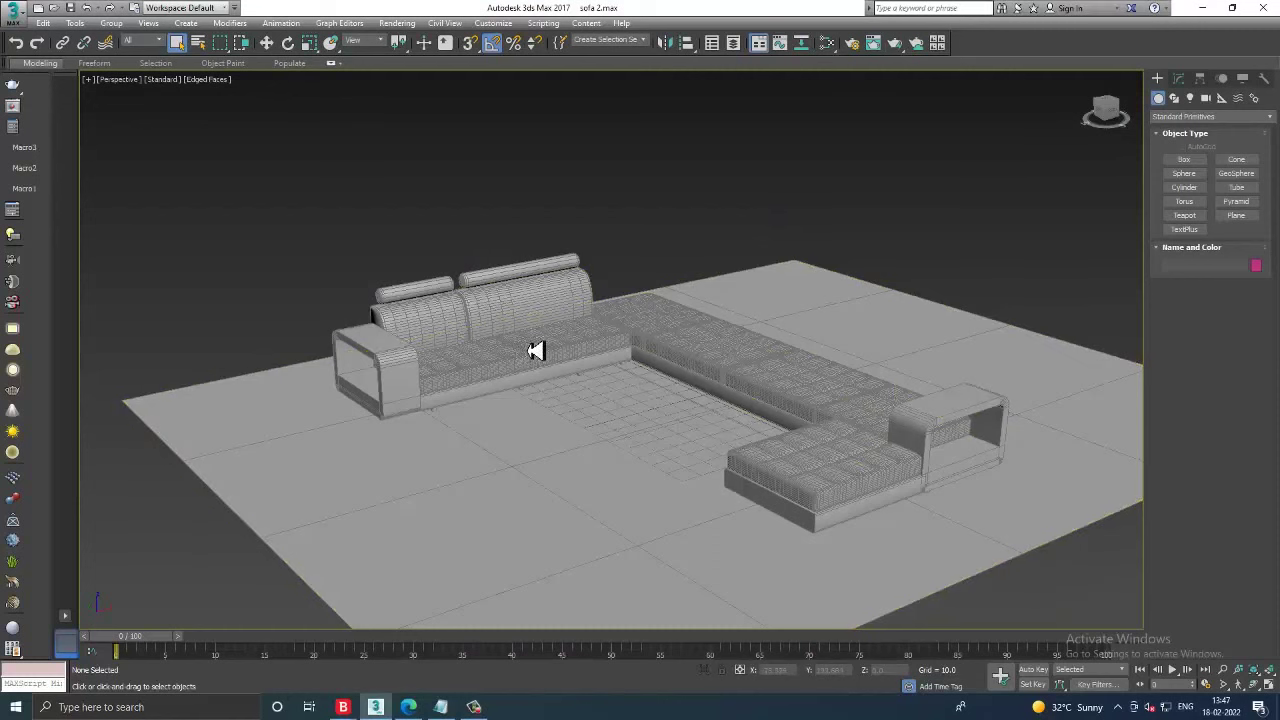
- Select all the tutorial title notes text, then hide the notes window
click(445, 712)
key(ctrl+a)
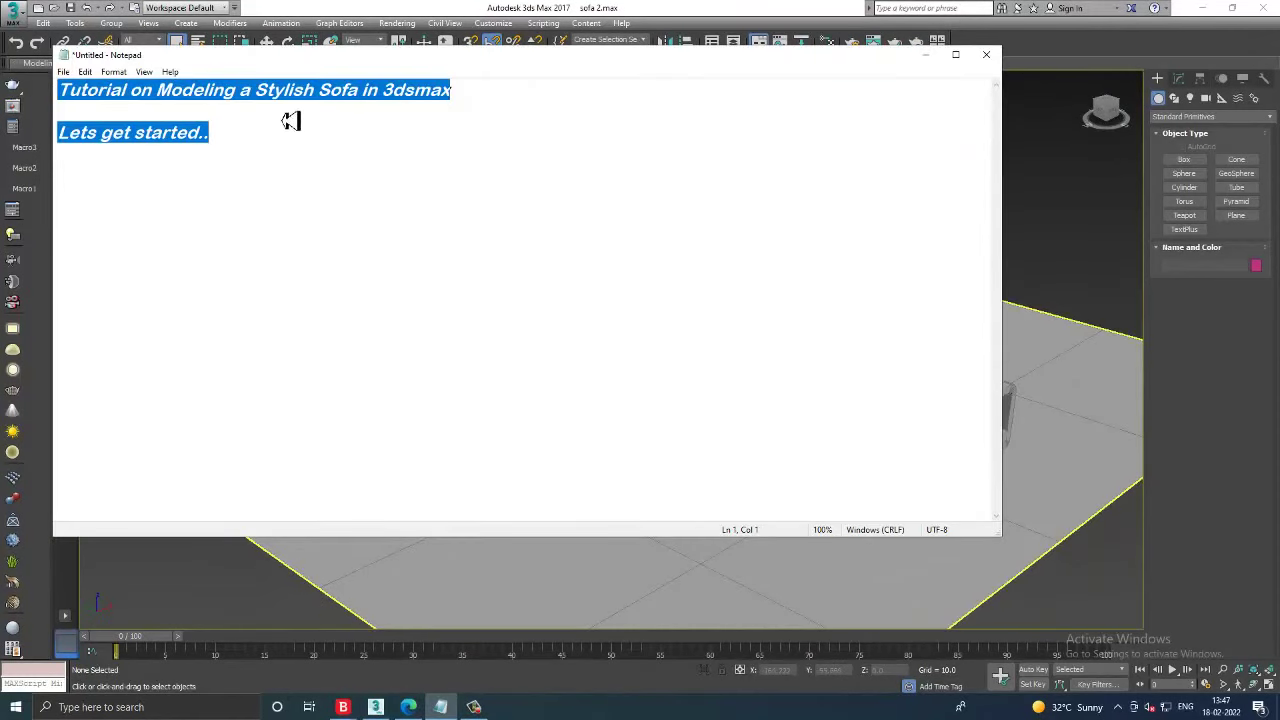
click(946, 58)
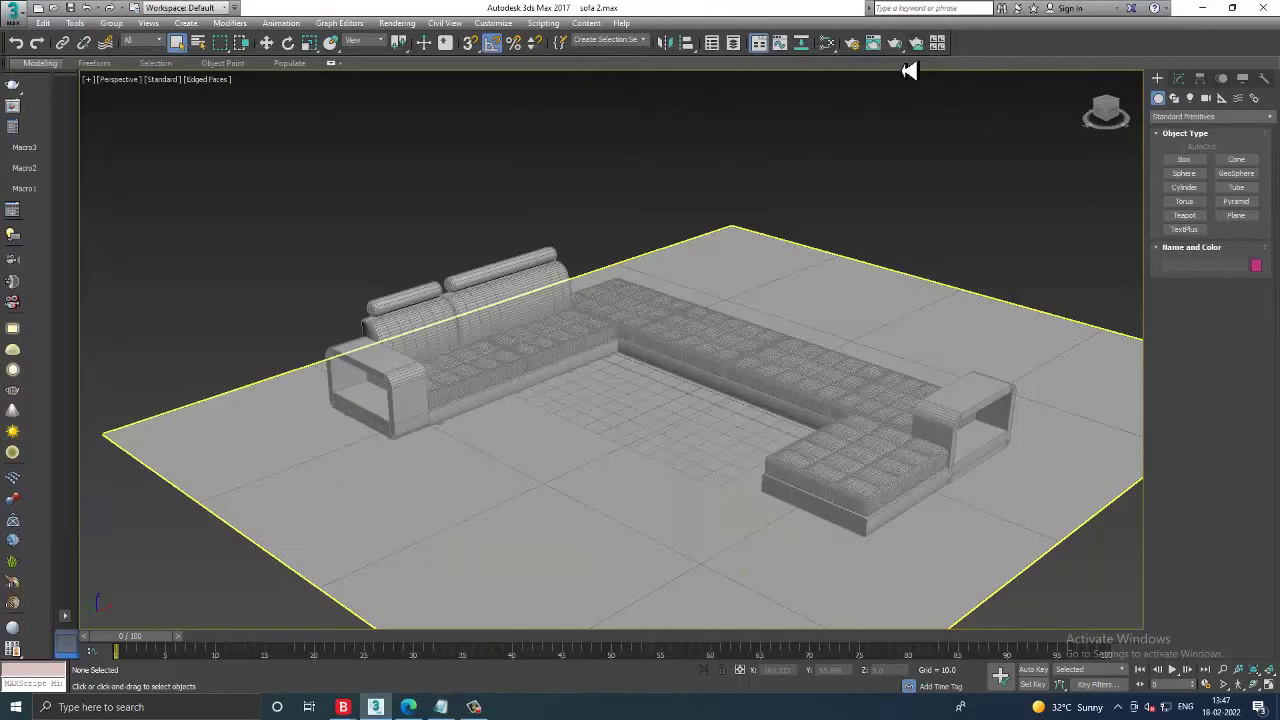
- Open the blue sectional sofa reference JPG with Rendering > View Image File
click(398, 23)
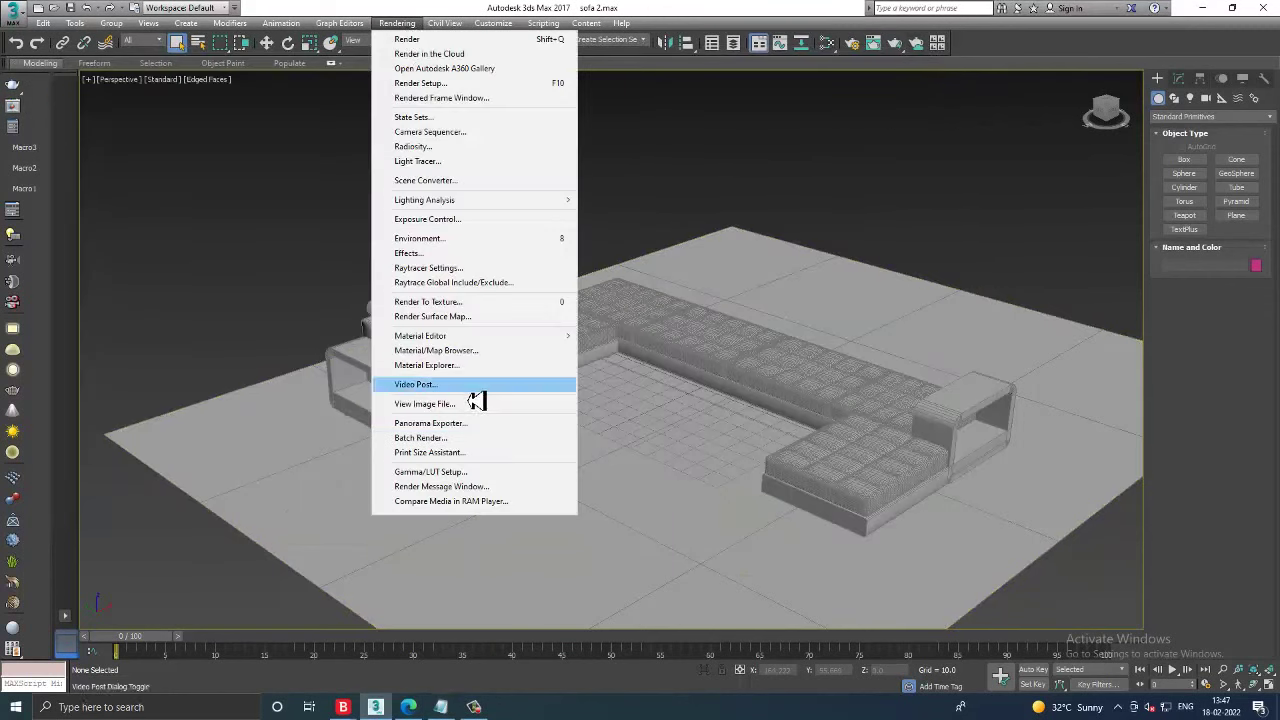
key(Escape)
click(12, 255)
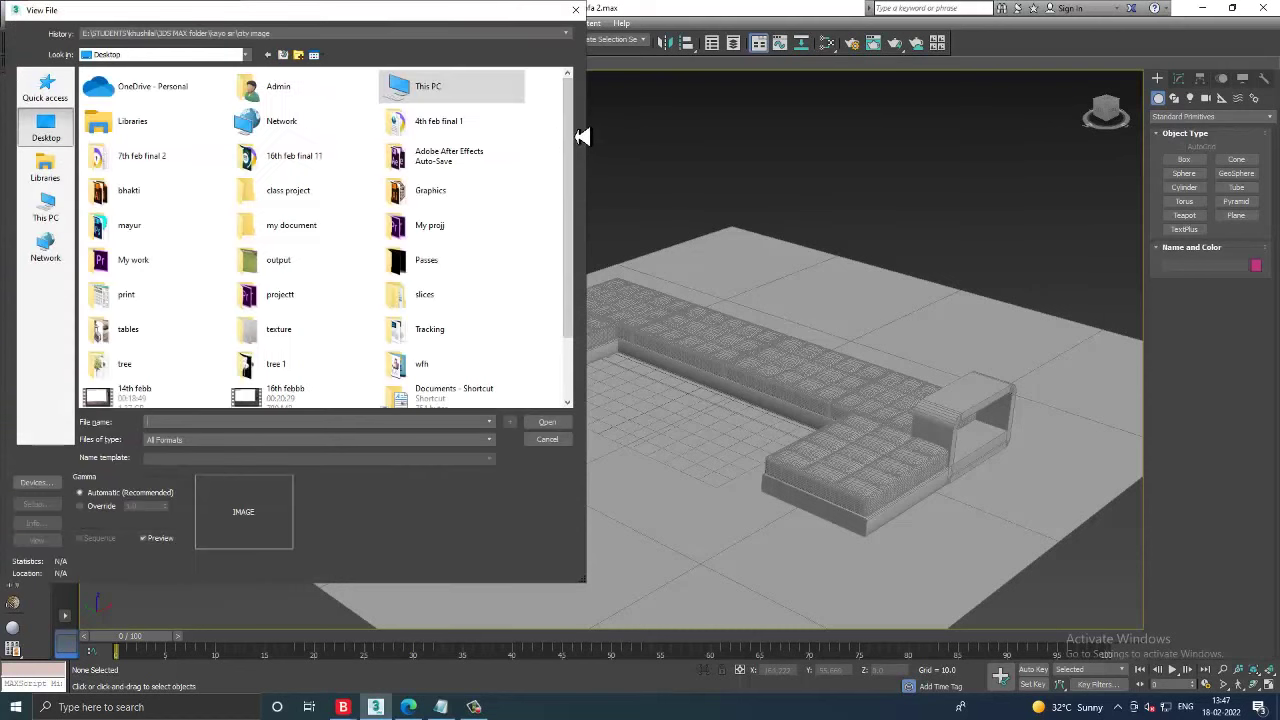
scroll(574, 350, down, 2)
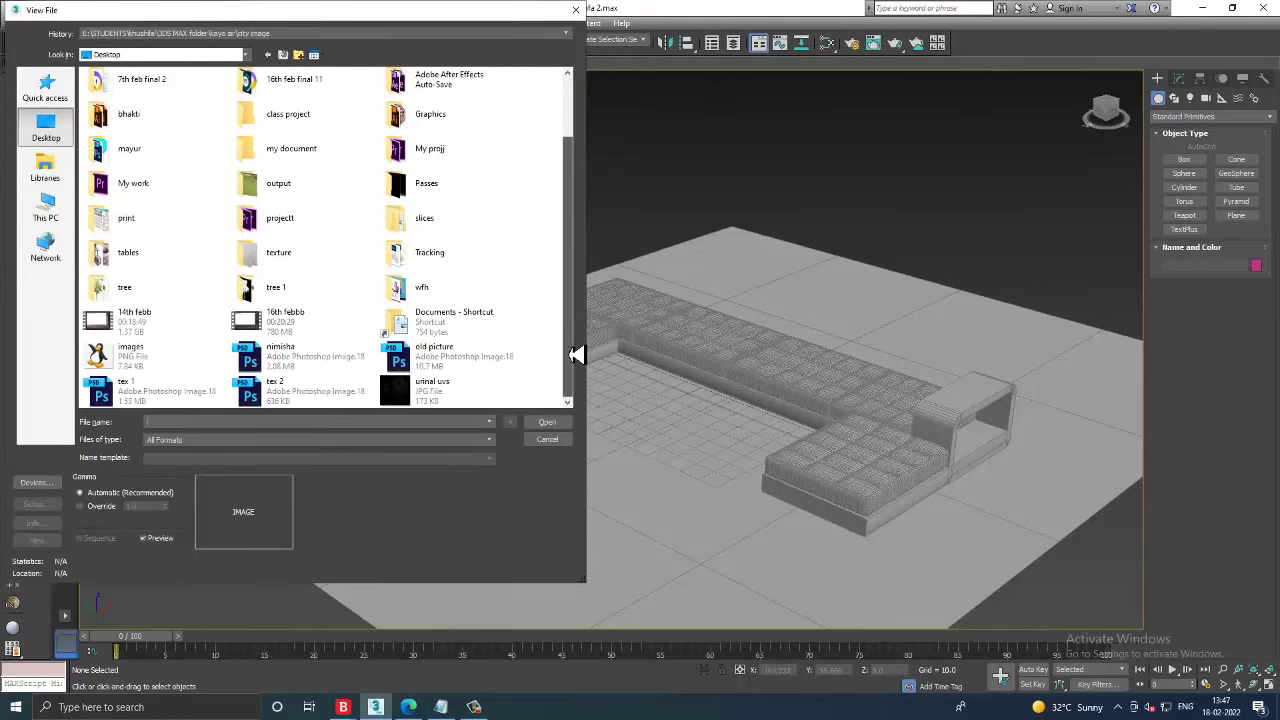
scroll(585, 313, up, 2)
scroll(596, 300, down, 2)
click(40, 213)
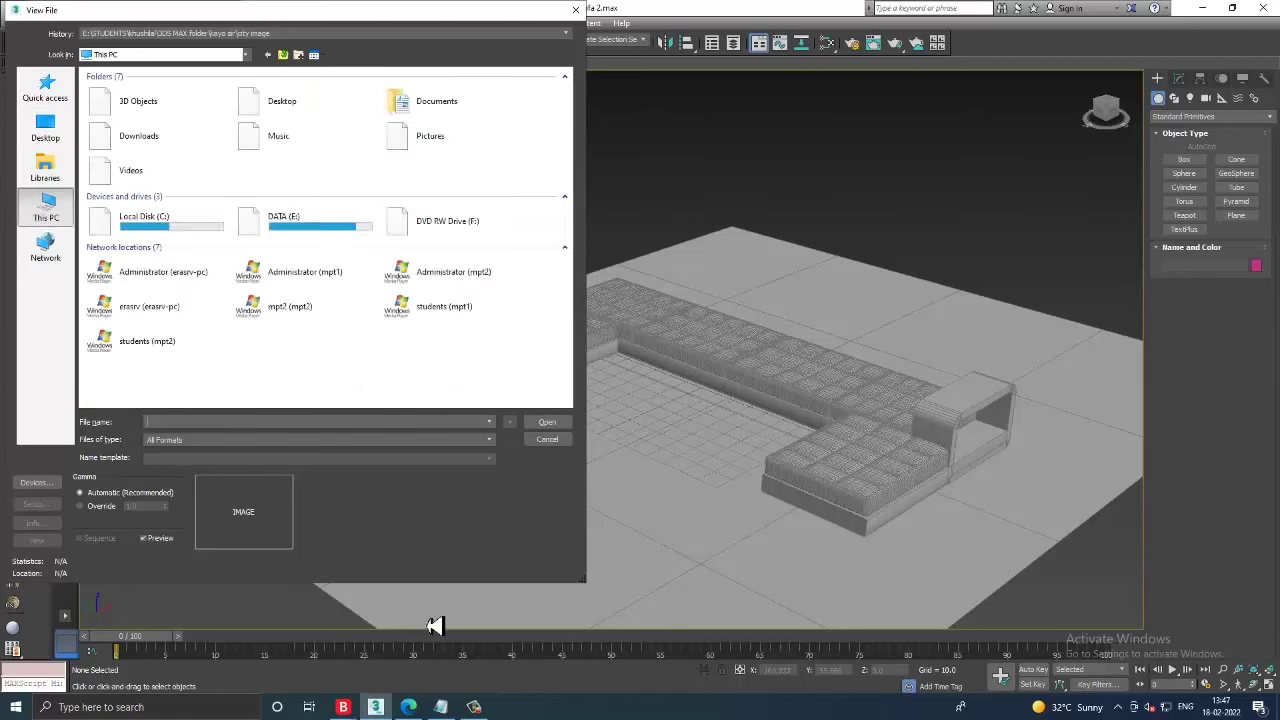
click(473, 707)
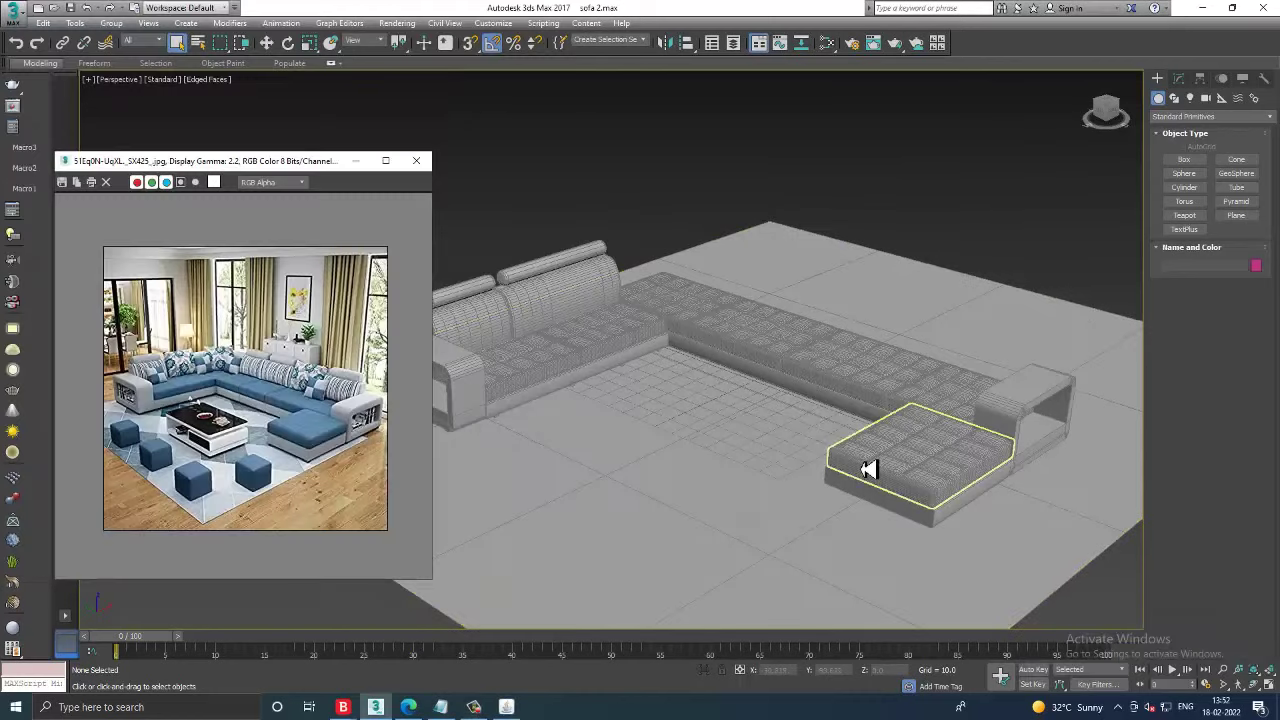
- Select the left back cushion together with its bolster and both pins
mouse_move(606, 371)
alt+middle_down()
mouse_move(551, 366)
mouse_move(675, 288)
alt+middle_up()
click(513, 357)
ctrl+click(508, 294)
scroll(675, 288, up, 5)
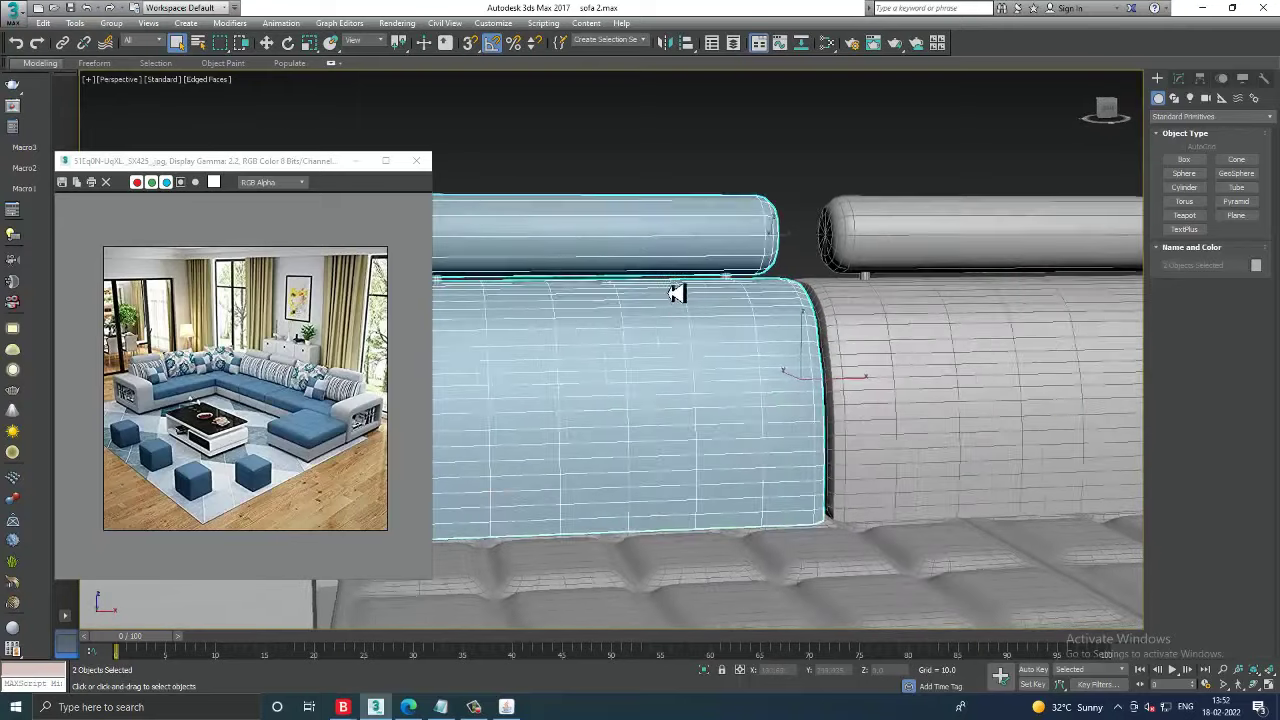
scroll(690, 300, up, 3)
key(F3)
ctrl+click(768, 290)
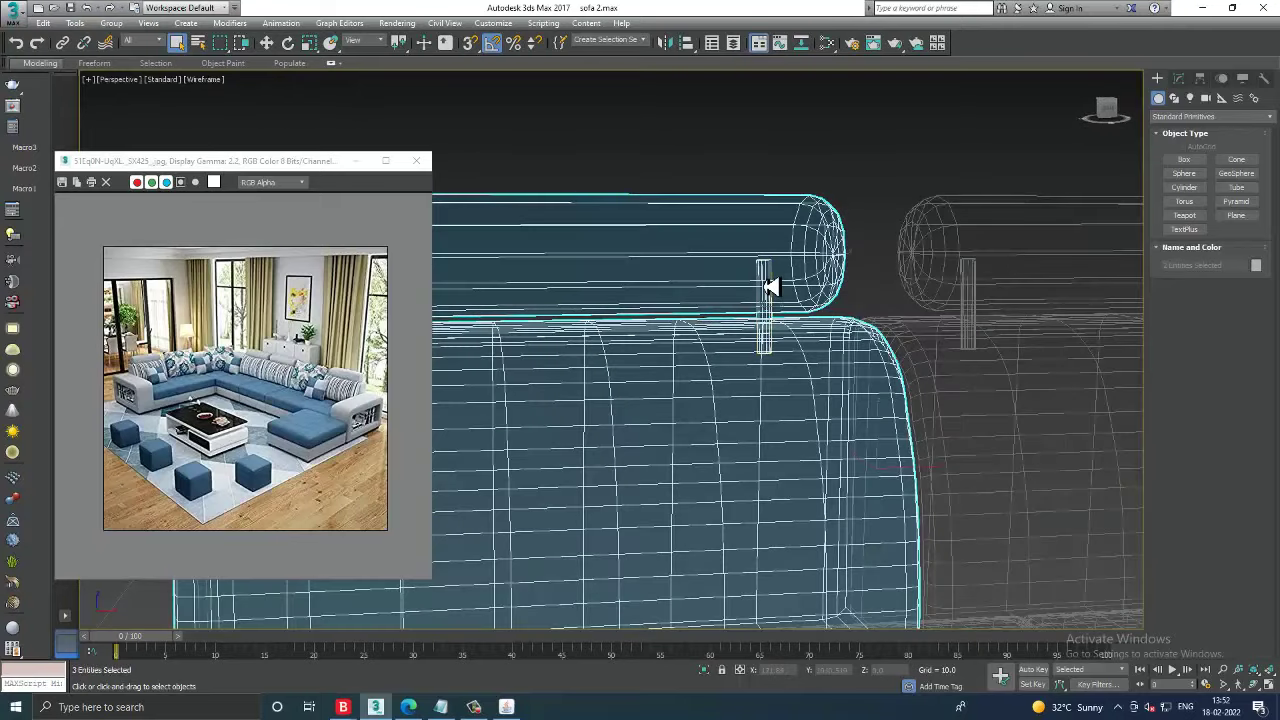
scroll(890, 333, down, 3)
ctrl+click(588, 320)
scroll(574, 323, down, 3)
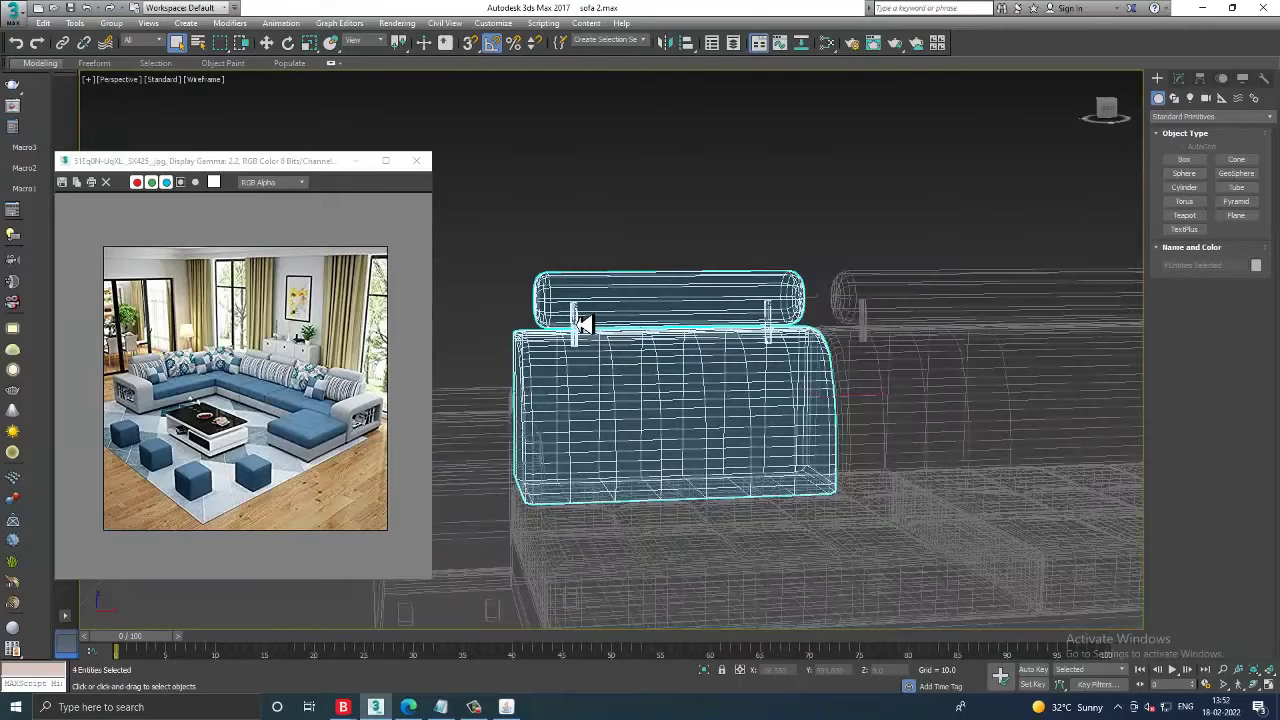
key(F3)
- Clone the cushion set as a copy further along the backrest
alt+middle_drag(574, 323, 891, 349)
scroll(934, 384, down, 2)
scroll(934, 384, down, 2)
key(w)
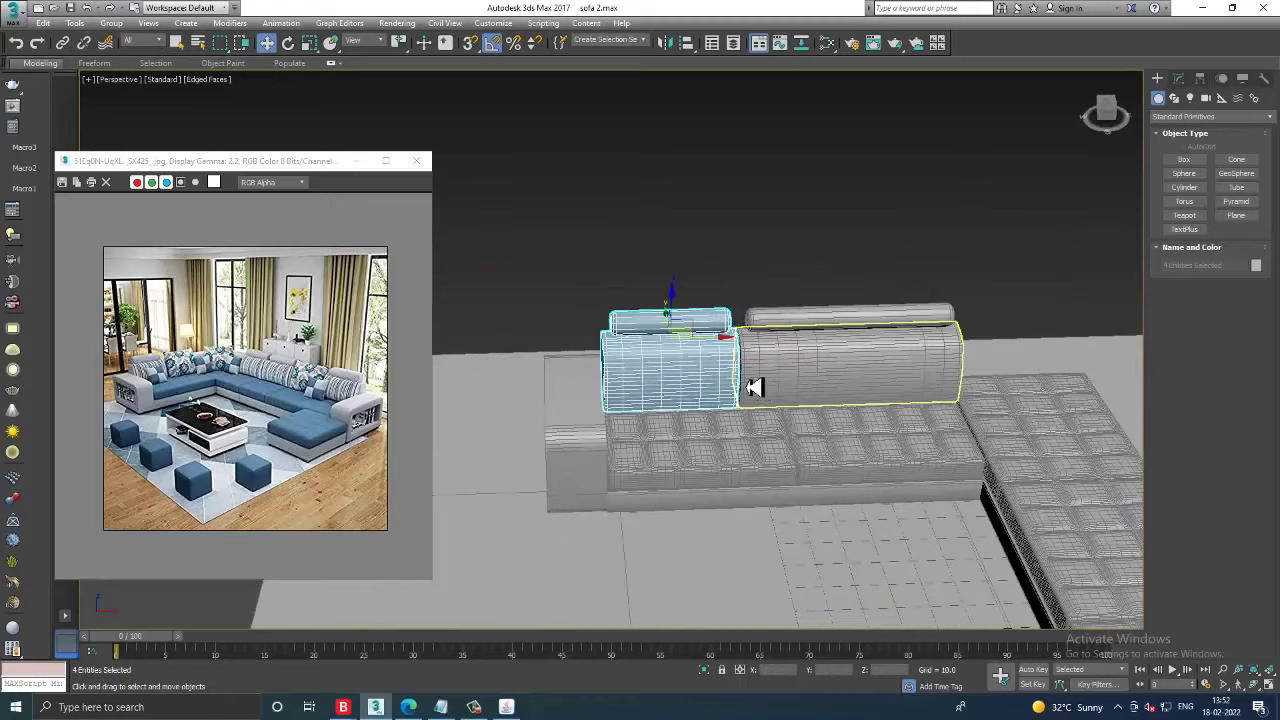
drag(724, 345, 1073, 353)
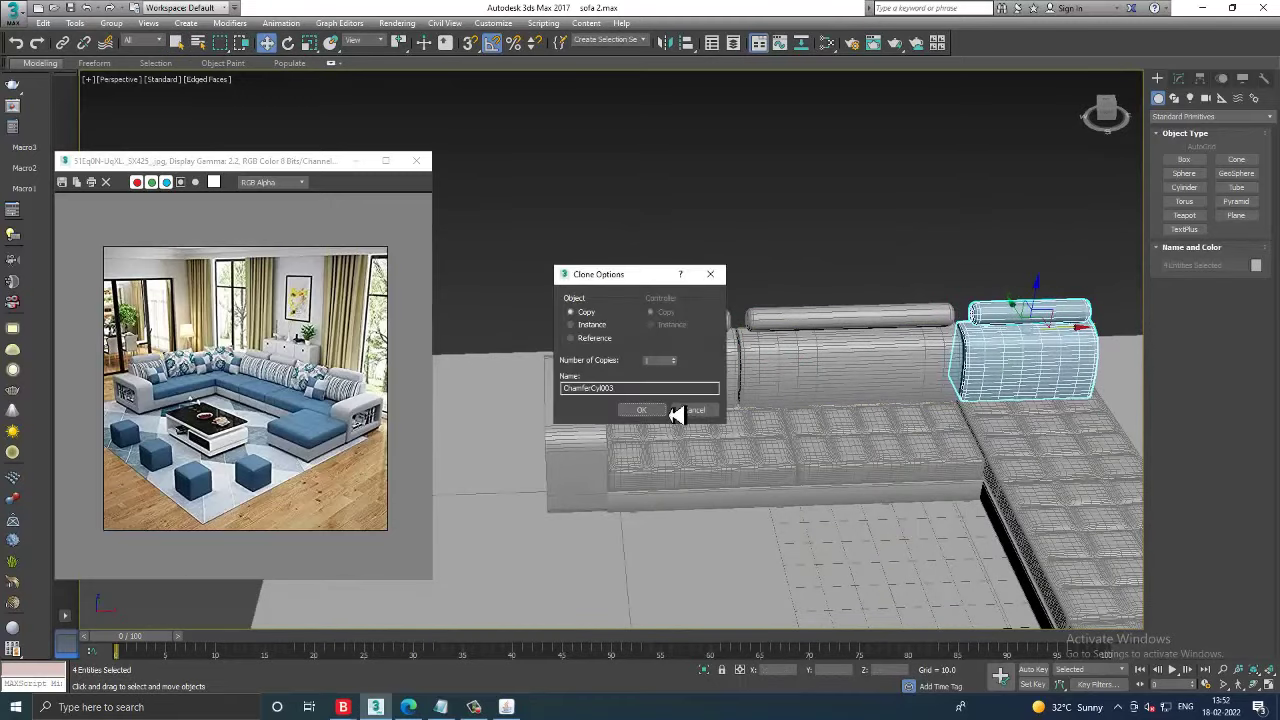
click(680, 410)
- Select the middle cushion with its bolster, viewed from high above
mouse_move(651, 417)
alt+middle_down()
mouse_move(1038, 316)
mouse_move(760, 330)
mouse_move(688, 281)
alt+middle_up()
drag(876, 378, 866, 368)
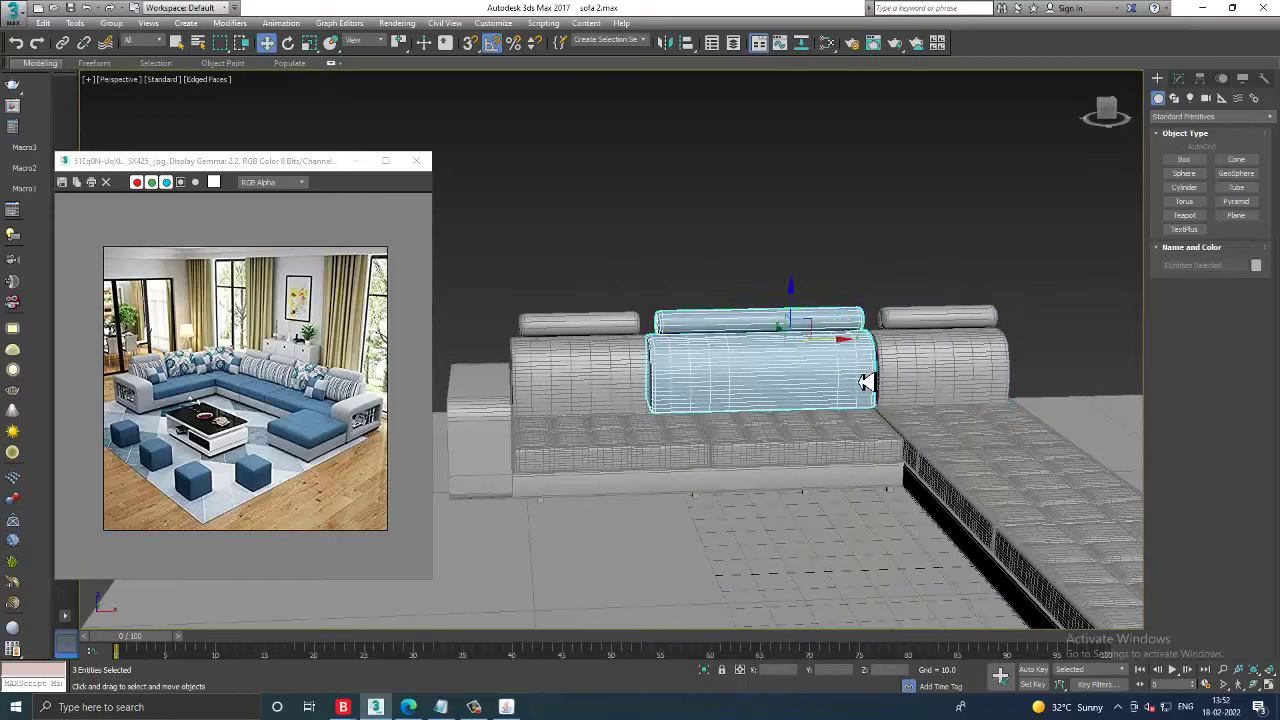
alt+middle_drag(866, 368, 712, 338)
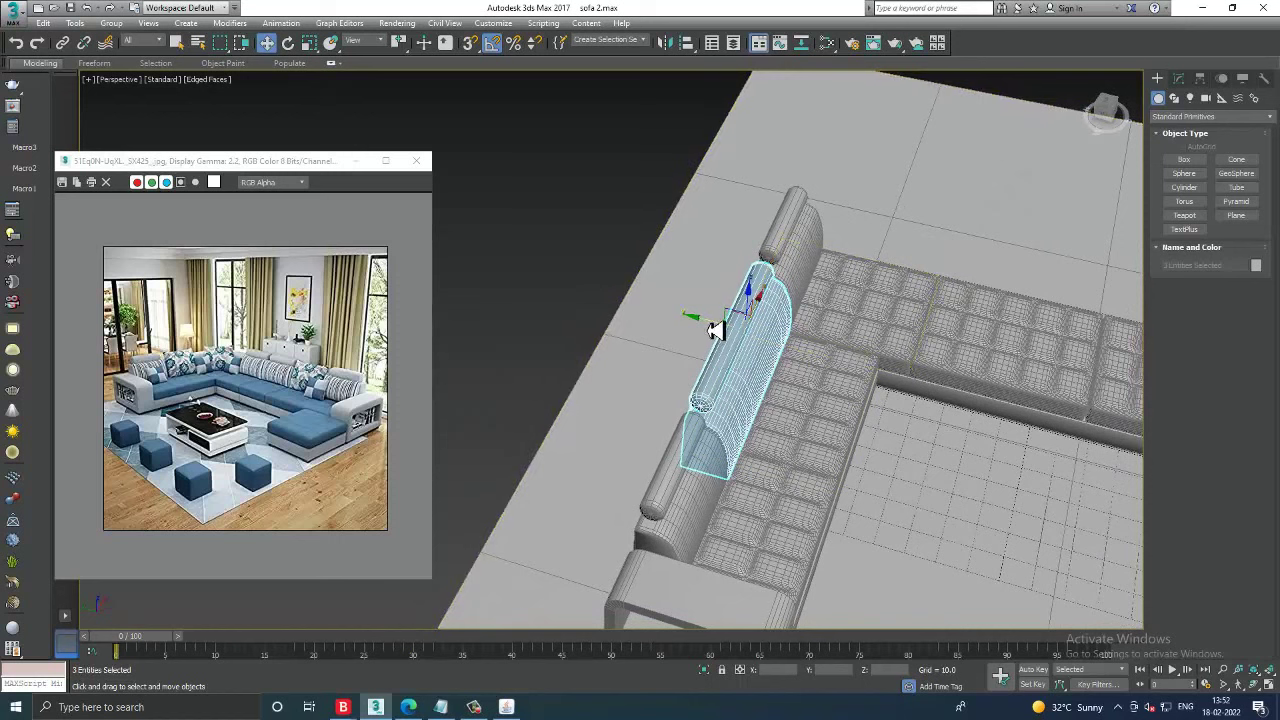
- Copy the cushion set toward the side seat and turn it 90 degrees
shift+drag(712, 338, 845, 362)
click(643, 410)
key(e)
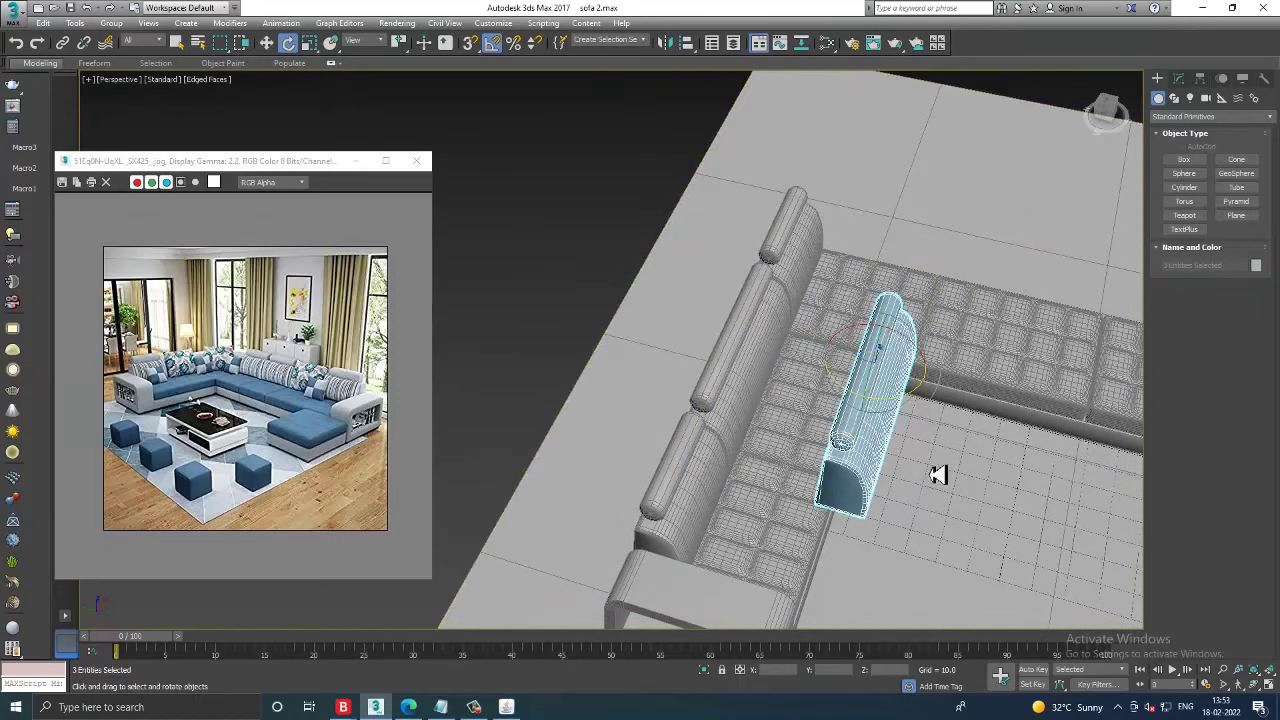
drag(902, 410, 894, 414)
- Slide the turned copy along the side backrest, then select the cushion alone
key(w)
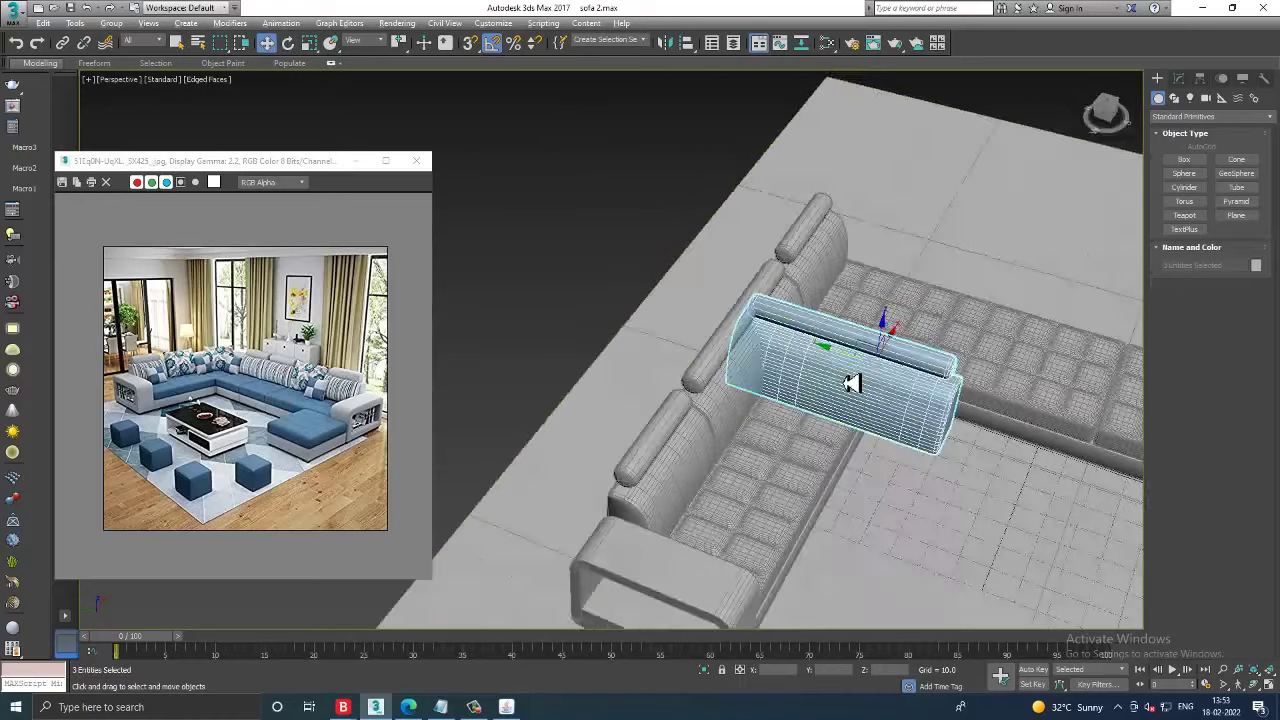
mouse_move(848, 380)
alt+middle_down()
mouse_move(734, 377)
mouse_move(803, 347)
alt+middle_up()
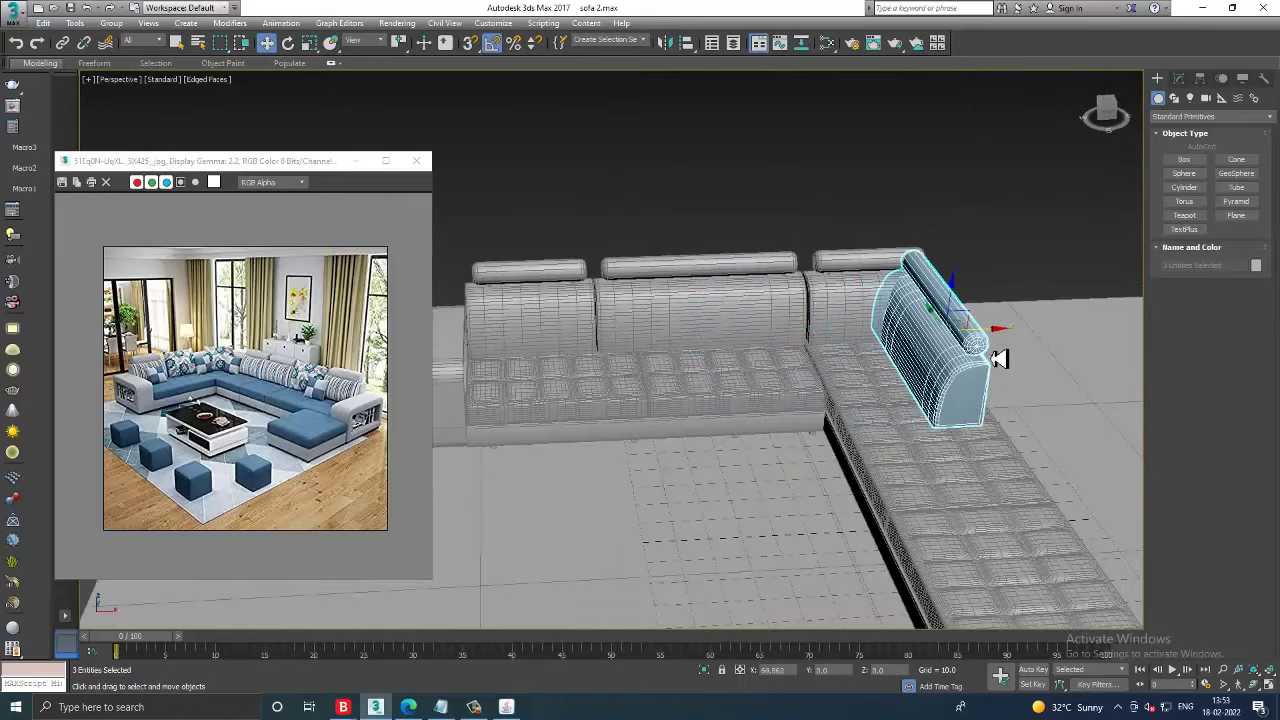
drag(803, 347, 1020, 360)
mouse_move(1020, 360)
alt+middle_down()
mouse_move(1012, 341)
mouse_move(820, 403)
mouse_move(900, 340)
mouse_move(978, 363)
mouse_move(1014, 346)
mouse_move(888, 360)
alt+middle_up()
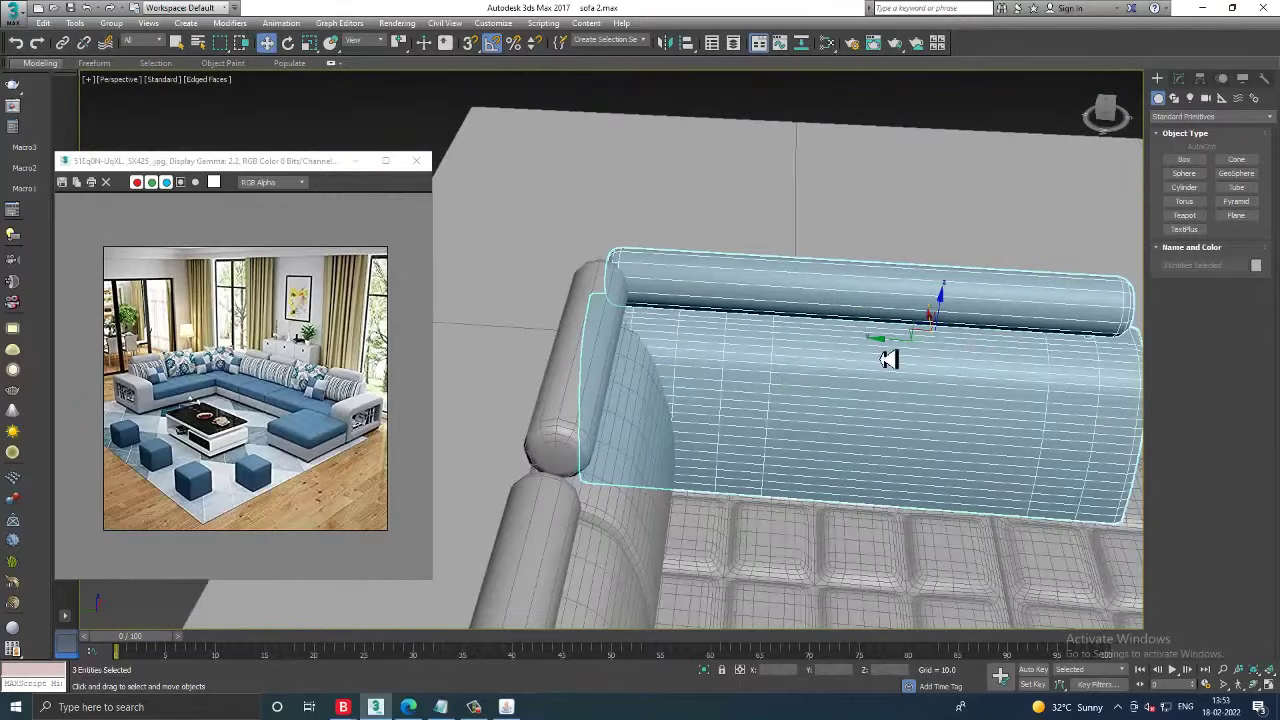
mouse_move(903, 351)
mouse_down()
mouse_move(1017, 346)
mouse_move(911, 371)
mouse_up()
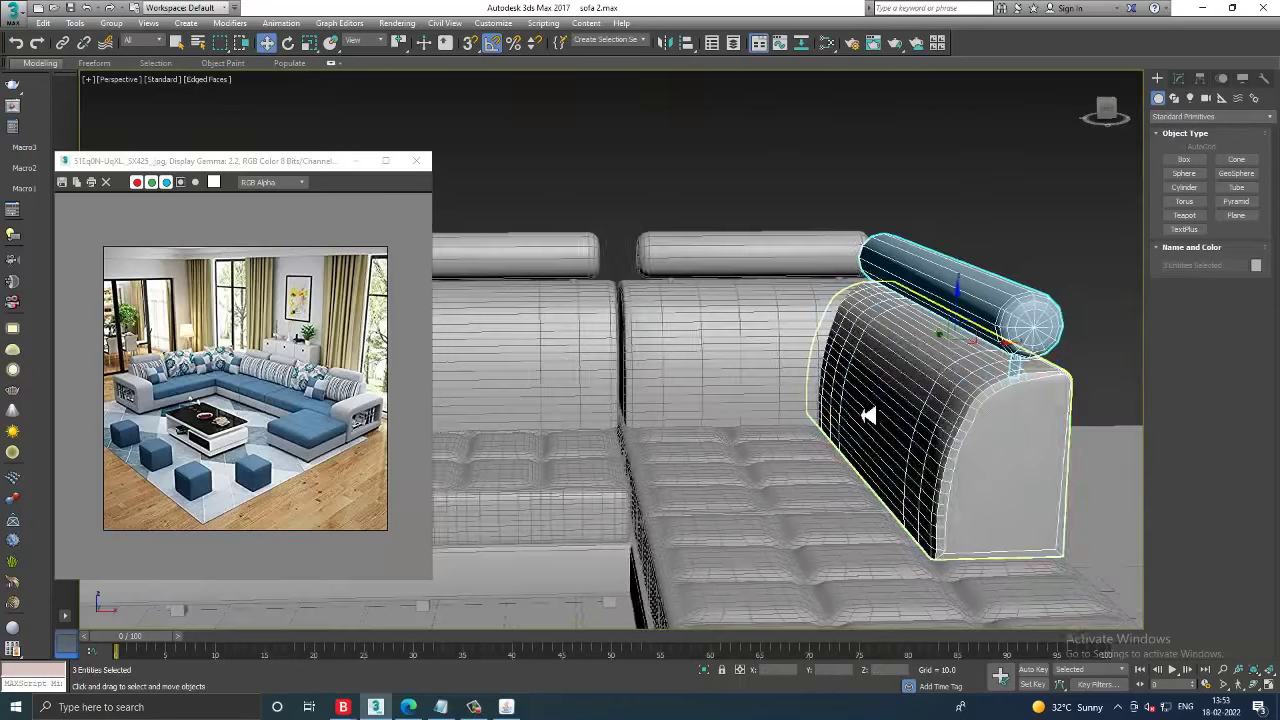
mouse_move(868, 416)
alt+middle_down()
mouse_move(894, 423)
mouse_move(817, 397)
mouse_move(837, 371)
mouse_move(885, 399)
alt+middle_up()
scroll(831, 406, down, 5)
click(885, 399)
scroll(885, 399, up, 2)
scroll(894, 405, up, 2)
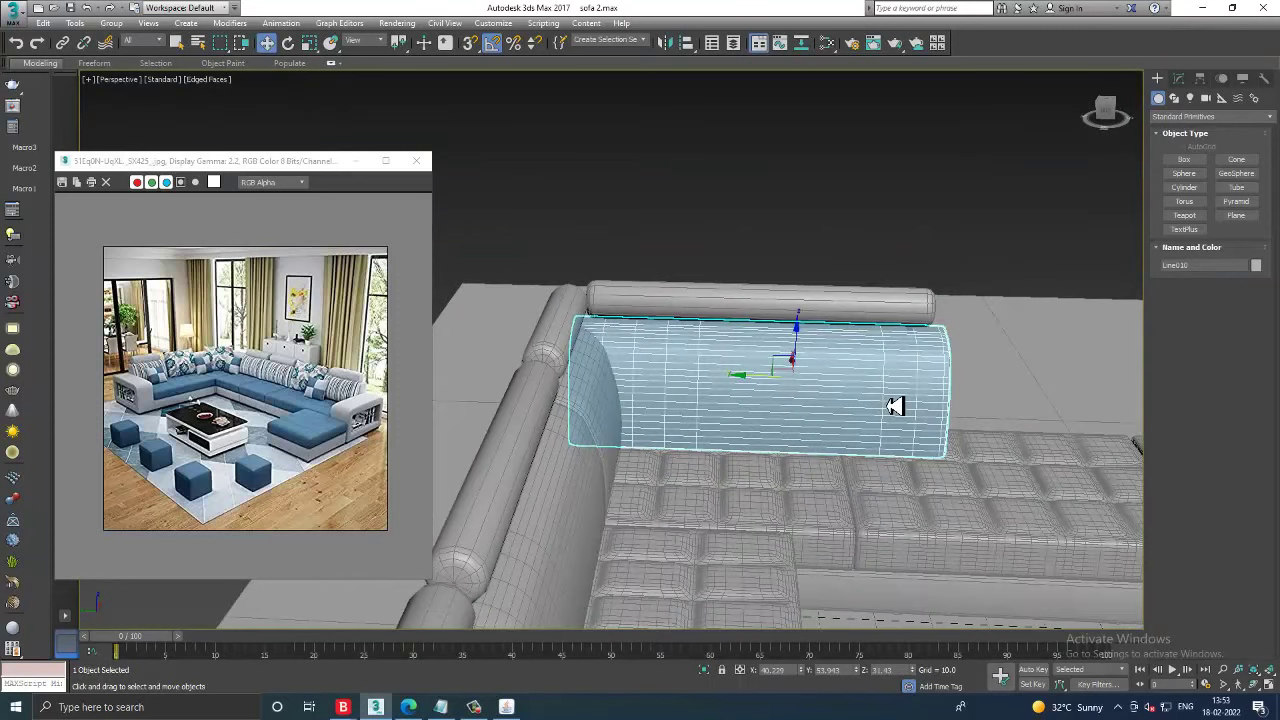
- Shorten the side cushion and its bolster by pulling their right-end vertices left
key(1)
drag(817, 223, 1025, 525)
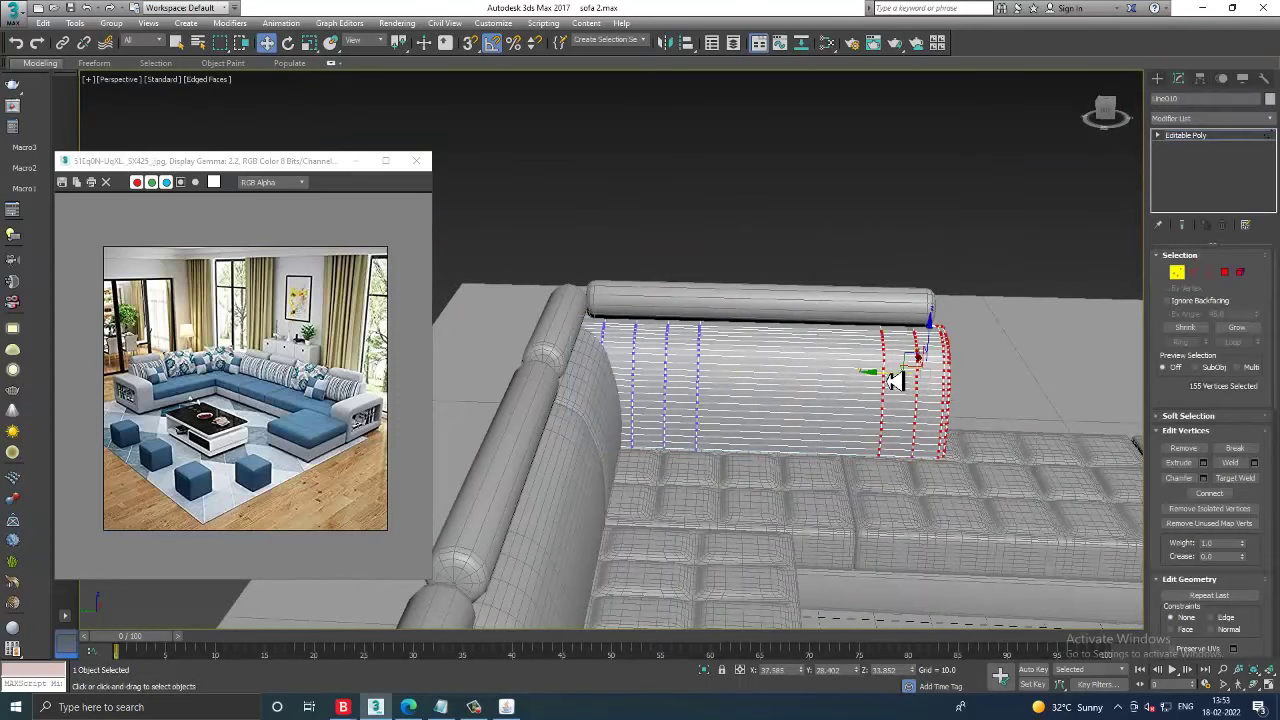
drag(888, 383, 802, 385)
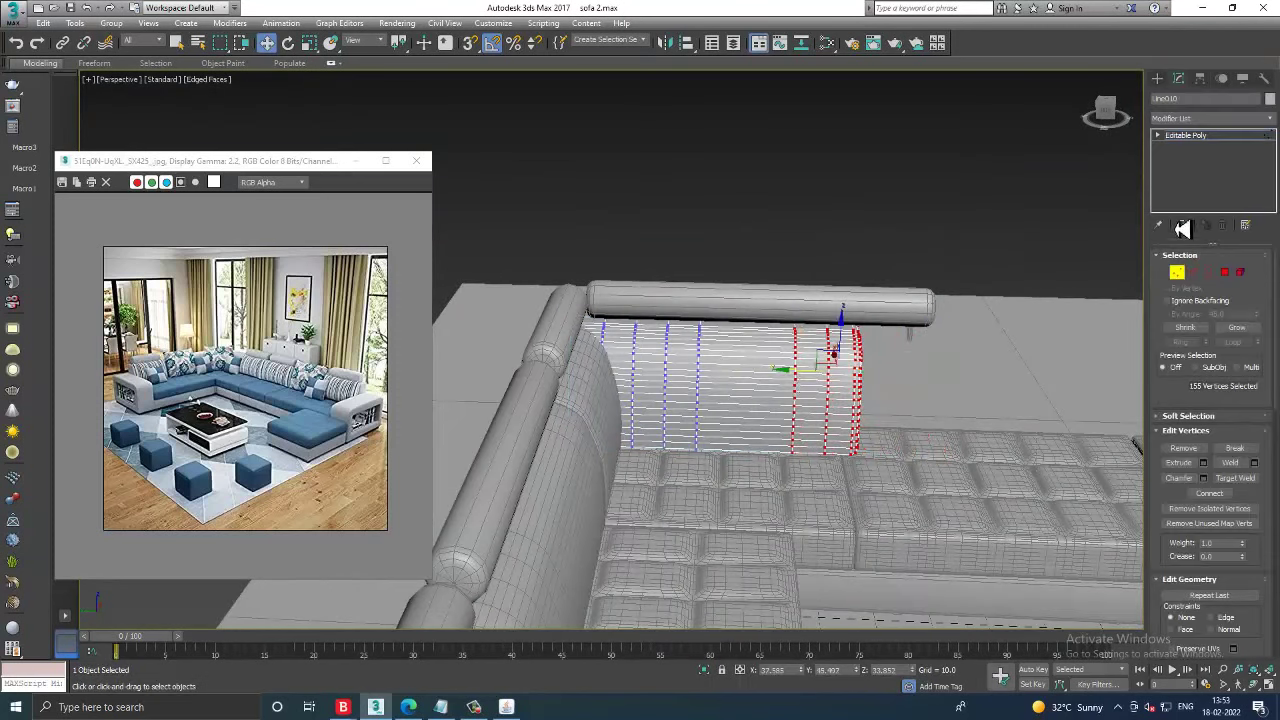
click(1214, 137)
click(866, 318)
key(1)
drag(826, 197, 1041, 384)
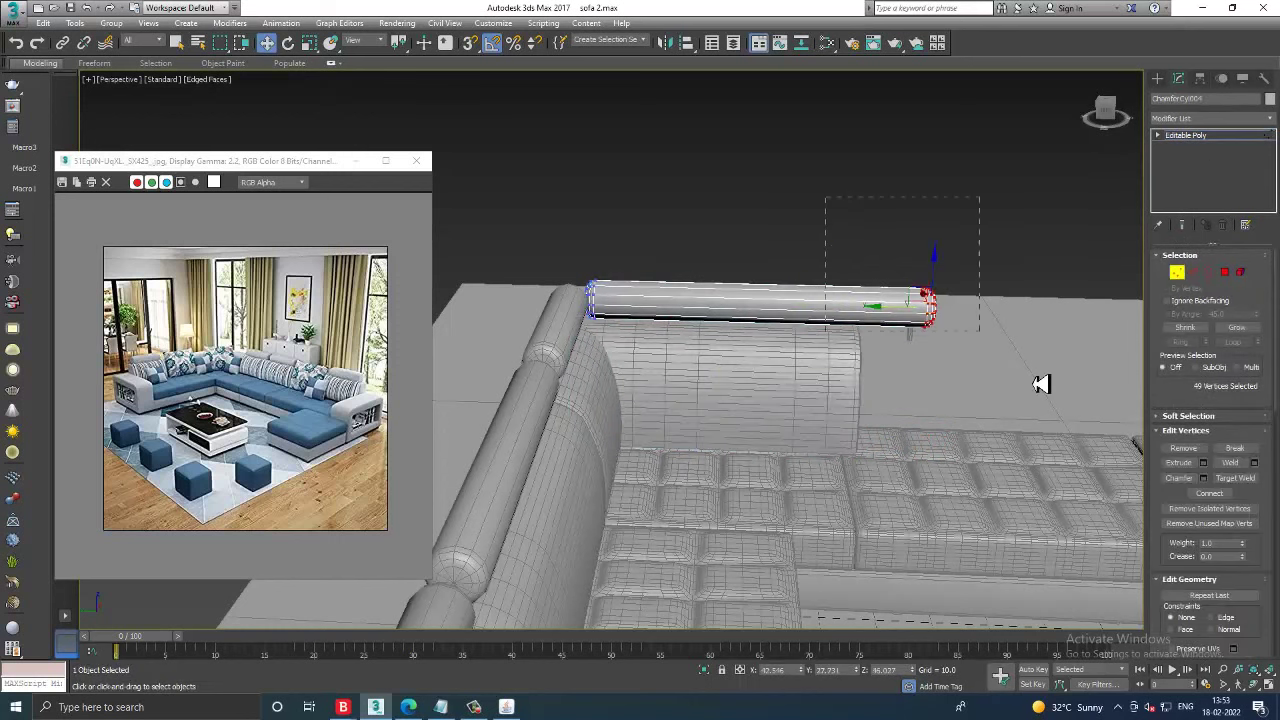
drag(878, 316, 786, 316)
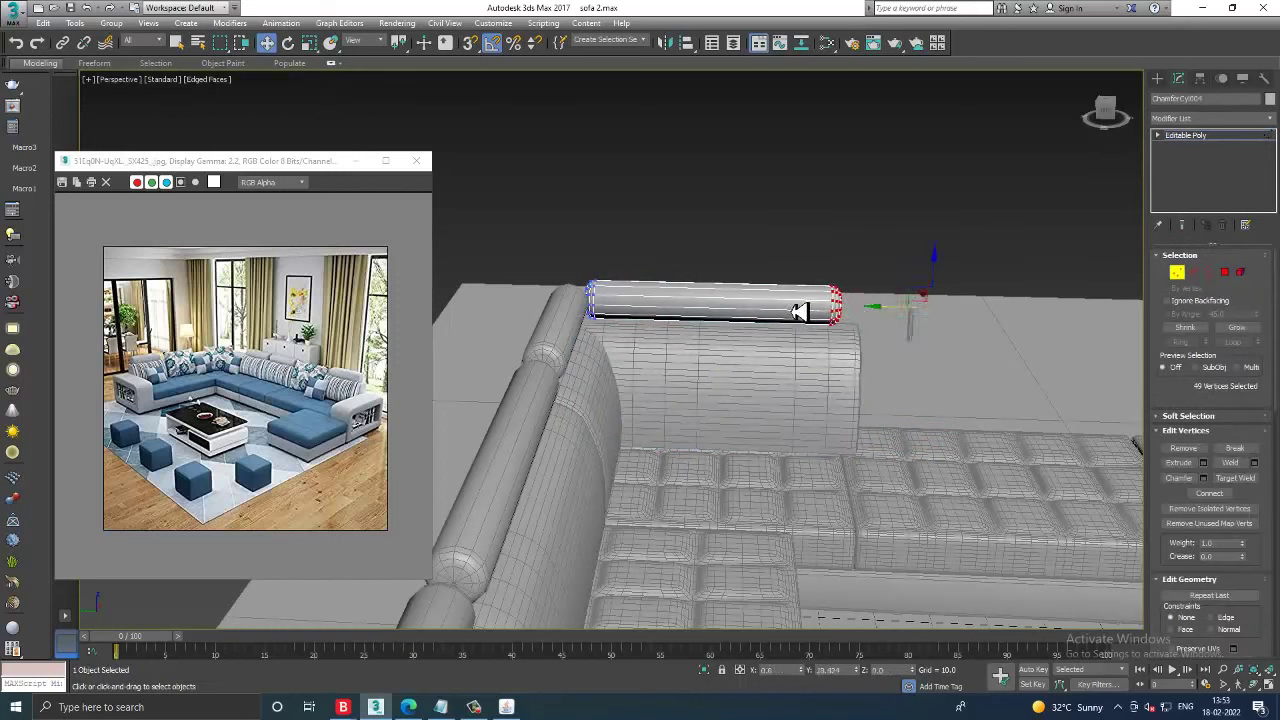
drag(686, 424, 686, 424)
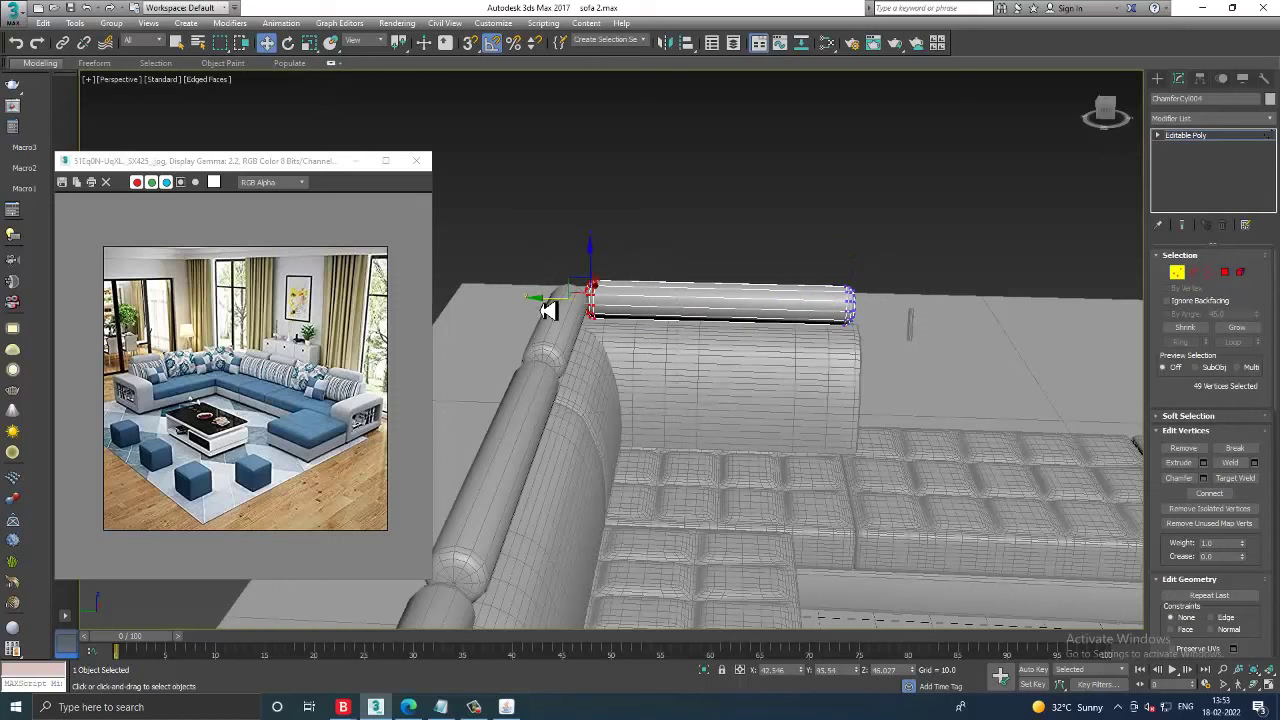
click(1193, 137)
- Move the pin onto the bolster's end and copy it to the opposite end
scroll(846, 251, up, 2)
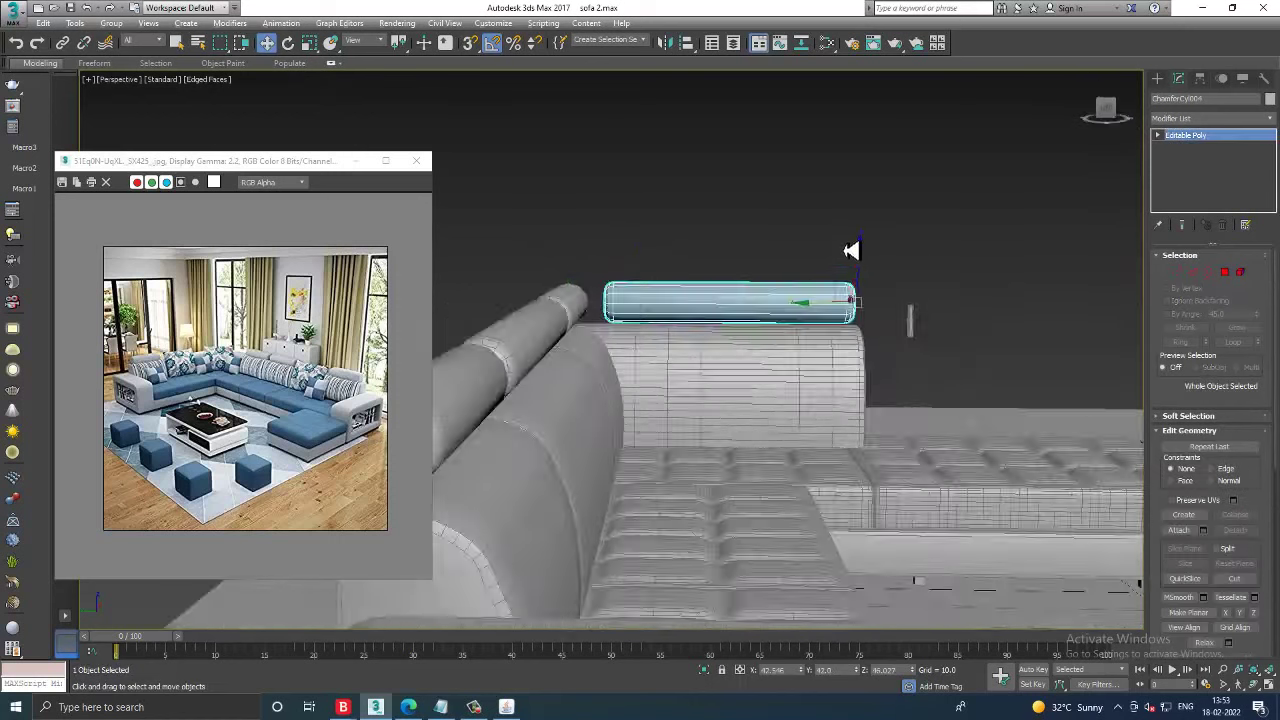
scroll(880, 297, up, 2)
click(999, 368)
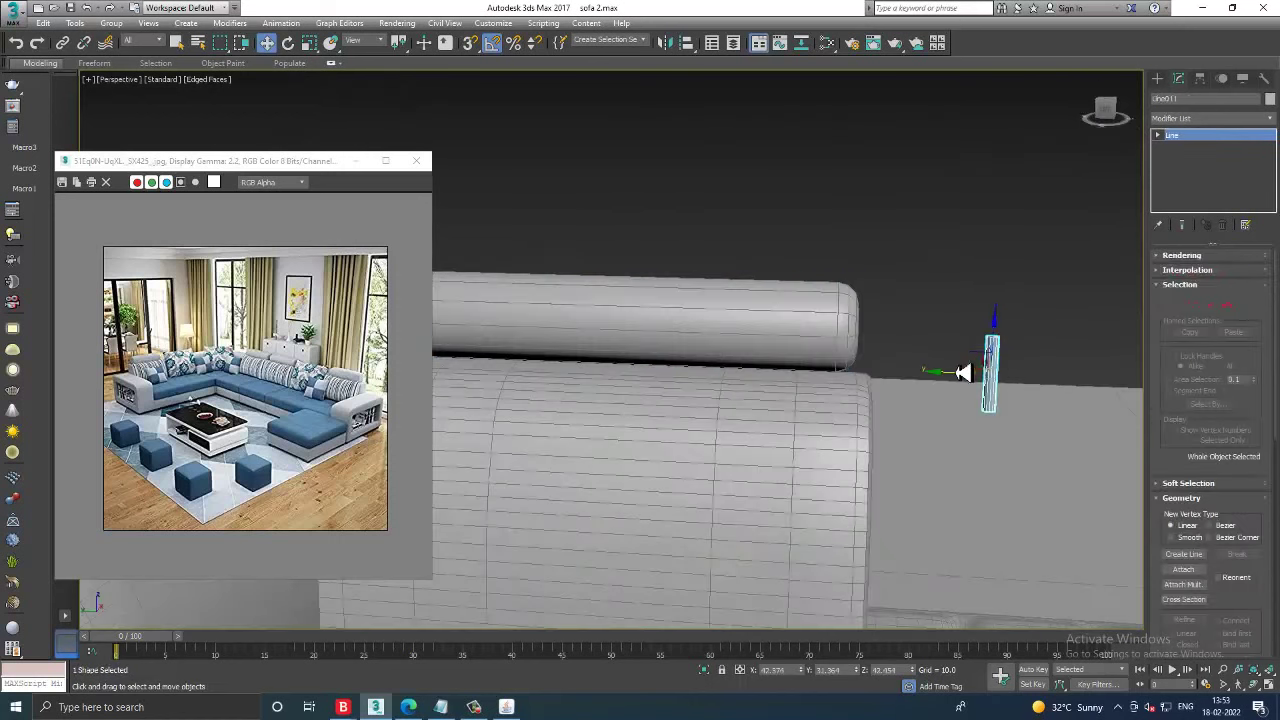
scroll(966, 368, down, 2)
drag(966, 368, 813, 381)
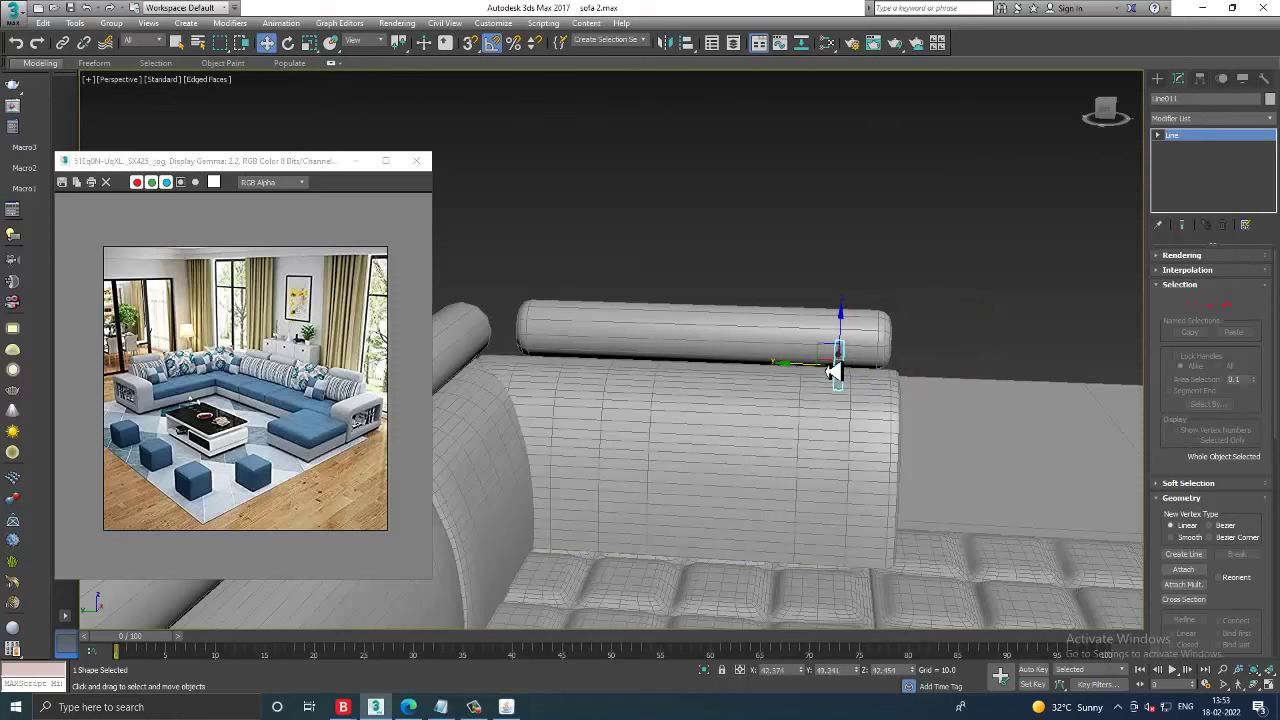
key(F3)
mouse_move(597, 374)
alt+middle_down()
mouse_move(538, 374)
mouse_move(714, 346)
mouse_move(954, 354)
alt+middle_up()
shift+drag(986, 360, 584, 302)
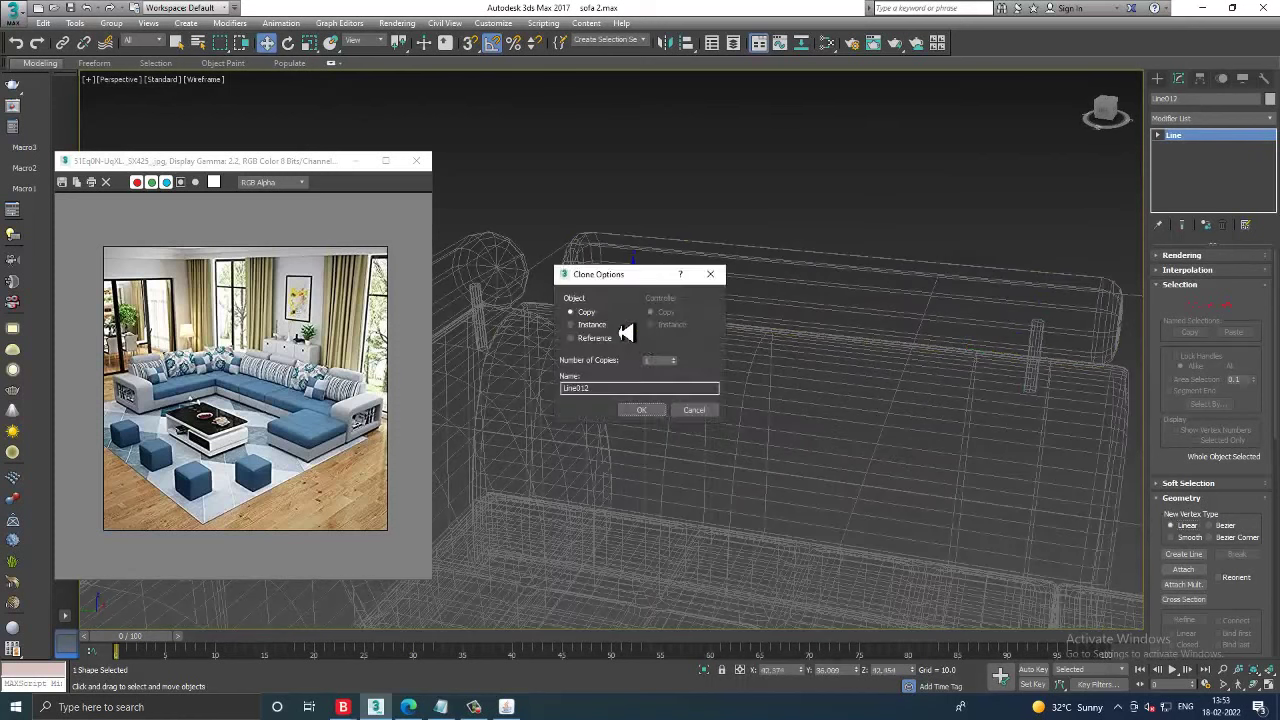
key(Return)
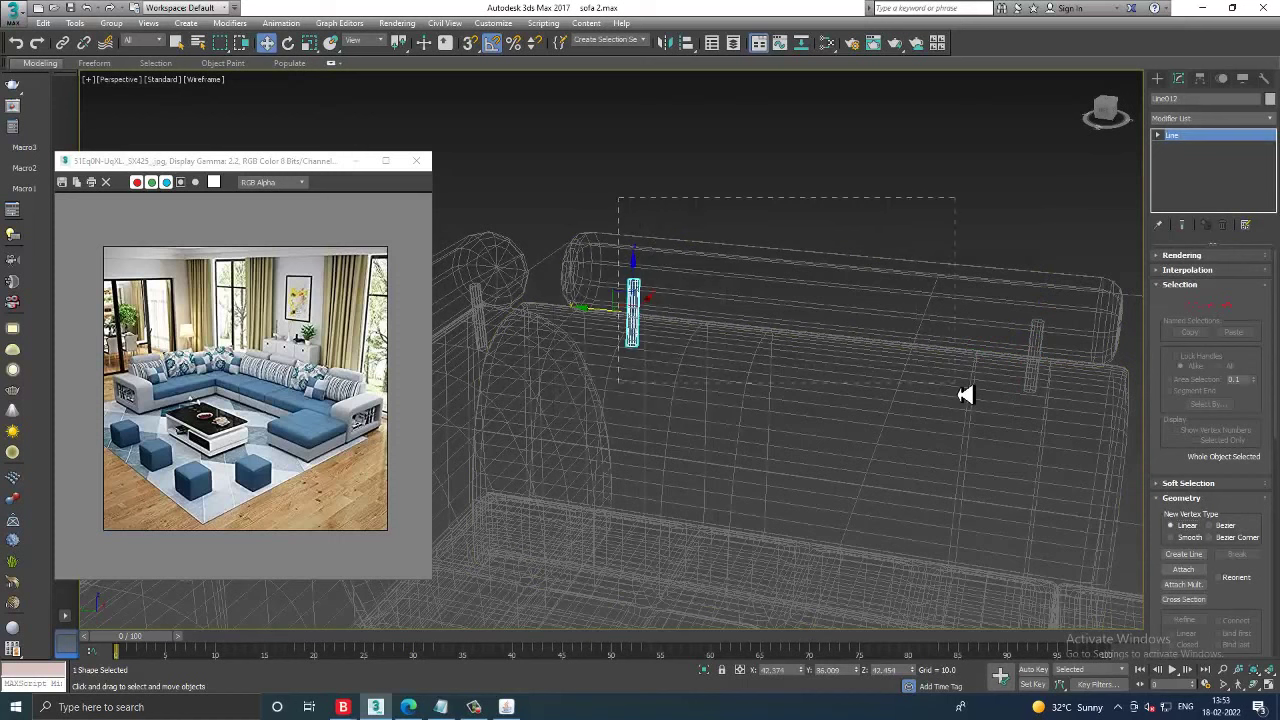
click(982, 388)
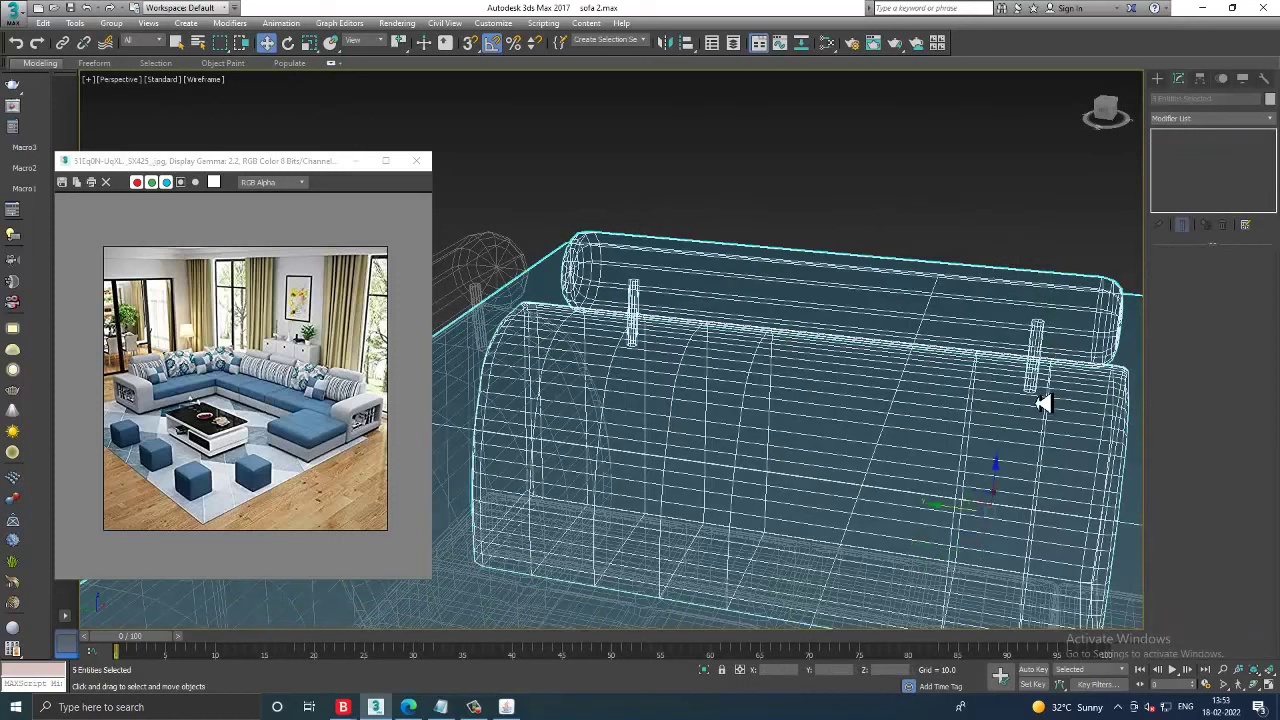
scroll(1043, 403, down, 5)
key(F3)
- Copy the back cushion set beside the original and nudge its bolster slightly left
scroll(994, 329, up, 3)
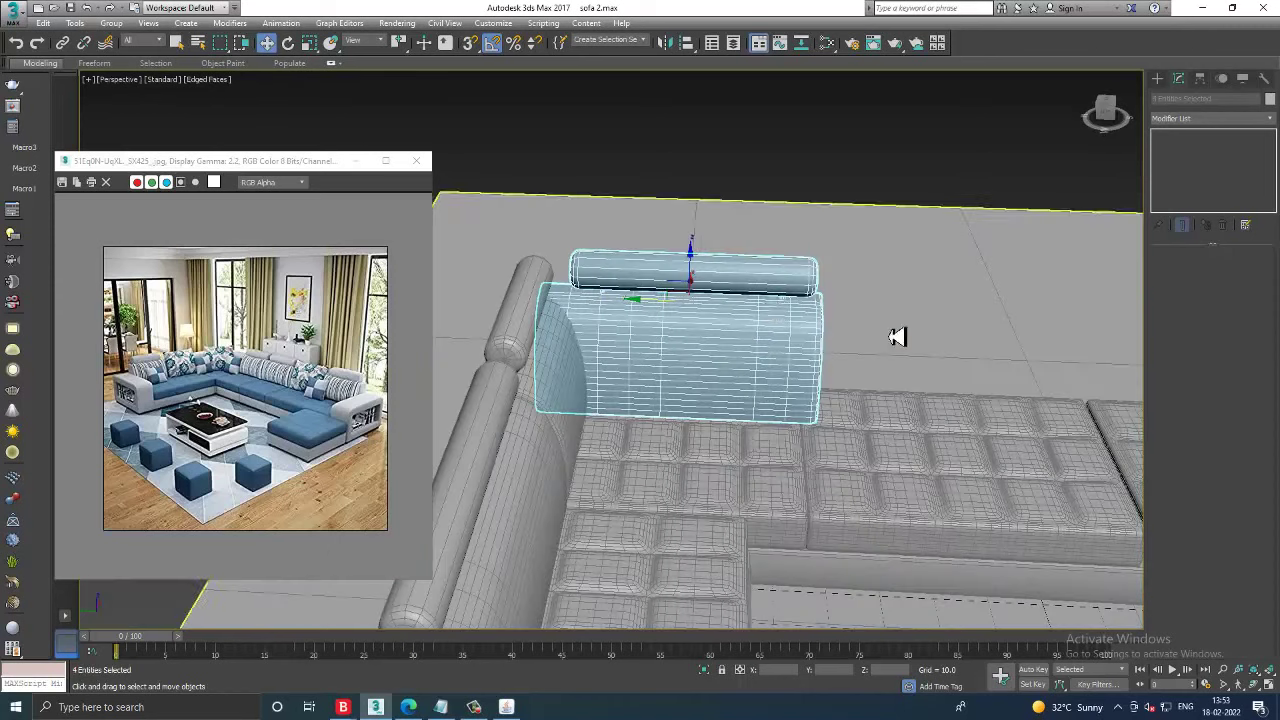
shift+drag(648, 313, 934, 334)
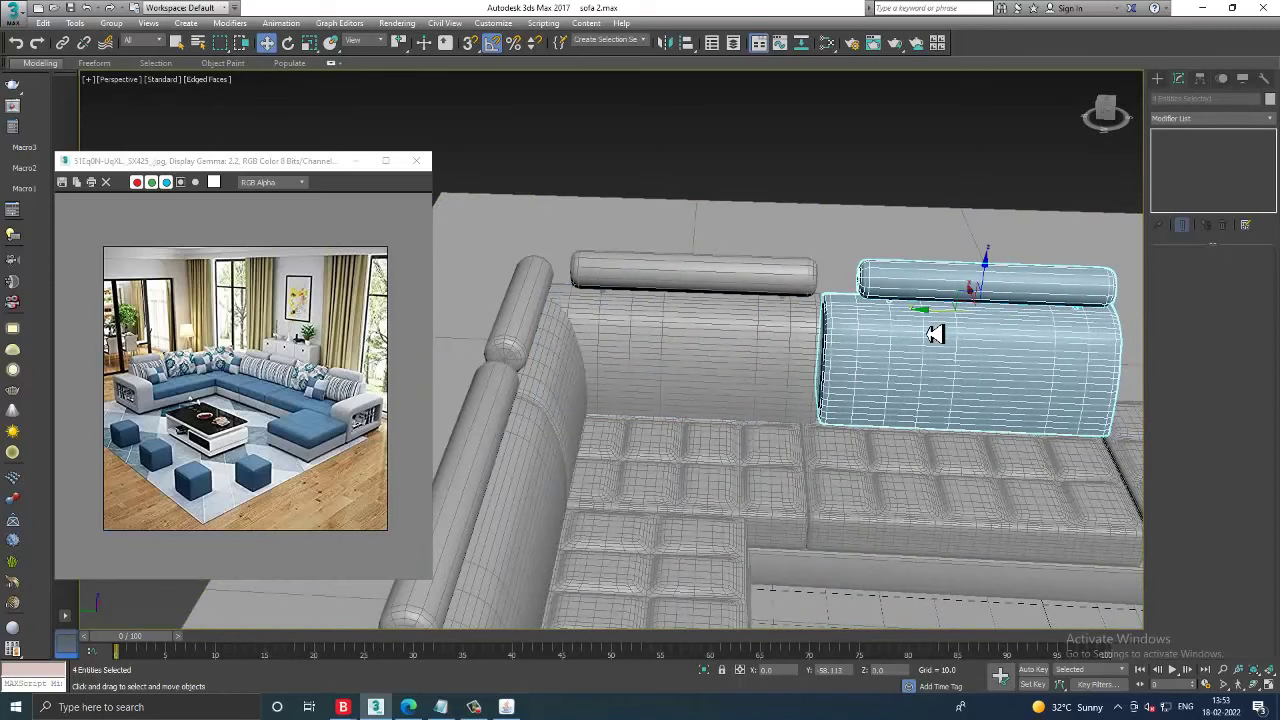
shift+drag(934, 334, 928, 331)
click(650, 410)
alt+middle_drag(876, 328, 888, 308)
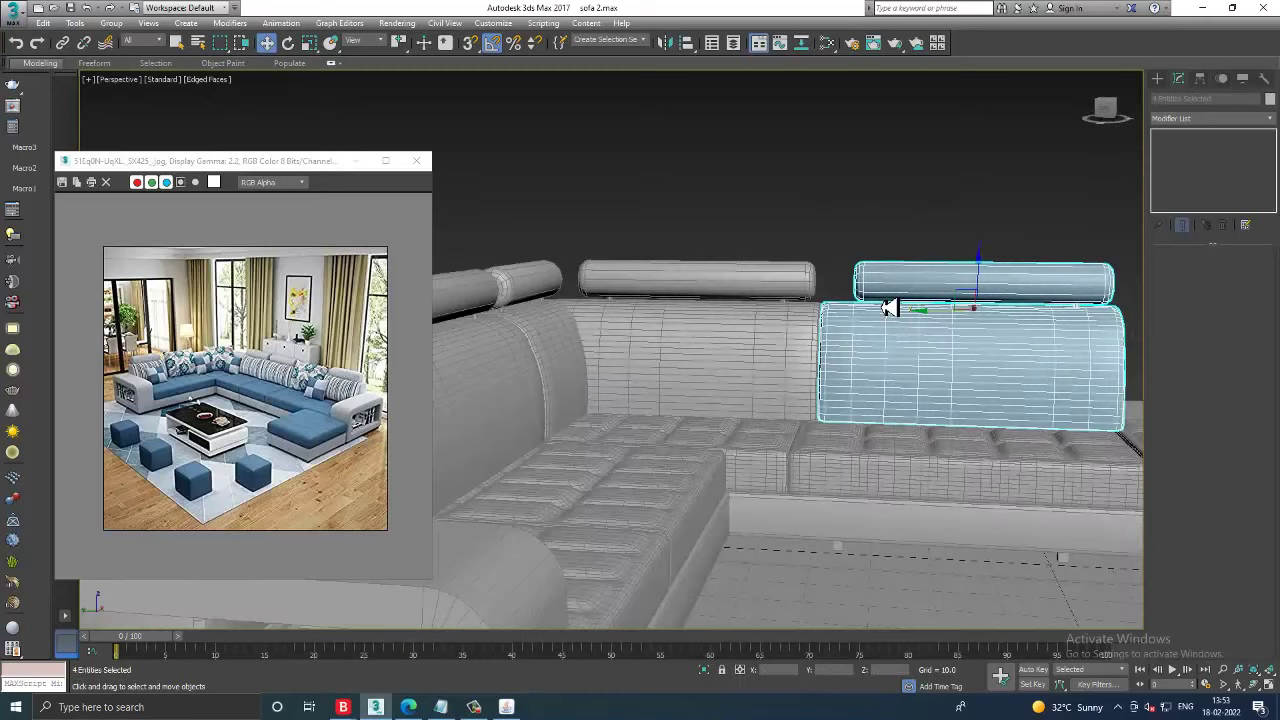
alt+click(1033, 390)
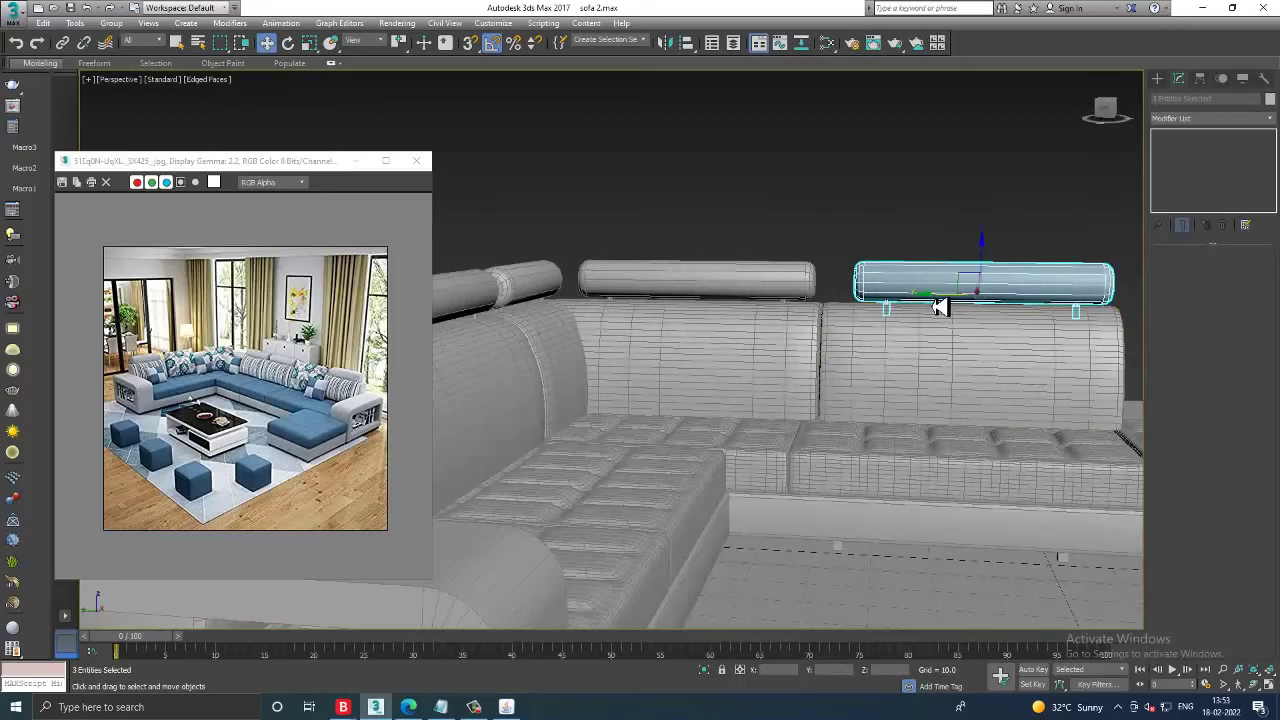
drag(943, 308, 916, 313)
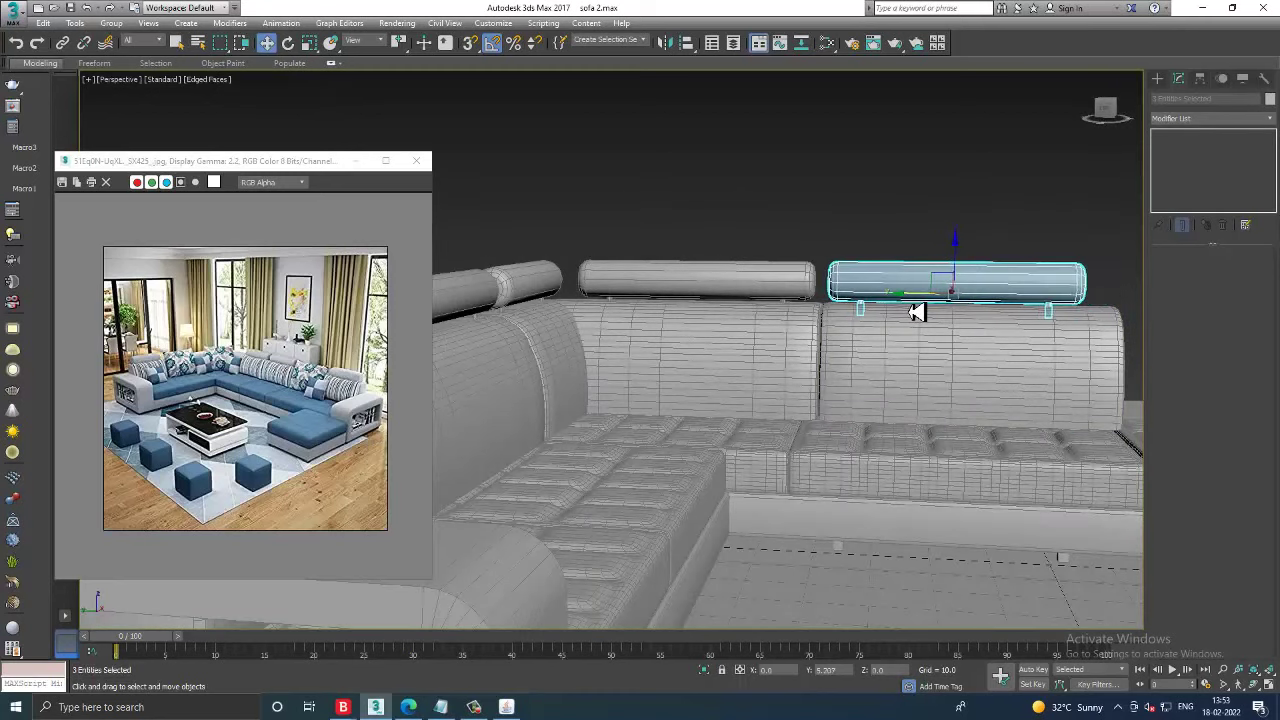
- Select the copied back cushion and enter vertex editing
alt+middle_drag(916, 313, 1049, 400)
click(937, 351)
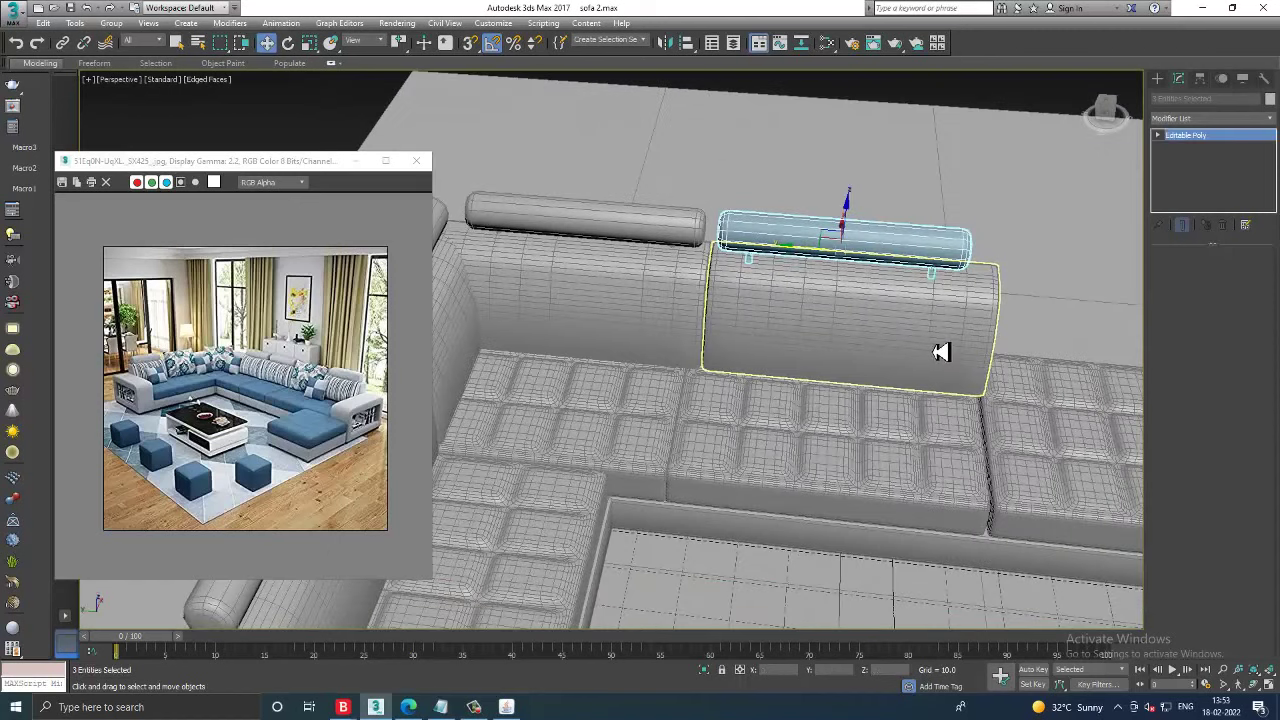
alt+middle_drag(937, 351, 906, 341)
key(1)
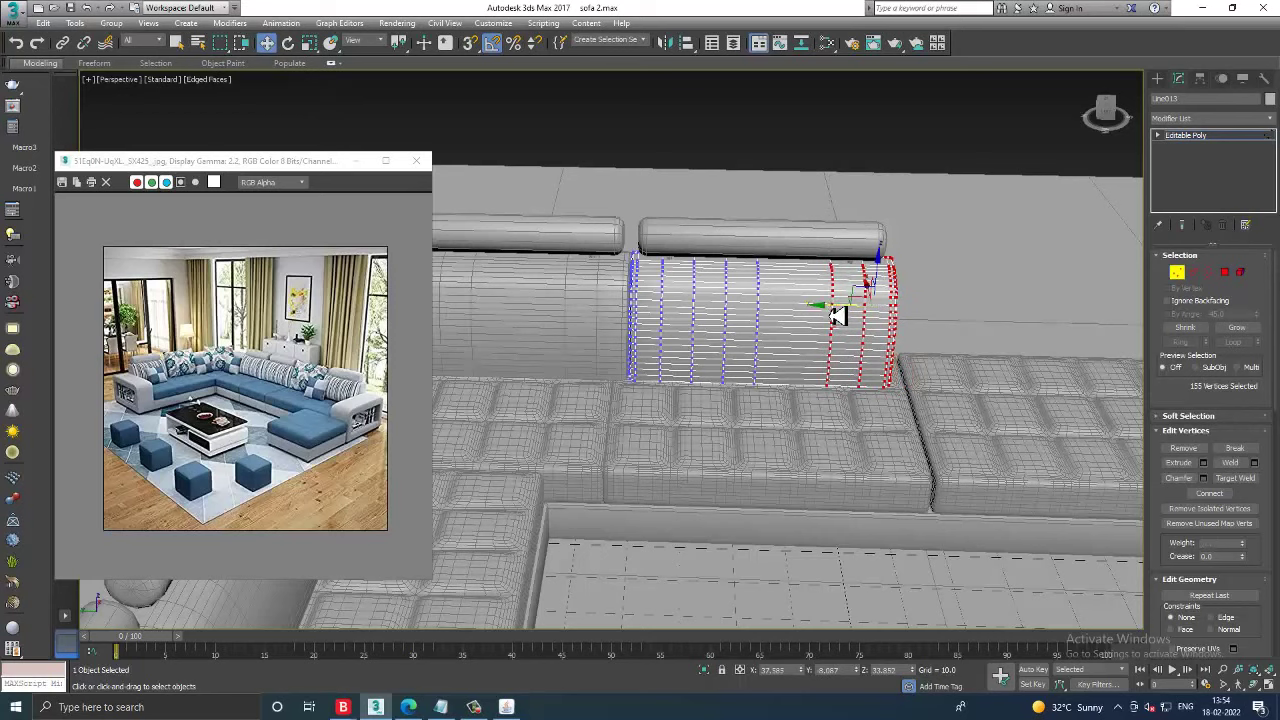
- Exit vertex editing and select a back cushion and bolster set
alt+middle_drag(845, 315, 895, 347)
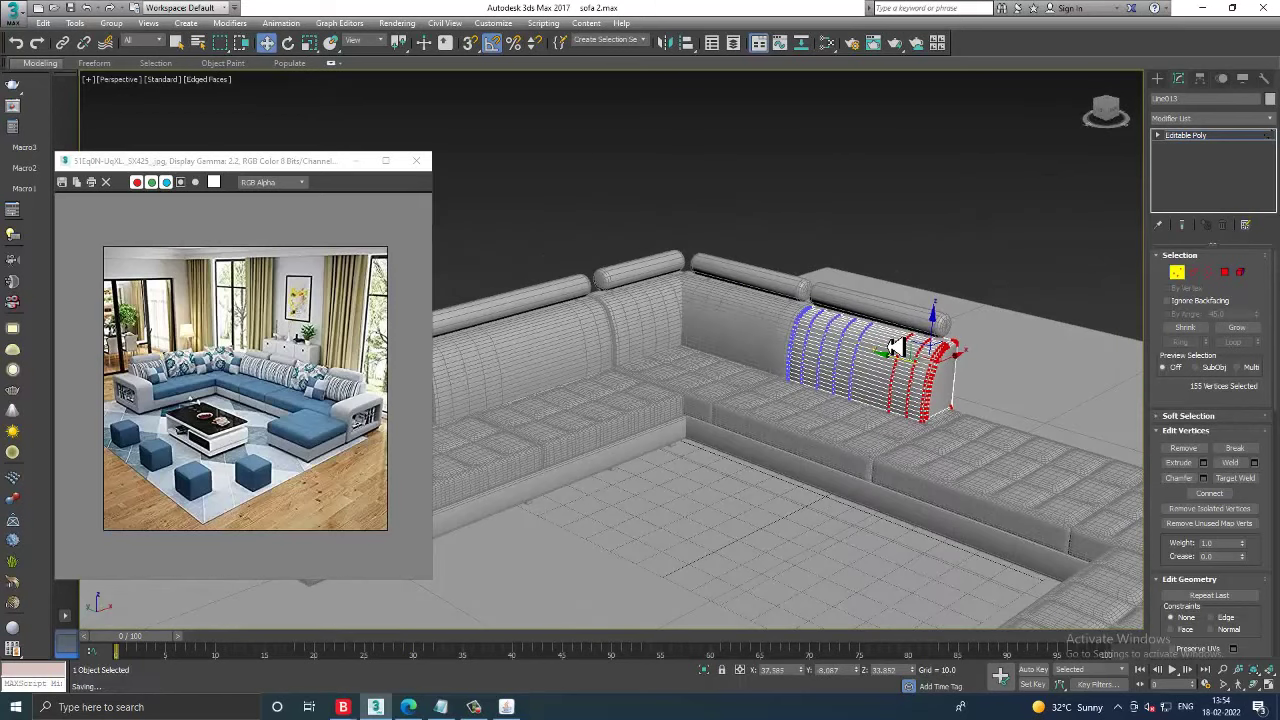
click(1222, 136)
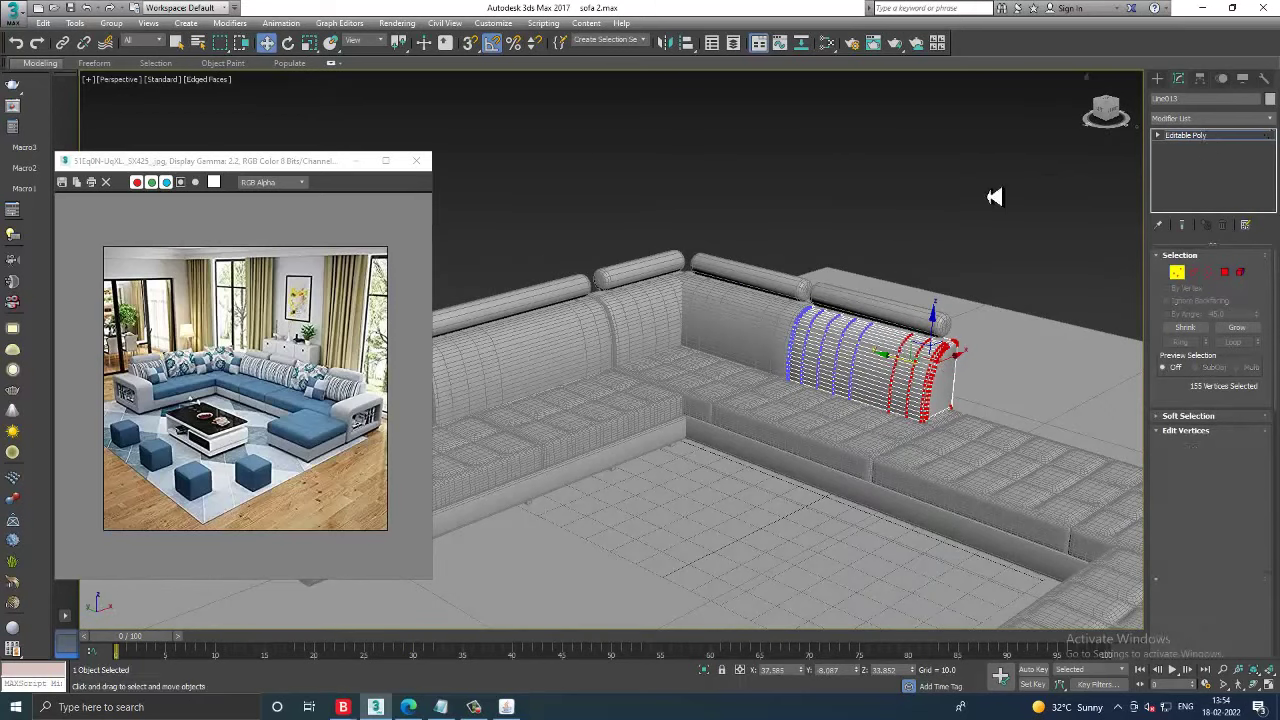
mouse_move(994, 197)
alt+middle_down()
mouse_move(806, 251)
mouse_move(642, 245)
alt+middle_up()
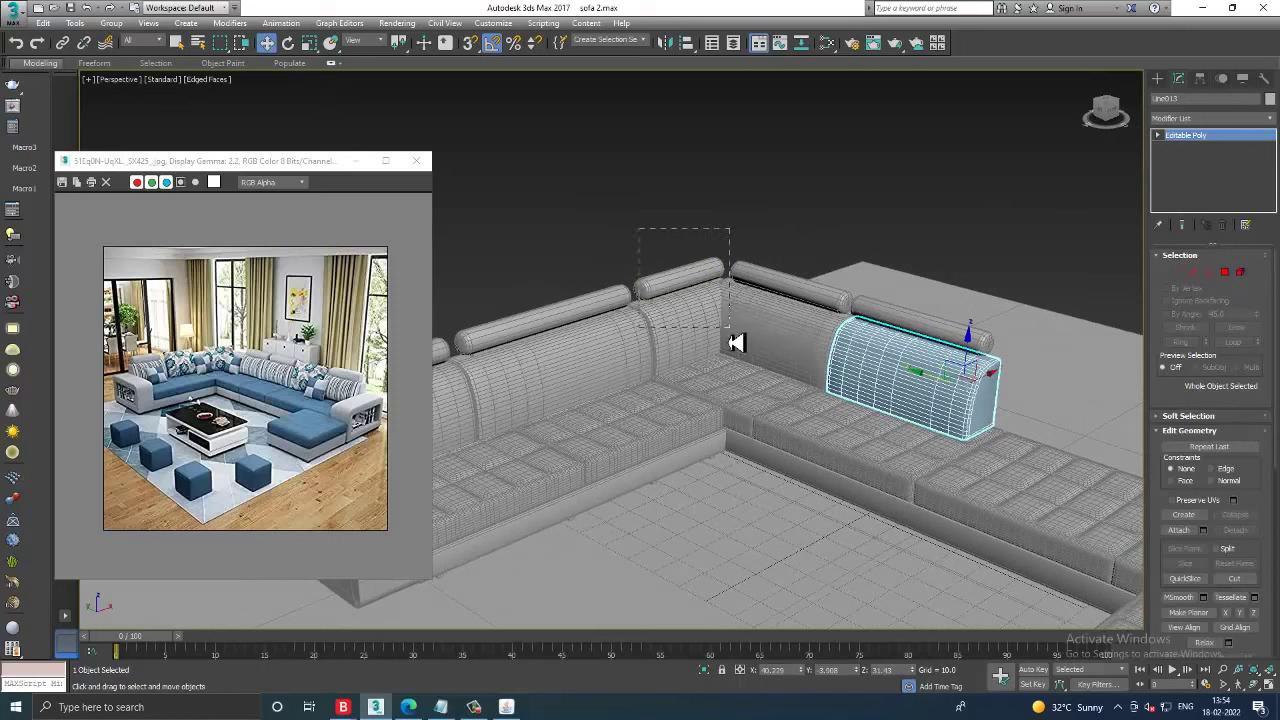
drag(733, 345, 695, 517)
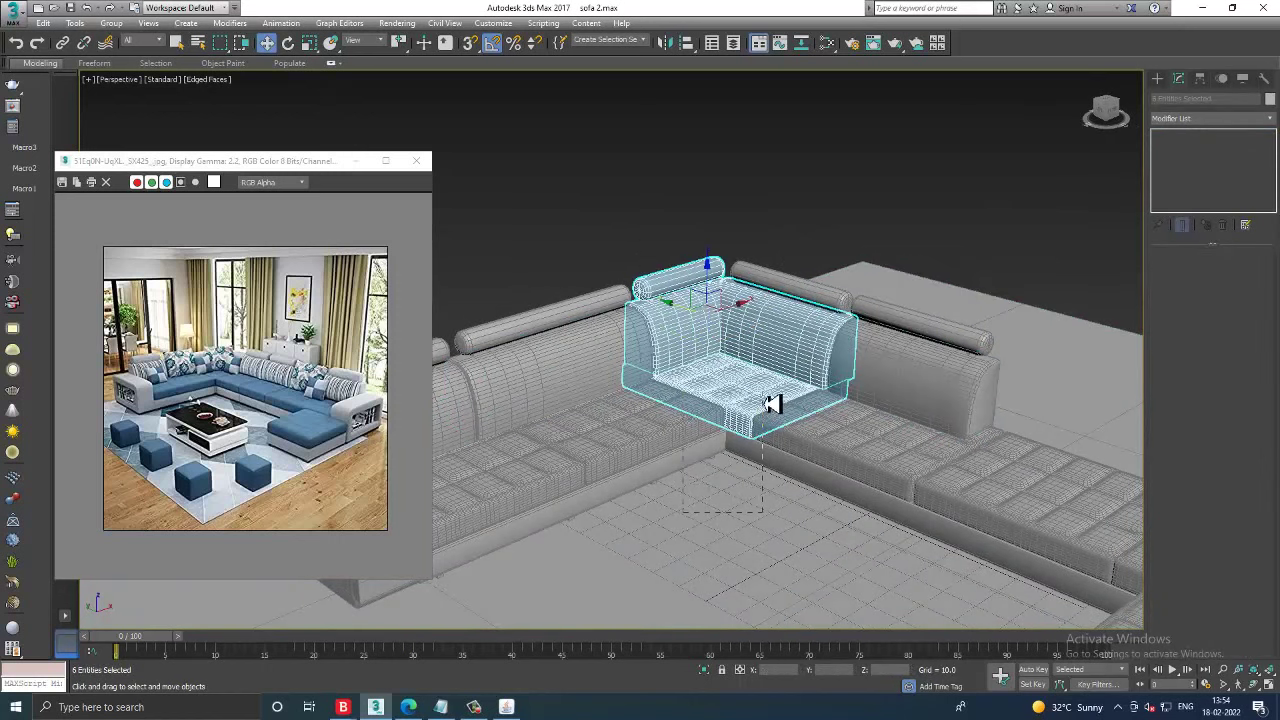
click(757, 337)
mouse_move(757, 337)
alt+middle_down()
mouse_move(731, 303)
mouse_move(707, 333)
alt+middle_up()
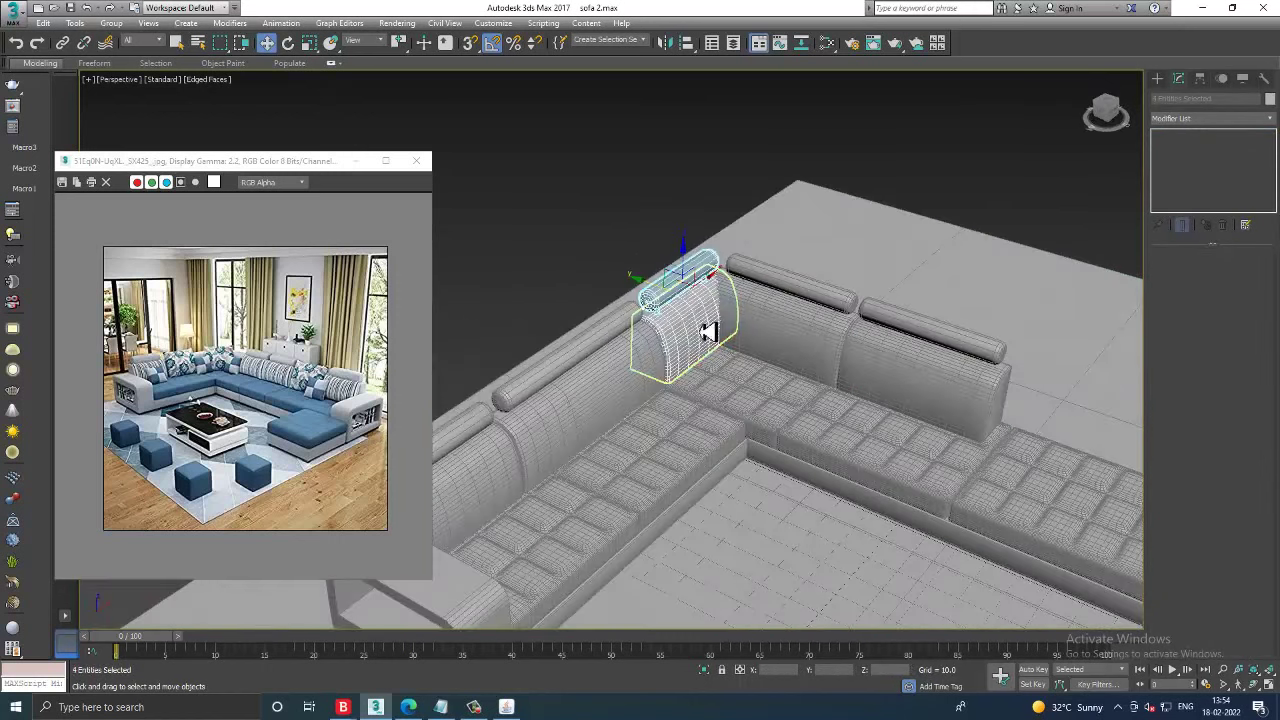
- Copy the cushion set further along the sofa and rotate it 90 degrees
shift+drag(657, 297, 880, 382)
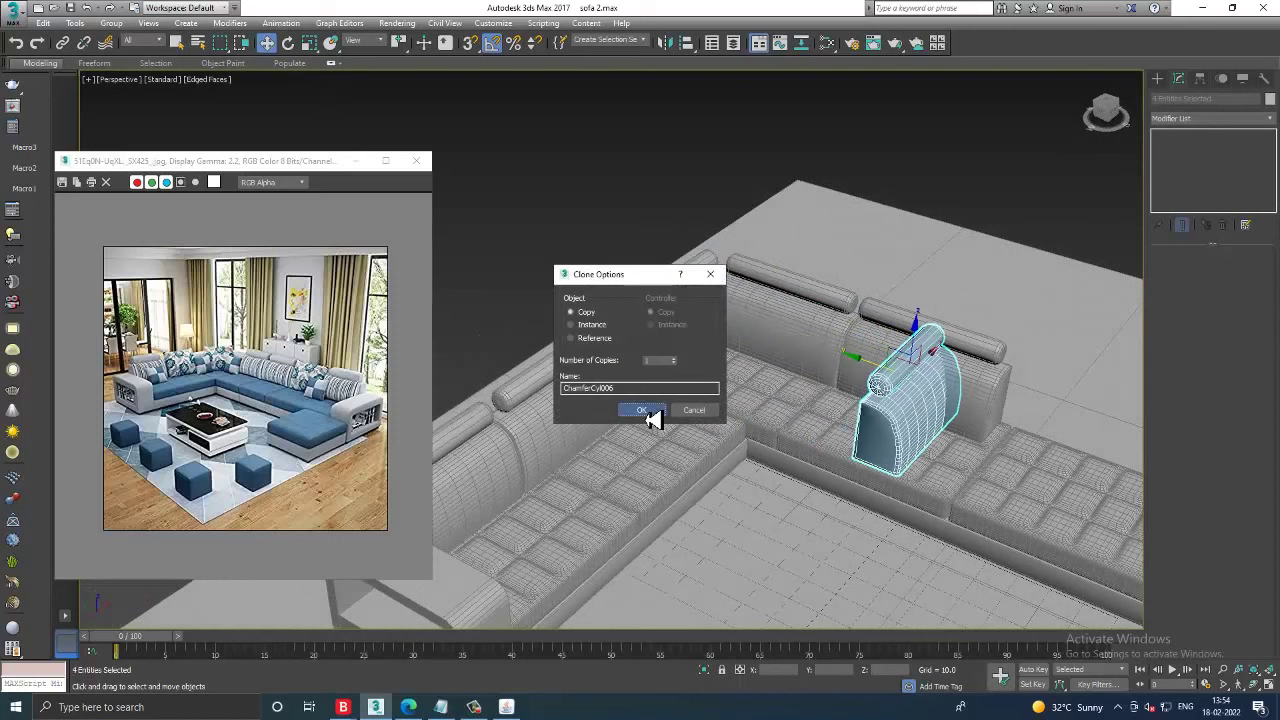
click(645, 412)
key(e)
mouse_move(645, 412)
alt+middle_down()
mouse_move(846, 374)
mouse_move(828, 403)
alt+middle_up()
drag(828, 403, 822, 405)
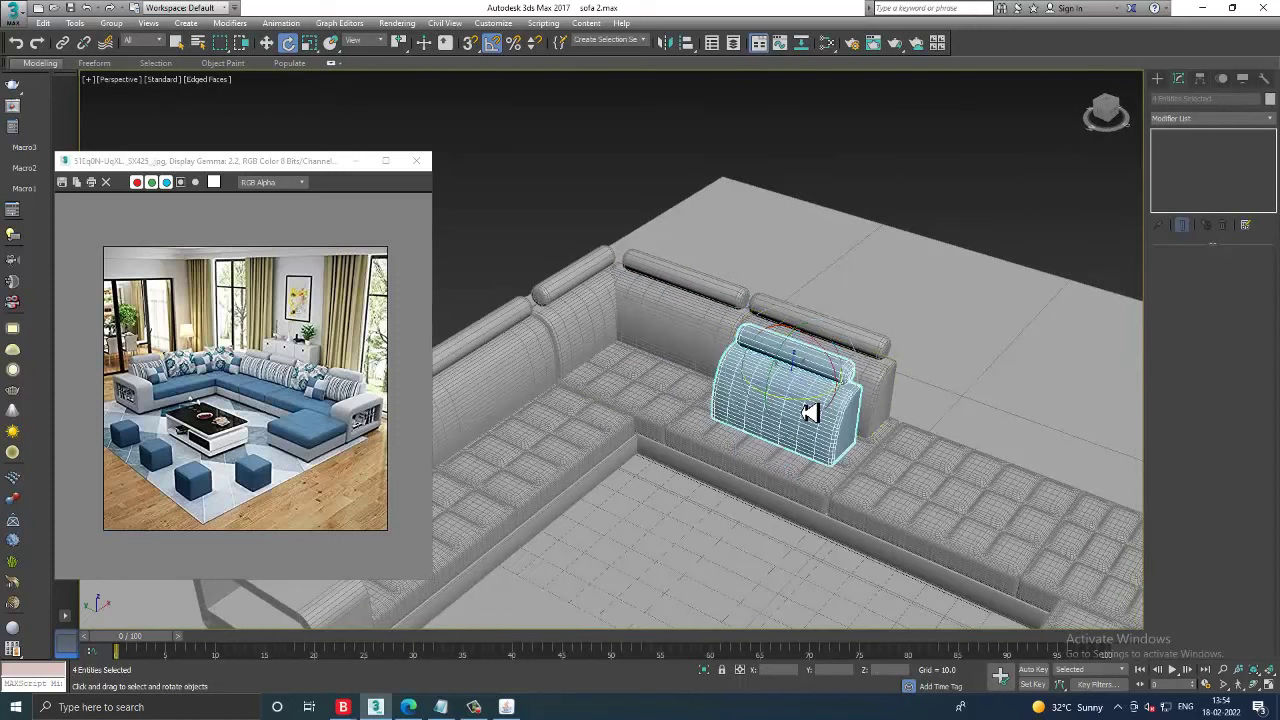
- Position the rotated cushion on the sofa's back edge using the Top view
key(w)
key(alt+w)
right_click(543, 286)
key(alt+w)
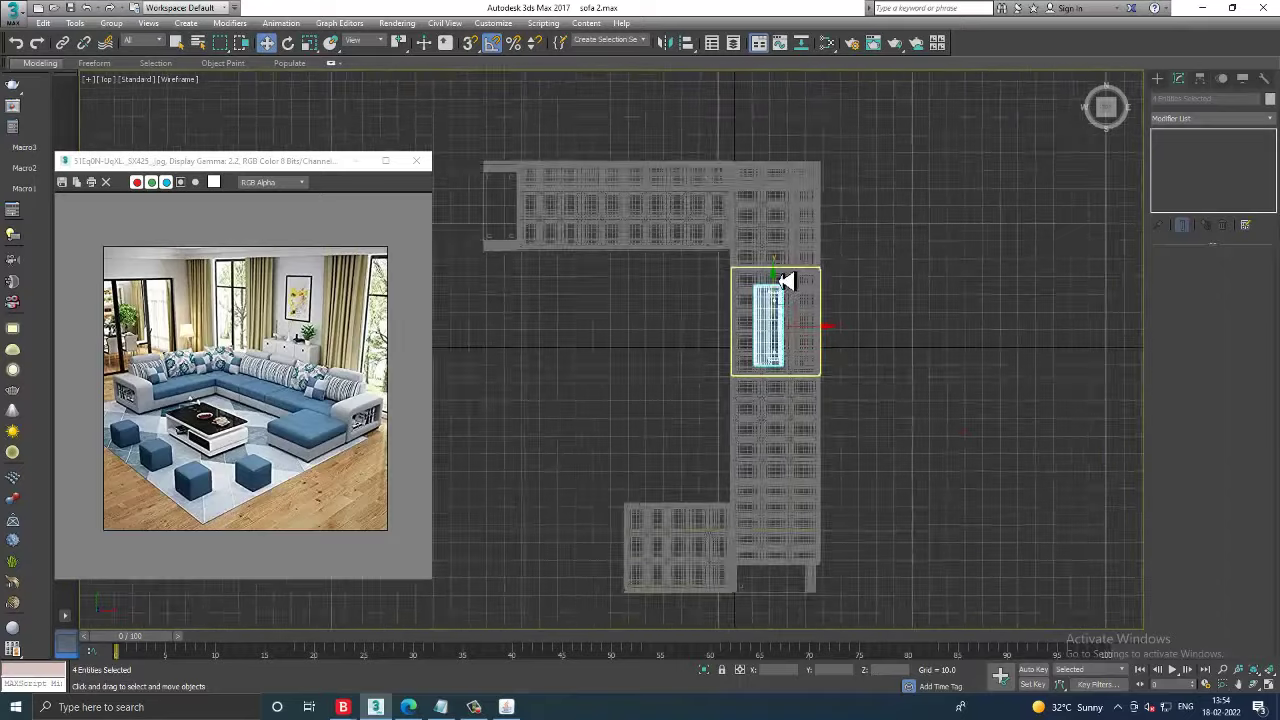
scroll(801, 322, up, 3)
drag(805, 343, 874, 337)
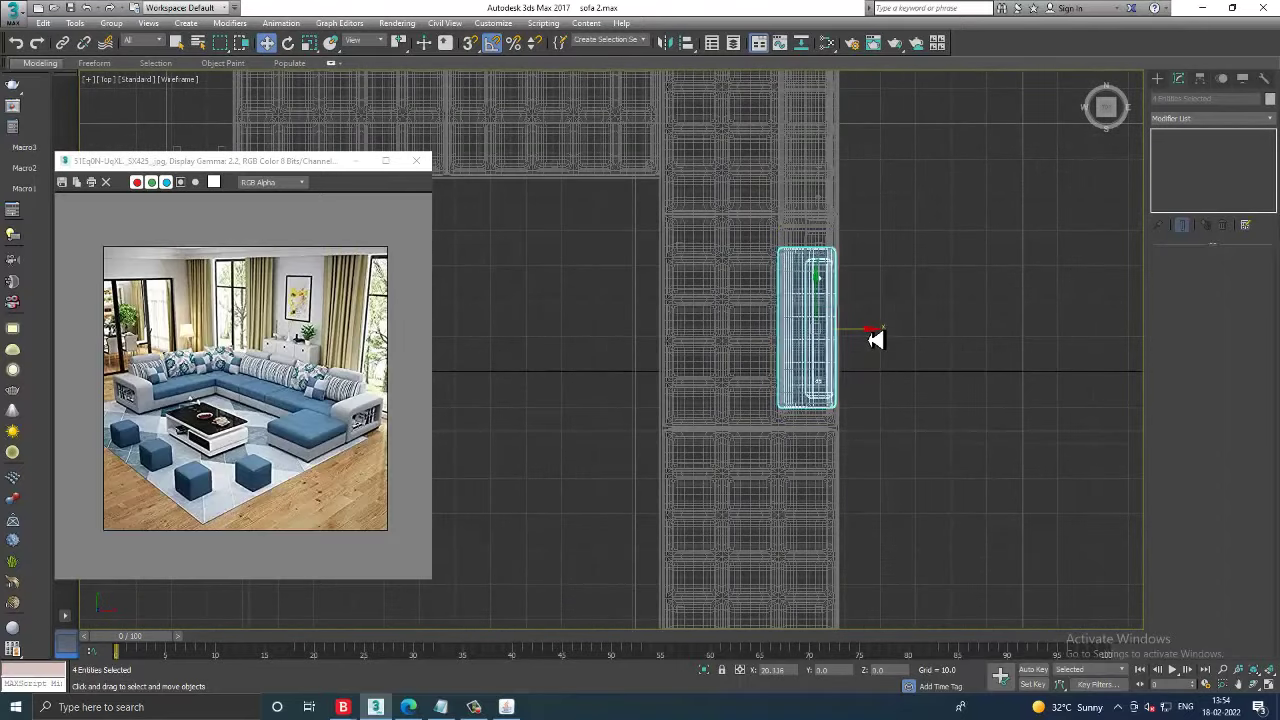
key(alt+w)
key(alt+w)
scroll(686, 366, up, 2)
scroll(626, 260, up, 2)
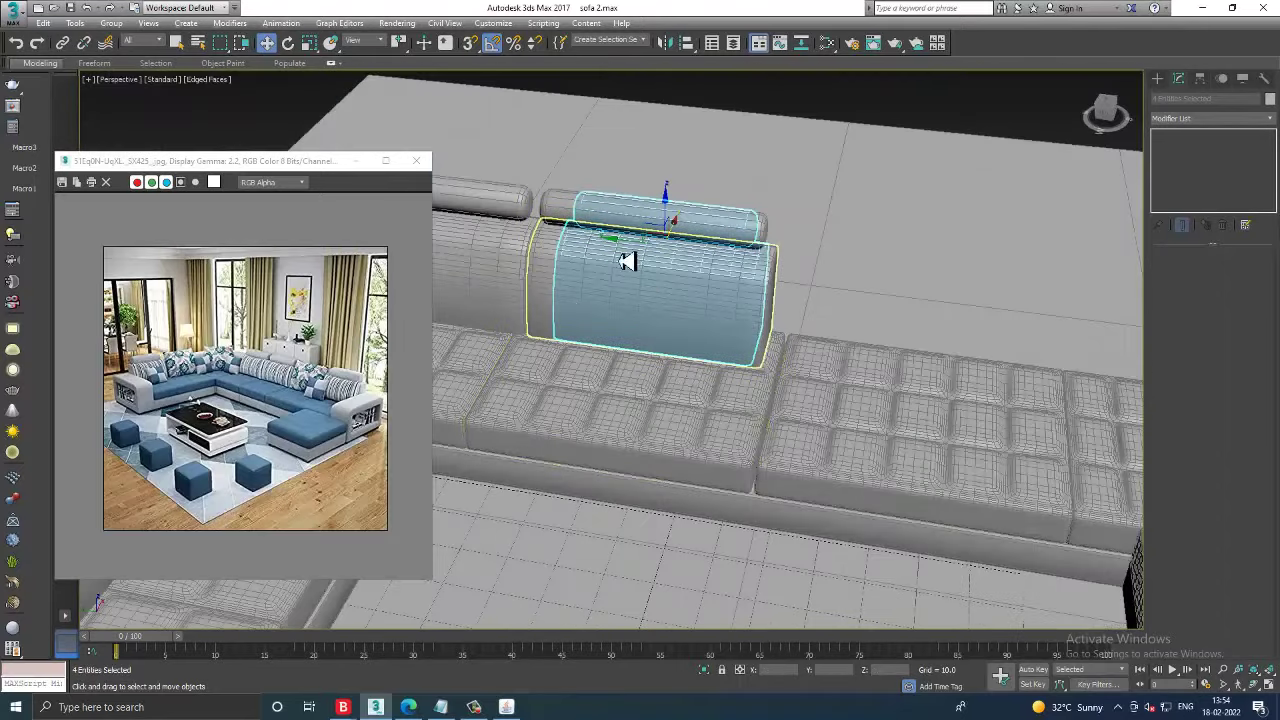
mouse_move(621, 254)
mouse_down()
mouse_move(851, 294)
mouse_move(840, 302)
mouse_up()
- Drag another copy of the cushion set toward the back's right end
mouse_move(886, 251)
alt+middle_down()
mouse_move(894, 291)
mouse_move(971, 306)
mouse_move(854, 289)
mouse_move(788, 325)
mouse_move(846, 323)
mouse_move(697, 306)
mouse_move(923, 289)
mouse_move(678, 197)
mouse_move(966, 294)
mouse_move(800, 317)
mouse_move(820, 312)
mouse_move(771, 297)
mouse_move(783, 274)
mouse_move(616, 170)
alt+middle_up()
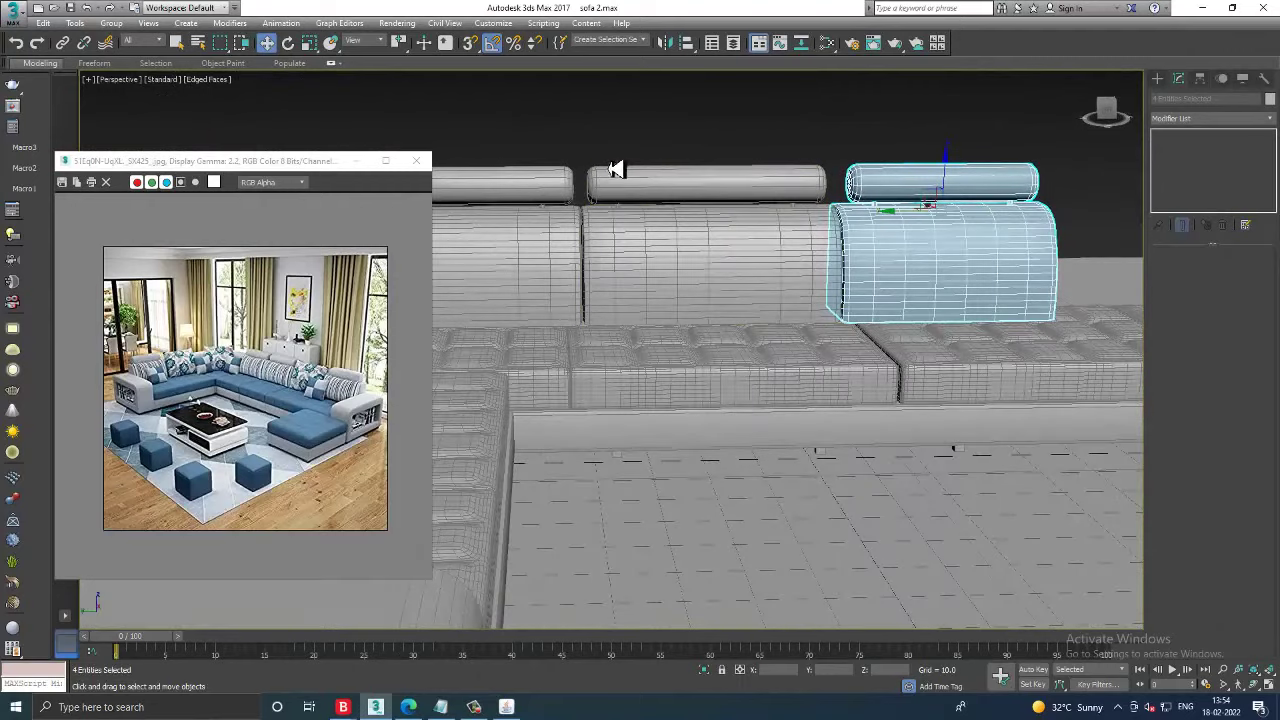
scroll(817, 251, down, 3)
scroll(851, 266, down, 3)
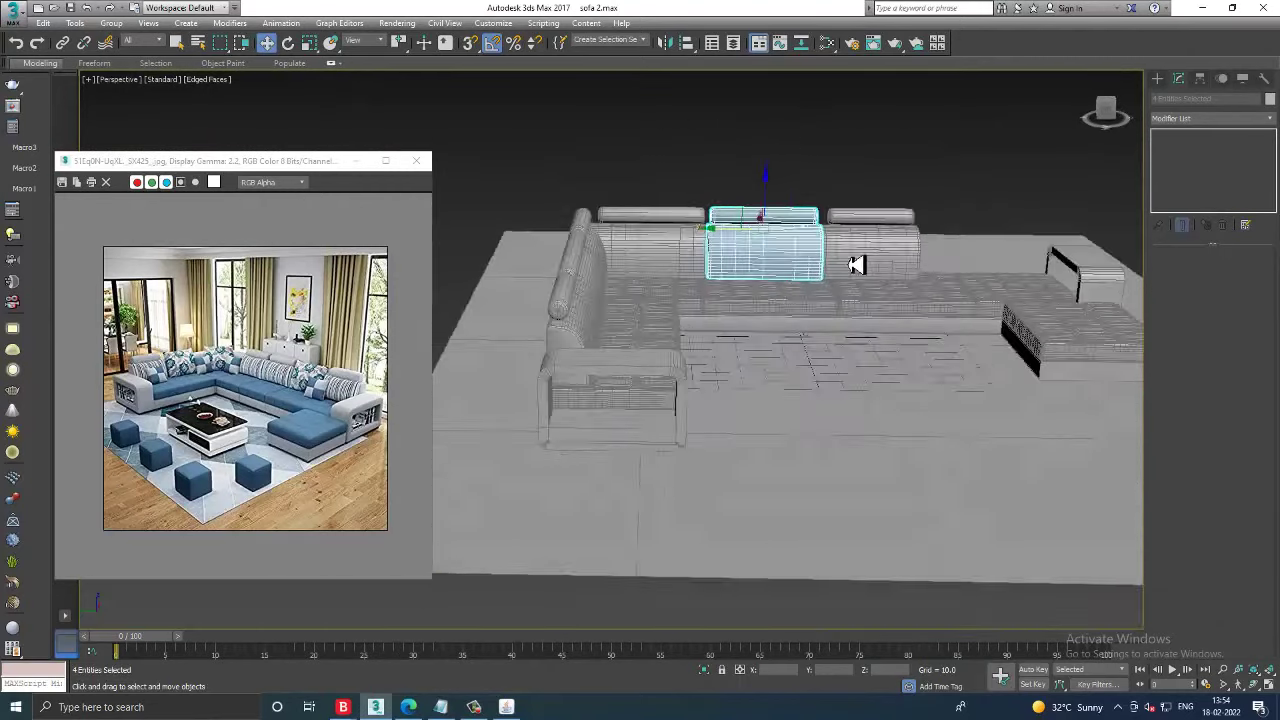
scroll(840, 290, down, 2)
mouse_move(741, 247)
shift+mouse_down()
mouse_move(965, 258)
mouse_move(950, 259)
shift+mouse_up()
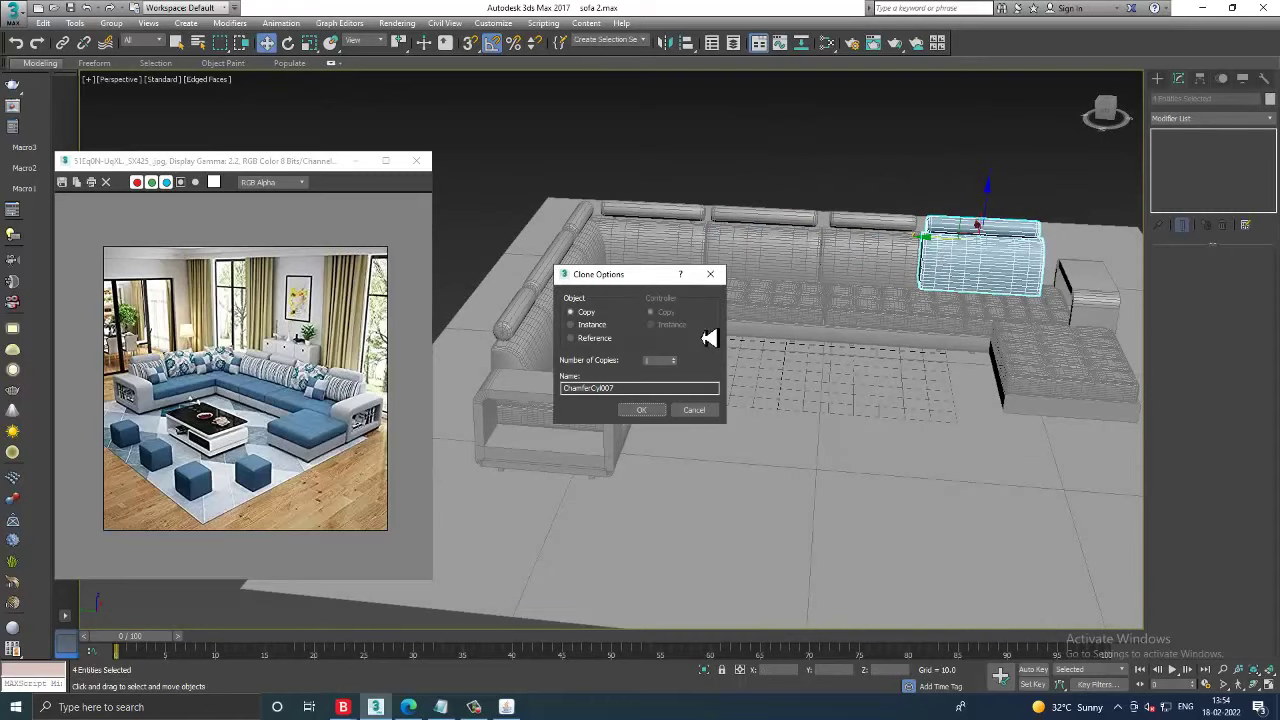
- Confirm the new cushion copy and select a seat cushion near the armrest
click(645, 411)
scroll(1006, 291, up, 3)
scroll(920, 277, up, 3)
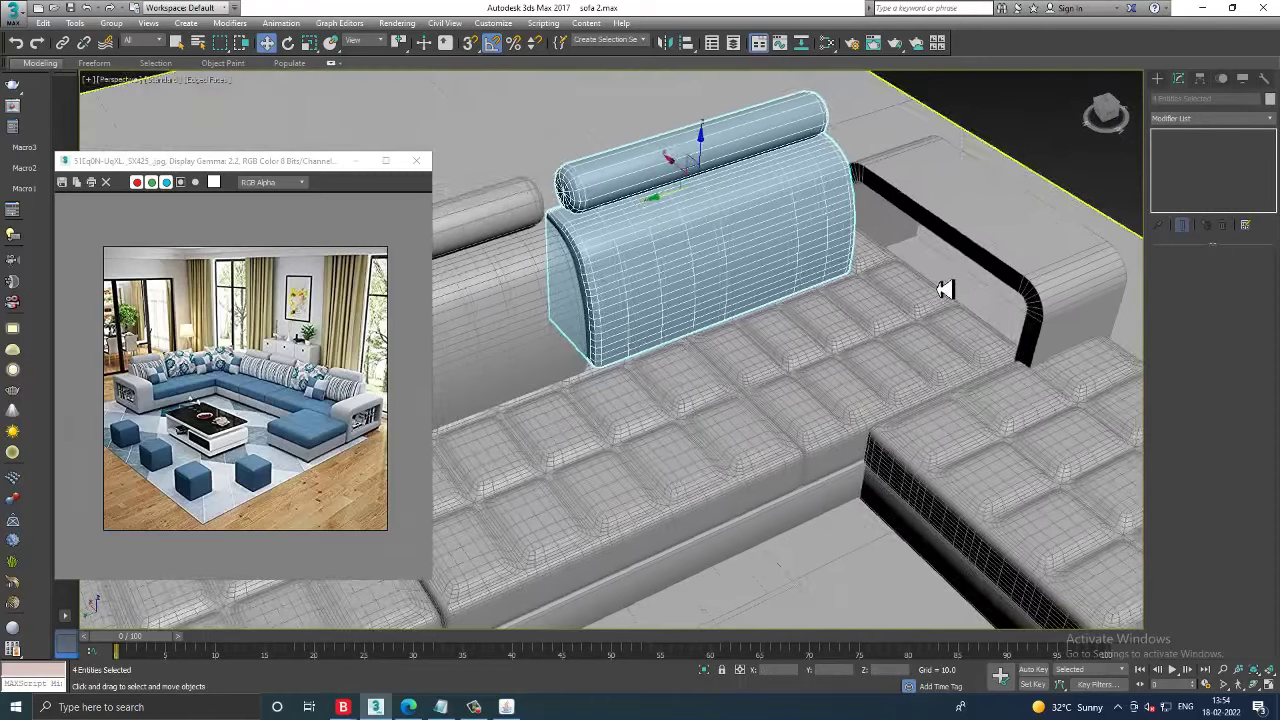
scroll(943, 286, up, 3)
mouse_move(873, 295)
alt+middle_down()
mouse_move(857, 286)
mouse_move(894, 294)
mouse_move(877, 271)
mouse_move(843, 420)
mouse_move(966, 423)
mouse_move(900, 381)
alt+middle_up()
click(843, 420)
scroll(840, 424, down, 5)
scroll(857, 380, up, 4)
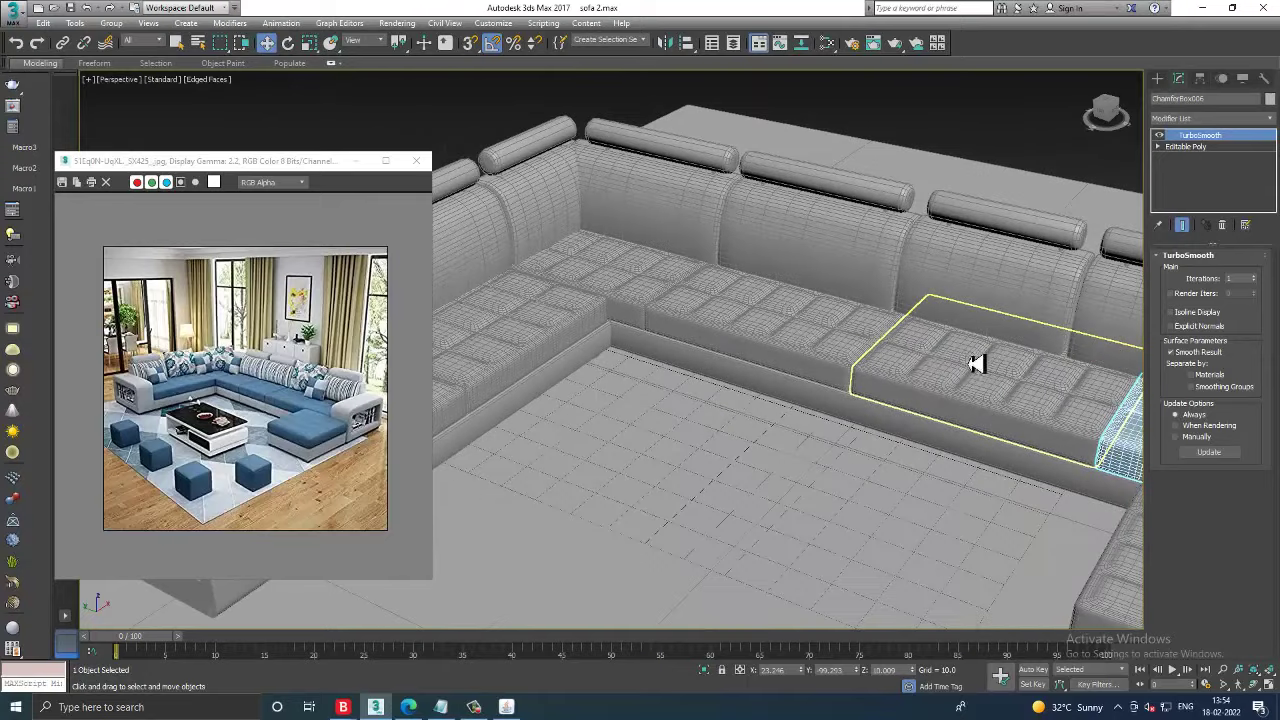
alt+middle_drag(773, 399, 900, 330)
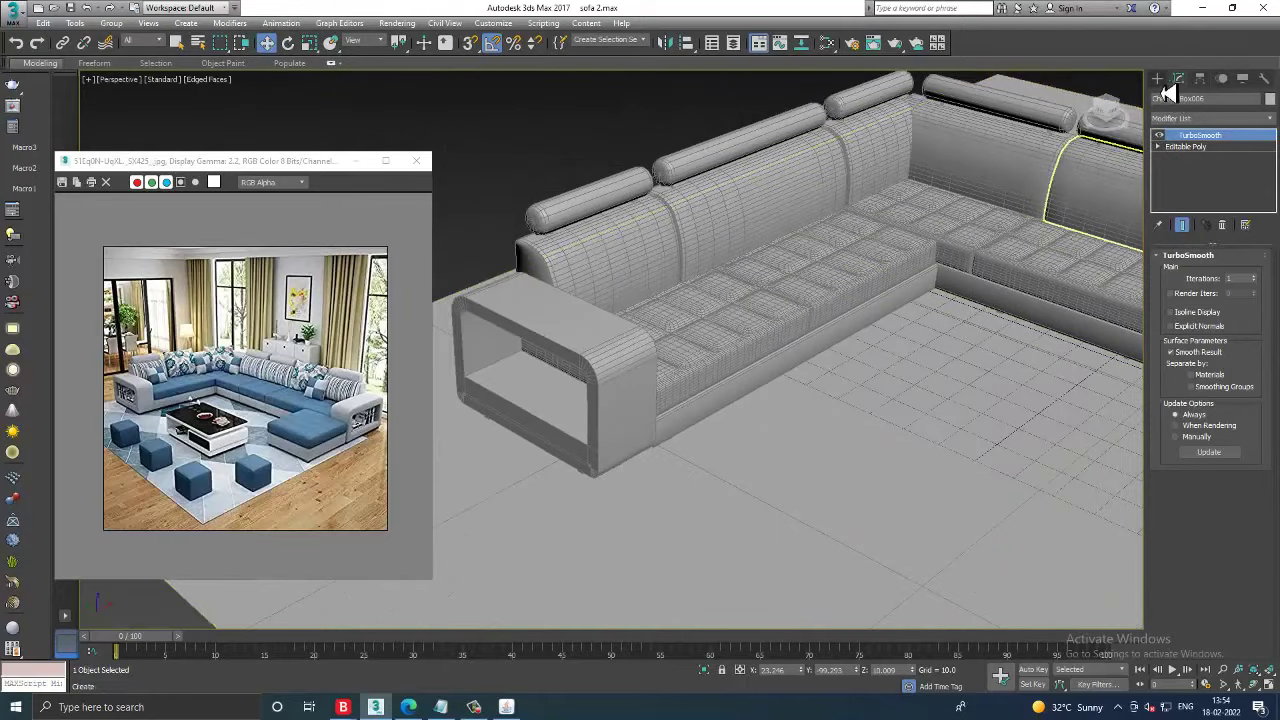
- Bring up the Create panel's list of primitive categories
click(1158, 80)
alt+middle_drag(990, 350, 905, 411)
click(1210, 116)
- Draw a ChamferBox pouf on the floor, 13.788 high with a 2.232 fillet
click(1195, 138)
click(1184, 173)
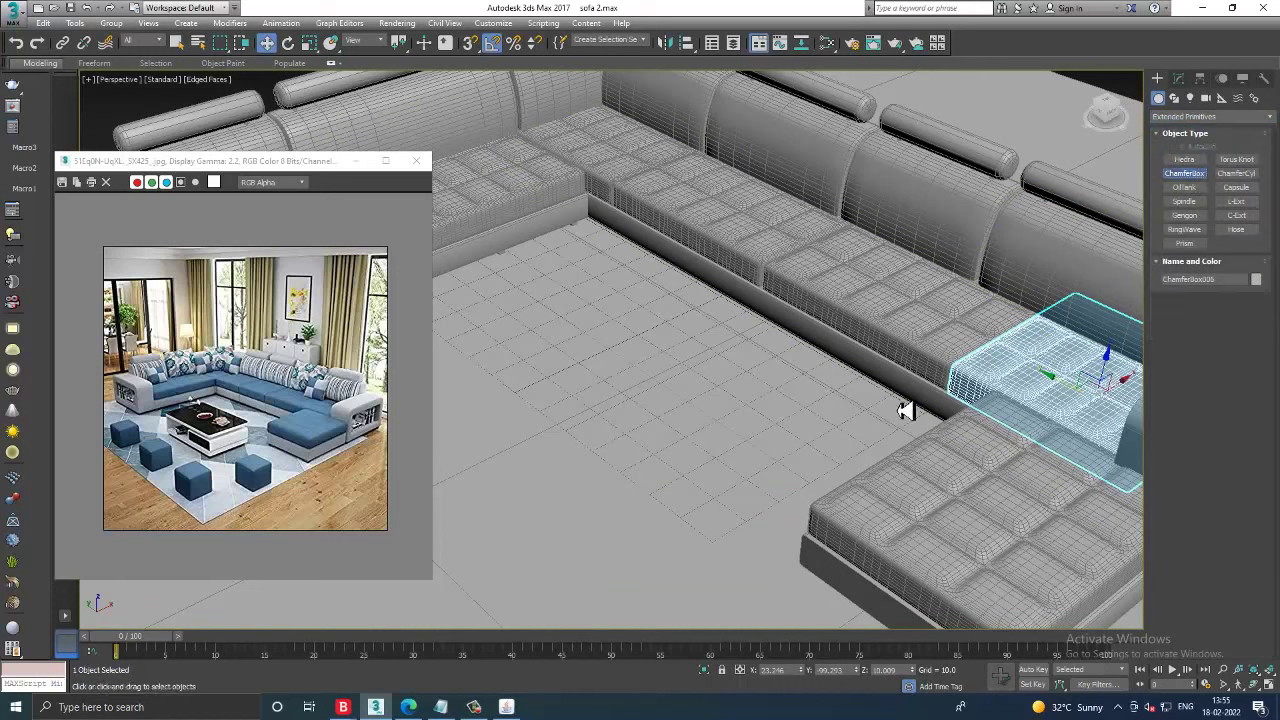
mouse_move(667, 449)
mouse_down()
mouse_move(643, 551)
mouse_move(651, 590)
mouse_up()
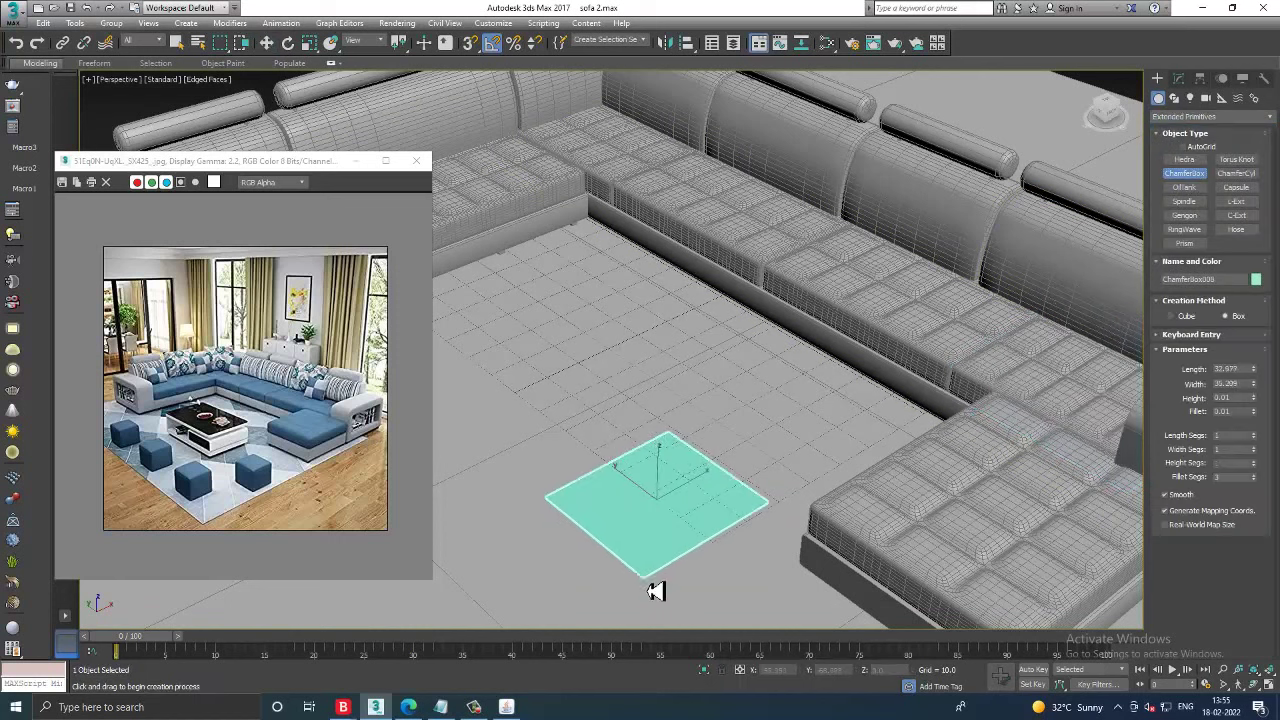
click(652, 530)
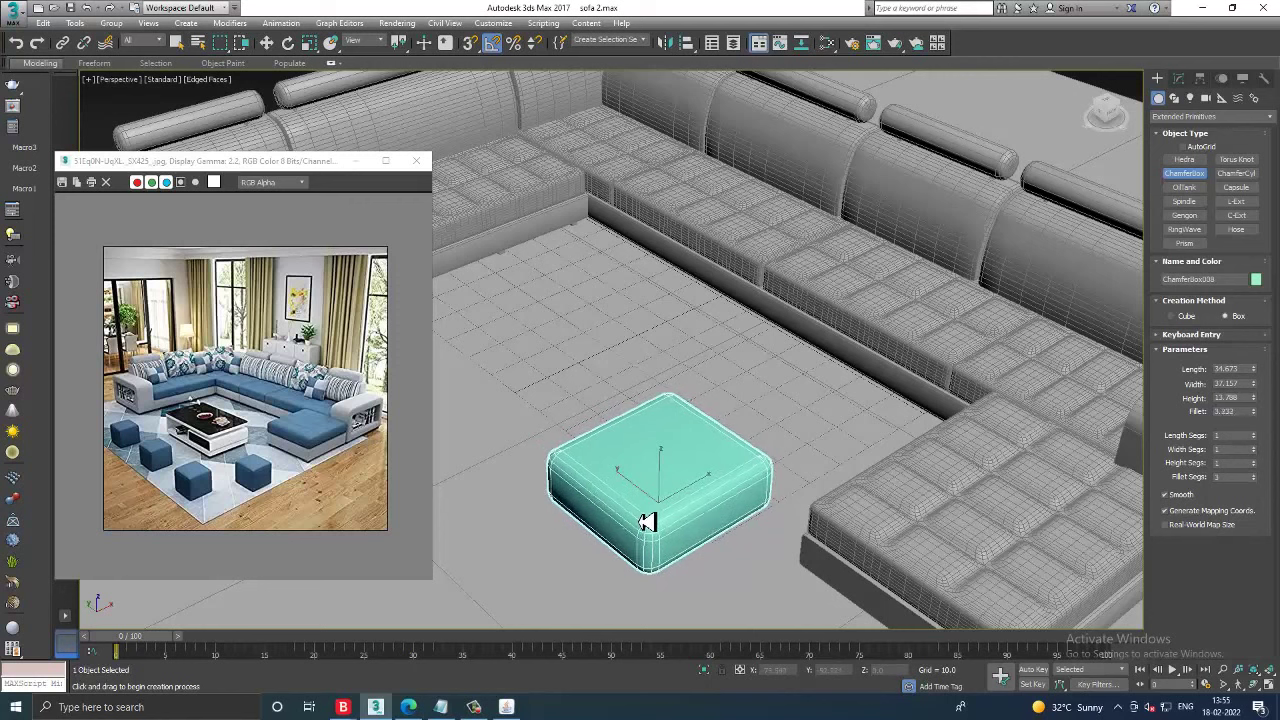
key(w)
- Increase the pouf's segments and convert it to Editable Poly
click(1178, 78)
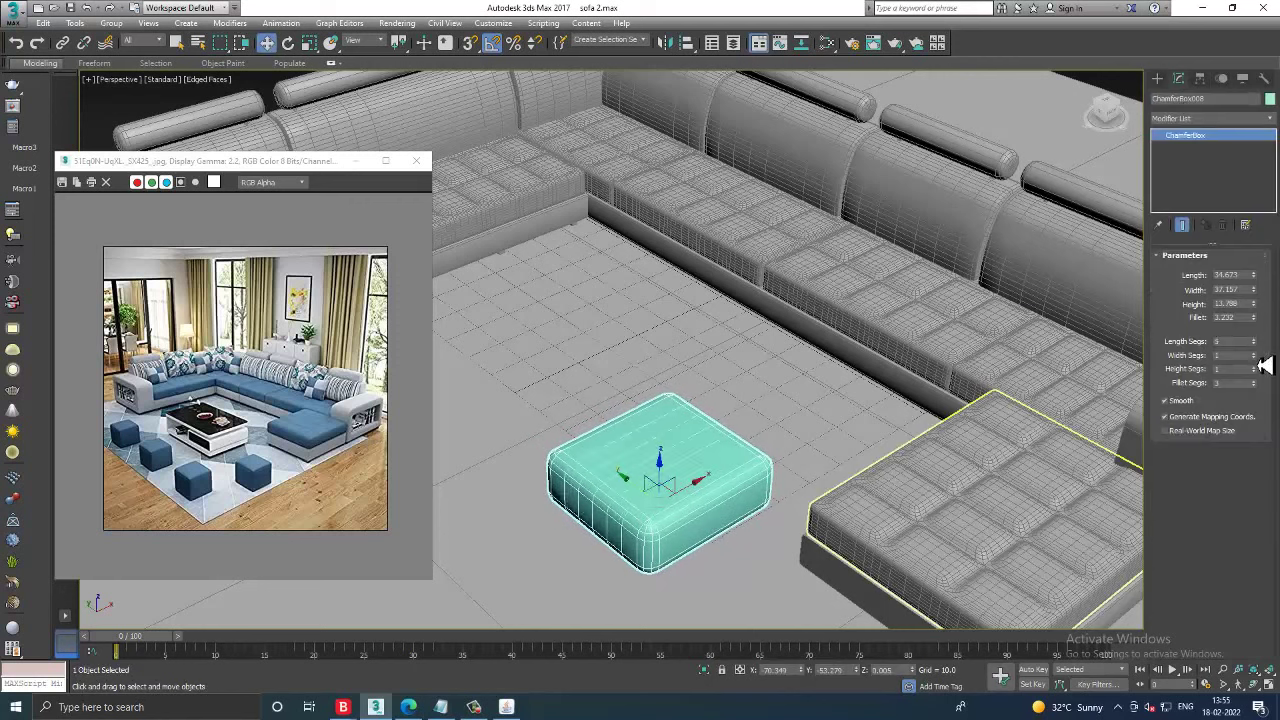
alt+middle_drag(700, 480, 737, 358)
right_click(737, 358)
click(820, 440)
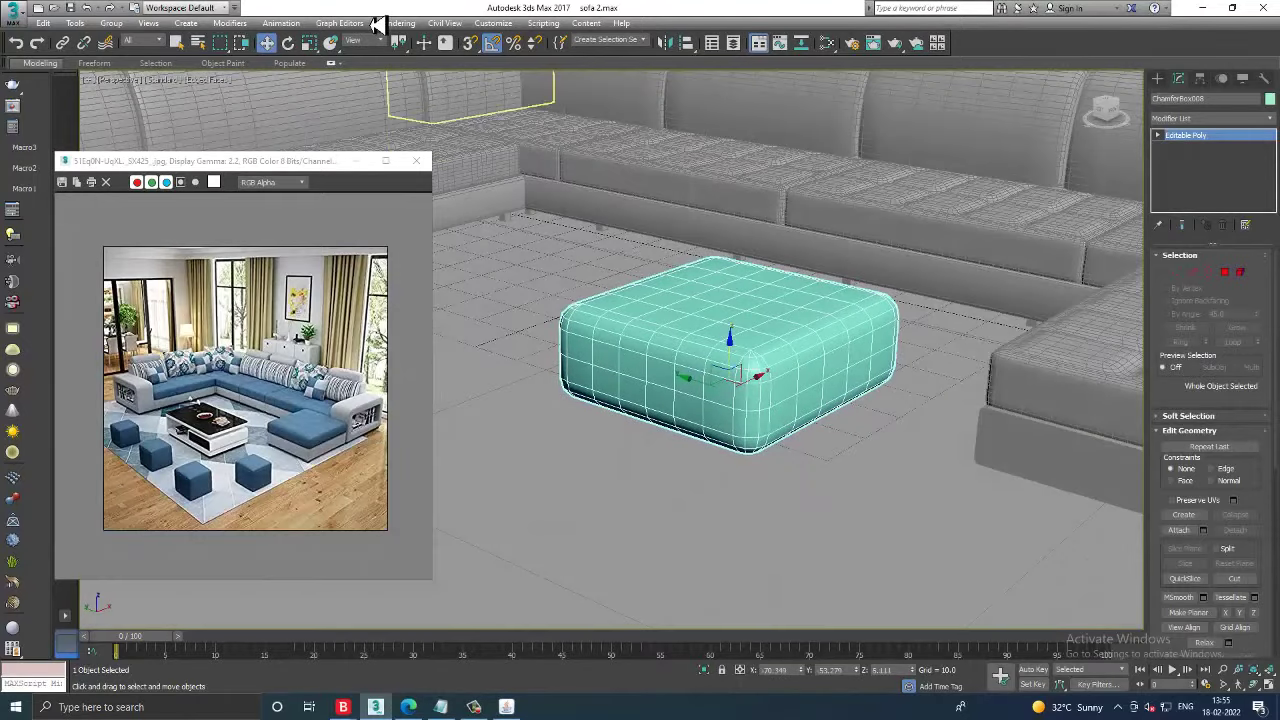
- Add an mCloth modifier to the pouf from the MassFX menu
click(281, 23)
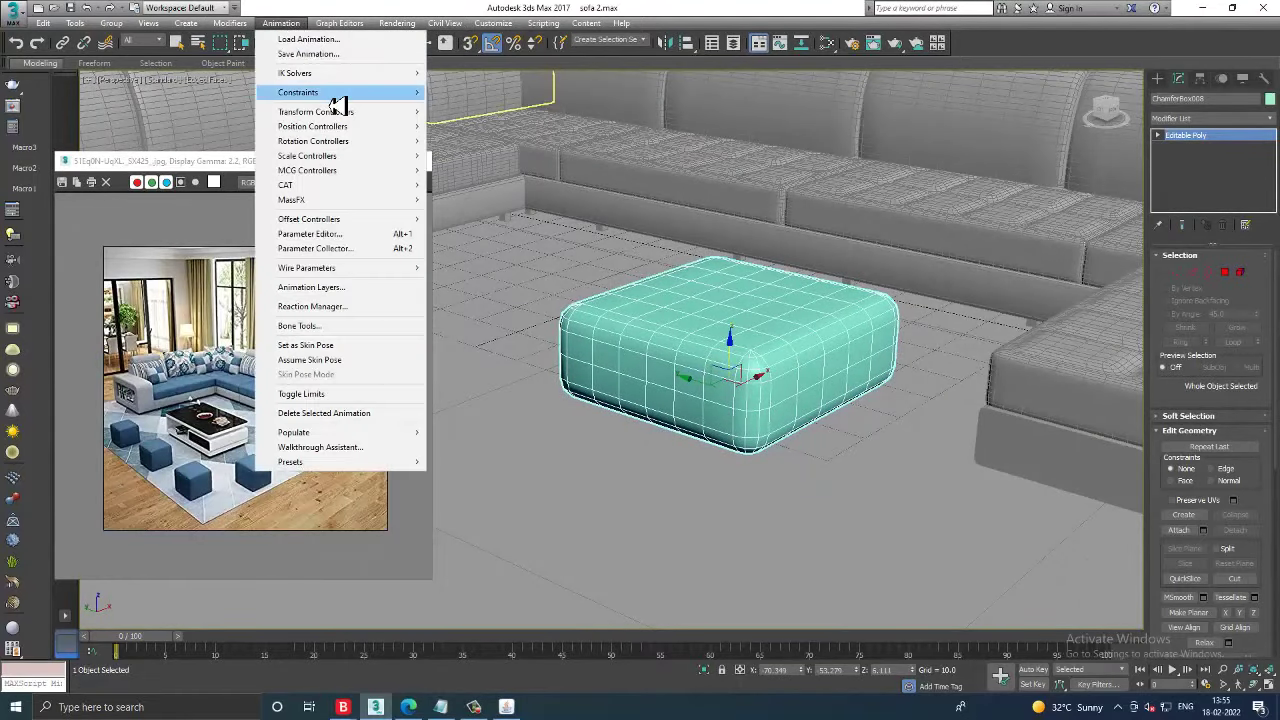
mouse_move(292, 200)
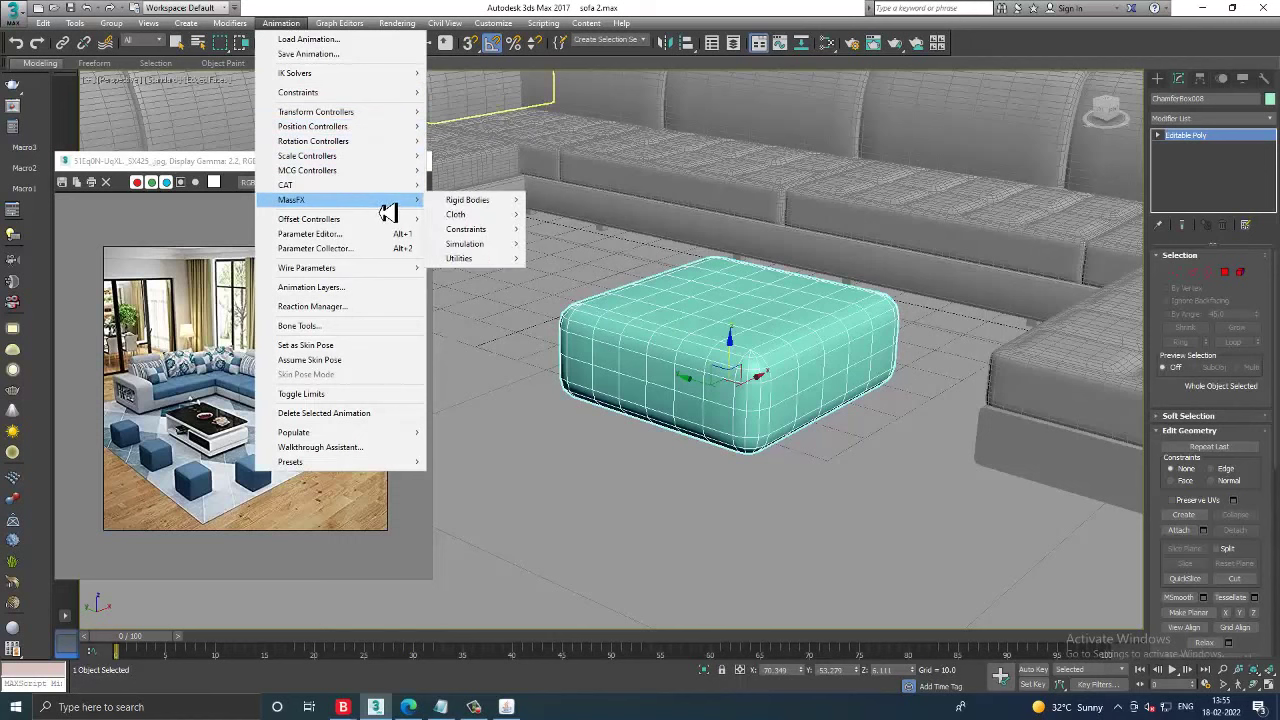
click(595, 214)
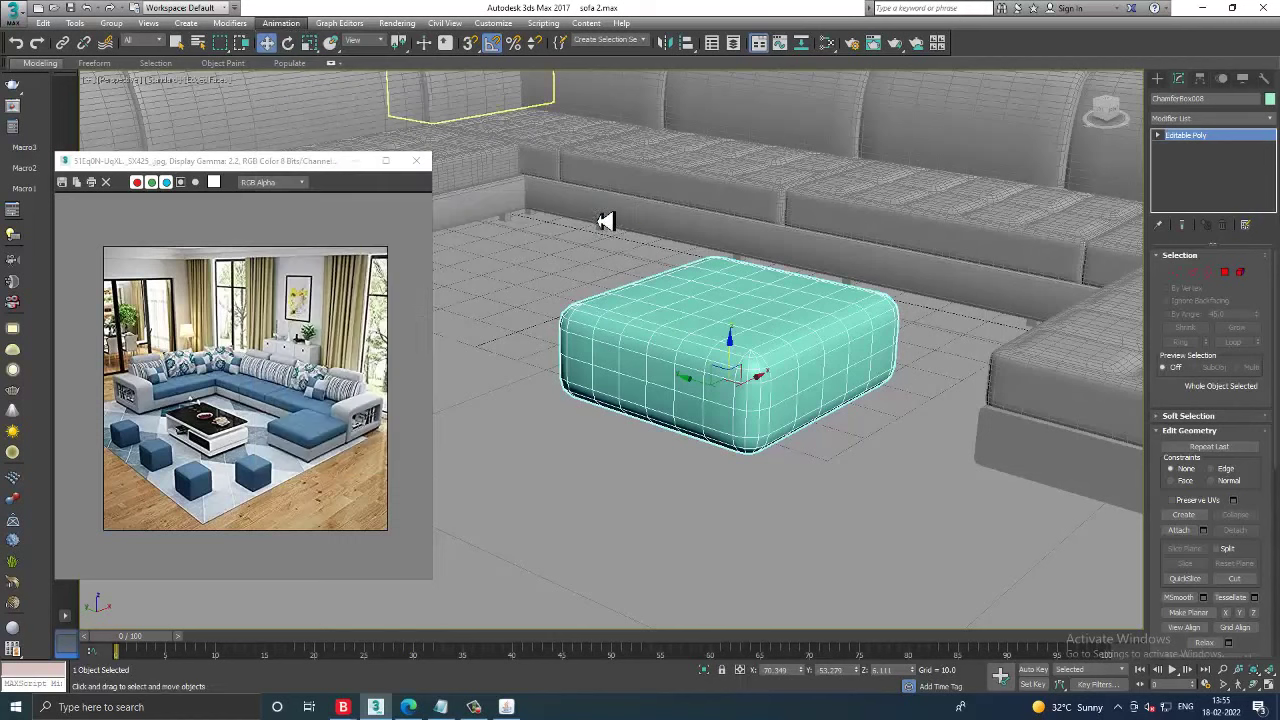
alt+middle_drag(928, 420, 946, 428)
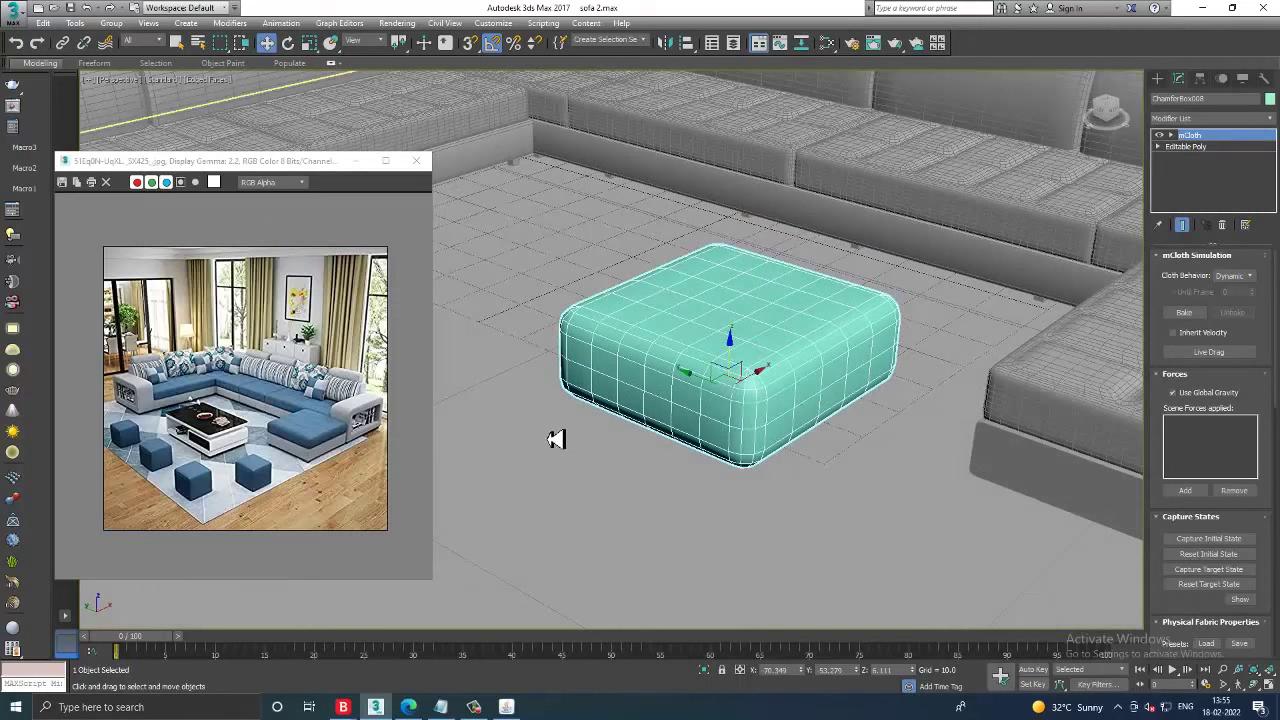
- Set Plane001 as a static rigid body, choose its shape type, then reselect the cushion
click(557, 437)
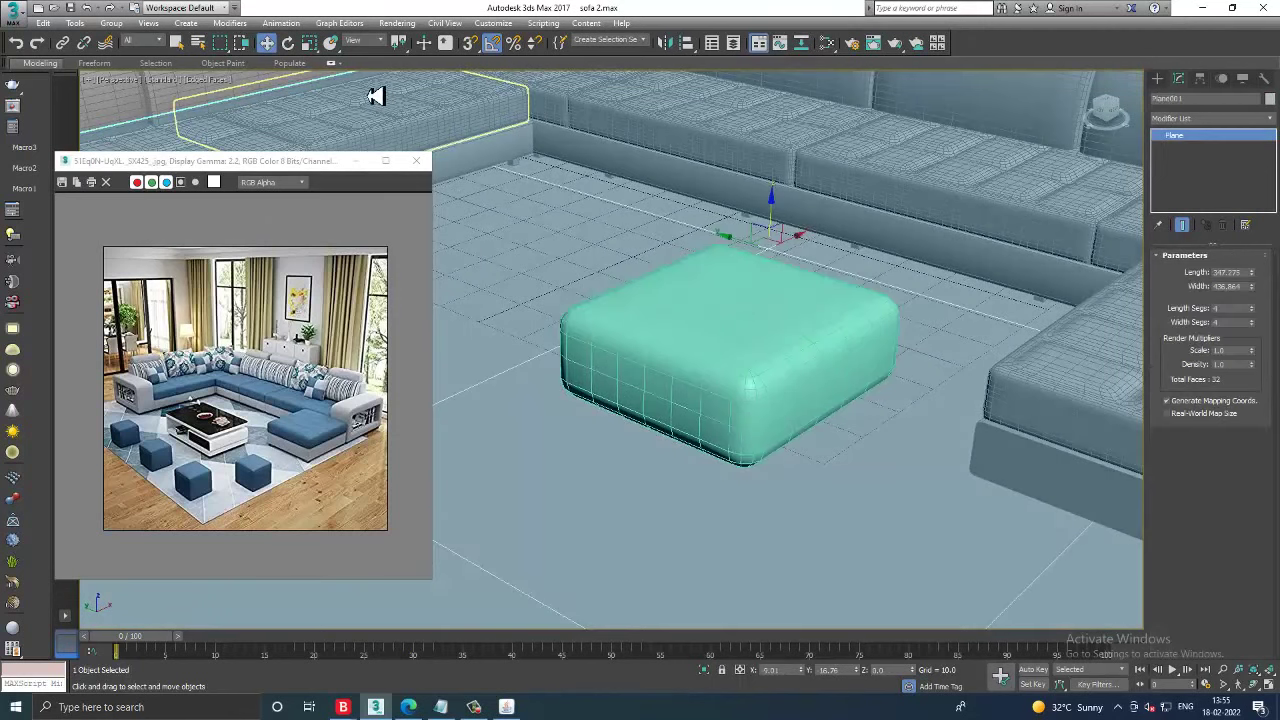
click(281, 24)
mouse_move(340, 200)
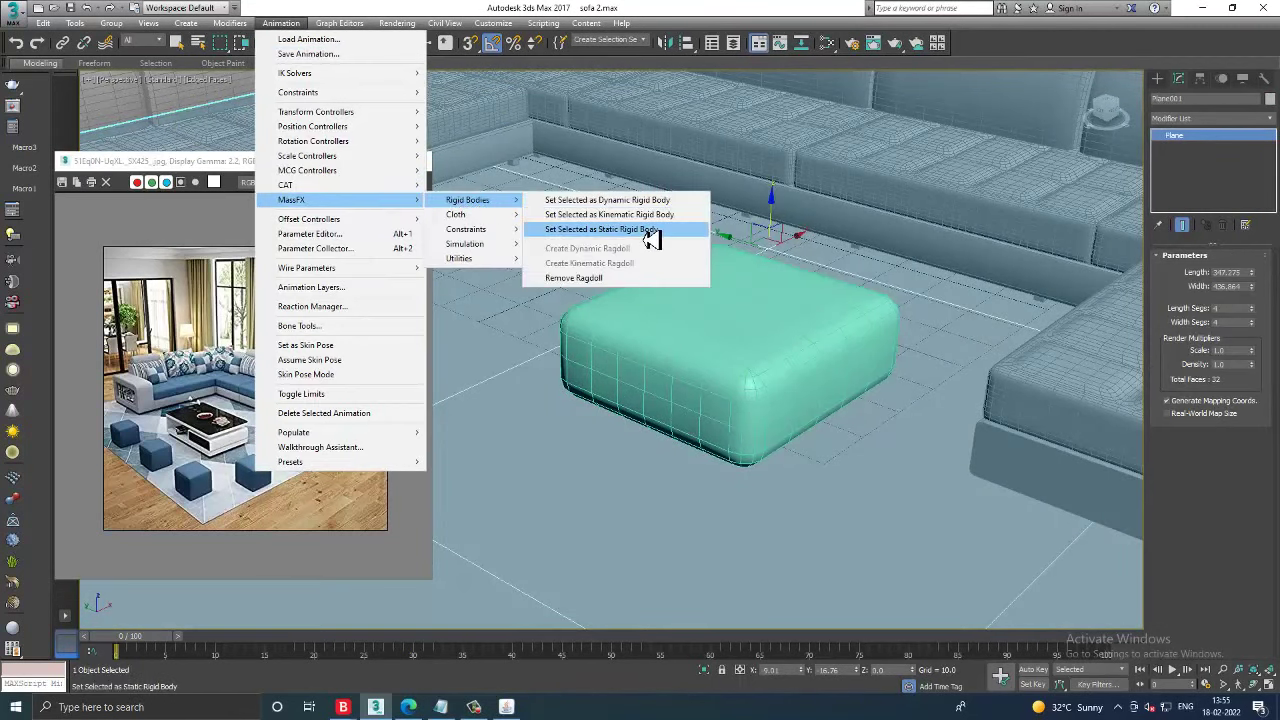
click(651, 230)
click(688, 395)
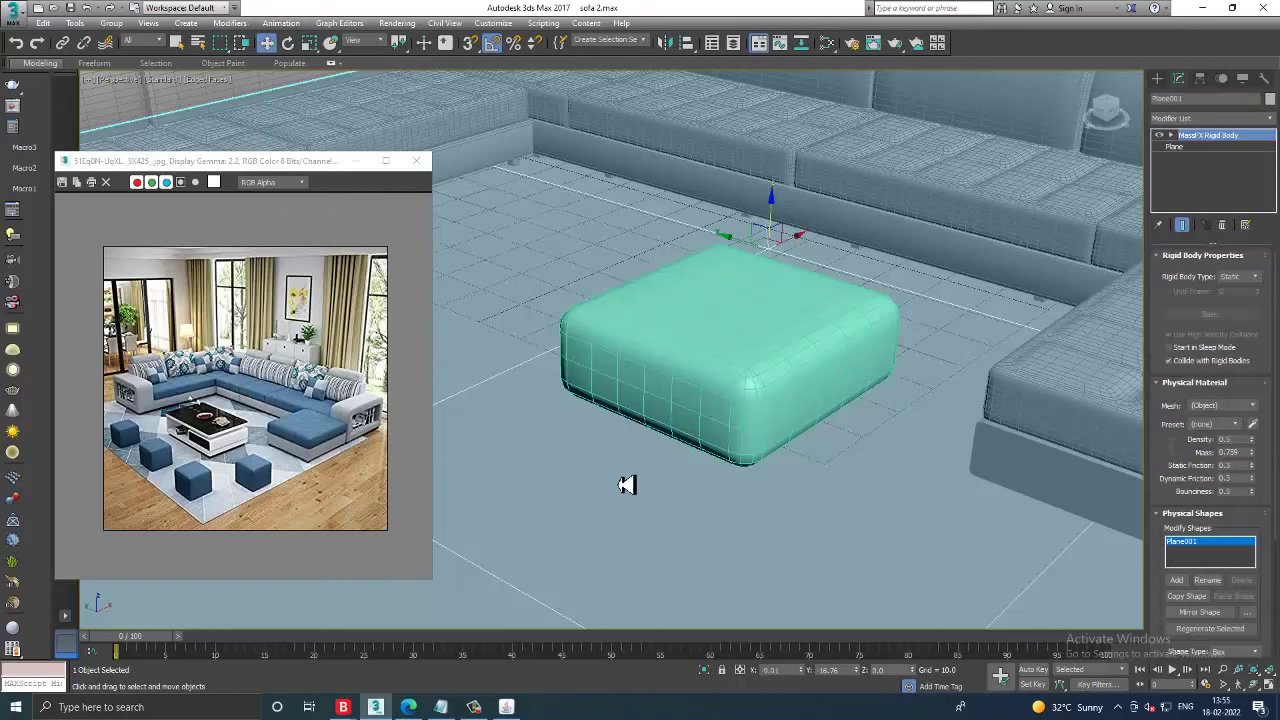
key(z)
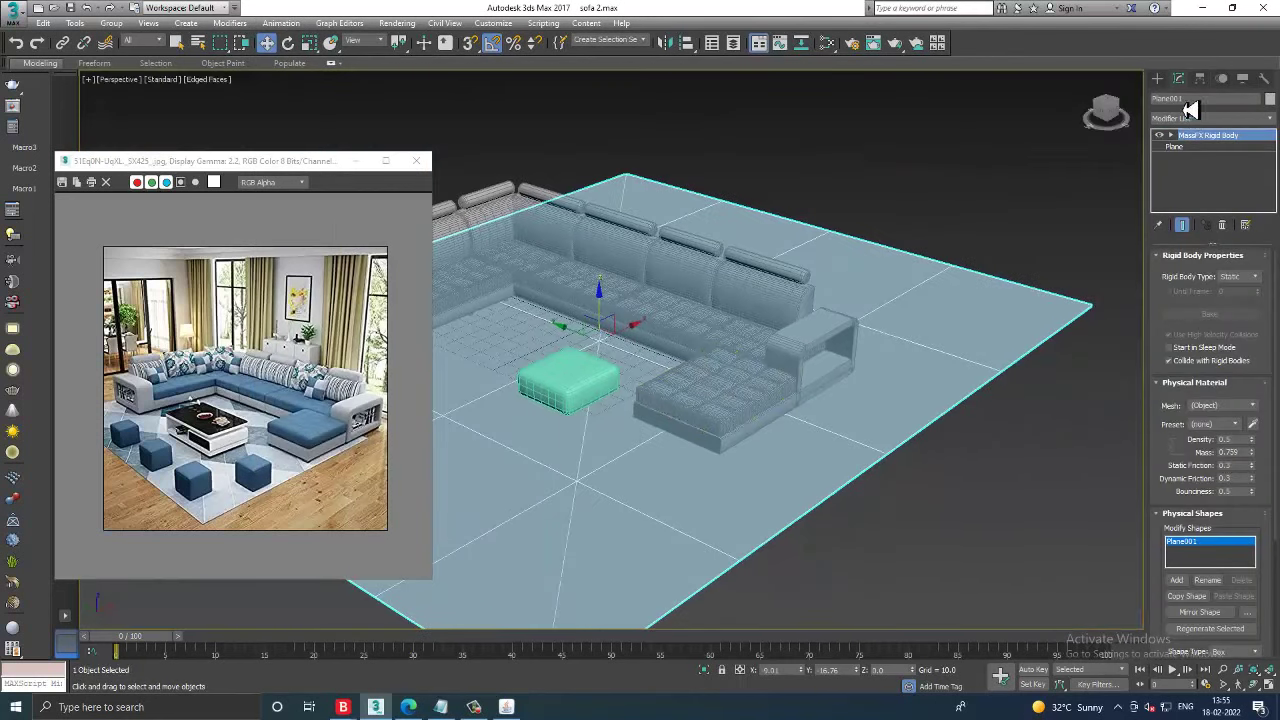
drag(1197, 491, 1197, 272)
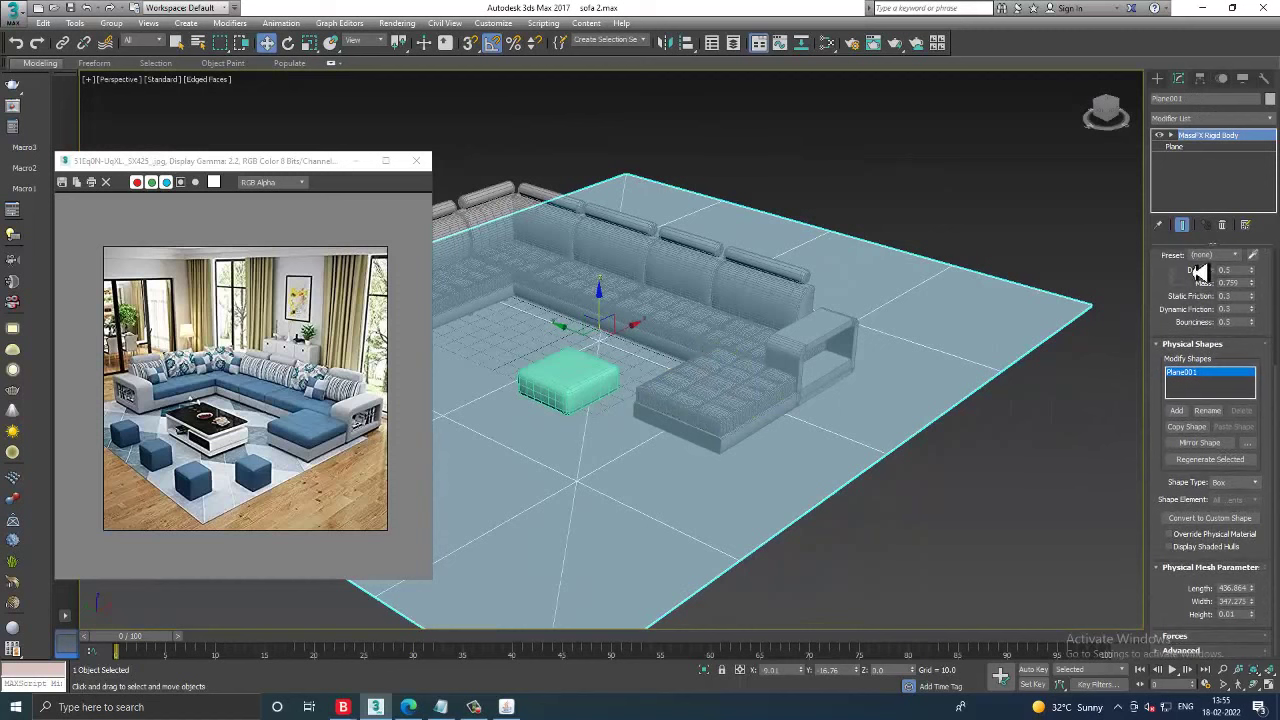
click(1236, 487)
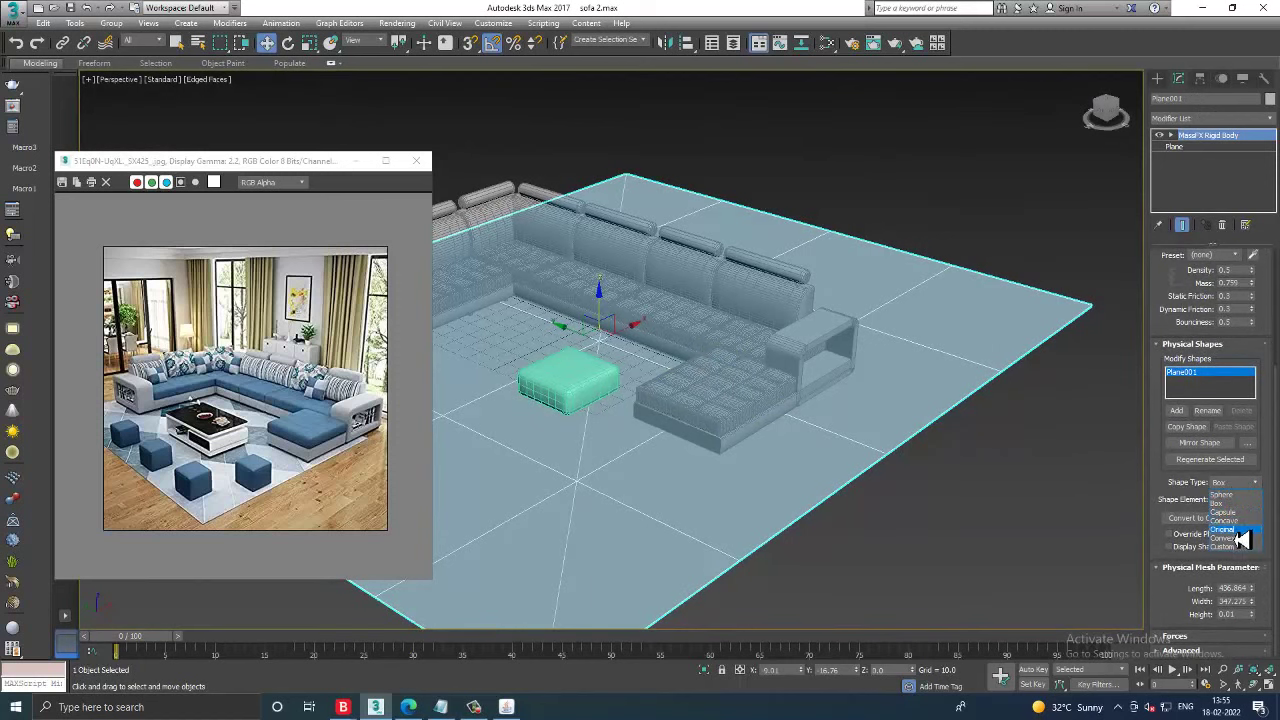
click(1240, 538)
click(590, 395)
scroll(714, 394, up, 3)
- Run the MassFX cloth simulation on the cushion
scroll(728, 396, up, 3)
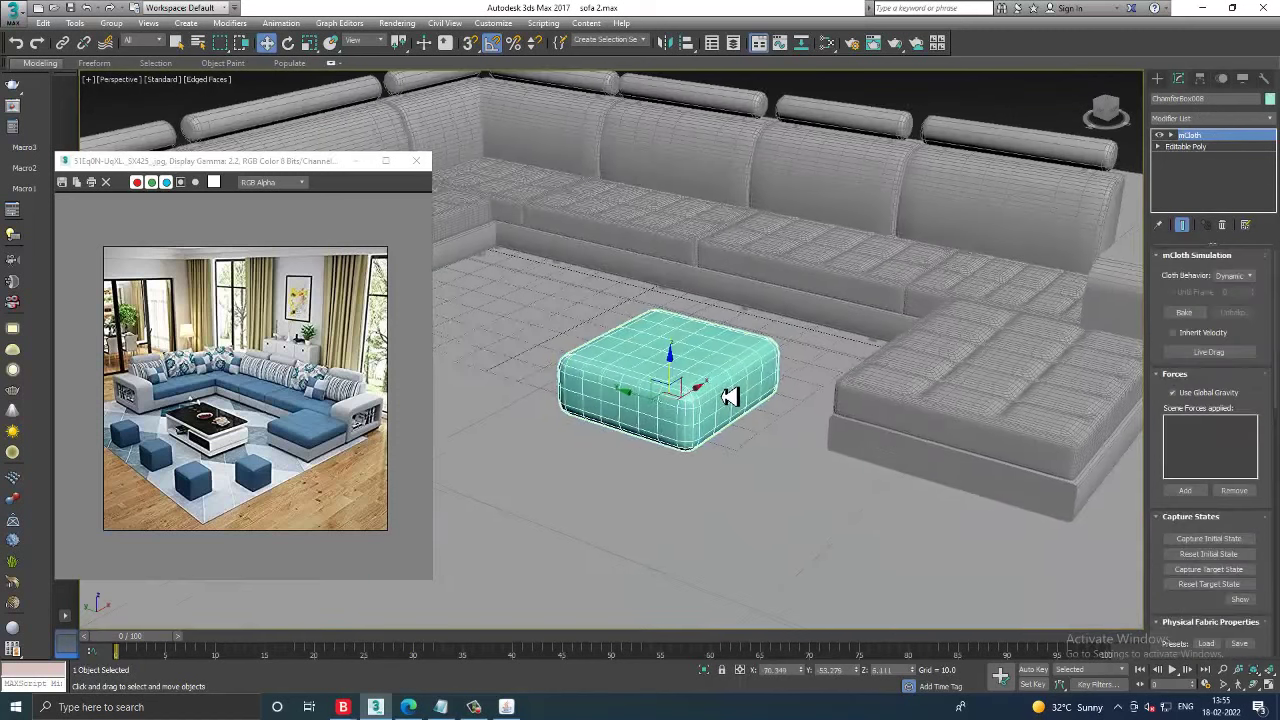
middle_drag(730, 396, 740, 406)
click(301, 22)
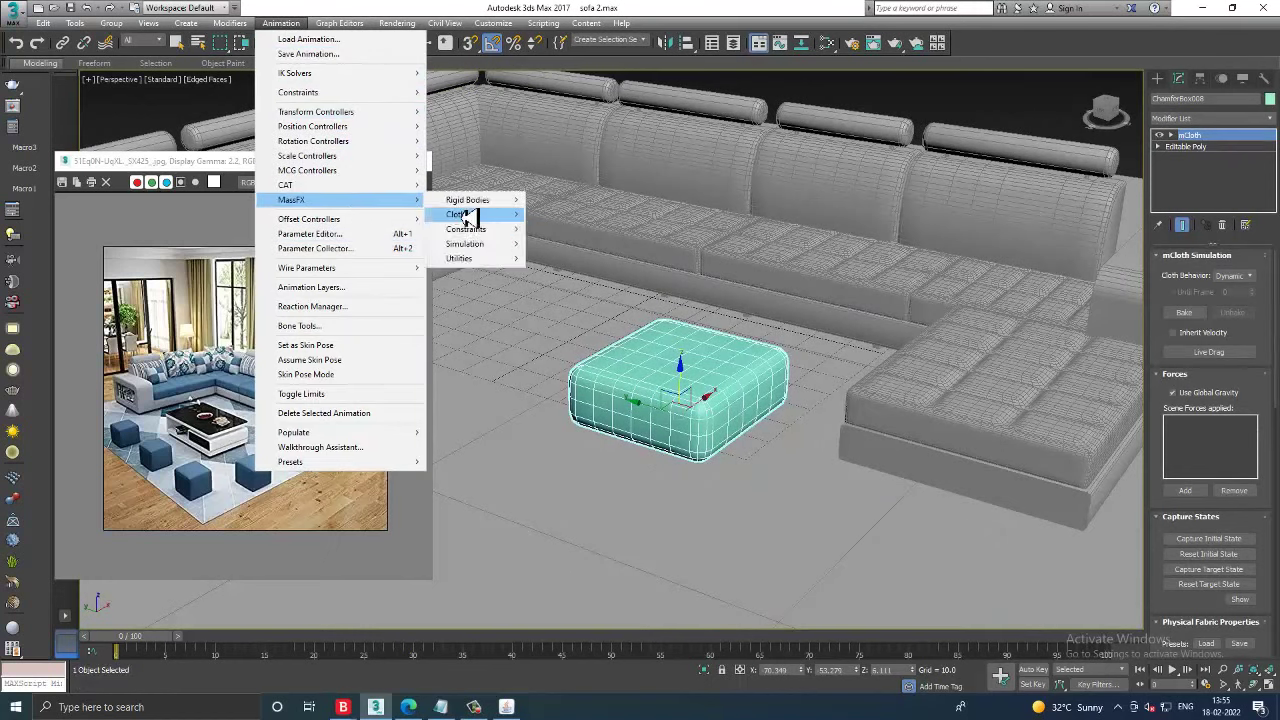
mouse_move(465, 244)
click(592, 245)
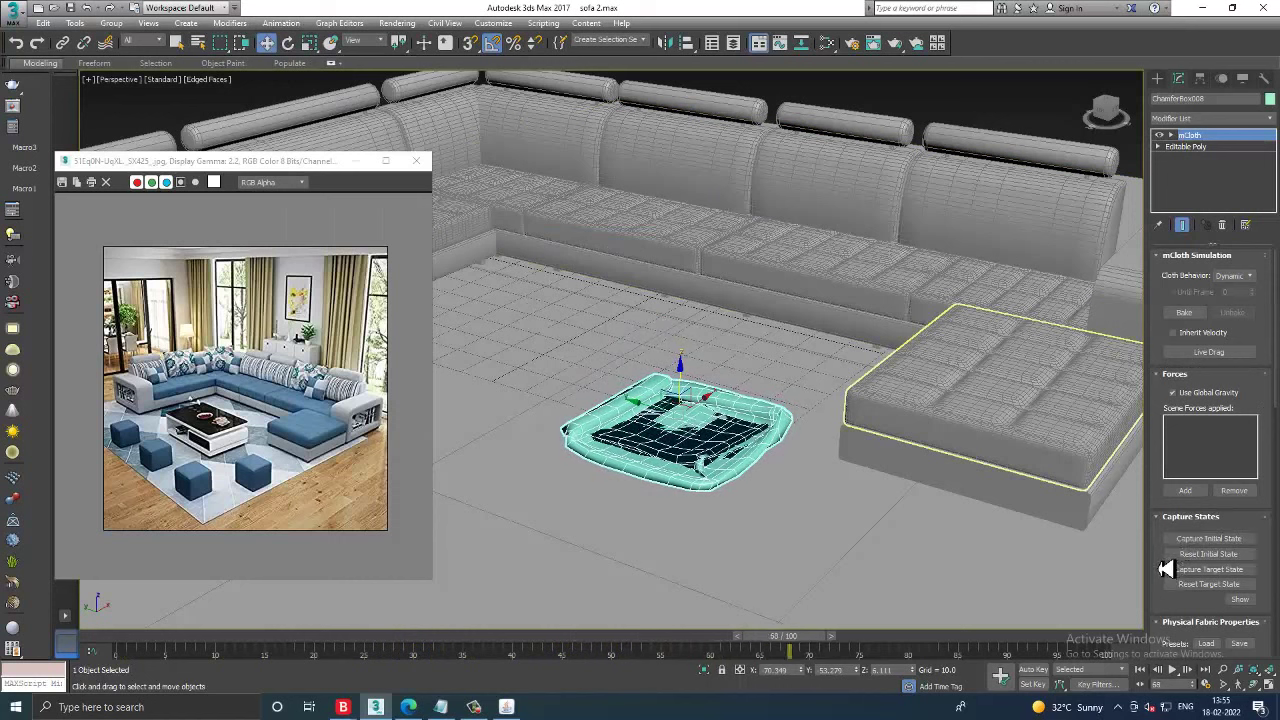
- Enable Balloon Behavior and raise Pressure to 3.0, then 4.0, for a rounder cushion
scroll(1185, 540, down, 2)
scroll(1200, 520, down, 2)
scroll(1215, 500, down, 1)
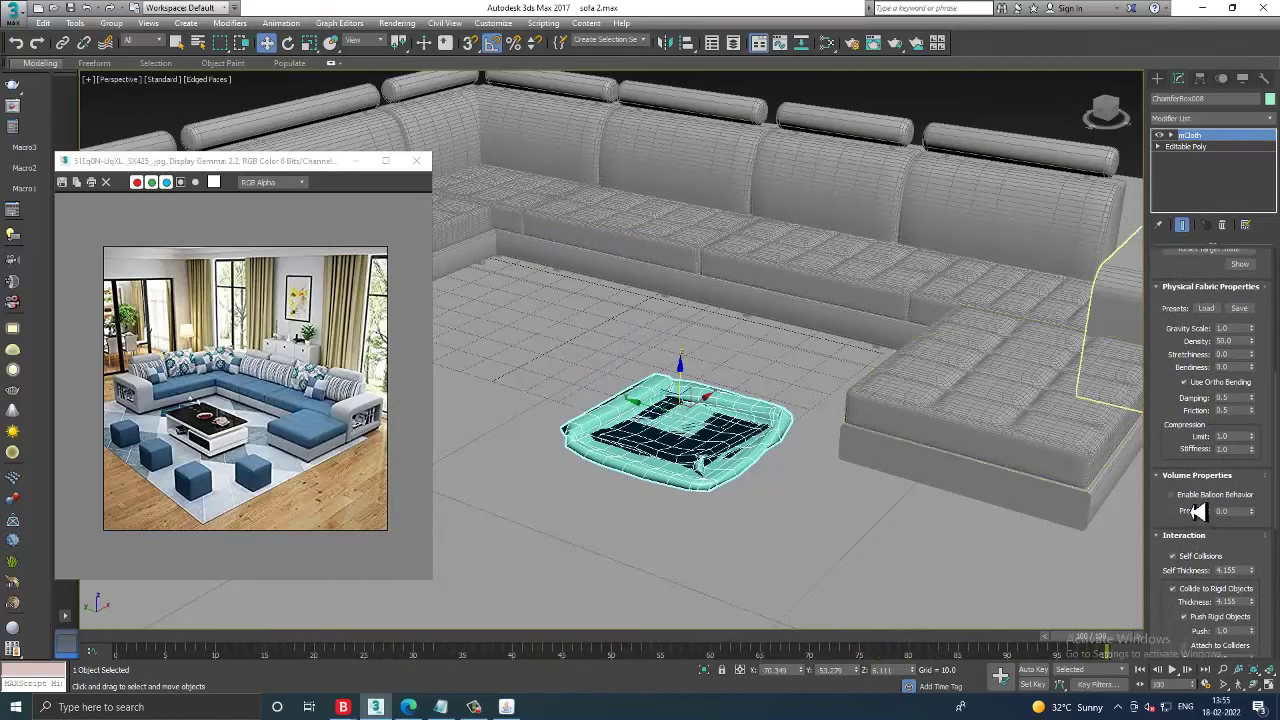
drag(1257, 519, 1259, 517)
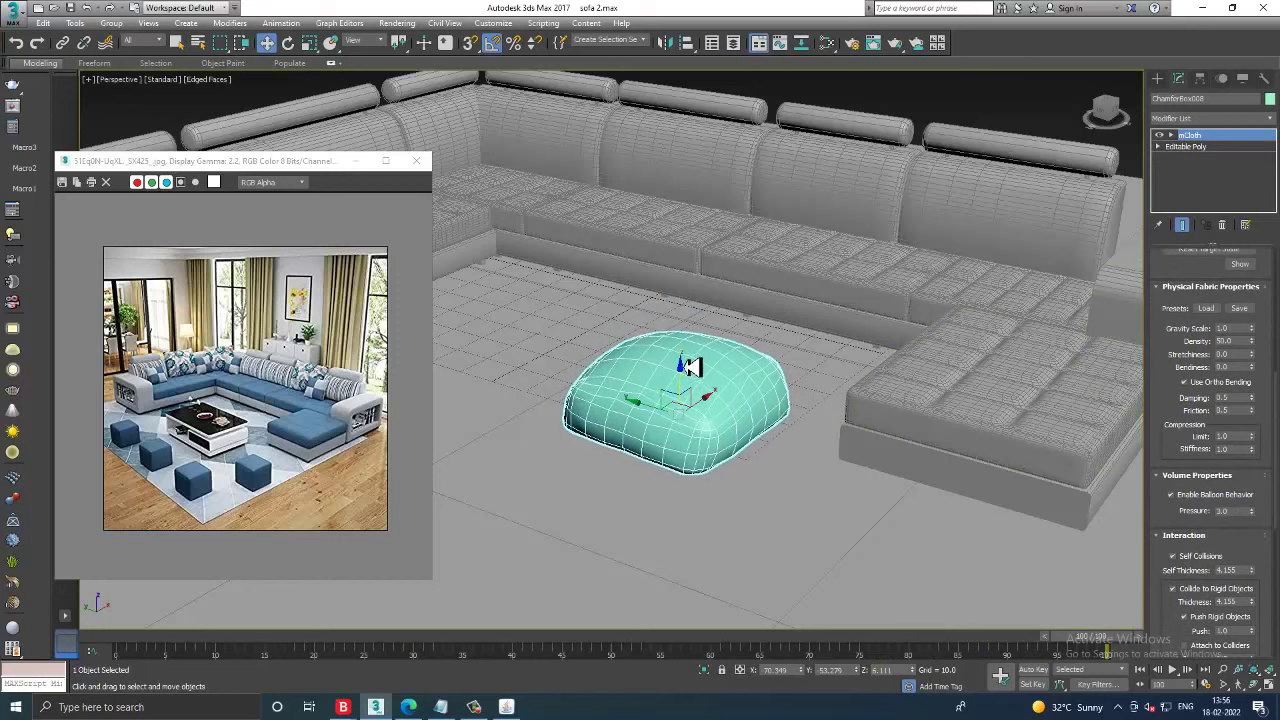
mouse_move(766, 366)
alt+middle_down()
mouse_move(780, 366)
mouse_move(748, 344)
mouse_move(755, 375)
alt+middle_up()
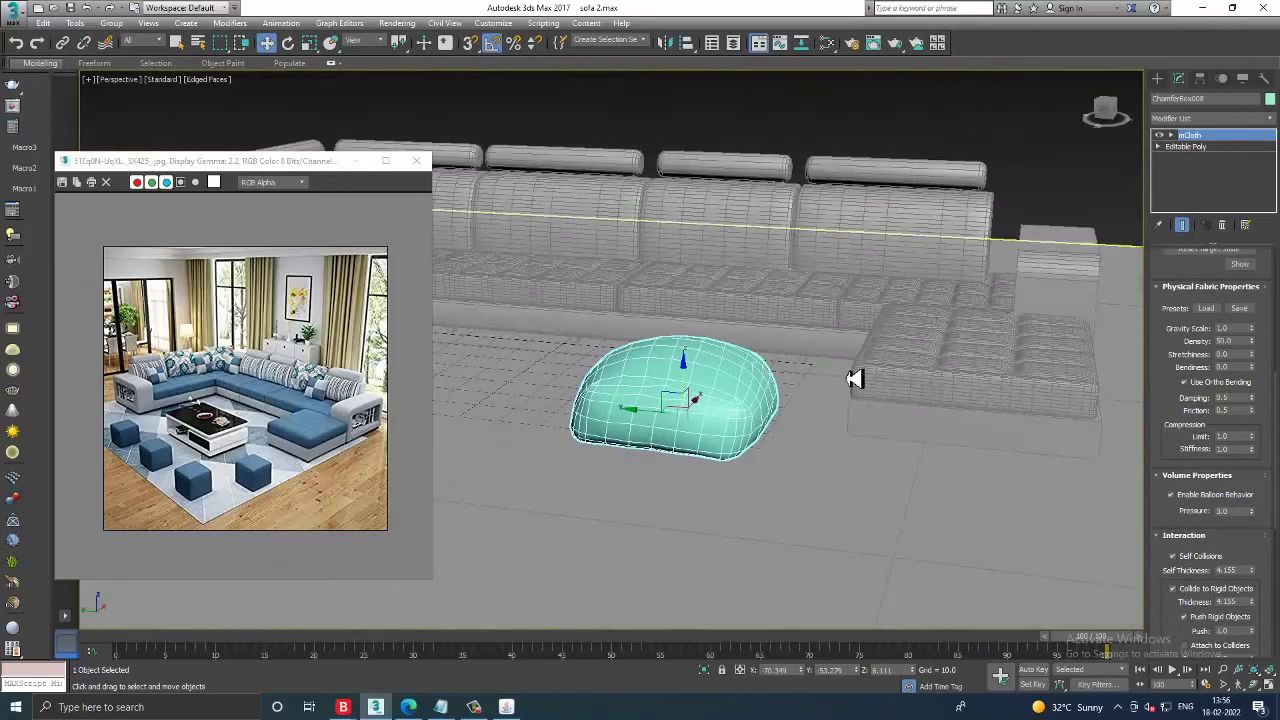
drag(1259, 512, 1260, 520)
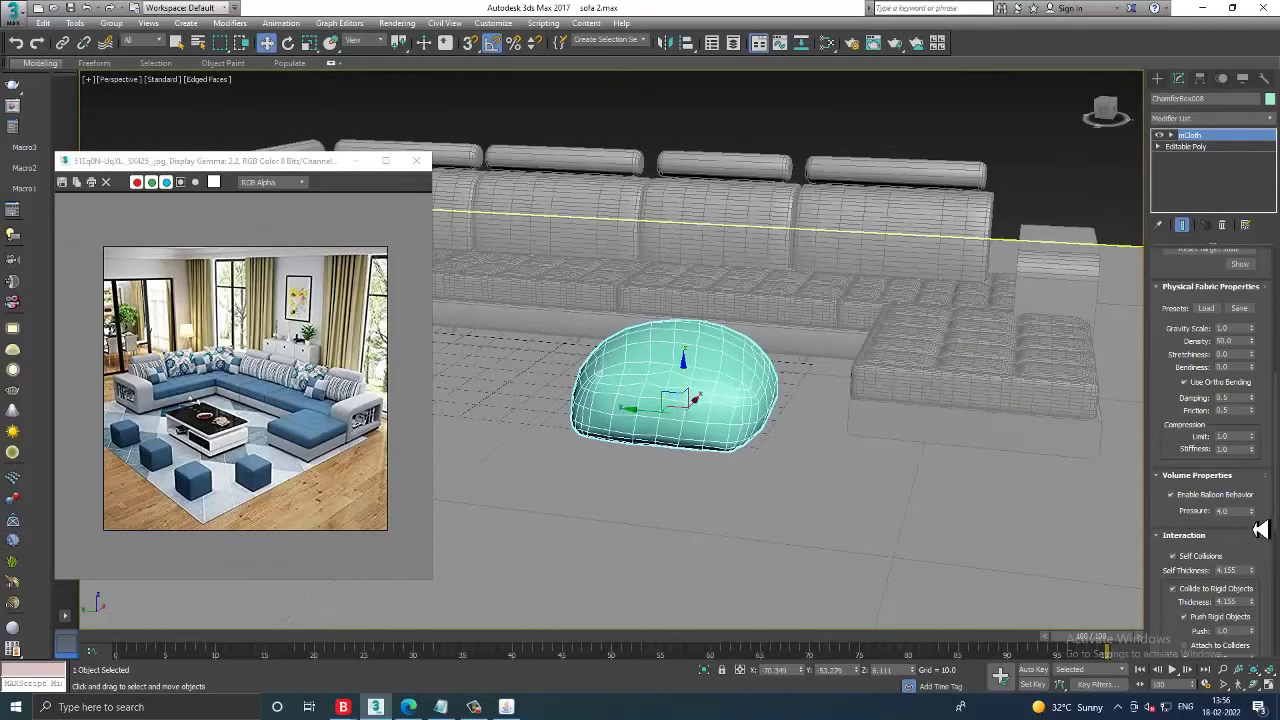
mouse_move(793, 447)
alt+middle_down()
mouse_move(771, 420)
mouse_move(777, 351)
mouse_move(666, 367)
mouse_move(705, 416)
mouse_move(749, 371)
mouse_move(700, 371)
mouse_move(757, 294)
mouse_move(781, 291)
alt+middle_up()
right_click(666, 367)
- Collapse the simulated cushion to Editable Poly and pick a Freeform Paint Deform brush
click(852, 519)
click(93, 62)
click(30, 100)
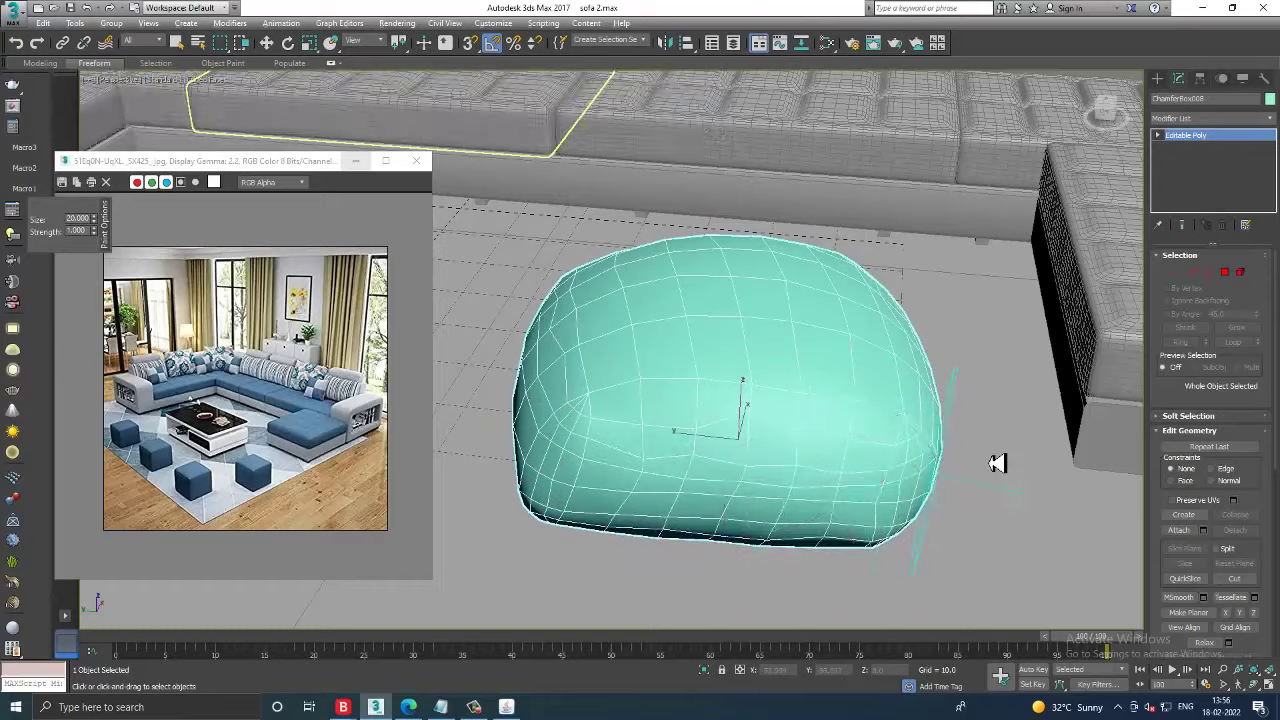
- Paint-deform the cushion's surface from a low angle, then switch to Top view
mouse_move(995, 457)
alt+middle_down()
mouse_move(777, 434)
mouse_move(626, 507)
alt+middle_up()
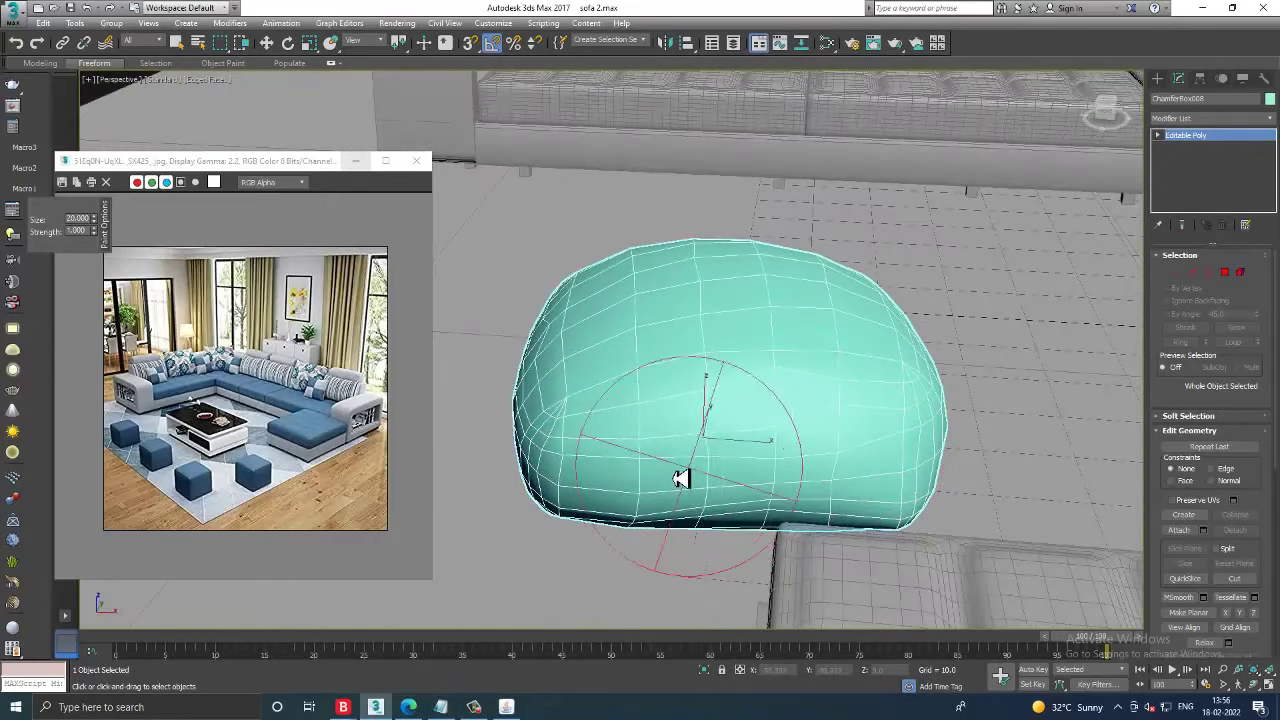
mouse_move(857, 494)
alt+middle_down()
mouse_move(849, 477)
mouse_move(883, 486)
mouse_move(811, 434)
mouse_move(843, 449)
mouse_move(843, 463)
alt+middle_up()
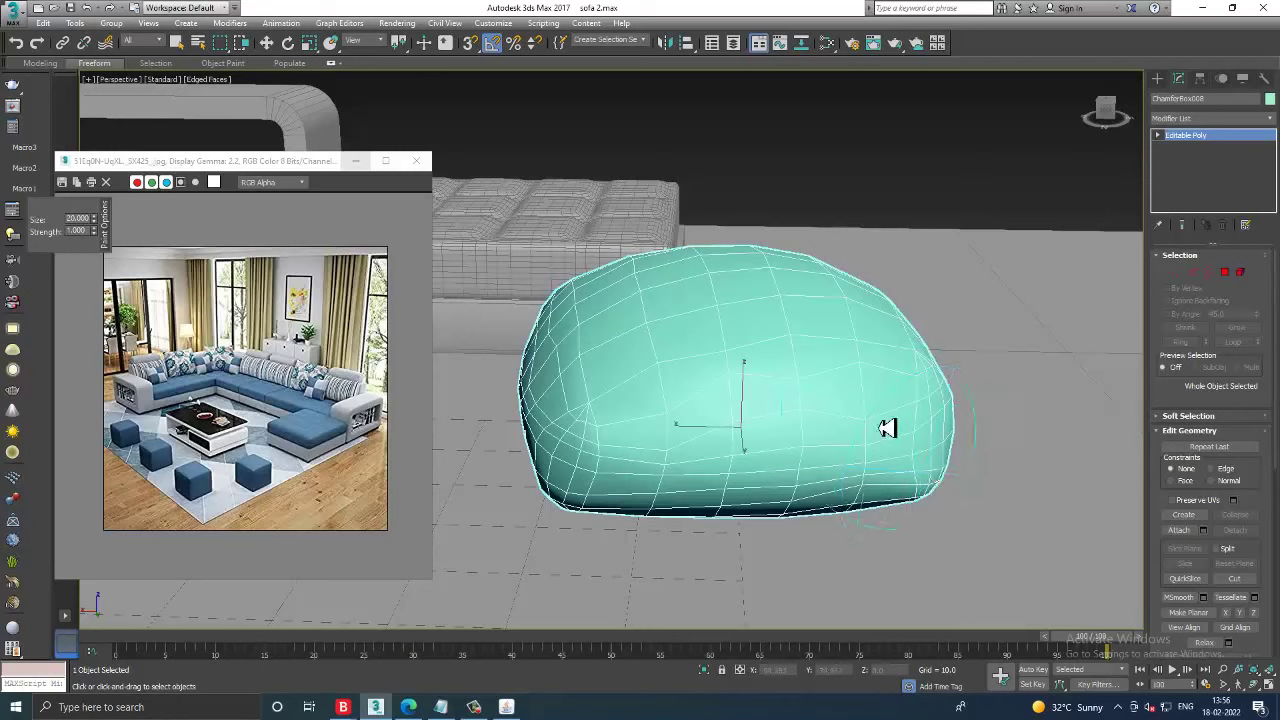
key(t)
key(e)
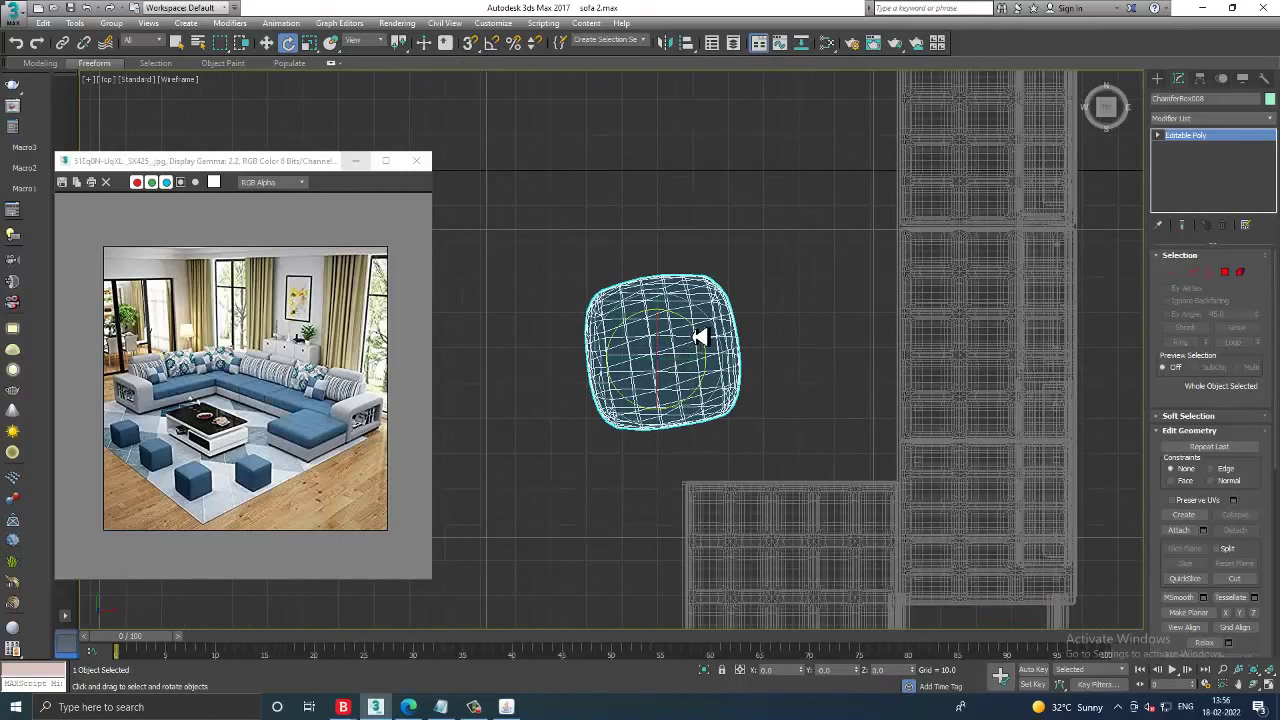
- Rotate the tilted cushion back upright and select the Shift paint-deform brush
drag(700, 338, 703, 343)
key(w)
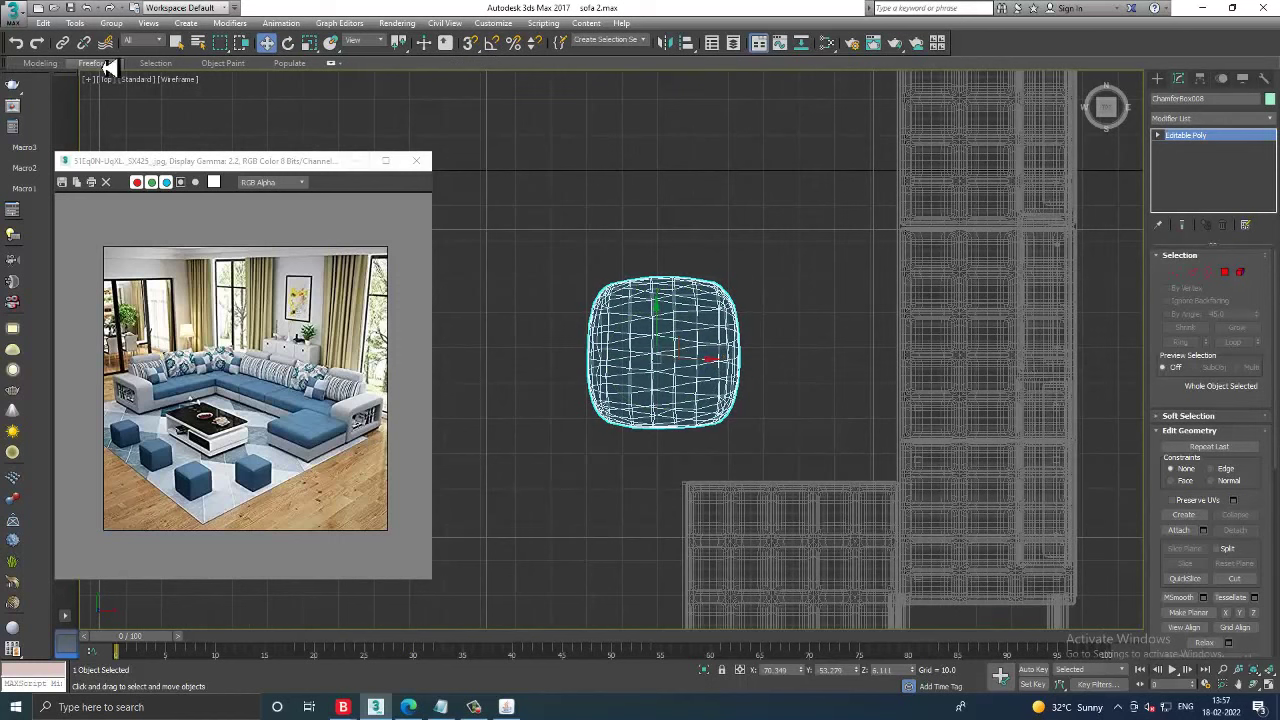
click(116, 64)
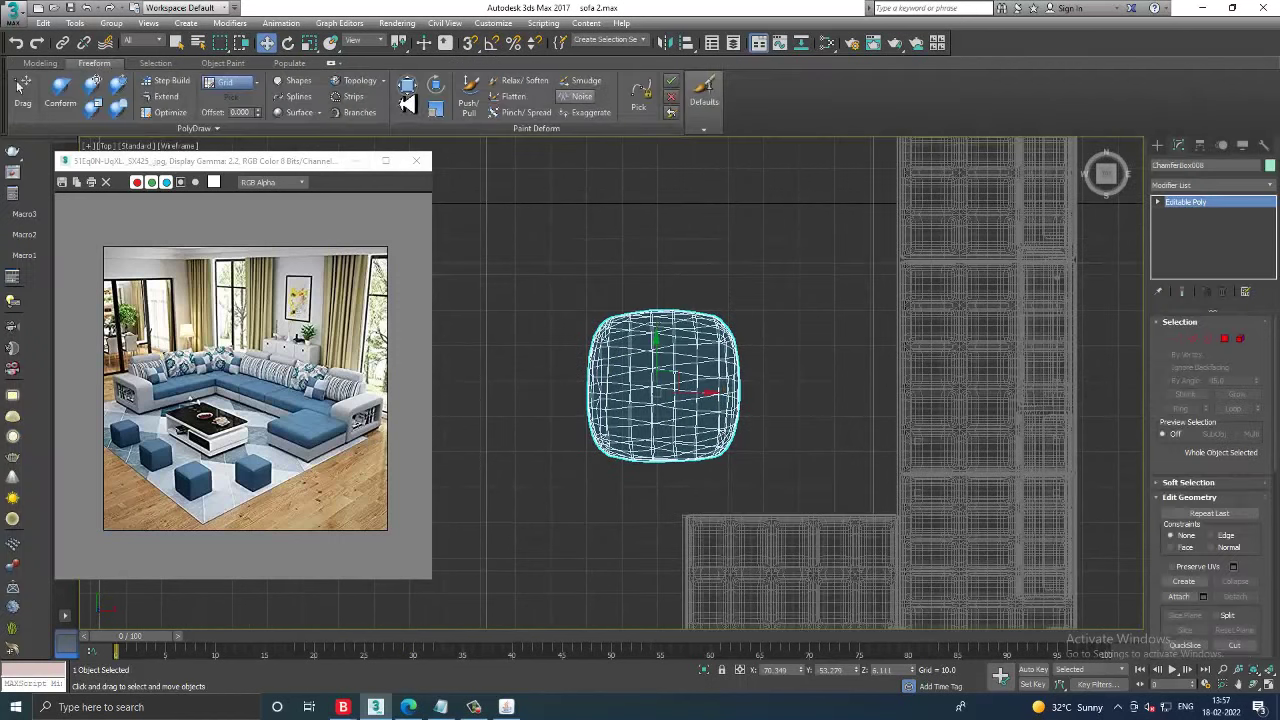
click(405, 90)
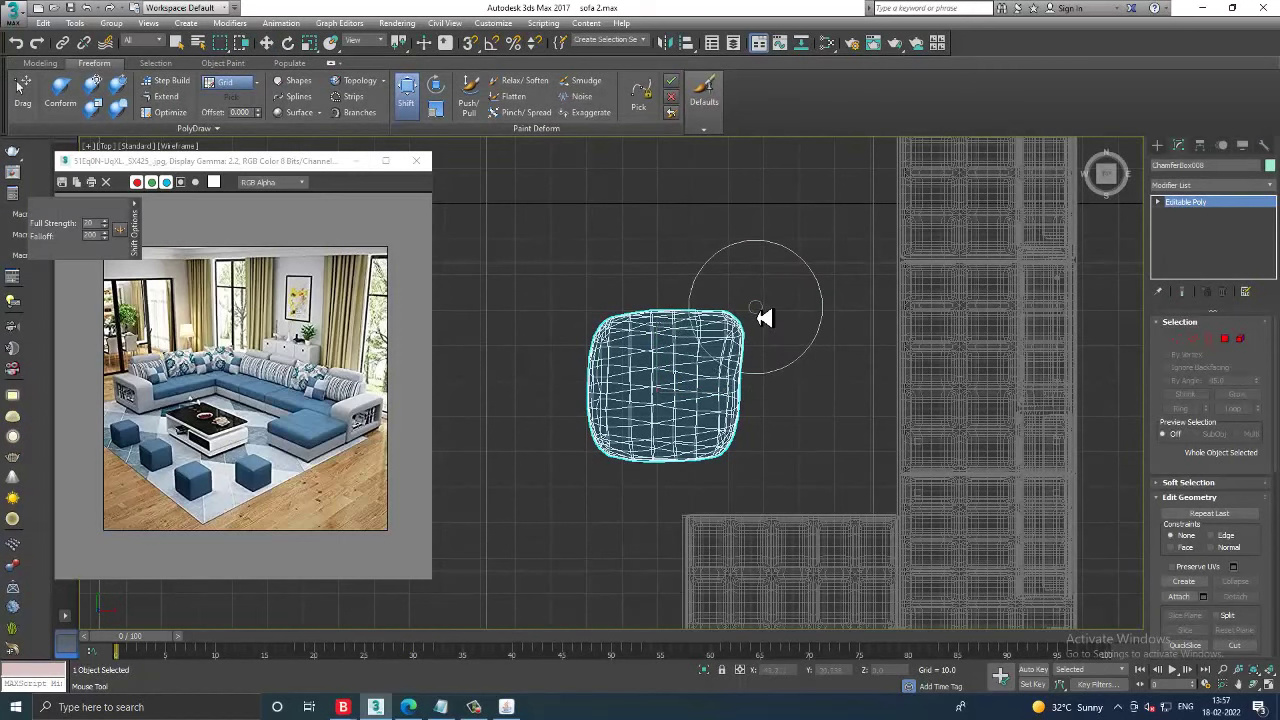
- Pull the cushion's upper-left side and lower-left and lower-right corners outward
mouse_move(623, 354)
mouse_down()
mouse_move(596, 327)
mouse_move(745, 322)
mouse_up()
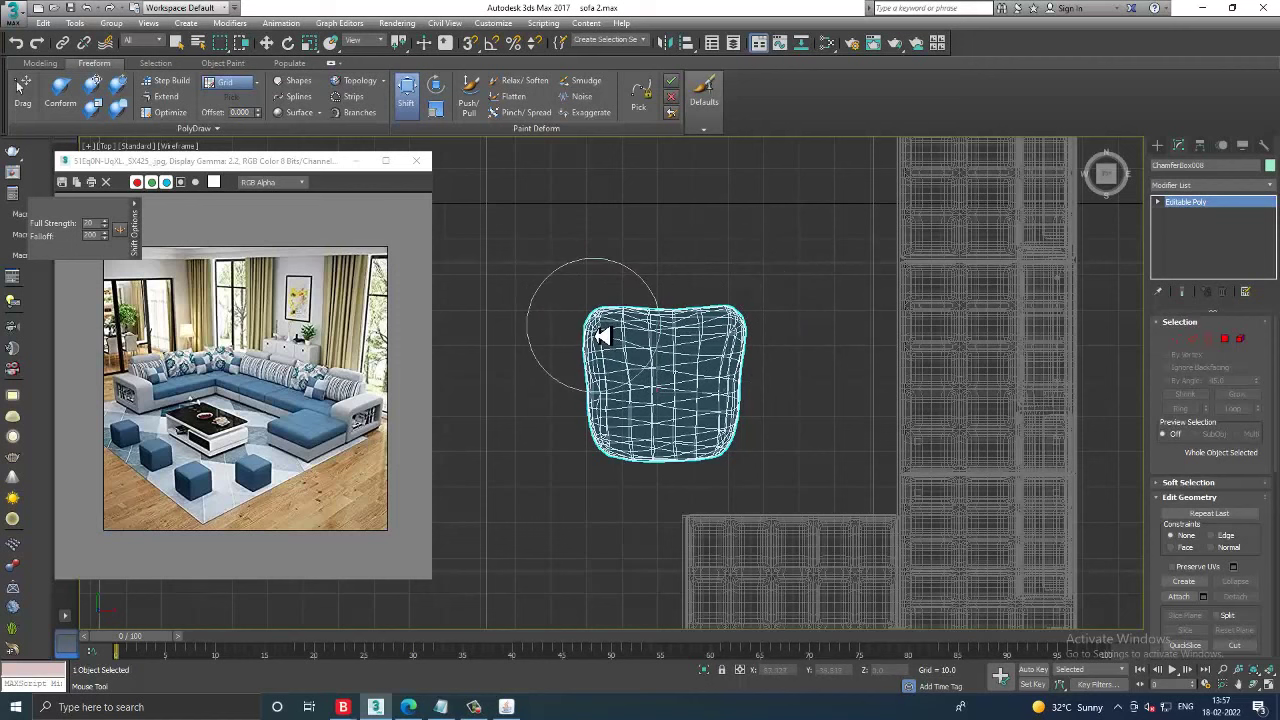
drag(734, 451, 754, 473)
drag(614, 472, 585, 481)
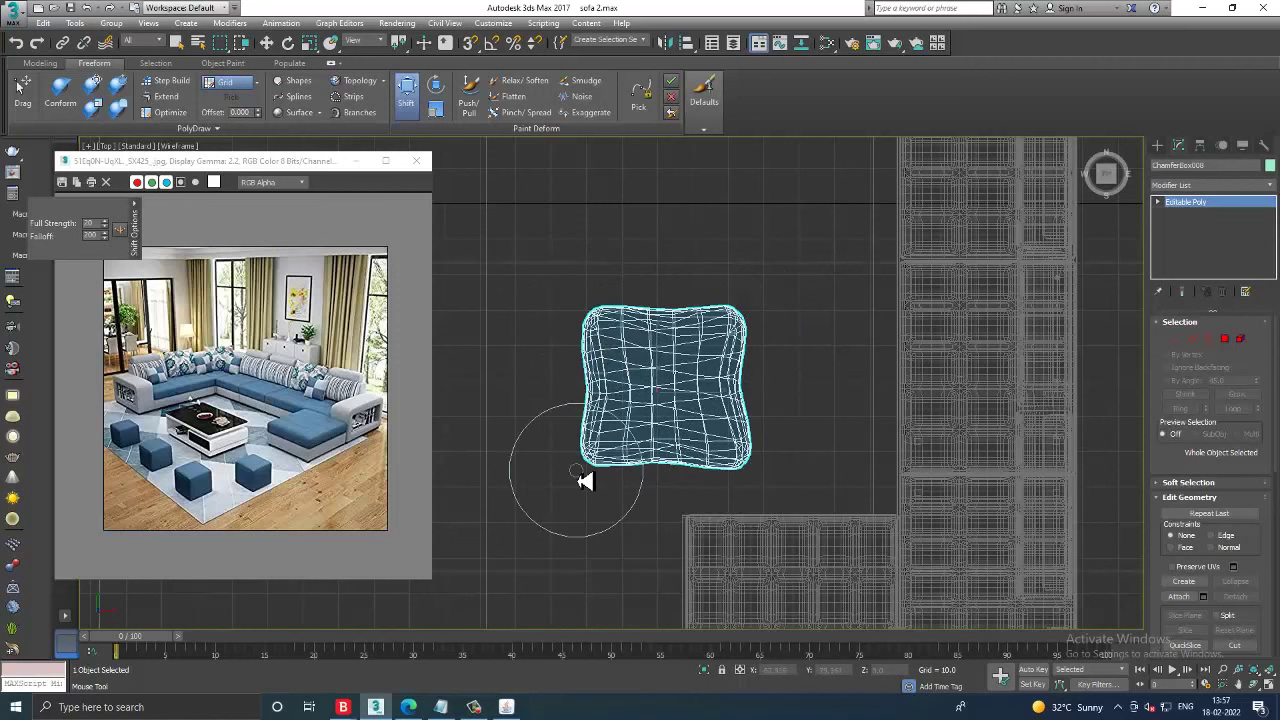
key(alt+w)
key(alt+w)
mouse_move(986, 500)
alt+middle_down()
mouse_move(849, 514)
mouse_move(830, 393)
mouse_move(757, 408)
mouse_move(851, 391)
alt+middle_up()
scroll(771, 408, up, 3)
scroll(793, 395, up, 2)
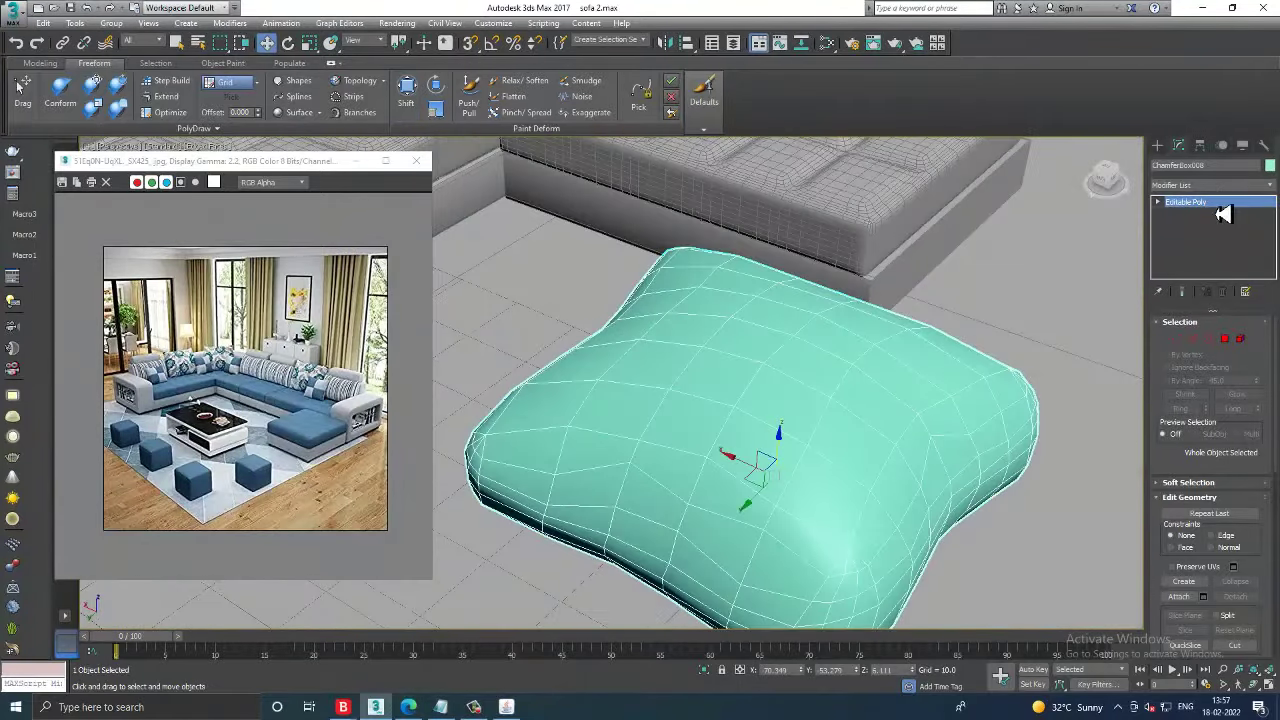
- Add a TurboSmooth modifier to the cushion, dismissing the isolated-vertices warning
click(1210, 185)
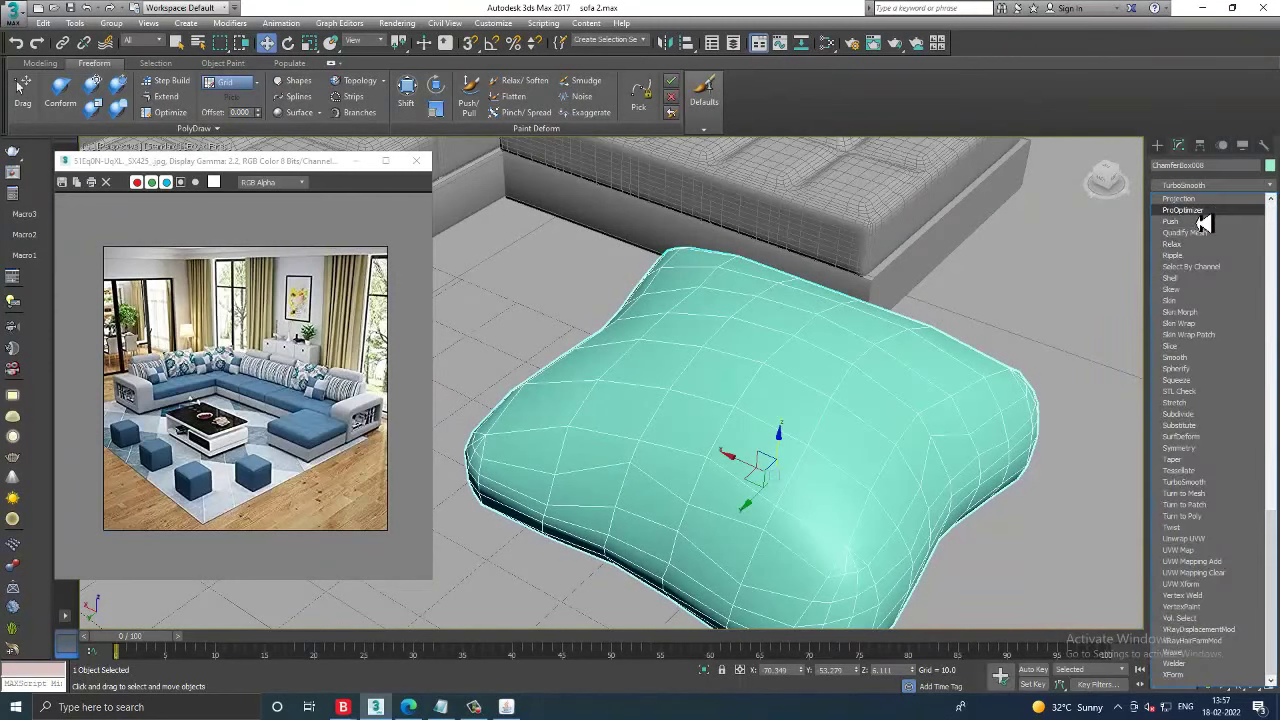
text(tu)
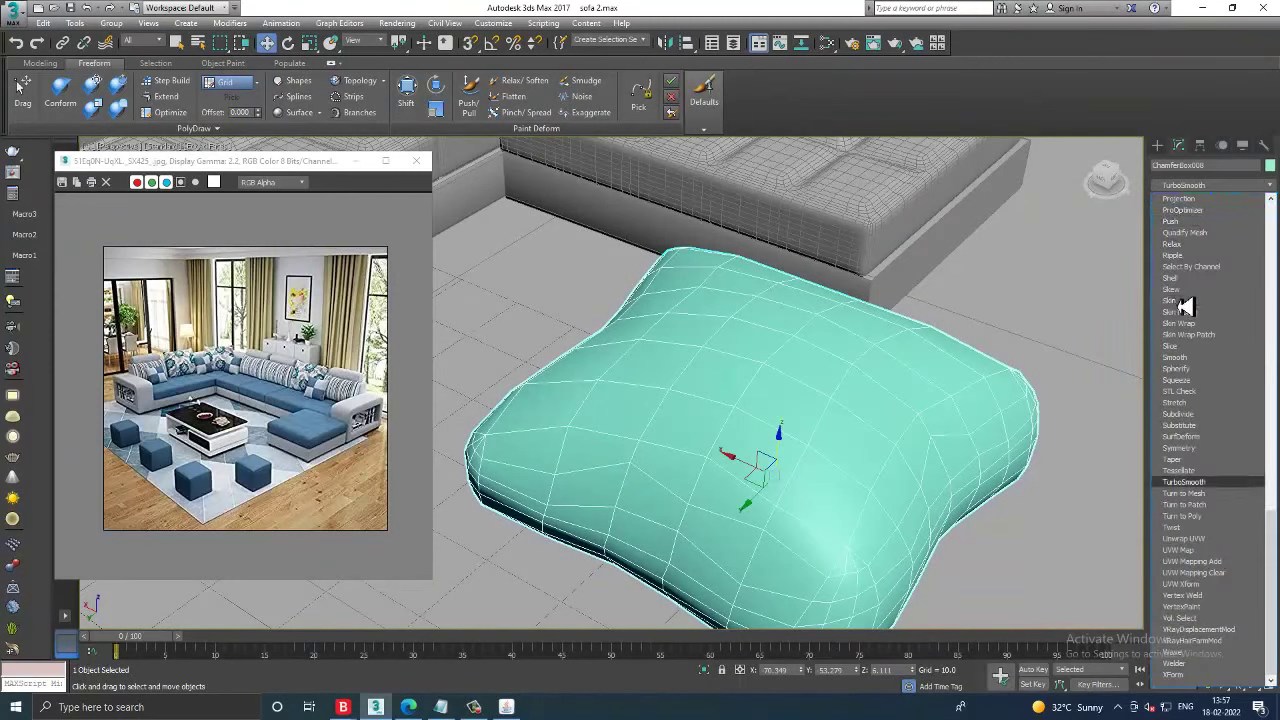
click(1195, 487)
click(688, 398)
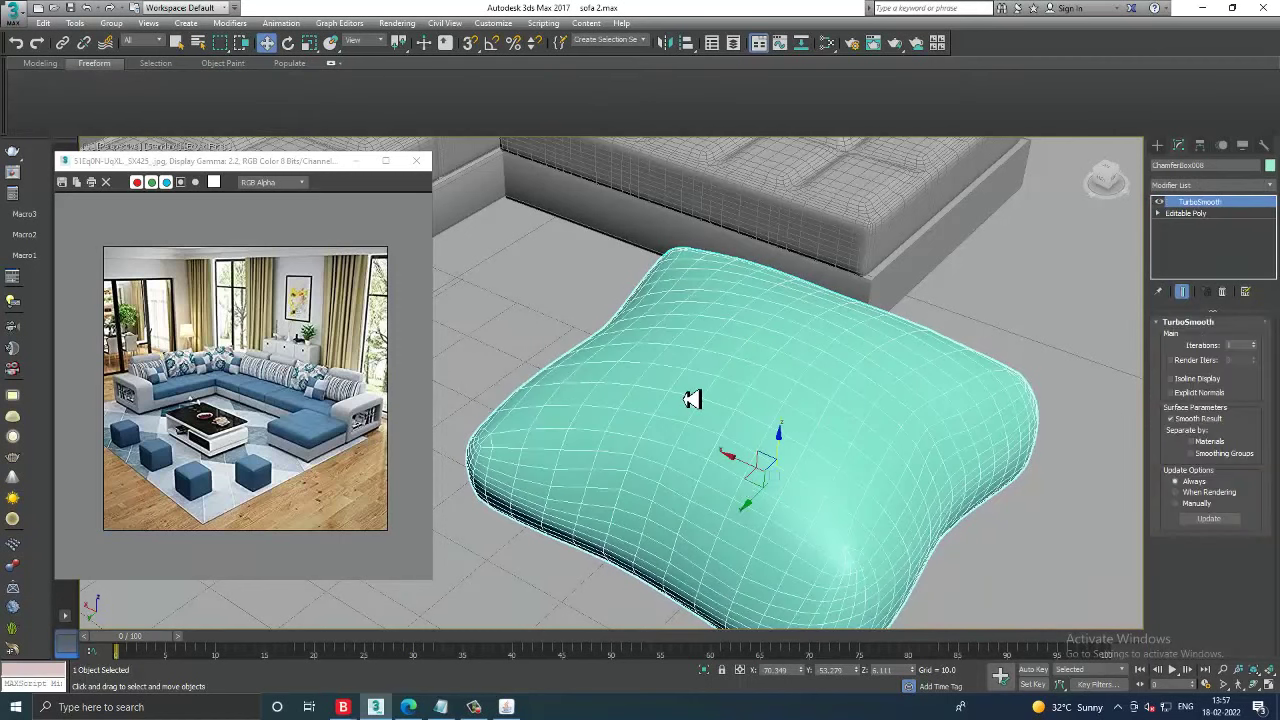
- Collapse the smoothed cushion into an Editable Poly mesh
mouse_move(942, 435)
alt+middle_down()
mouse_move(820, 429)
mouse_move(843, 423)
mouse_move(948, 457)
mouse_move(794, 371)
alt+middle_up()
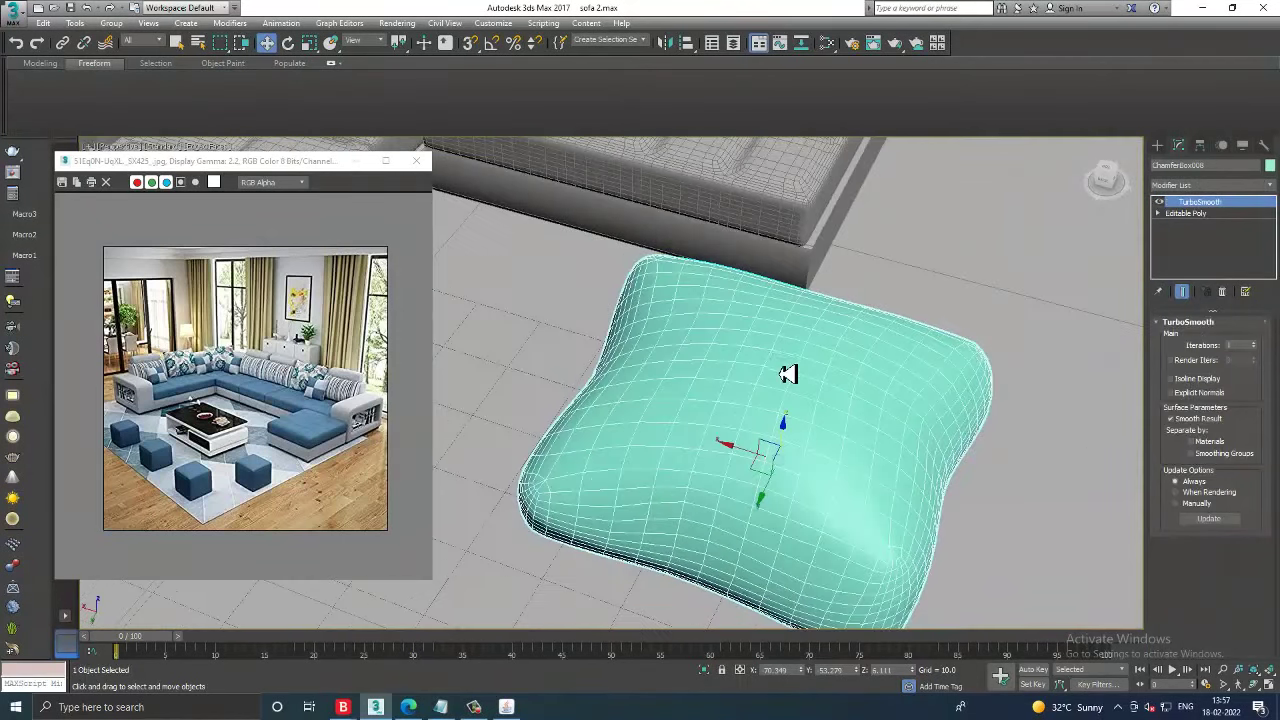
right_click(780, 358)
click(965, 507)
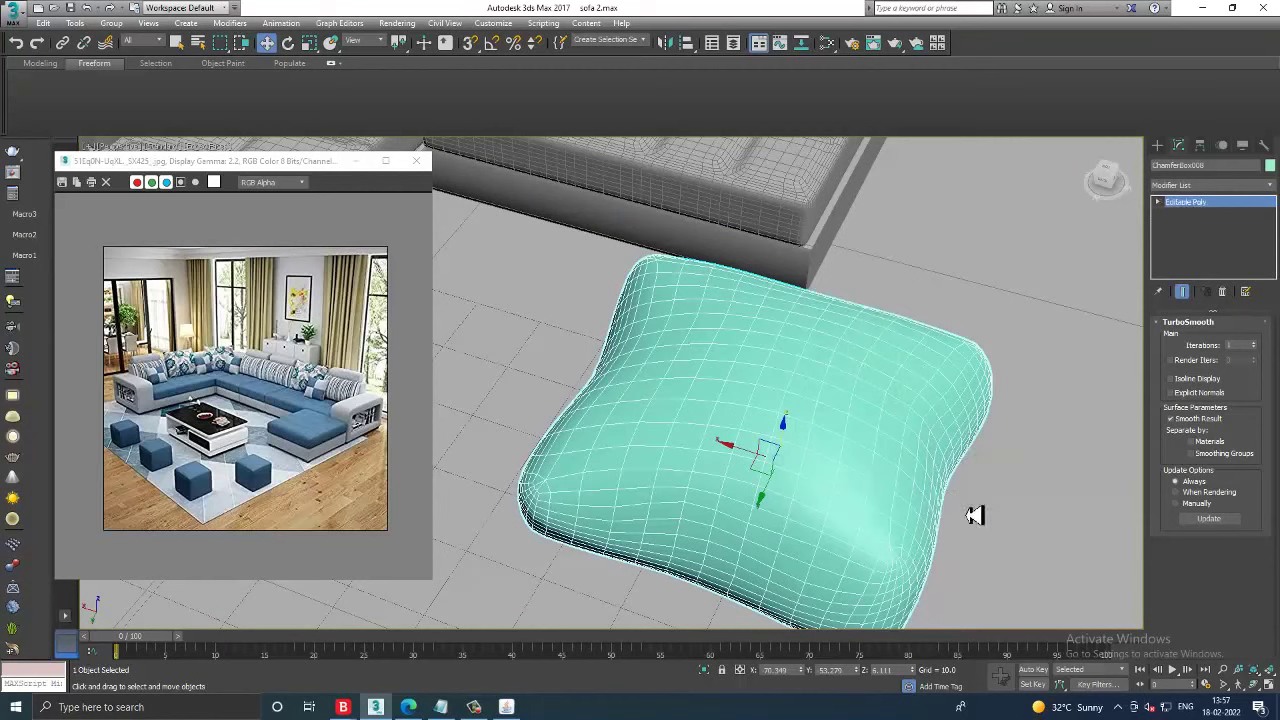
mouse_move(886, 448)
alt+middle_down()
mouse_move(886, 414)
mouse_move(846, 437)
mouse_move(886, 482)
alt+middle_up()
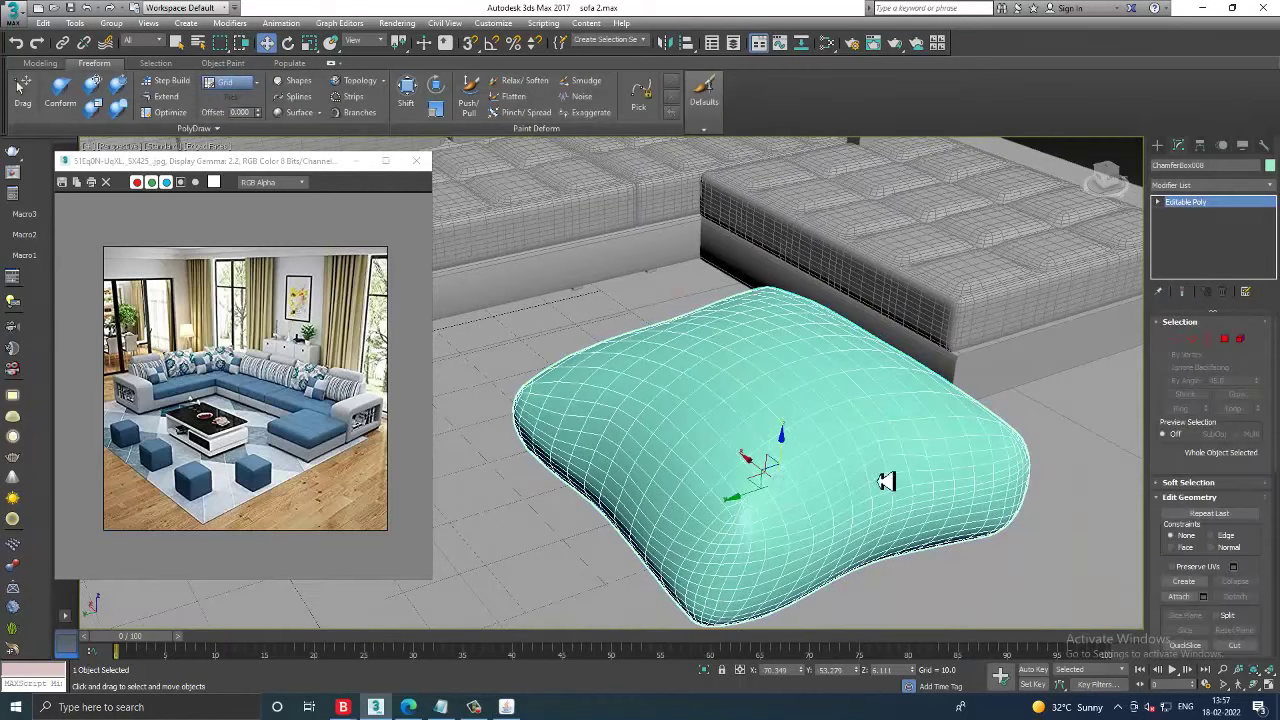
- Pull the cushion's top edge outward with the Shift paint-deform brush
click(518, 112)
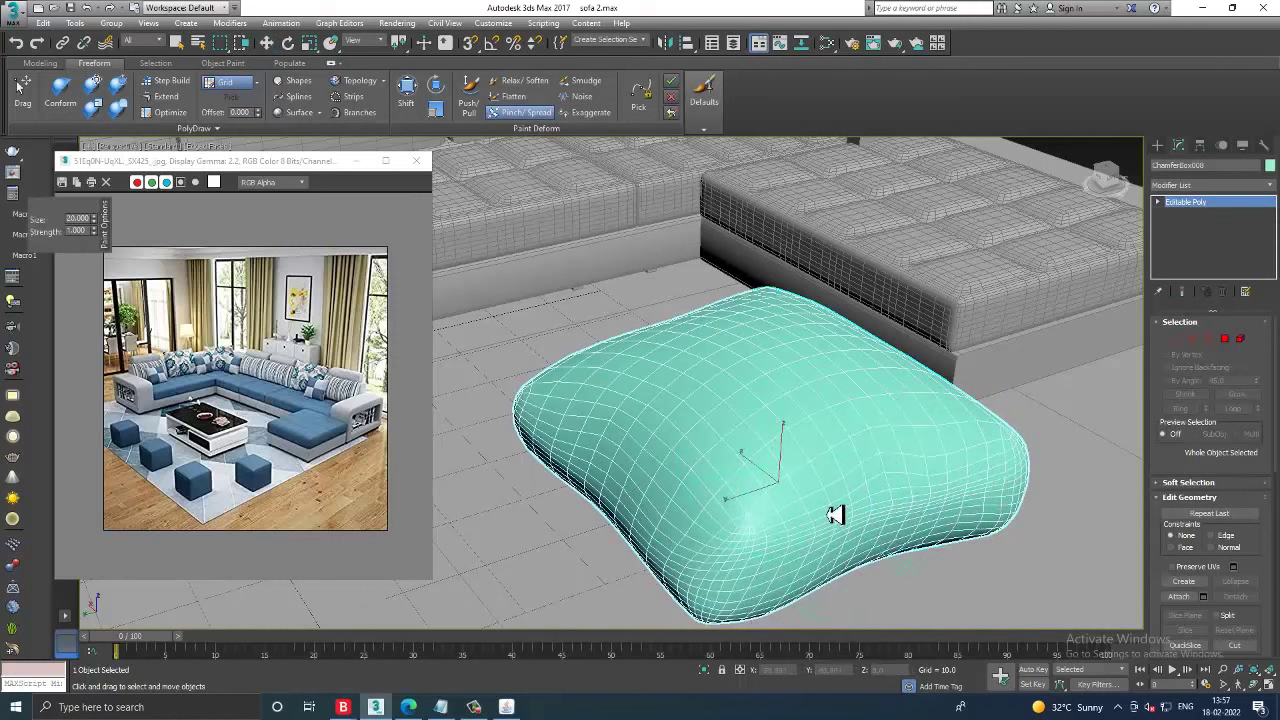
mouse_move(834, 514)
alt+middle_down()
mouse_move(877, 540)
mouse_move(894, 474)
mouse_move(975, 487)
alt+middle_up()
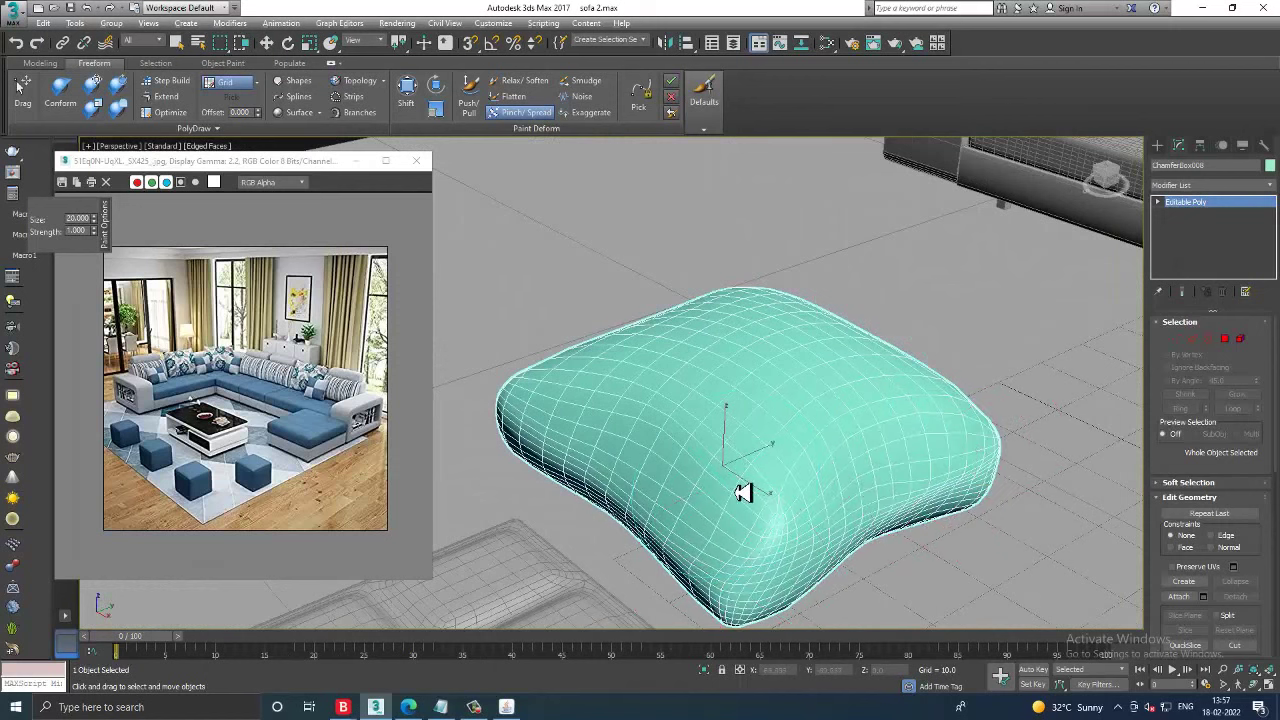
alt+middle_drag(737, 494, 928, 534)
mouse_move(871, 457)
alt+middle_down()
mouse_move(920, 477)
mouse_move(805, 423)
alt+middle_up()
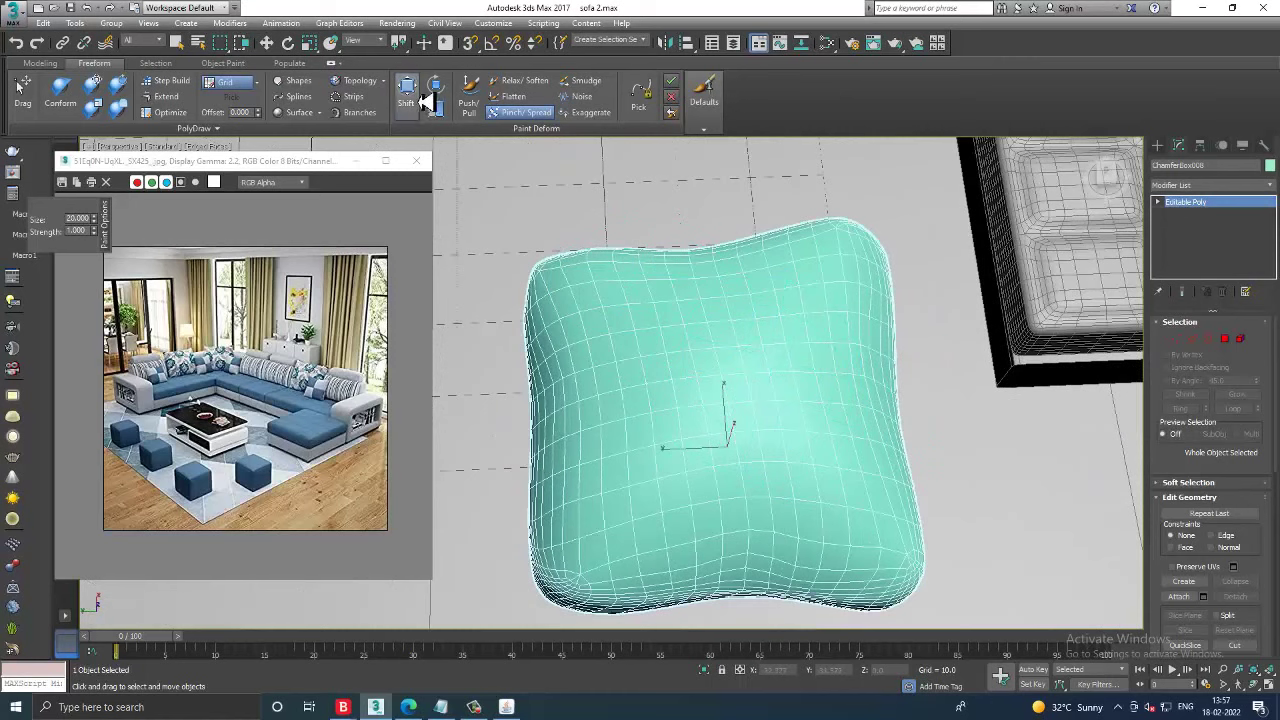
click(416, 97)
mouse_move(531, 322)
alt+middle_down()
mouse_move(687, 330)
mouse_move(894, 251)
mouse_move(857, 234)
mouse_move(871, 246)
mouse_move(823, 286)
alt+middle_up()
mouse_move(793, 293)
mouse_down()
mouse_move(754, 326)
mouse_move(757, 343)
mouse_move(700, 337)
mouse_move(777, 321)
mouse_up()
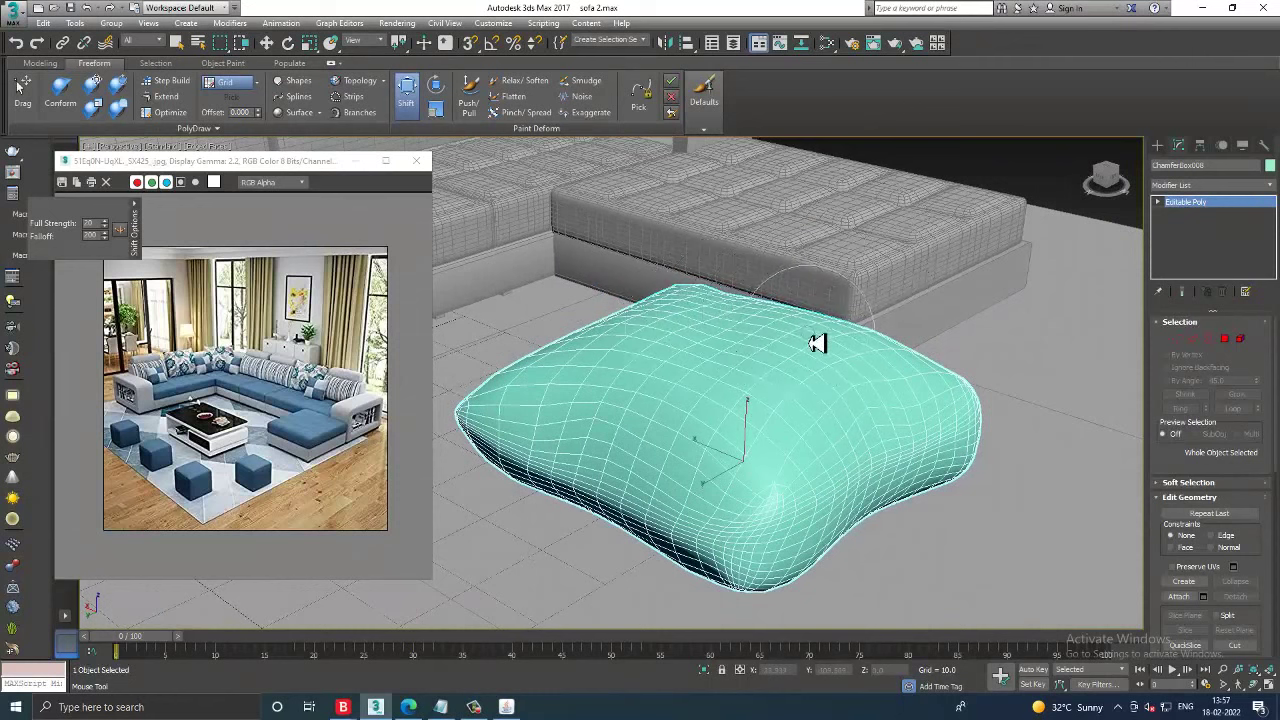
mouse_move(786, 492)
alt+middle_down()
mouse_move(766, 486)
mouse_move(851, 449)
alt+middle_up()
key(w)
scroll(851, 449, down, 5)
alt+middle_drag(851, 400, 826, 415)
scroll(826, 415, up, 4)
- Rotate the cushion so it stands upright
key(e)
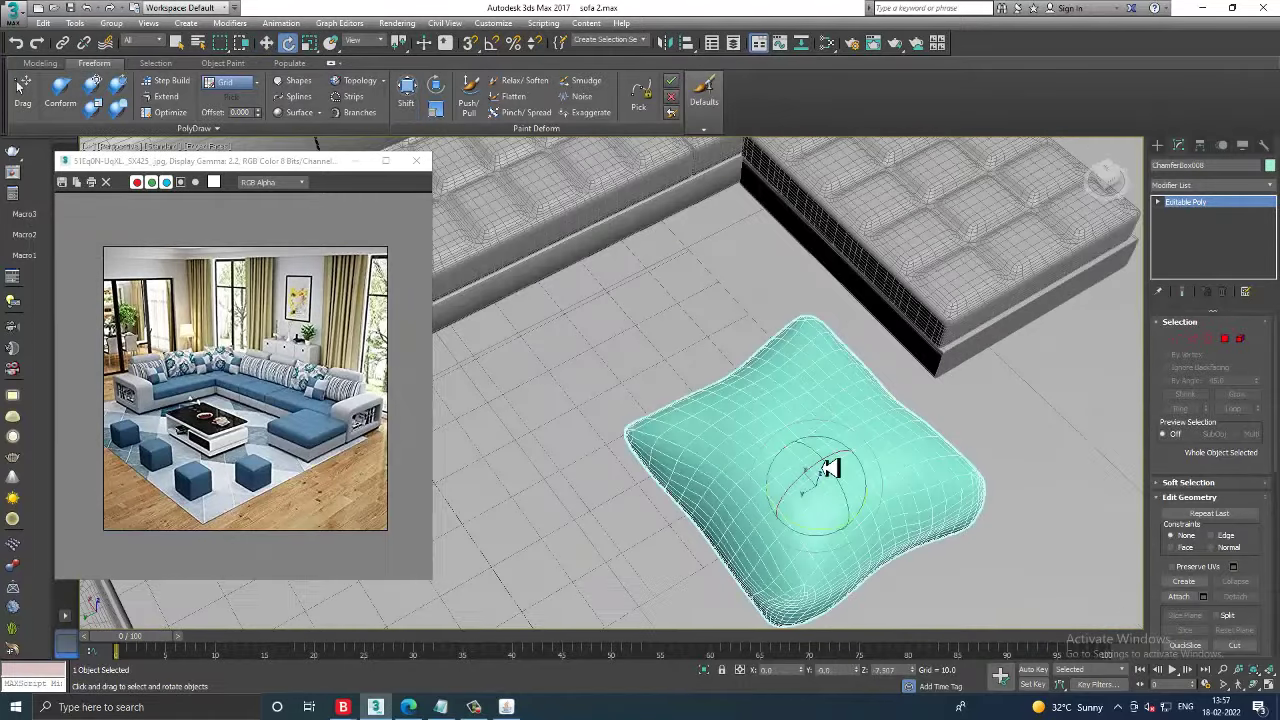
mouse_move(842, 487)
mouse_down()
mouse_move(920, 580)
mouse_move(894, 543)
mouse_up()
scroll(894, 543, down, 5)
- Slide the cushion onto the sofa seat against the backrest
key(r)
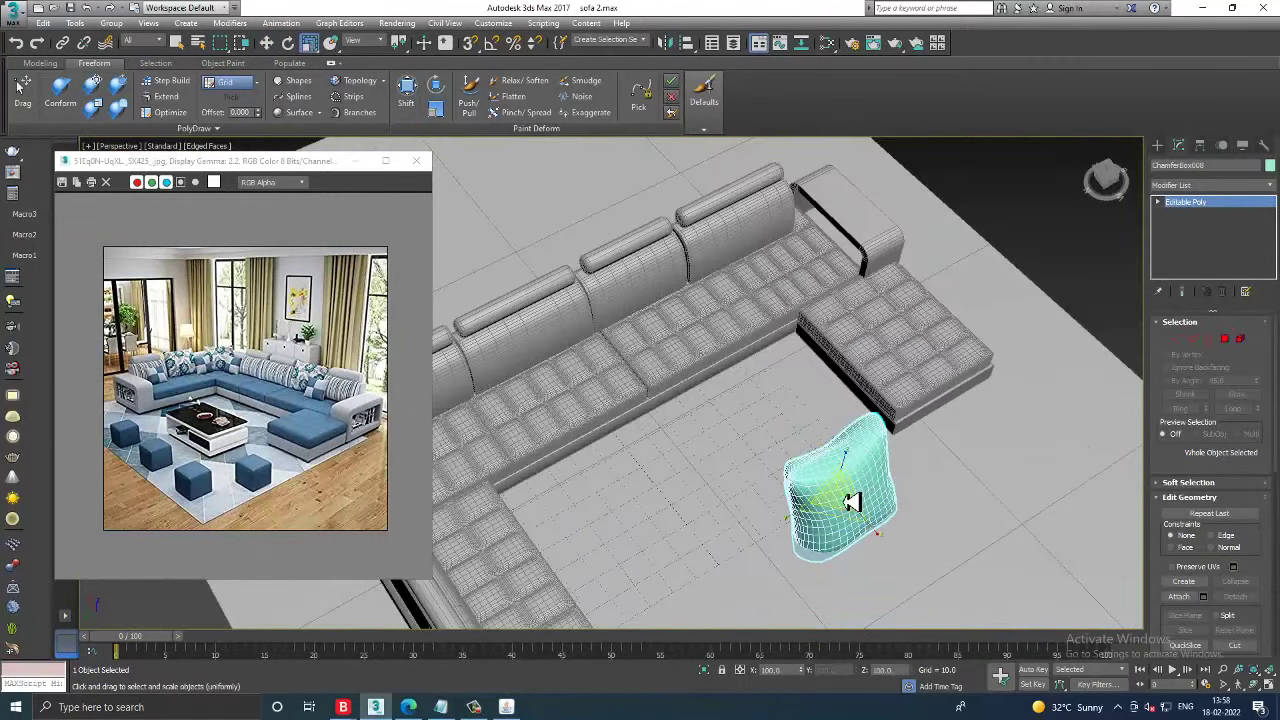
key(w)
mouse_move(840, 505)
alt+middle_down()
mouse_move(871, 437)
mouse_move(836, 510)
alt+middle_up()
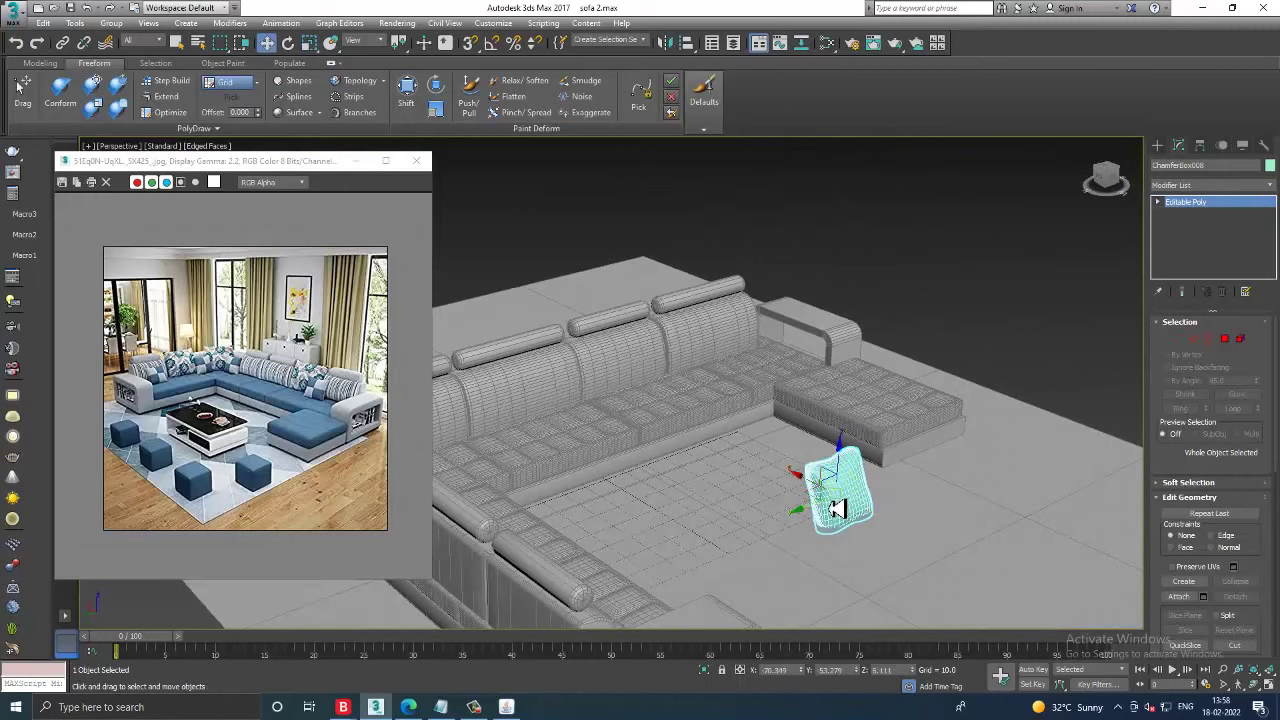
drag(810, 487, 650, 398)
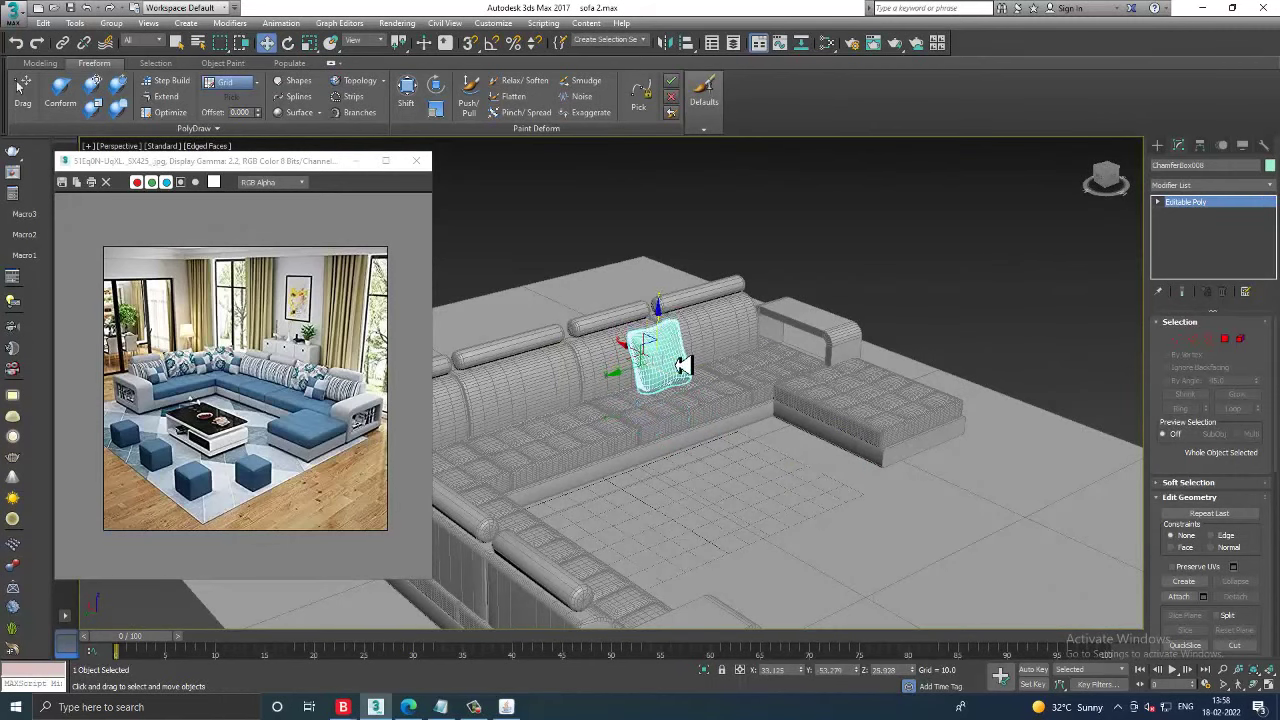
scroll(683, 366, up, 3)
- Scale the cushion up to throw-pillow size
key(r)
drag(651, 371, 611, 349)
scroll(731, 385, up, 1)
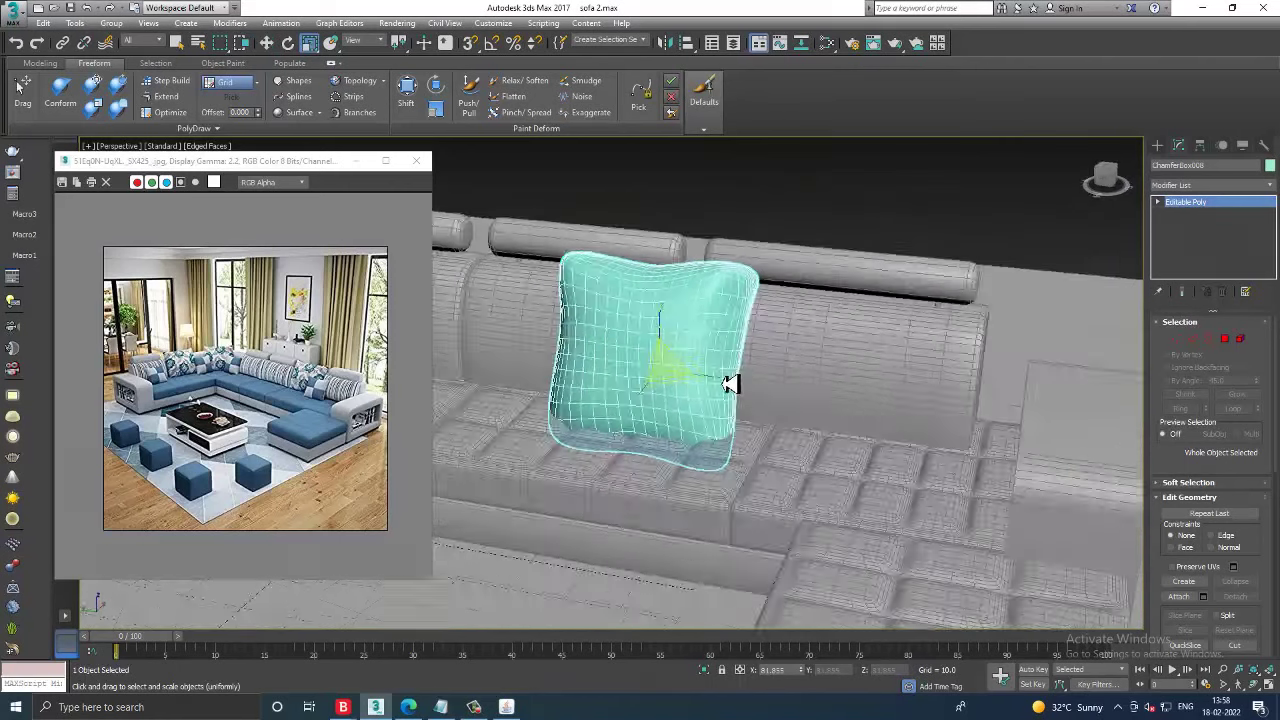
key(w)
mouse_move(731, 385)
alt+middle_down()
mouse_move(676, 360)
mouse_move(677, 320)
mouse_move(651, 320)
mouse_move(786, 366)
mouse_move(740, 343)
mouse_move(760, 343)
mouse_move(737, 334)
mouse_move(759, 316)
mouse_move(729, 343)
alt+middle_up()
scroll(837, 267, down, 5)
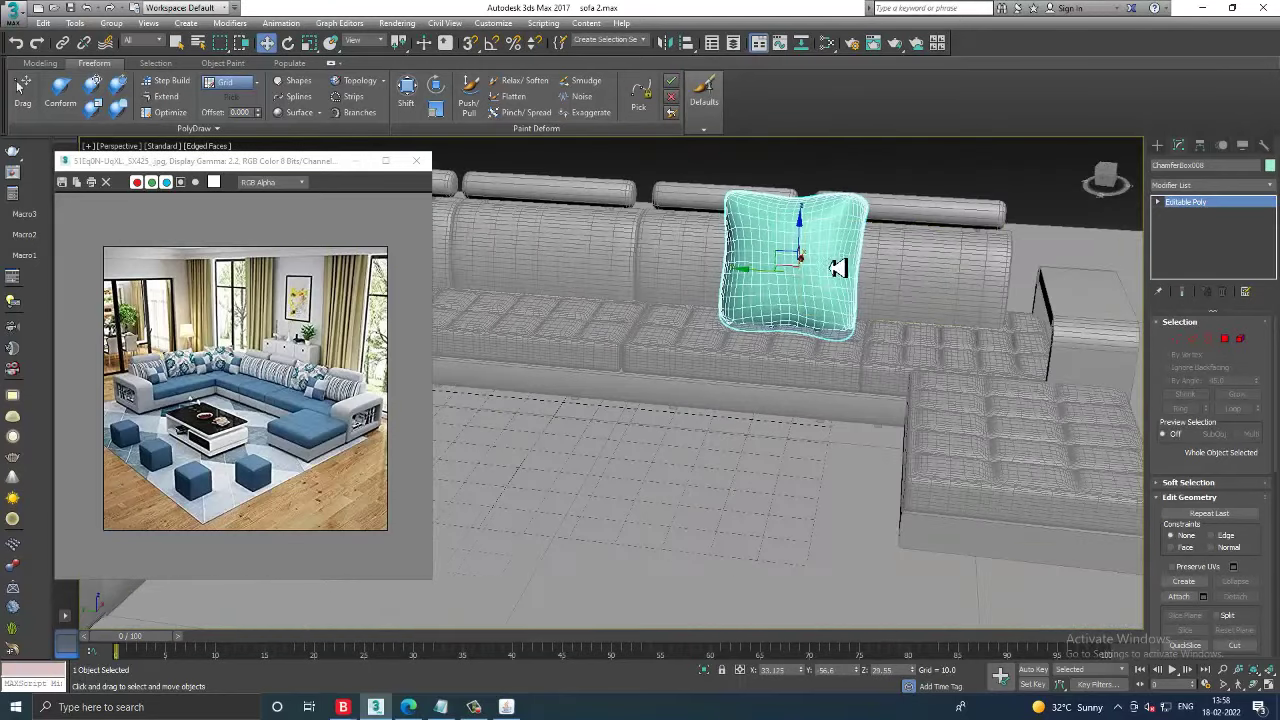
click(1158, 146)
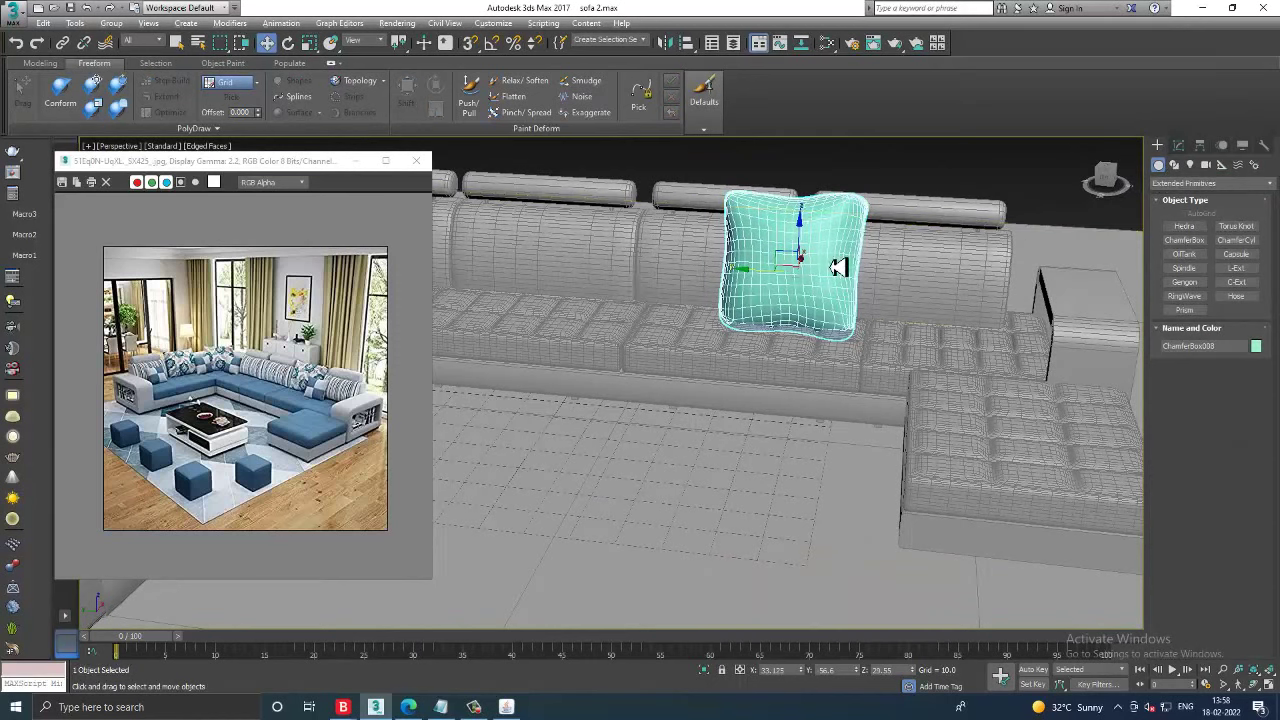
scroll(790, 255, up, 2)
scroll(770, 270, up, 2)
scroll(805, 360, up, 2)
- Isolate the cushion with Alt+Q and soften it with the Relax/Soften brush
scroll(805, 360, up, 1)
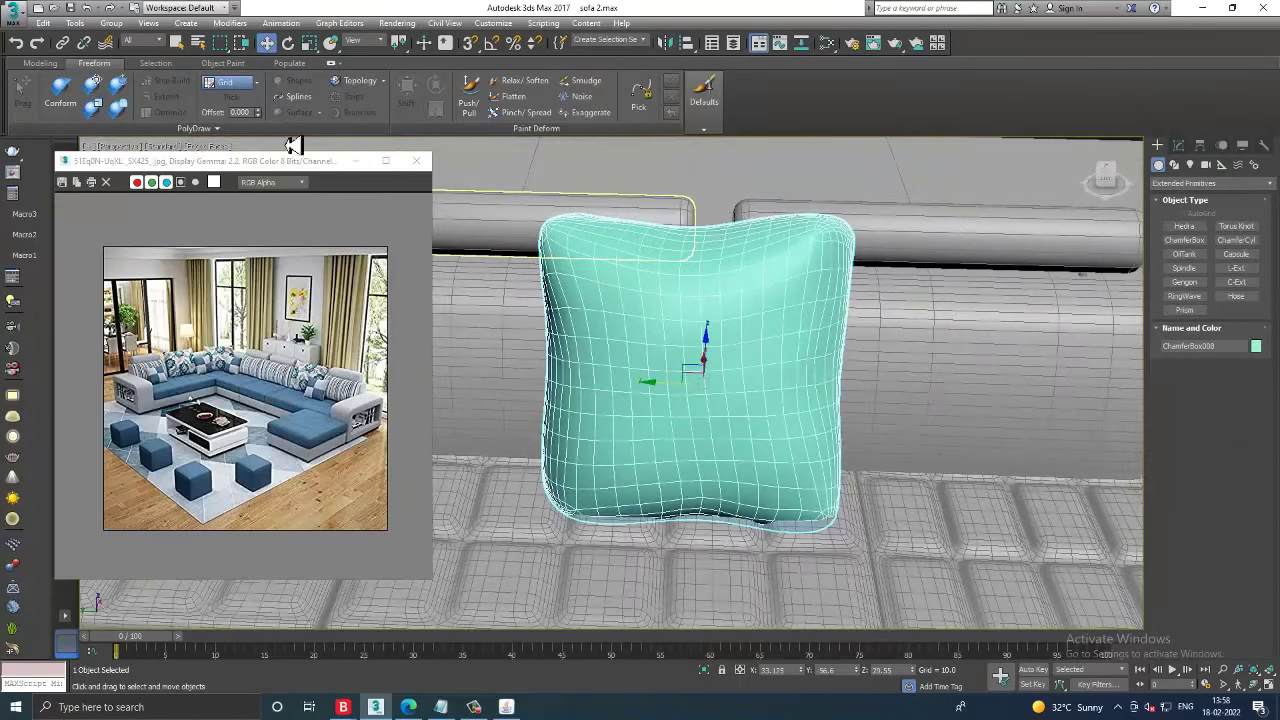
click(525, 82)
mouse_move(800, 251)
alt+middle_down()
mouse_move(849, 289)
mouse_move(729, 329)
mouse_move(900, 331)
mouse_move(750, 313)
alt+middle_up()
key(alt+q)
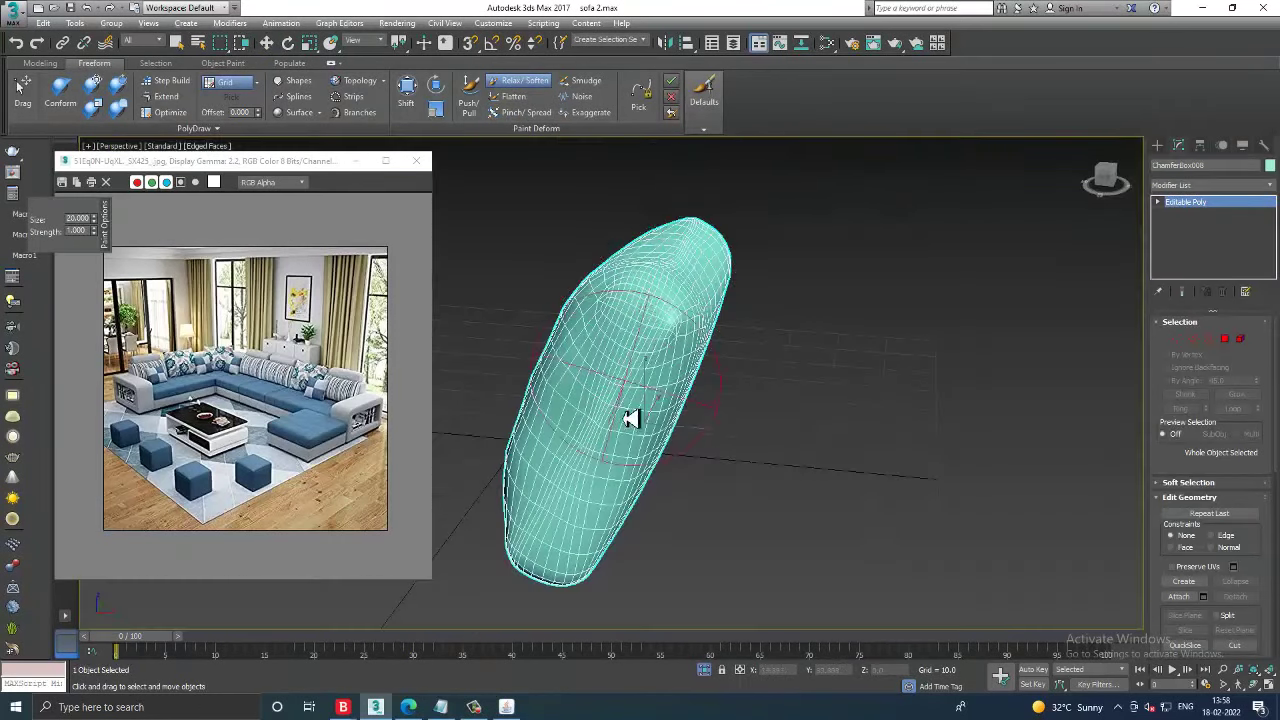
mouse_move(650, 449)
alt+middle_down()
mouse_move(749, 394)
mouse_move(677, 279)
mouse_move(497, 286)
alt+middle_up()
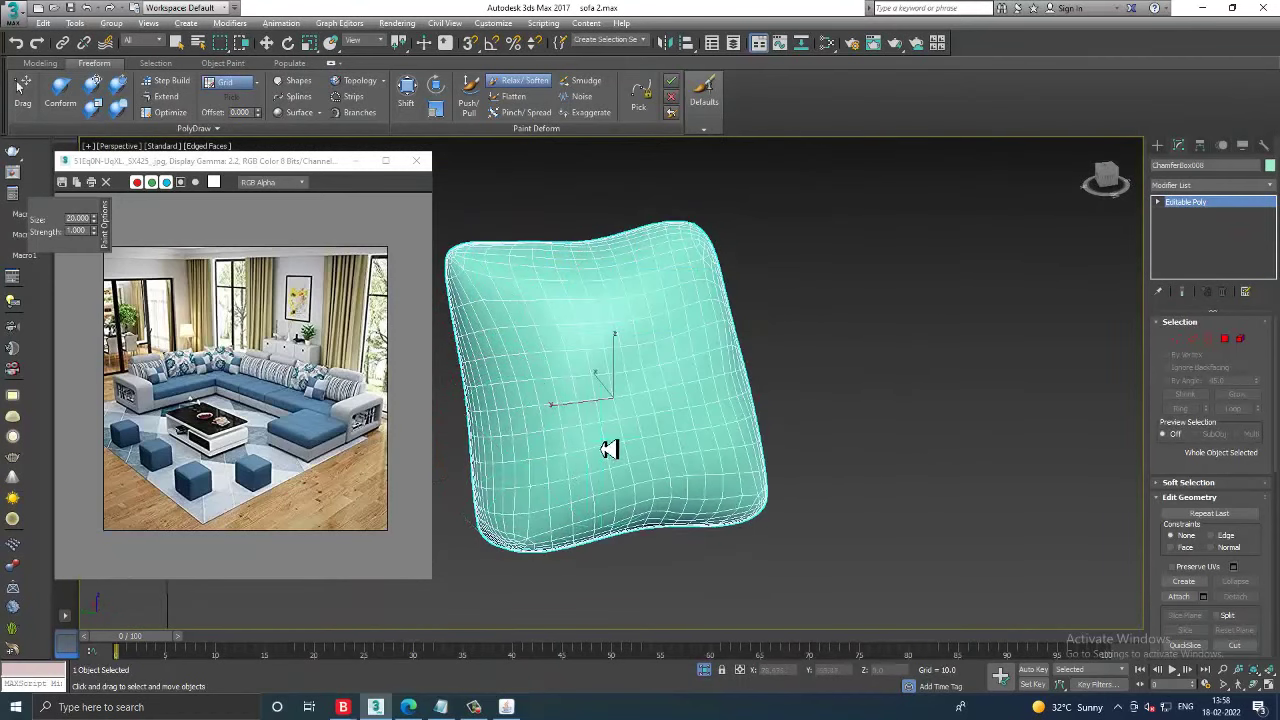
mouse_move(610, 449)
alt+middle_down()
mouse_move(586, 491)
mouse_move(640, 433)
alt+middle_up()
alt+middle_drag(665, 373, 726, 331)
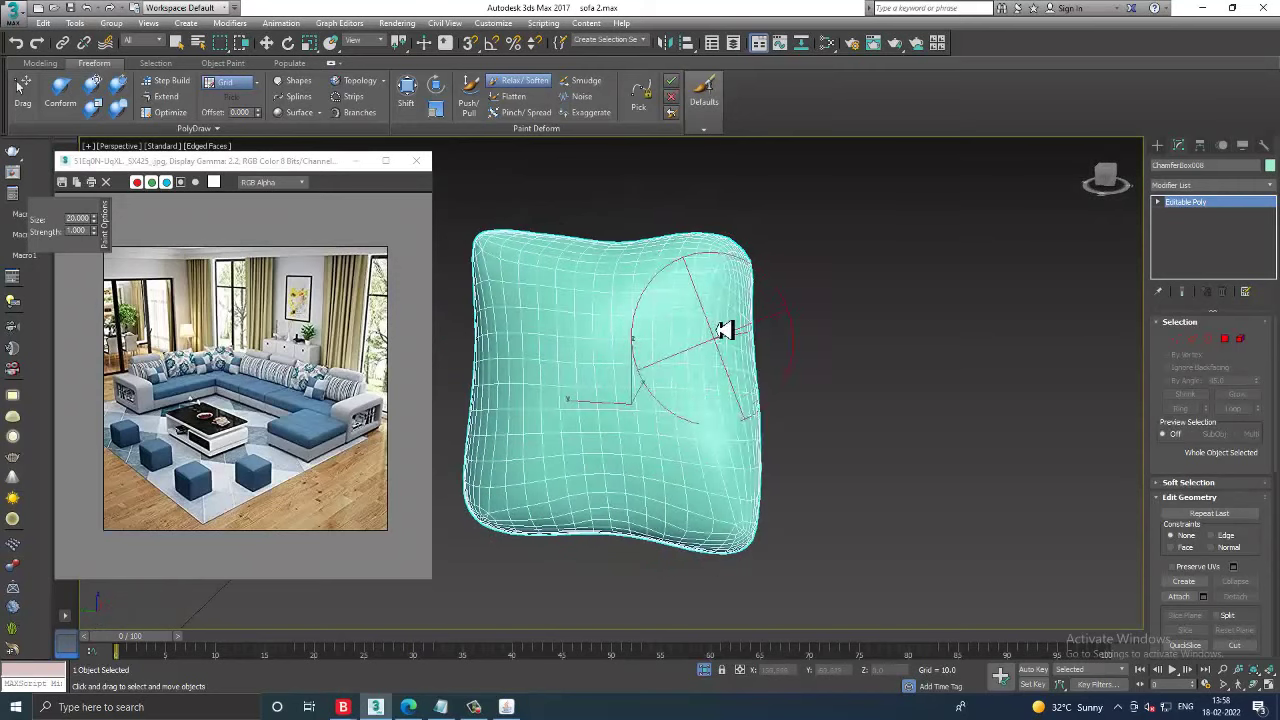
mouse_move(789, 420)
alt+middle_down()
mouse_move(686, 491)
mouse_move(671, 457)
mouse_move(714, 419)
mouse_move(579, 419)
mouse_move(670, 396)
alt+middle_up()
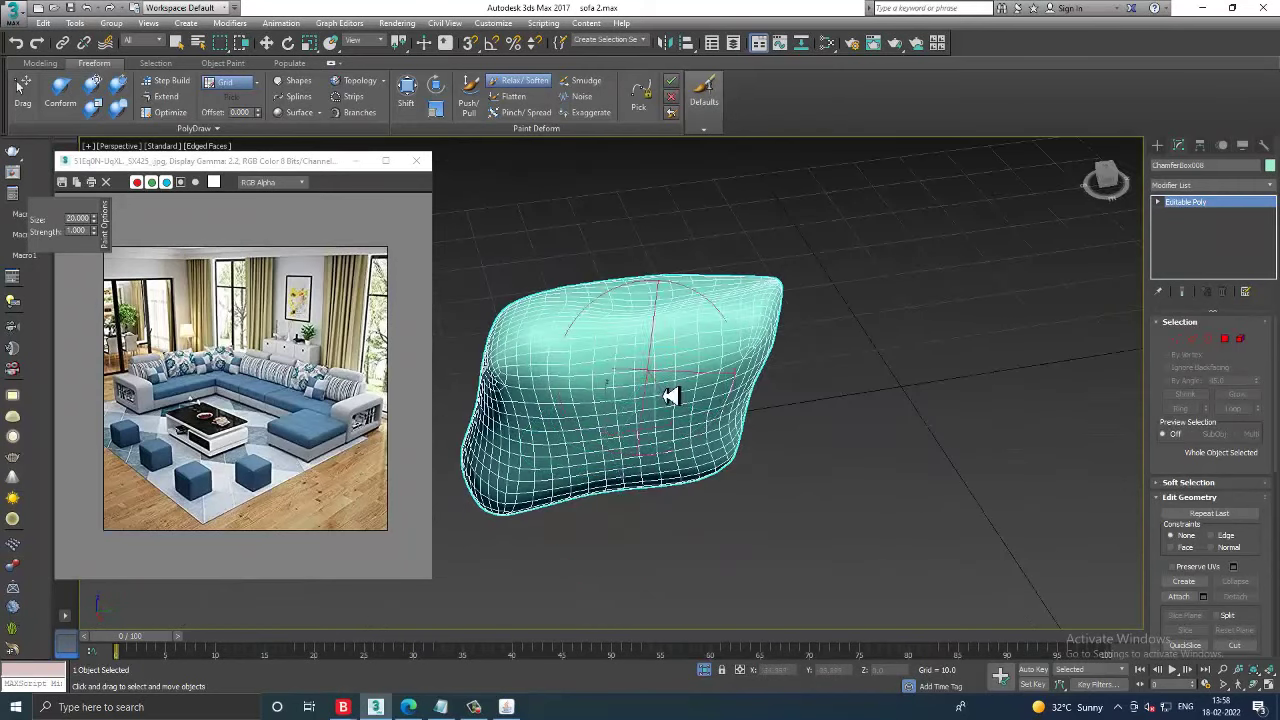
alt+middle_drag(576, 387, 572, 375)
alt+middle_drag(557, 421, 543, 294)
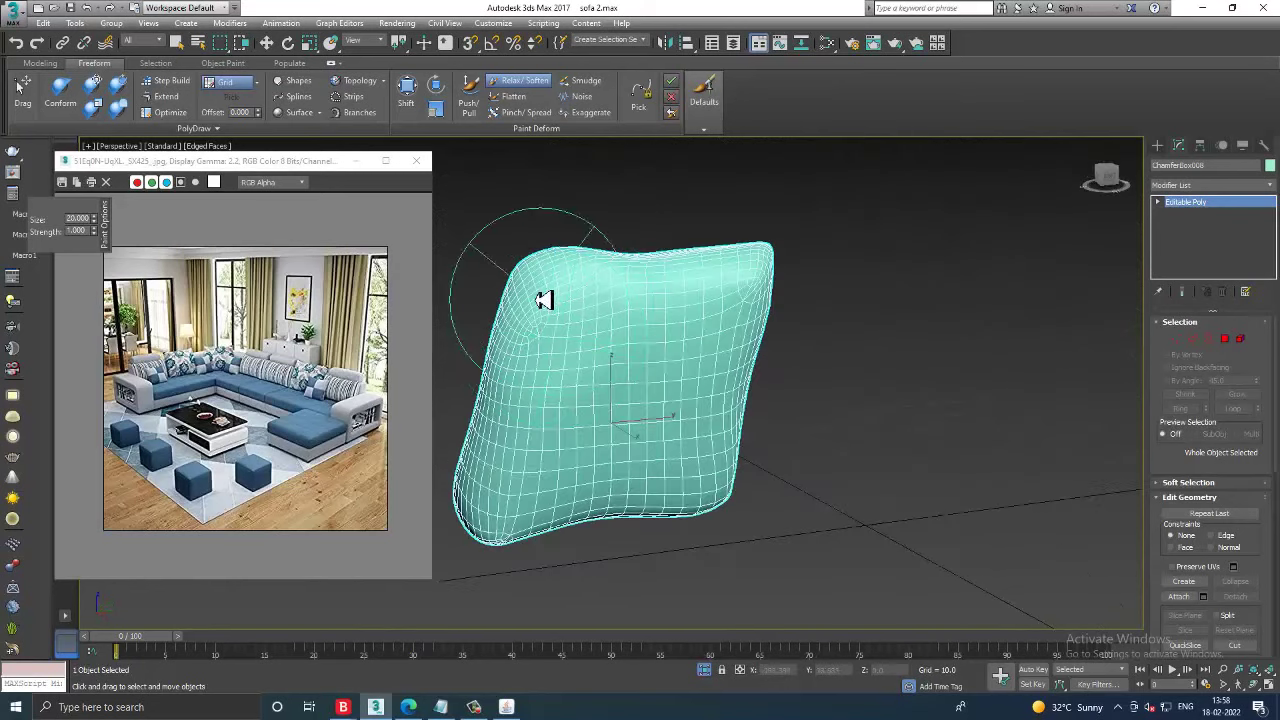
mouse_move(537, 446)
alt+middle_down()
mouse_move(720, 443)
mouse_move(753, 455)
alt+middle_up()
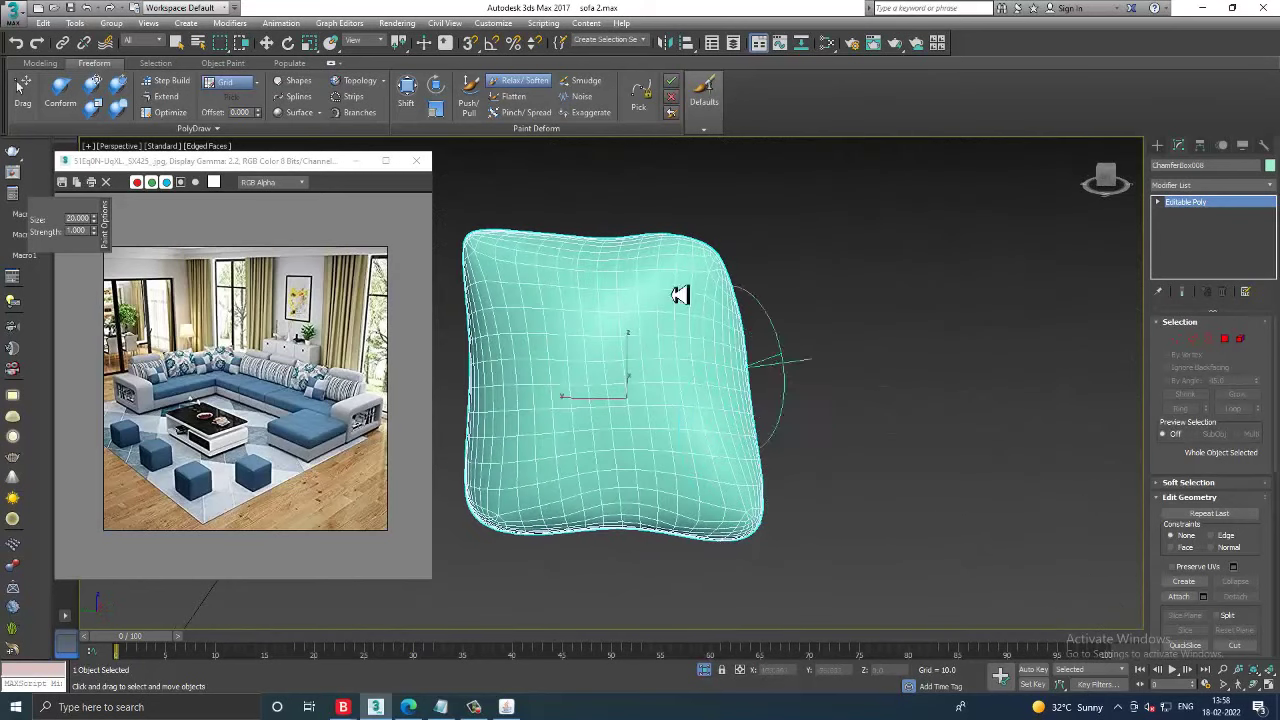
- Pull out the top-right corner with the Shift brush and end isolation
click(440, 111)
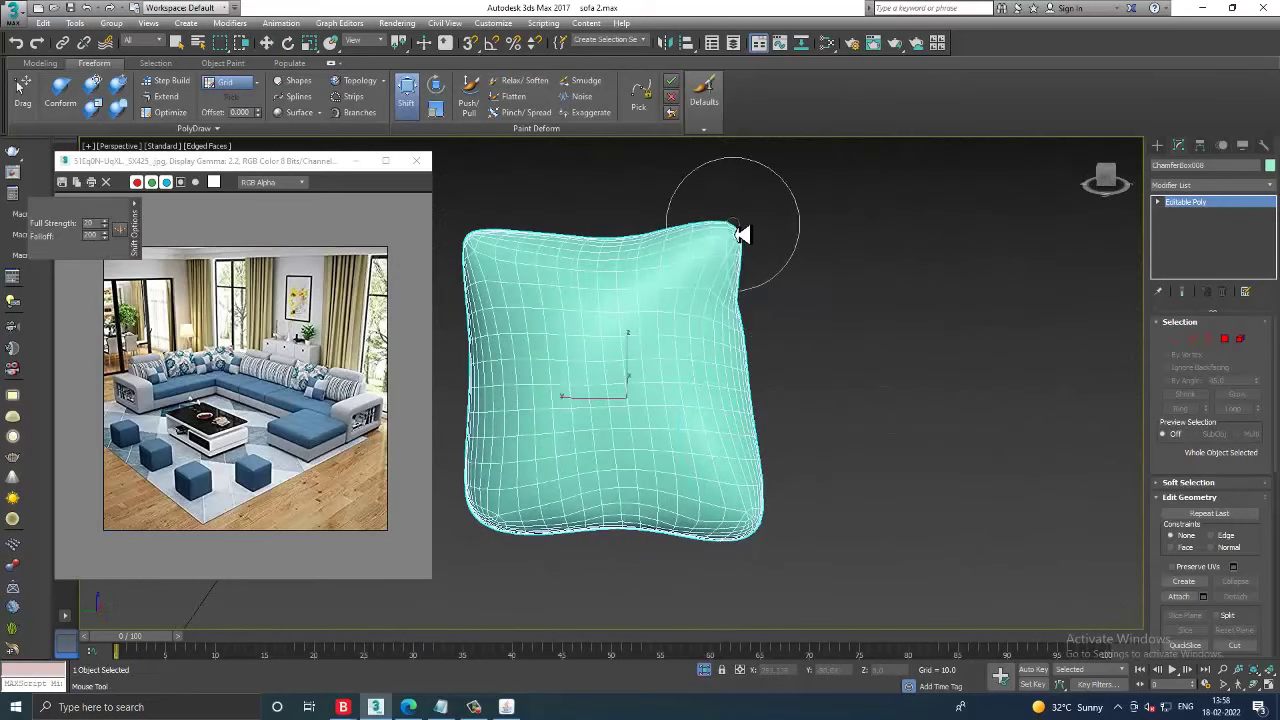
drag(730, 242, 763, 289)
right_click(814, 306)
right_click(821, 277)
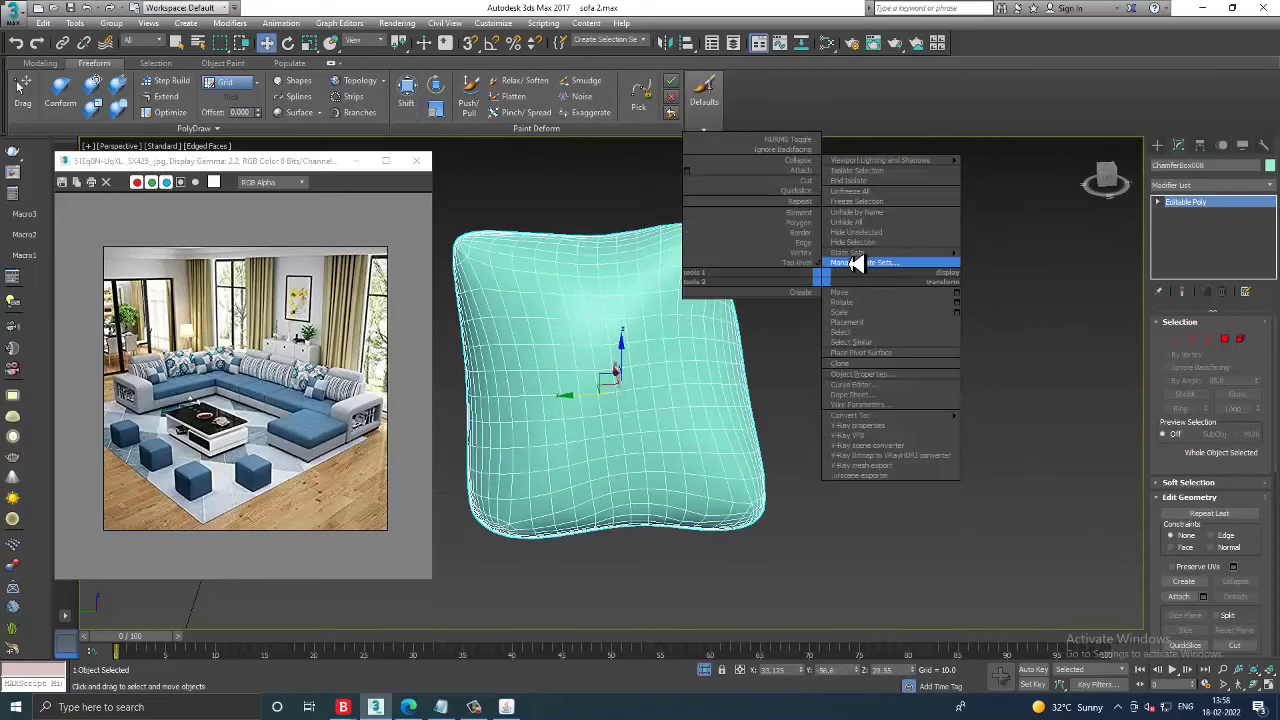
click(850, 181)
mouse_move(937, 437)
alt+middle_down()
mouse_move(1063, 434)
mouse_move(897, 406)
mouse_move(945, 372)
alt+middle_up()
scroll(932, 405, up, 2)
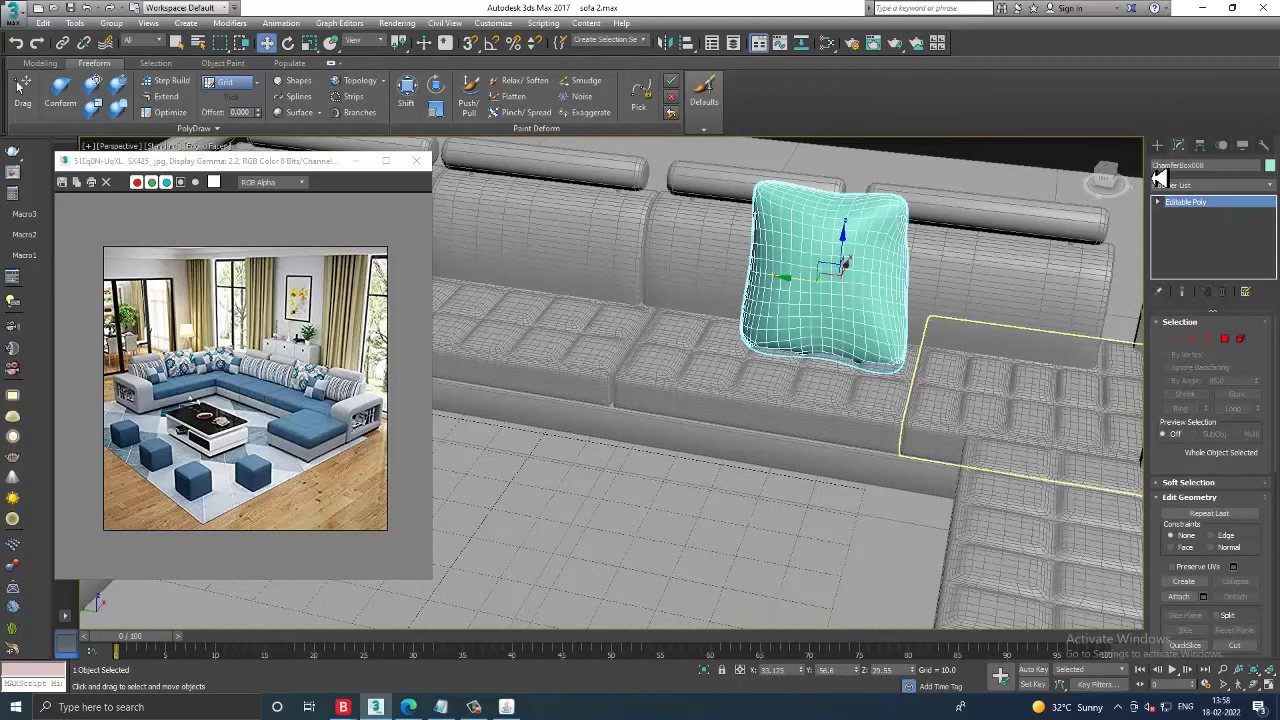
- Draw a Standard Primitives box on the floor in front of the sofa
click(1157, 146)
click(1200, 183)
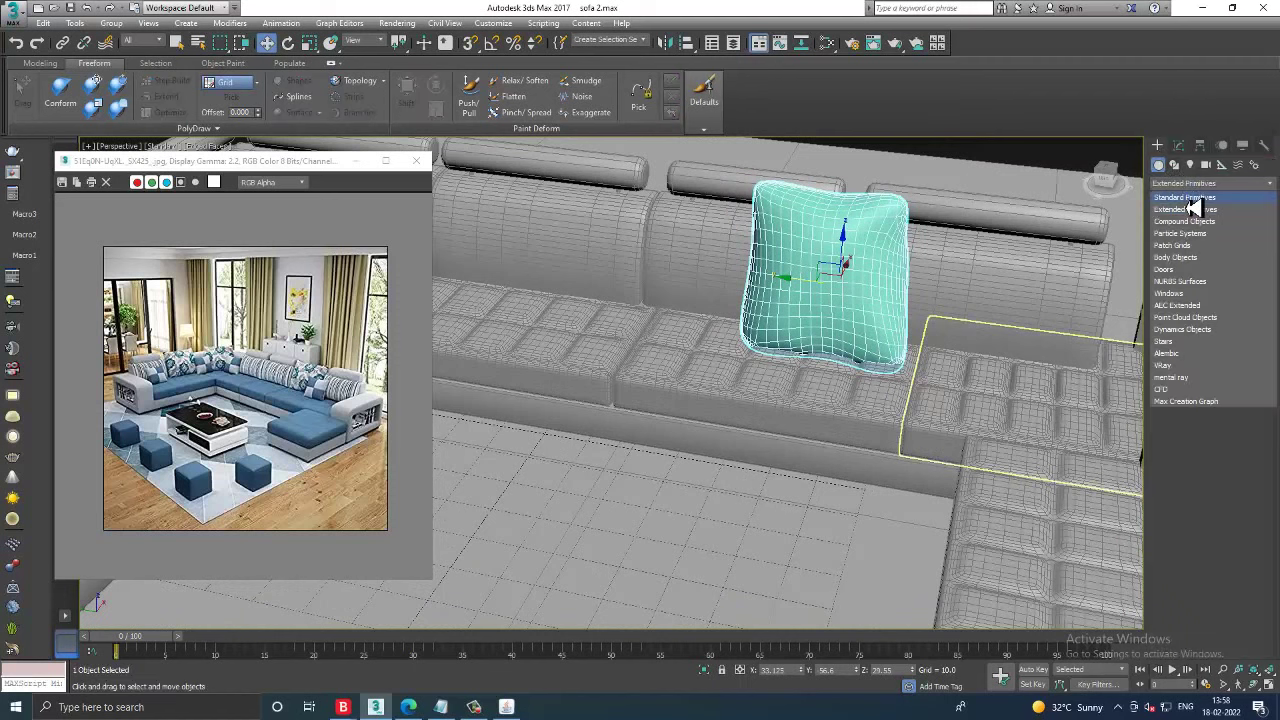
click(1198, 196)
click(1184, 226)
mouse_move(700, 480)
middle_down()
mouse_move(755, 378)
mouse_move(732, 478)
middle_up()
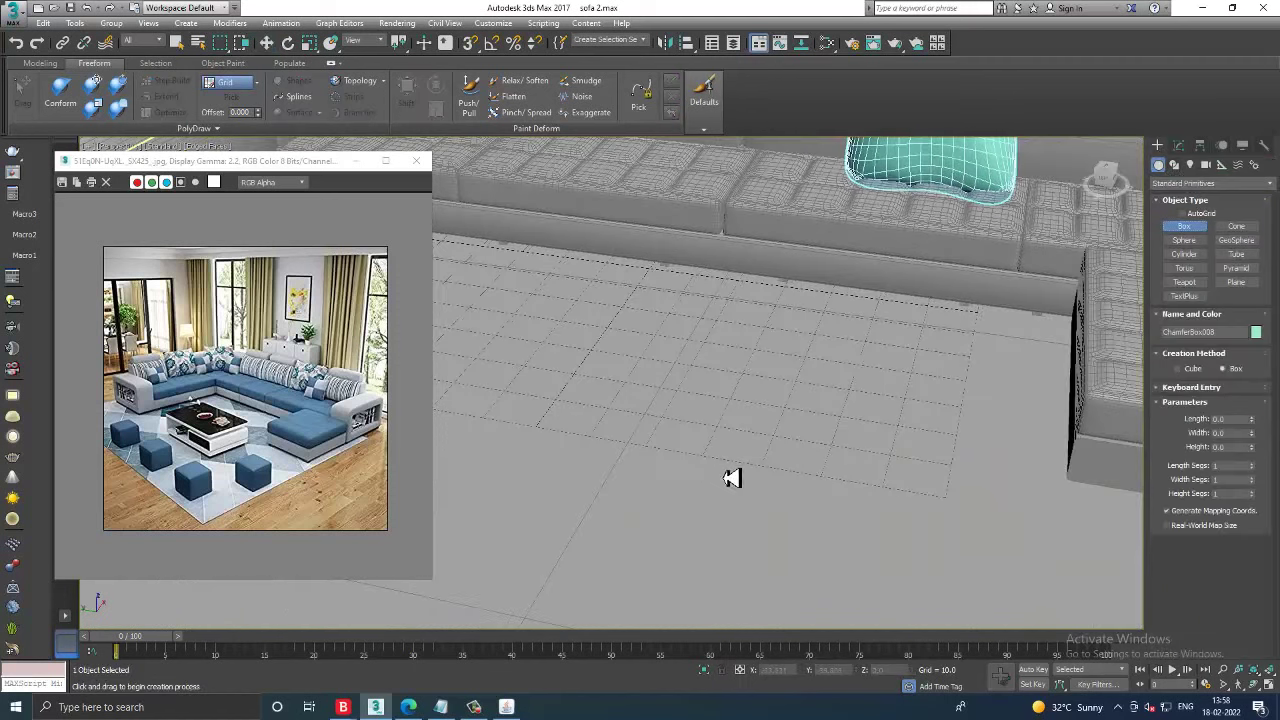
drag(697, 447, 790, 568)
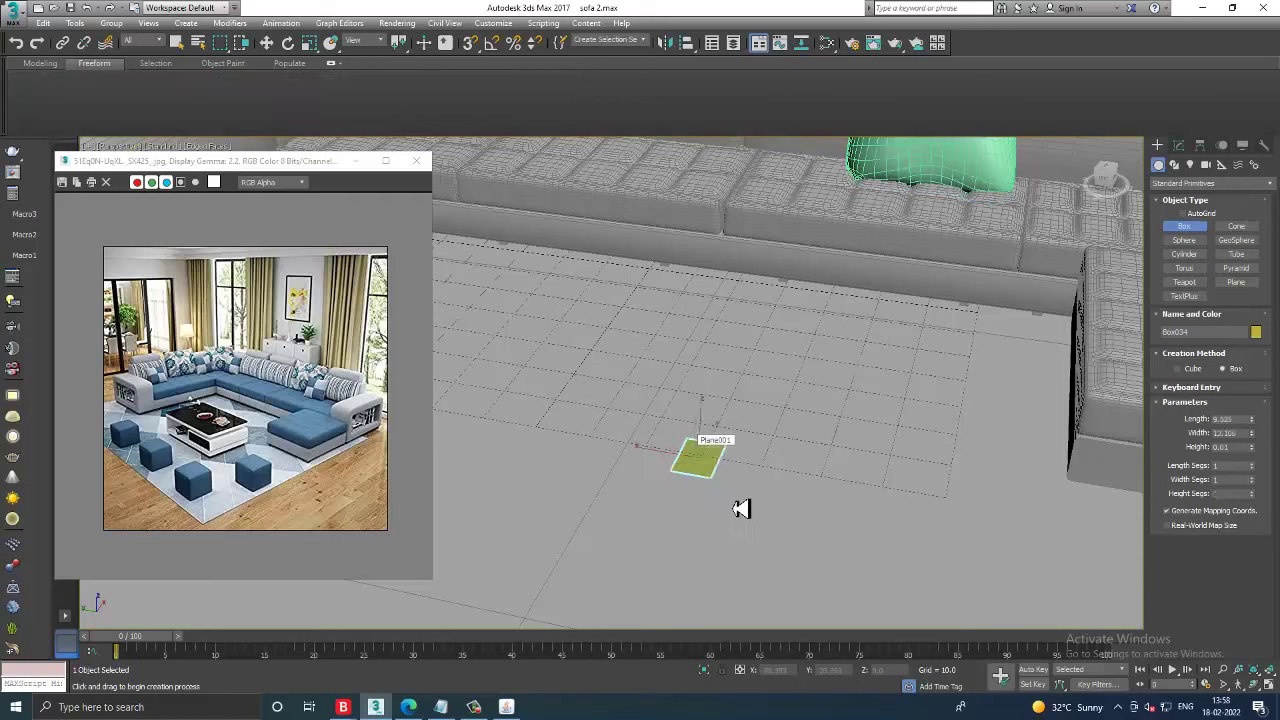
click(790, 513)
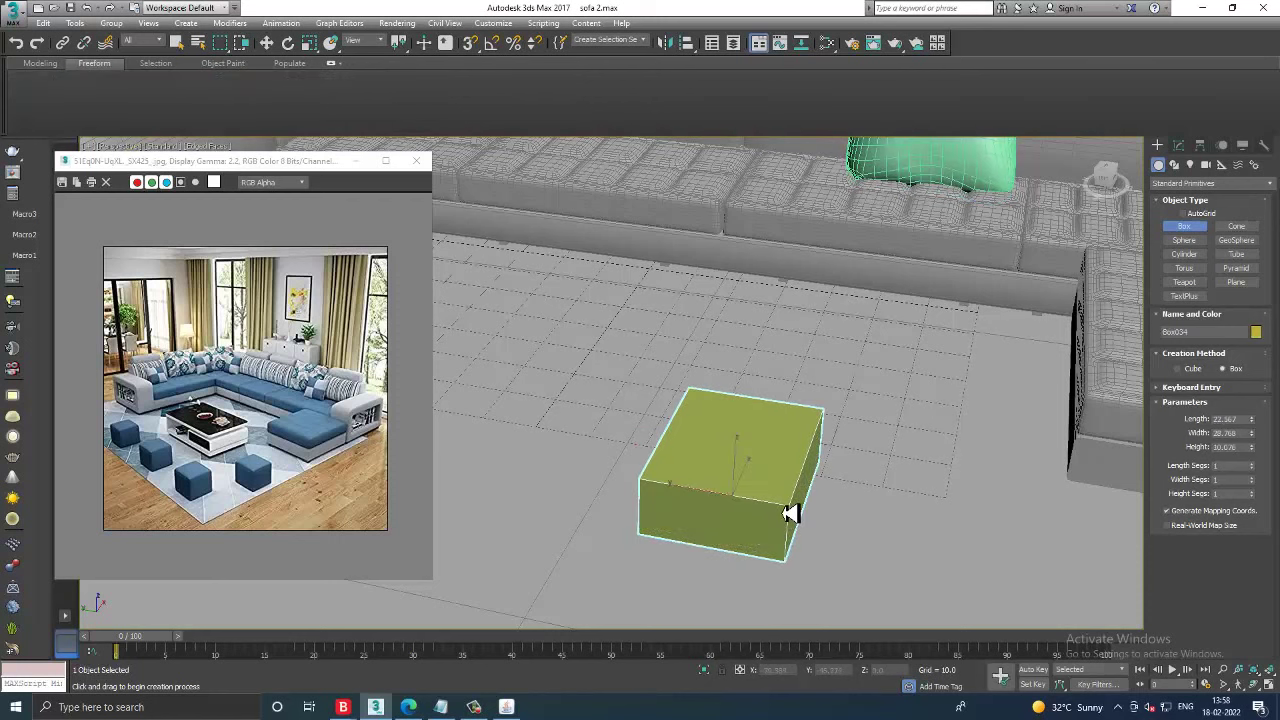
key(w)
key(z)
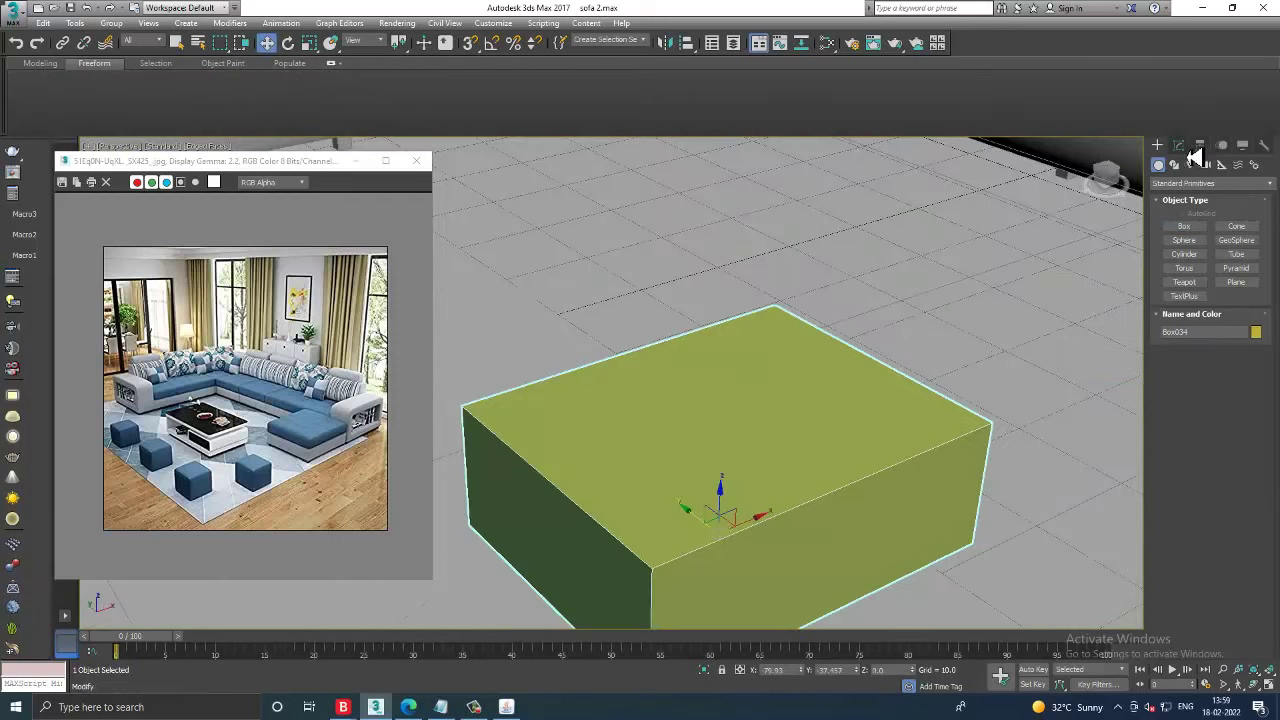
- Give the box 5 length/width segments and 2 height segments, and flatten it slightly
click(1178, 145)
drag(1258, 395, 1257, 411)
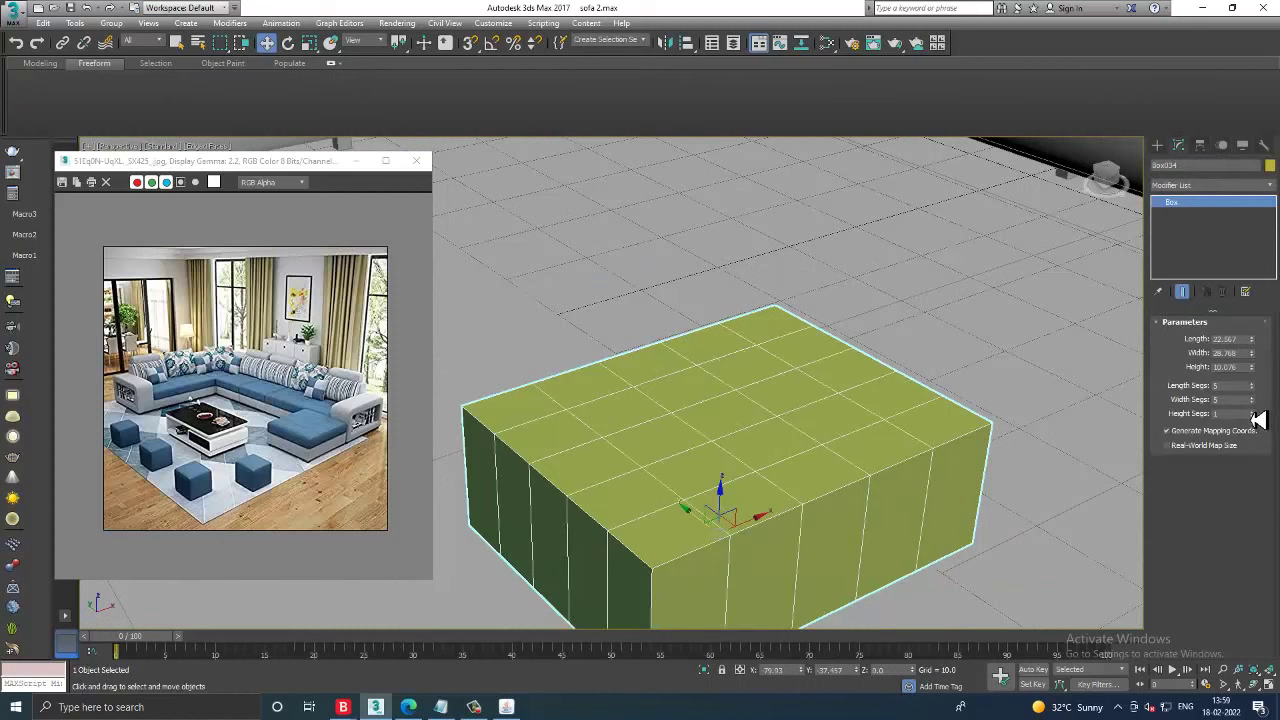
click(1254, 413)
key(r)
alt+middle_drag(808, 328, 760, 391)
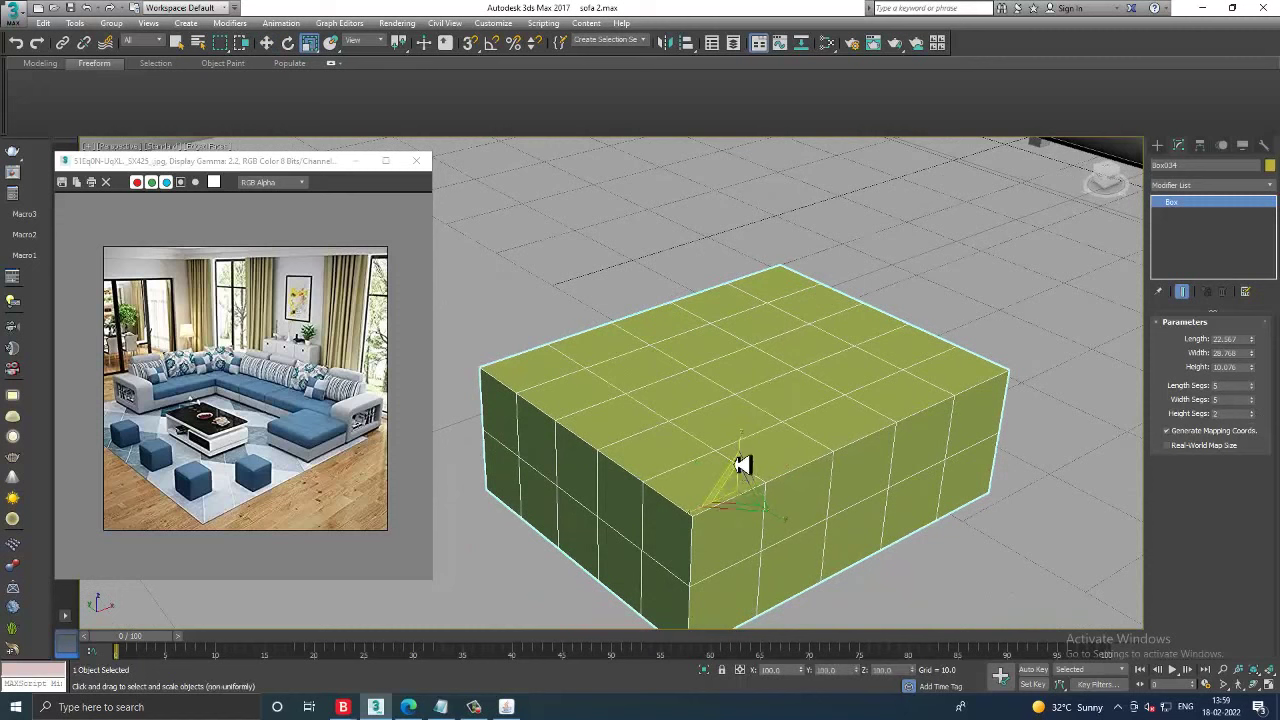
drag(748, 470, 931, 406)
key(w)
- Convert the box to an Editable Poly
click(1195, 186)
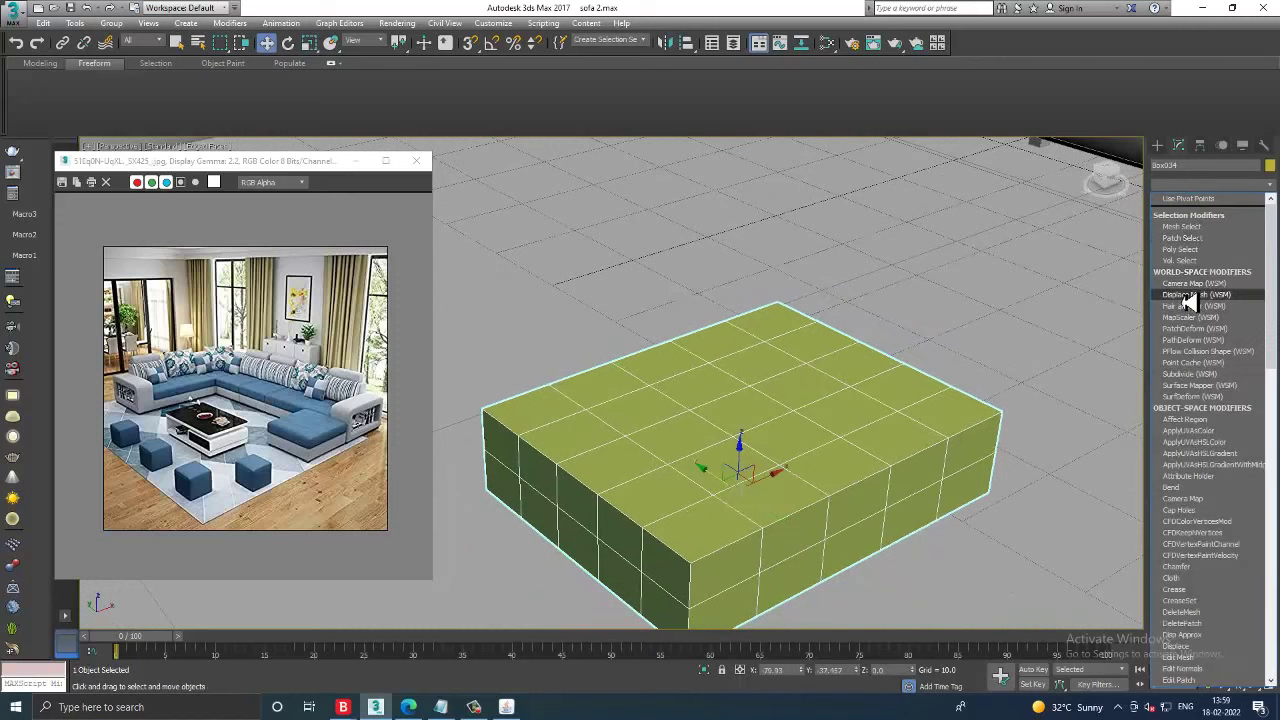
click(745, 374)
right_click(743, 376)
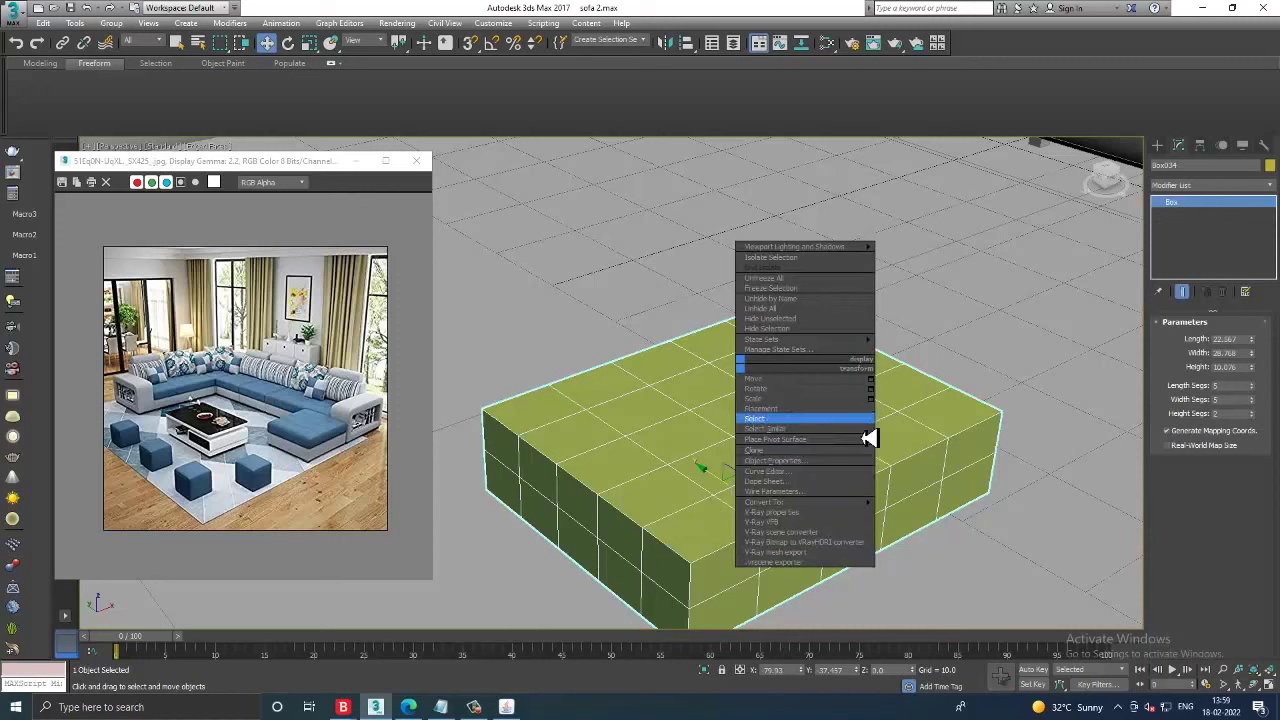
click(929, 516)
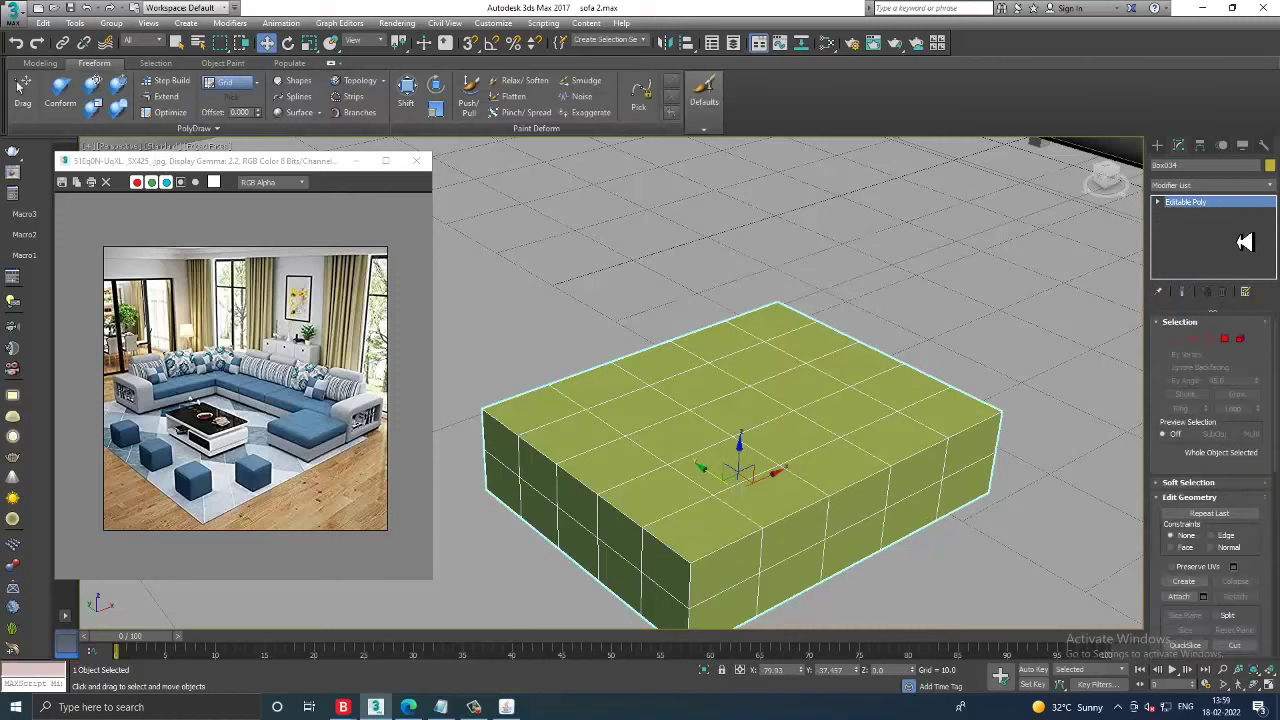
click(1215, 186)
key(f)
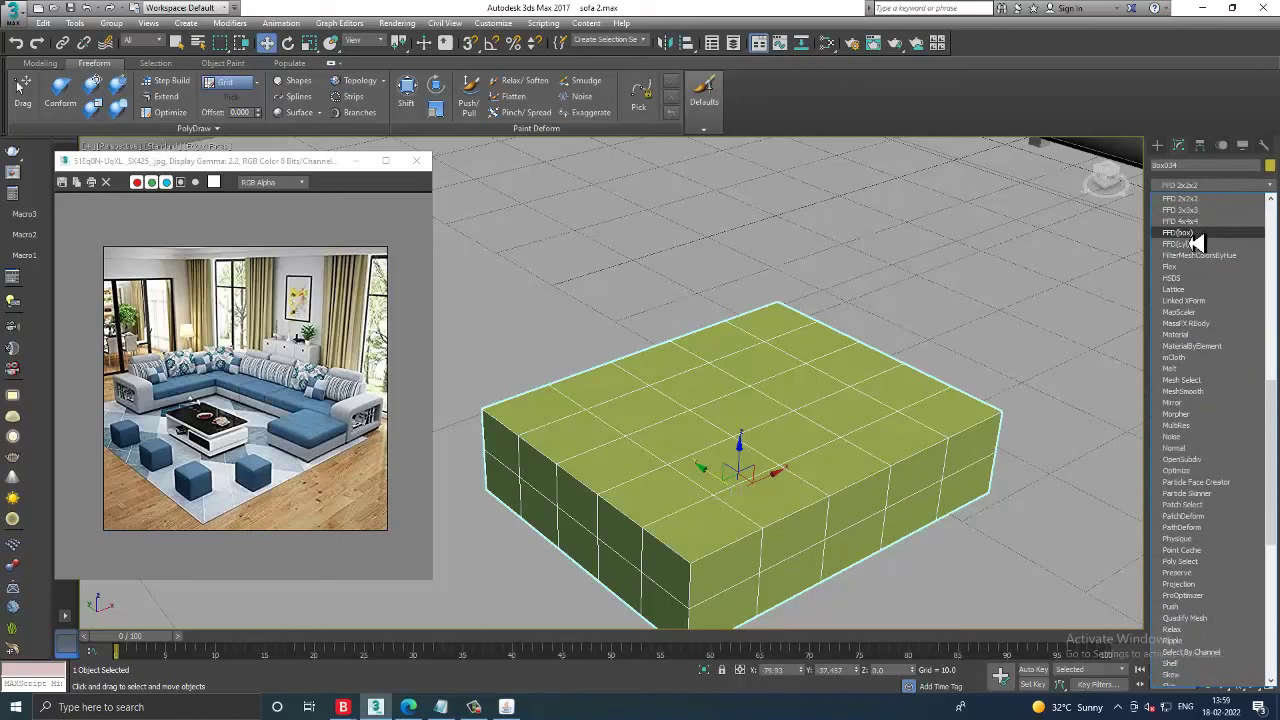
- Add an FFD 4×4×4 modifier and raise the top-centre control points into a dome
click(1192, 233)
key(1)
click(662, 423)
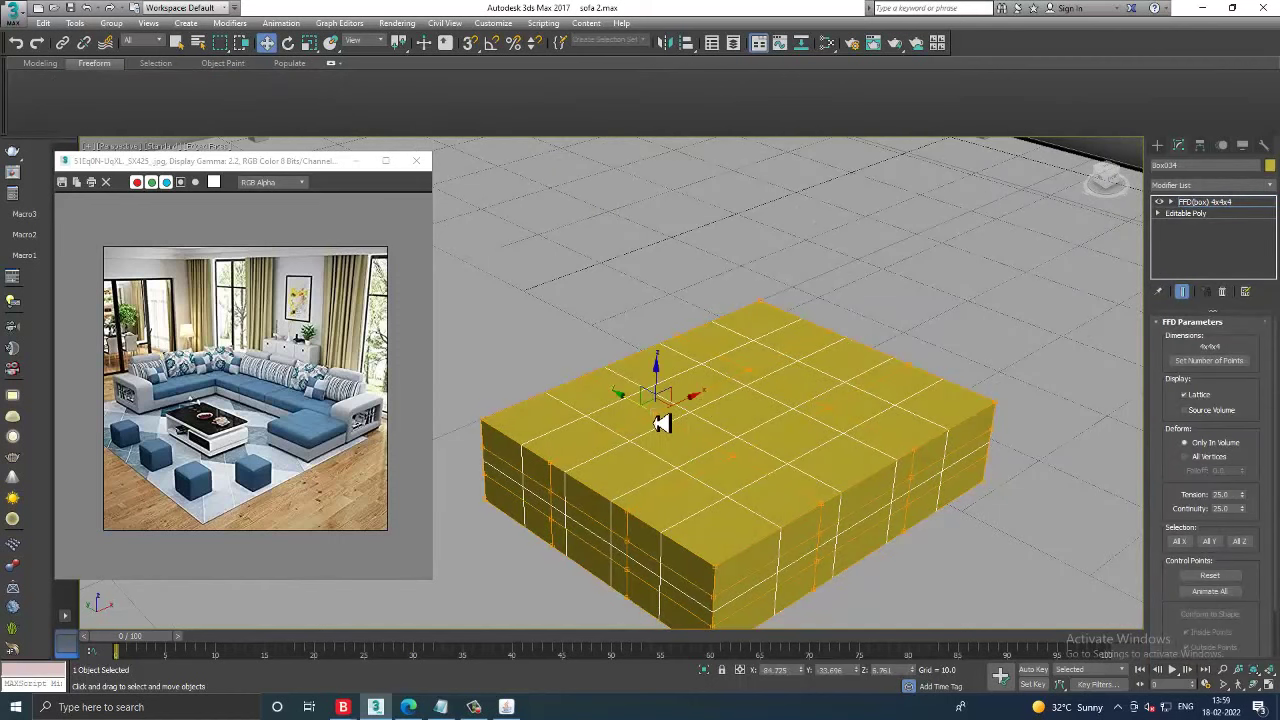
click(705, 372)
click(745, 376)
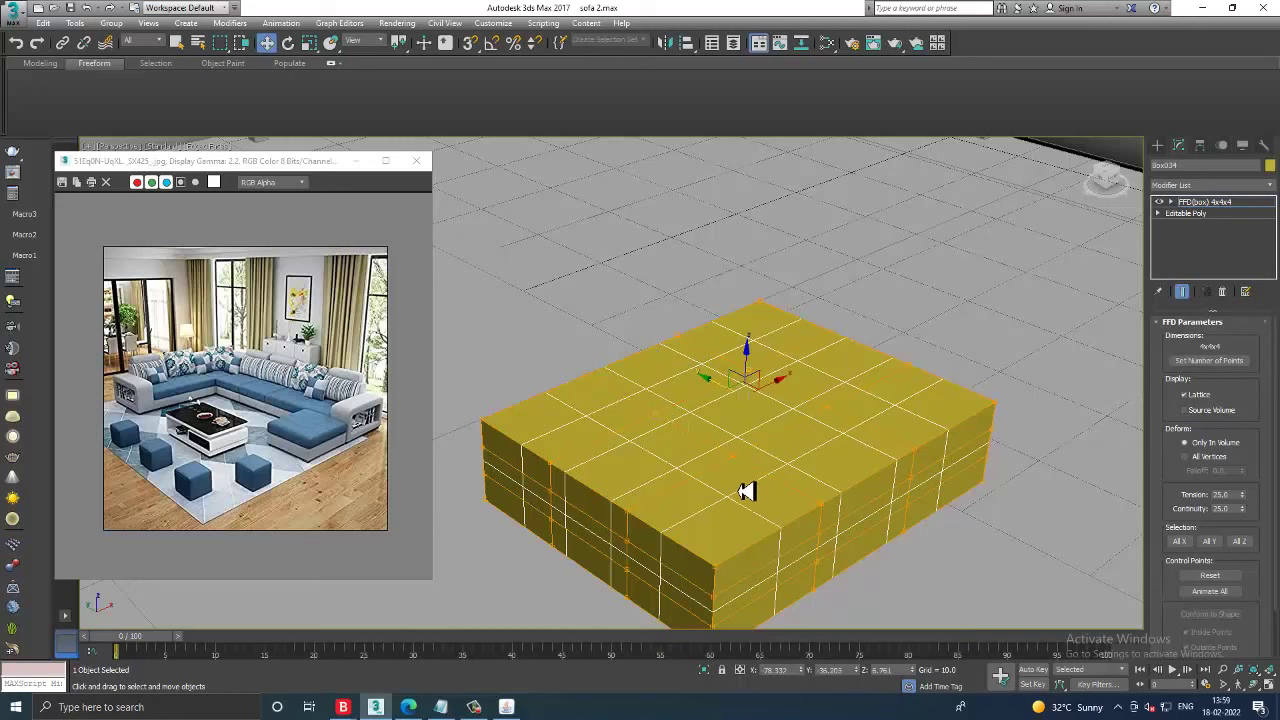
mouse_move(748, 379)
mouse_down()
mouse_move(752, 390)
mouse_move(757, 357)
mouse_up()
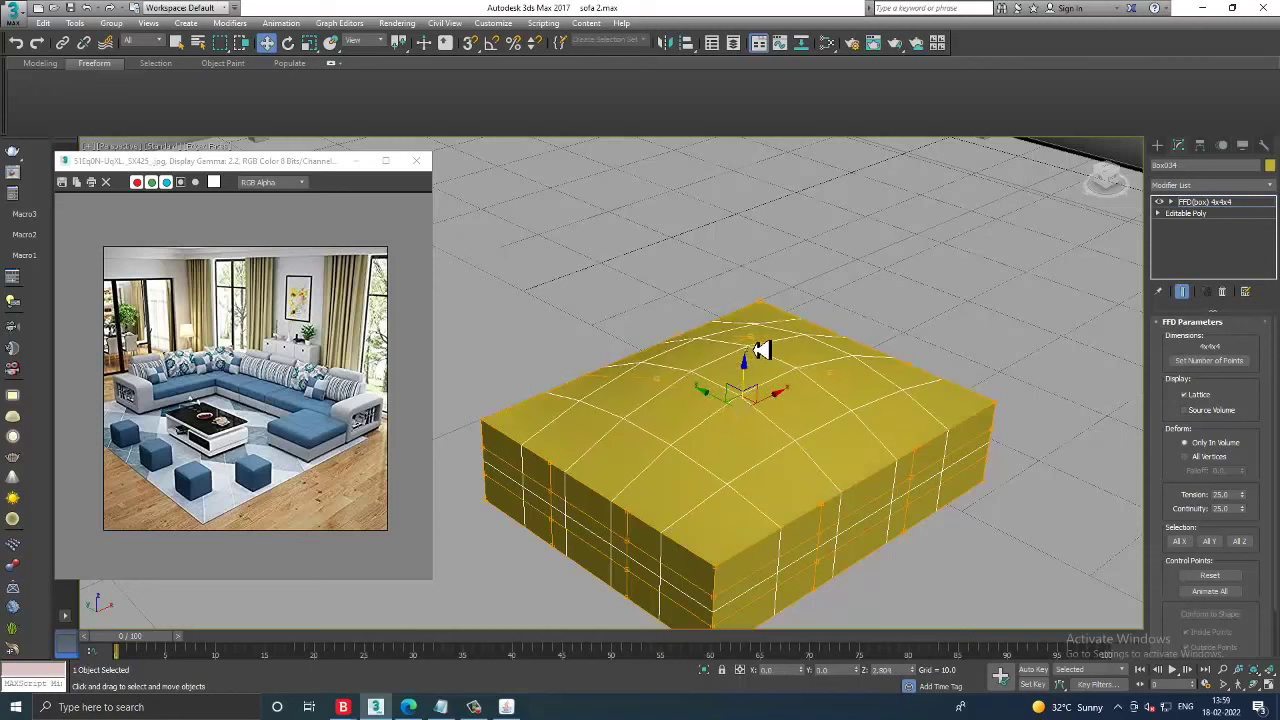
mouse_move(757, 357)
alt+middle_down()
mouse_move(651, 480)
mouse_move(843, 362)
mouse_move(780, 372)
alt+middle_up()
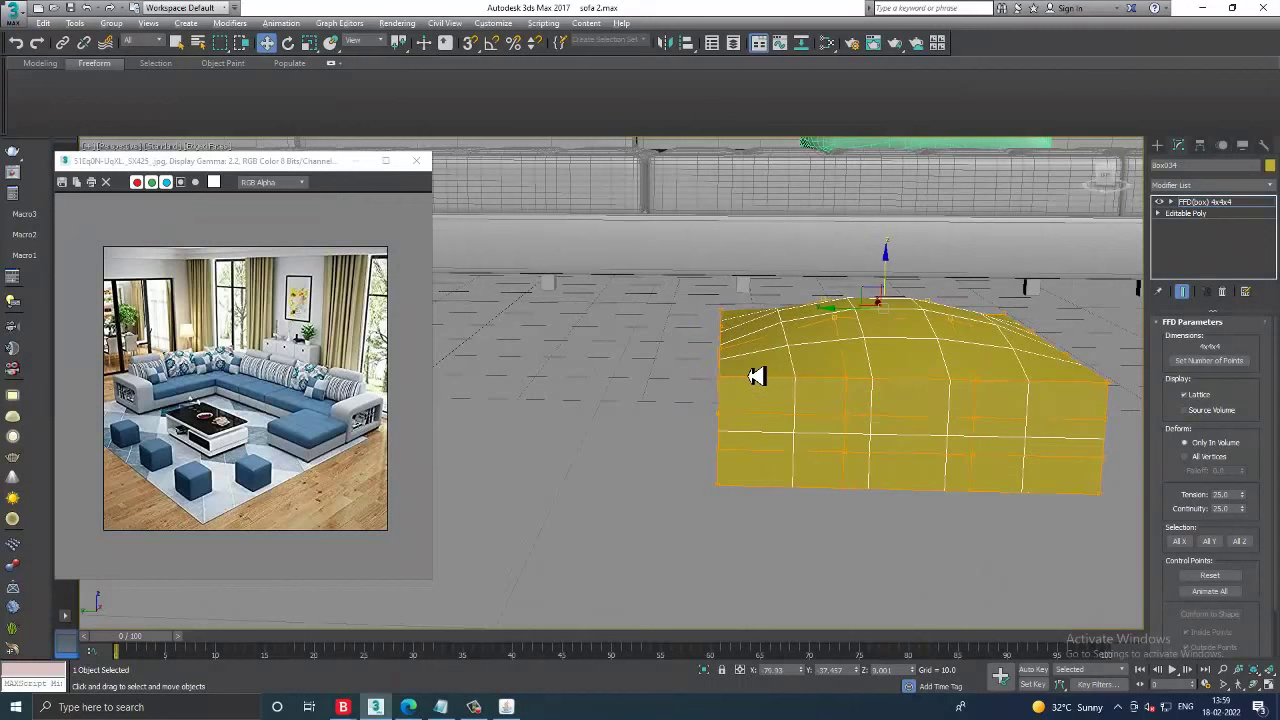
- Select the underside lattice control points and view the box from the side
scroll(757, 376, up, 3)
scroll(790, 440, up, 3)
scroll(736, 373, up, 3)
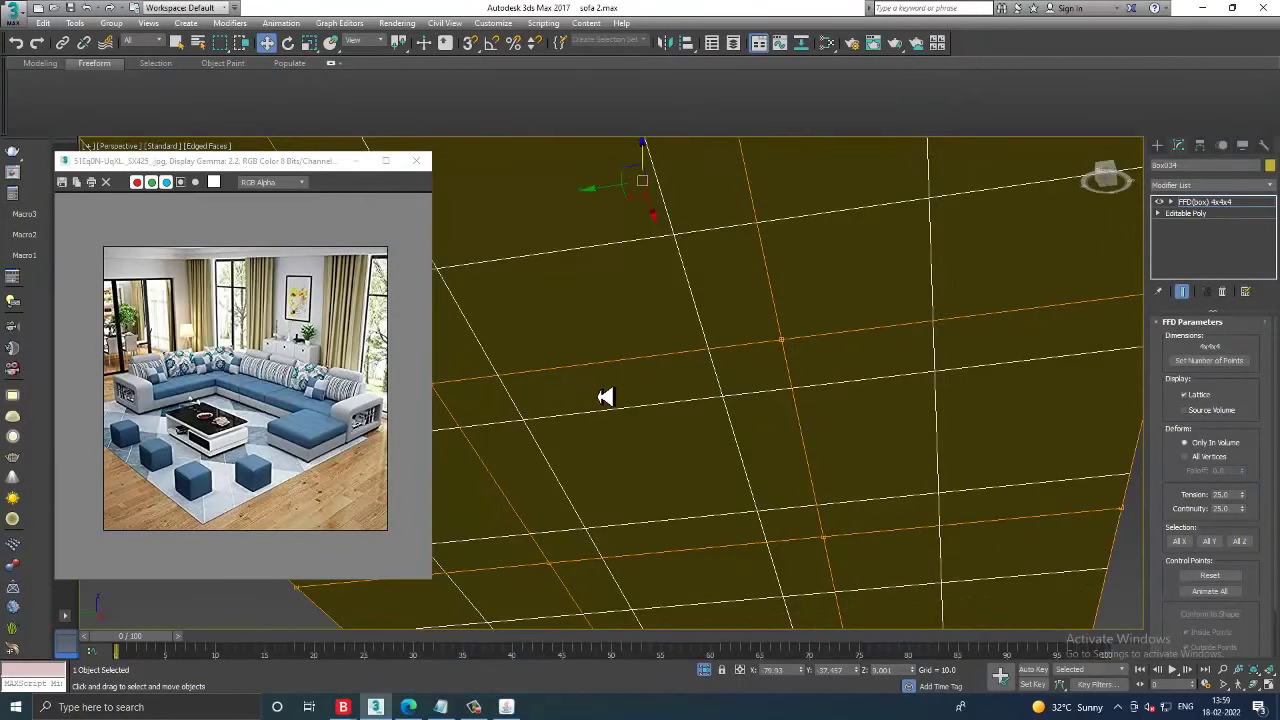
scroll(606, 397, down, 2)
click(578, 376)
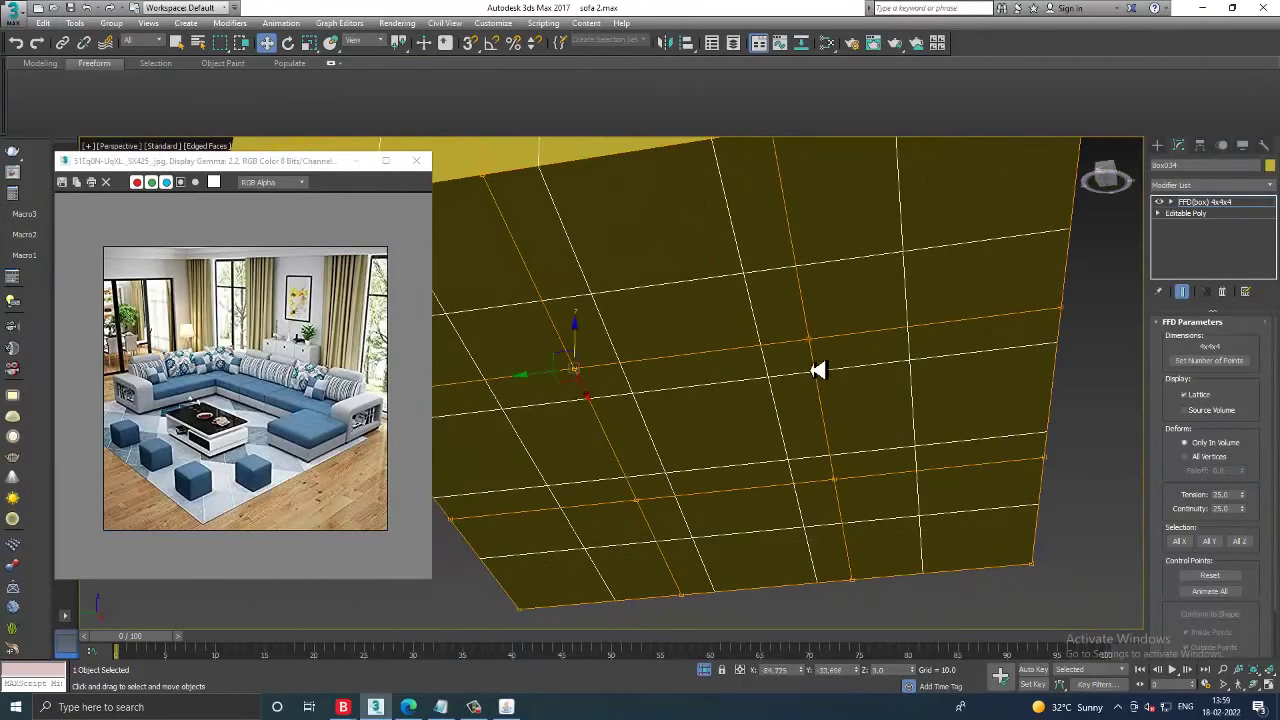
ctrl+click(811, 344)
mouse_move(644, 511)
alt+middle_down()
mouse_move(926, 400)
mouse_move(737, 400)
mouse_move(737, 428)
mouse_move(829, 423)
alt+middle_up()
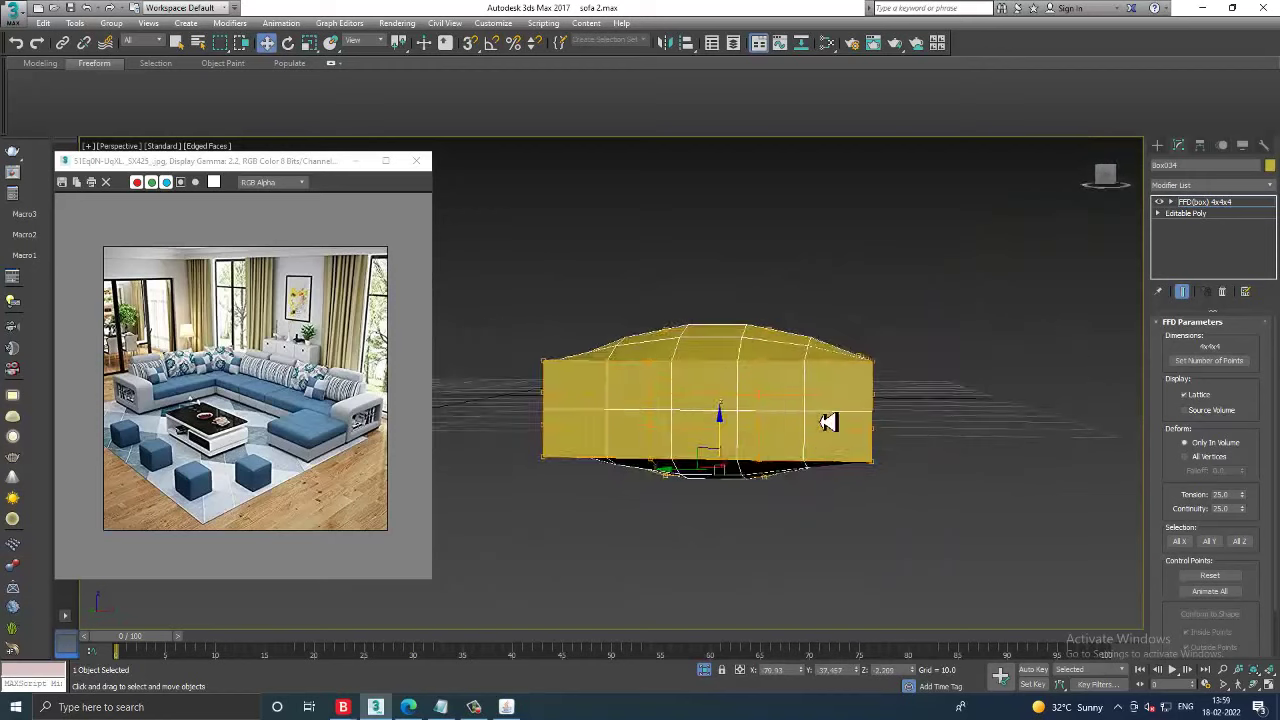
- In the Front view, scale the right-end column of FFD control points narrower
key(alt+w)
right_click(964, 306)
key(alt+w)
scroll(837, 406, up, 2)
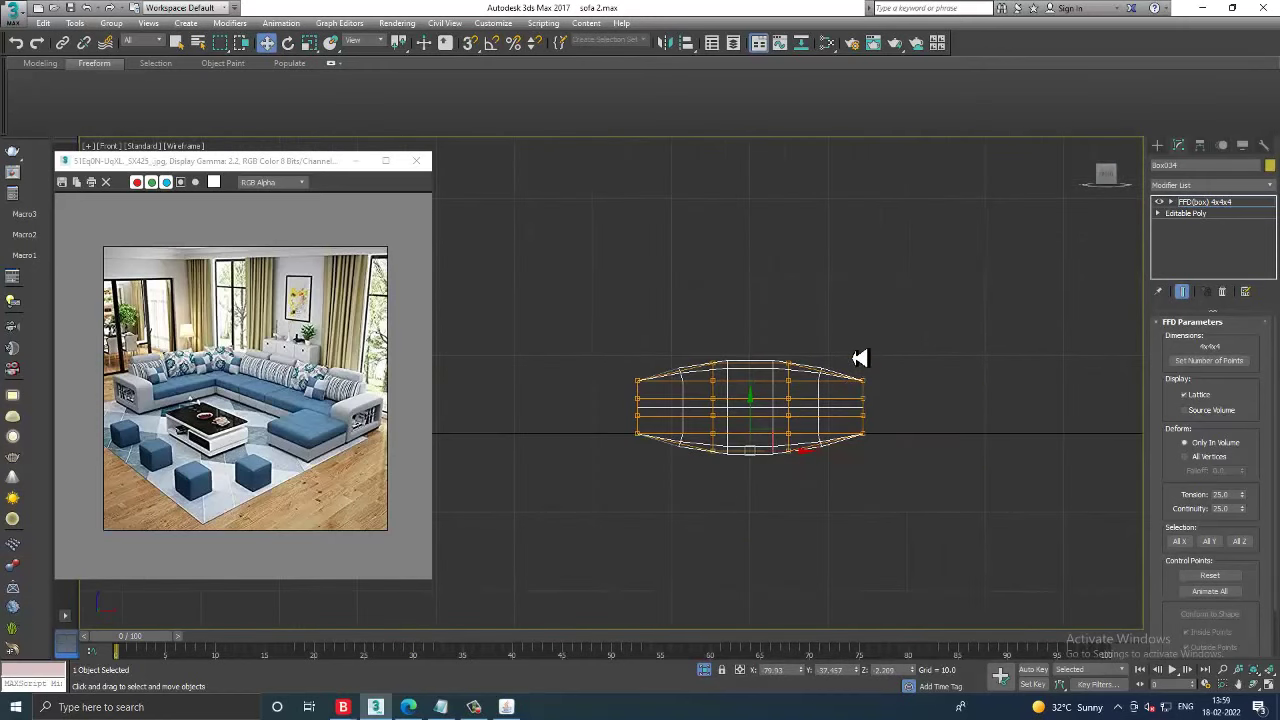
key(r)
mouse_move(870, 355)
mouse_down()
mouse_move(874, 371)
mouse_move(826, 394)
mouse_up()
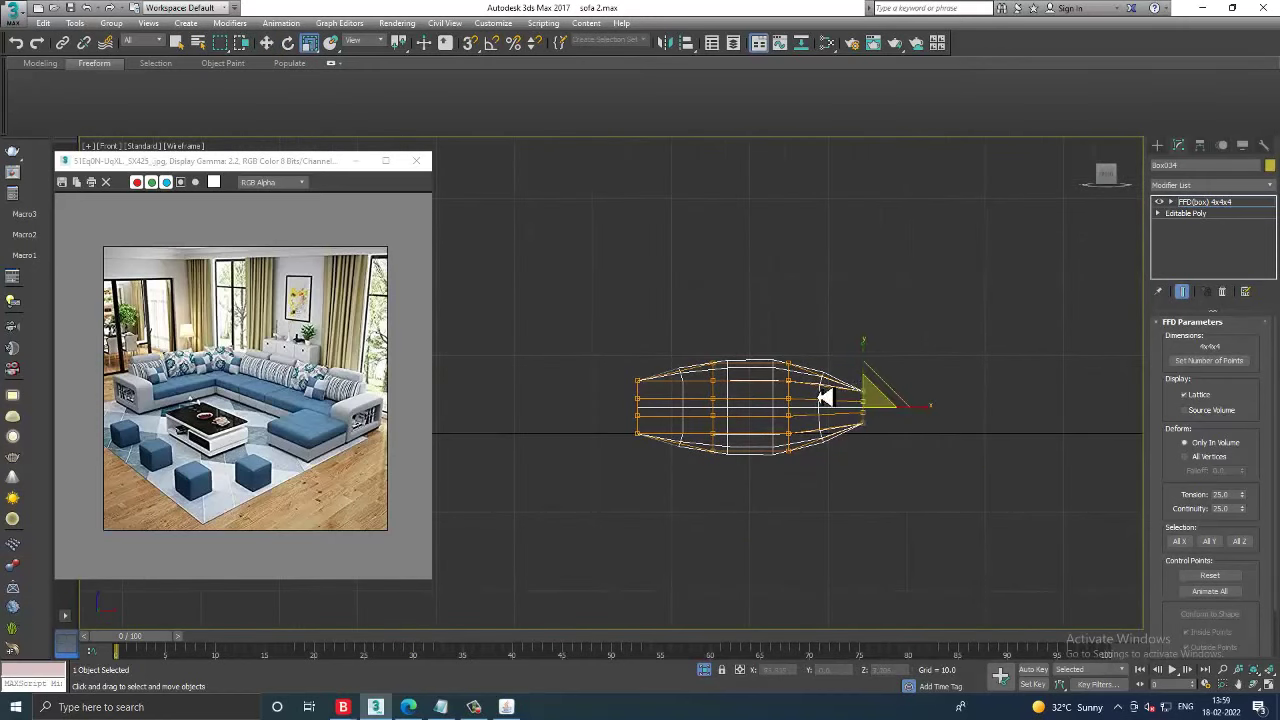
middle_drag(599, 339, 690, 346)
drag(690, 346, 763, 496)
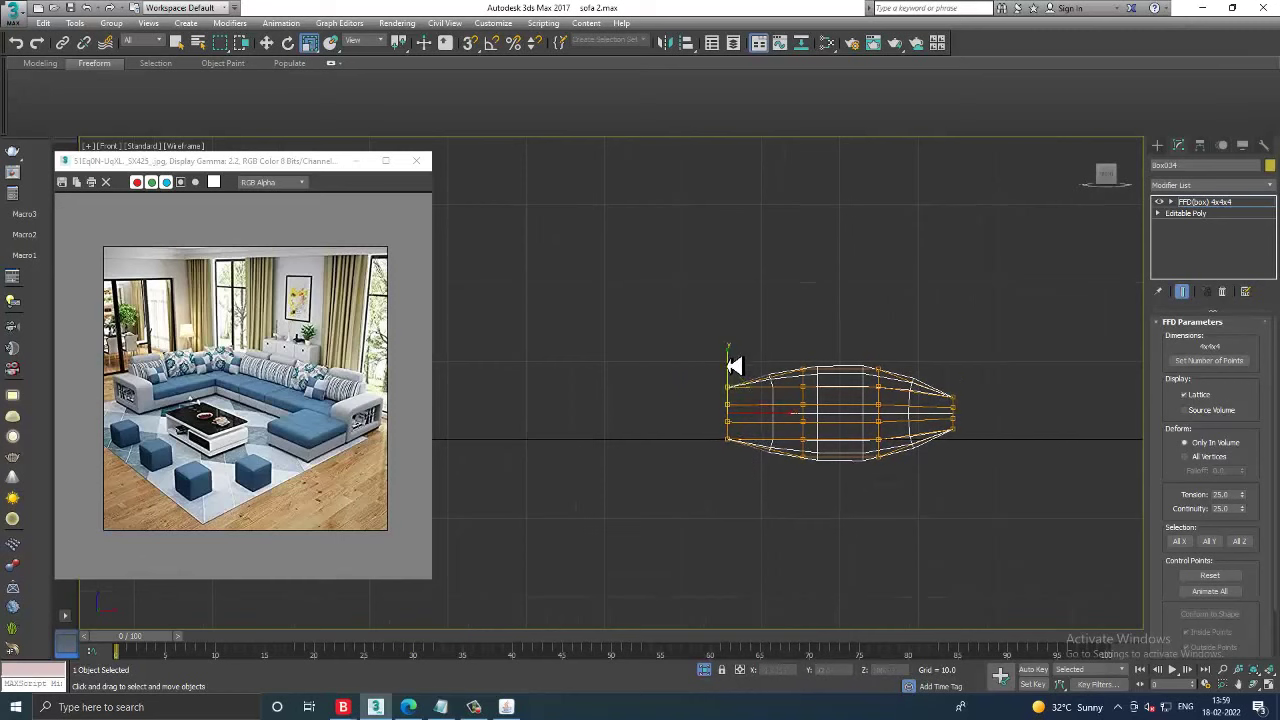
- In the Left view, narrow the FFD lattice's right end as well
key(alt+w)
right_click(534, 503)
key(alt+w)
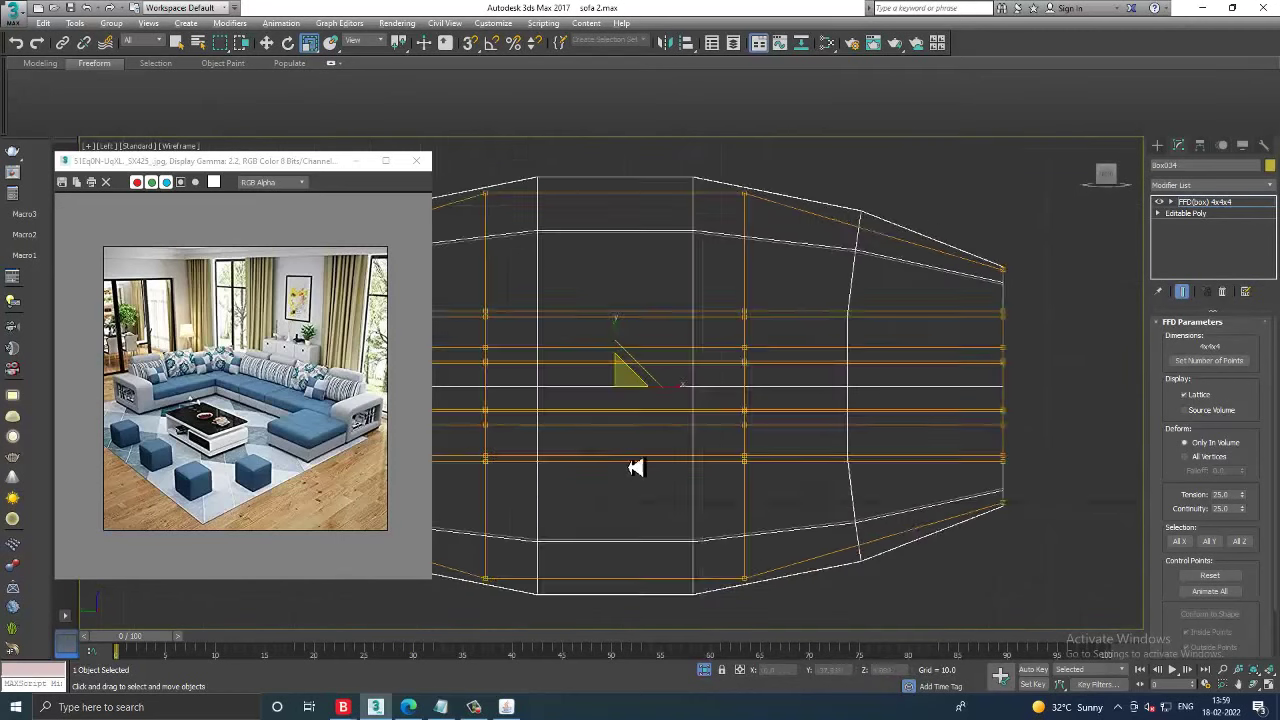
scroll(703, 430, down, 2)
click(852, 348)
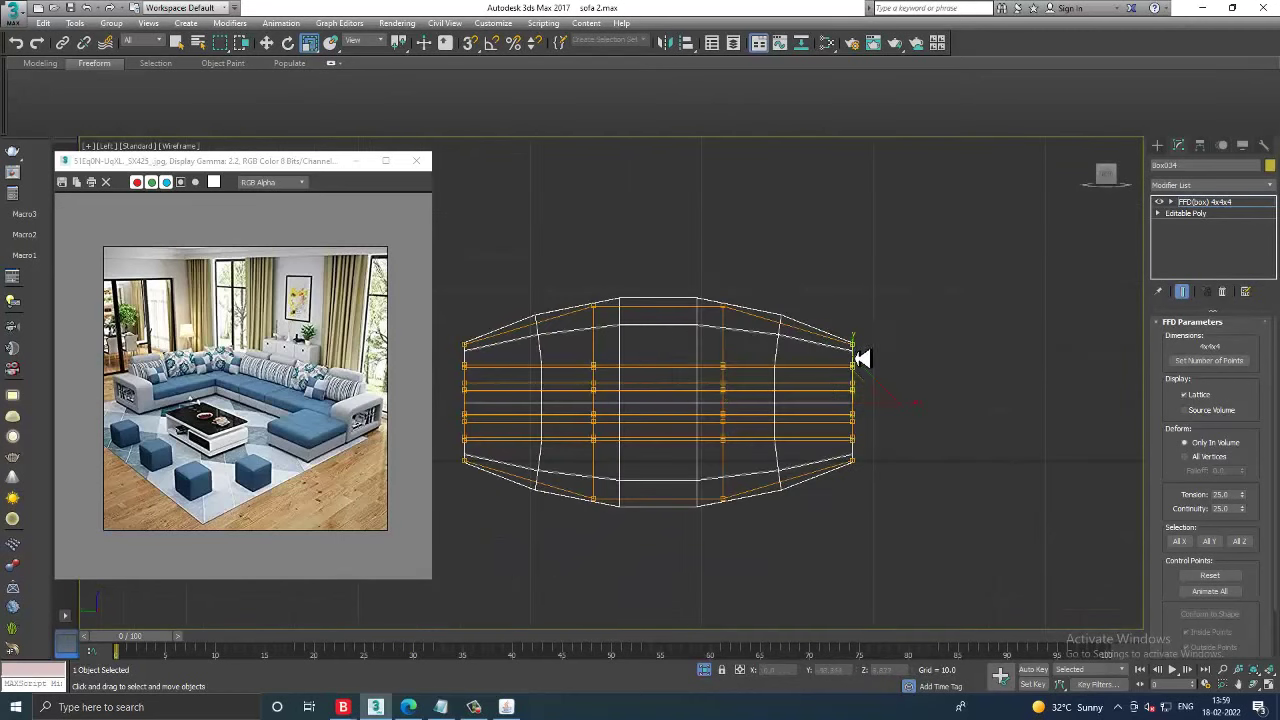
middle_drag(641, 420, 823, 429)
click(629, 394)
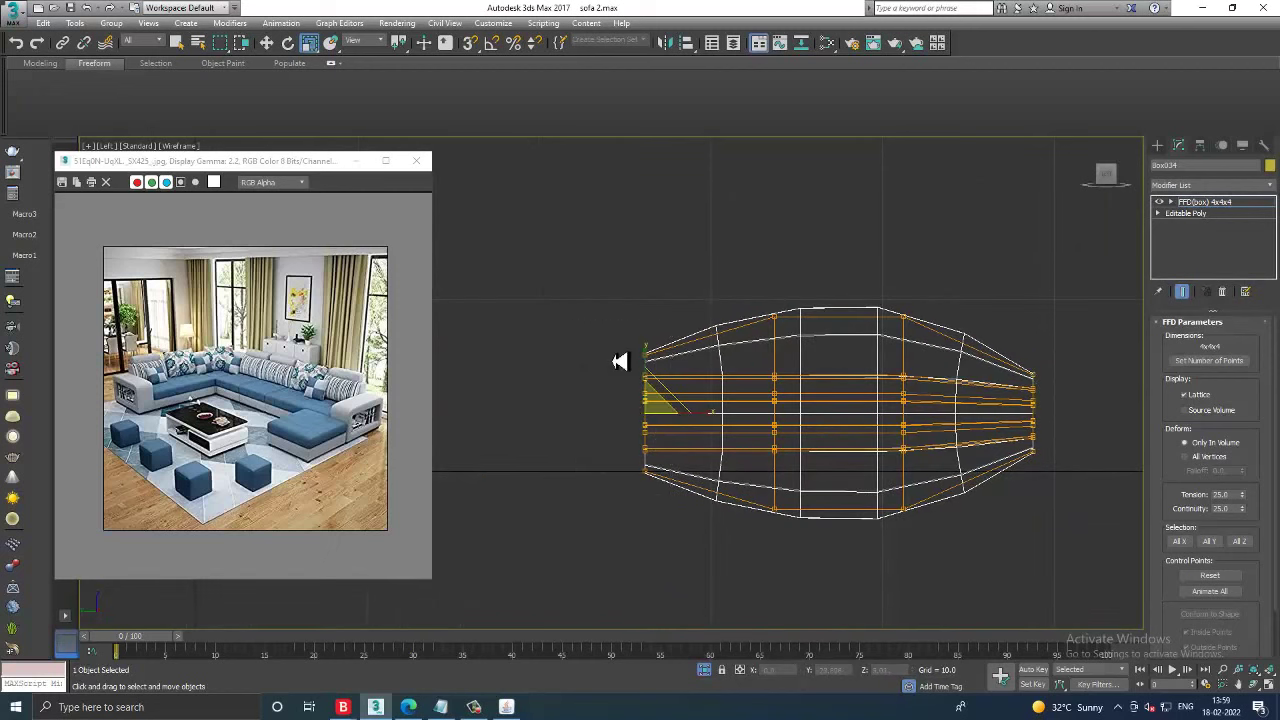
- In the Front view, push the right- and left-edge control points outward along X
key(alt+w)
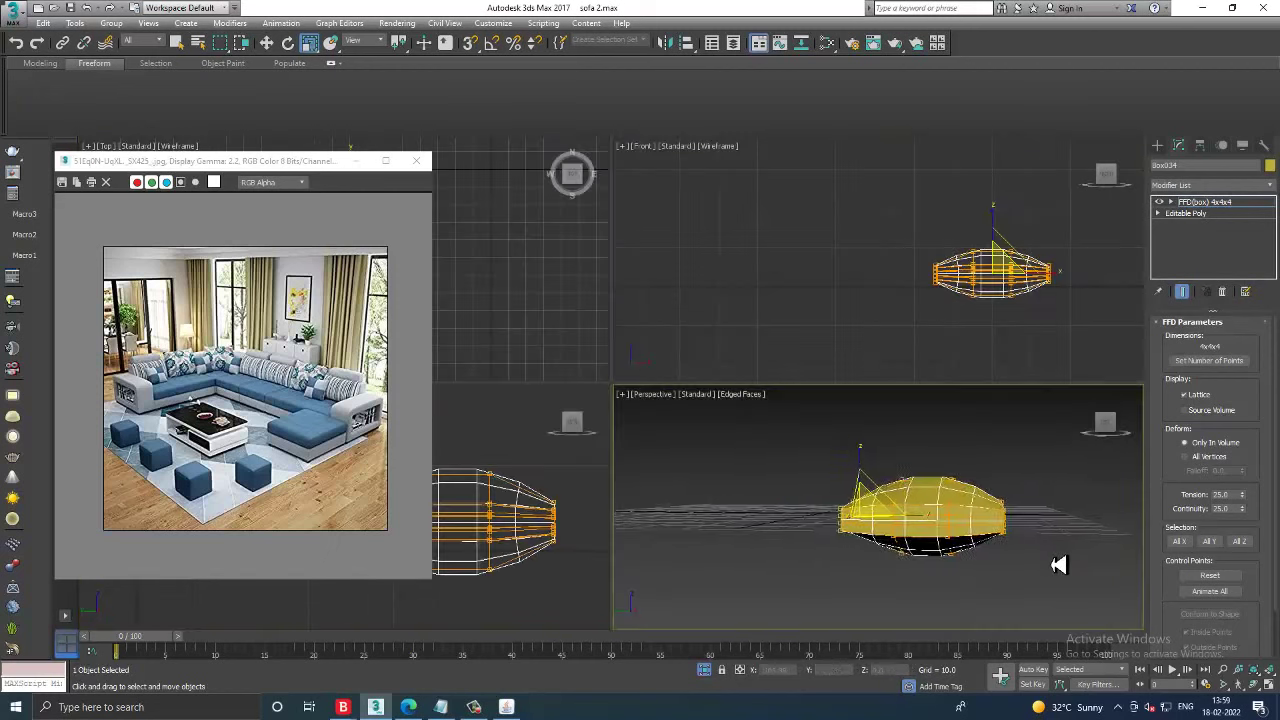
right_click(1057, 563)
key(alt+w)
key(alt+w)
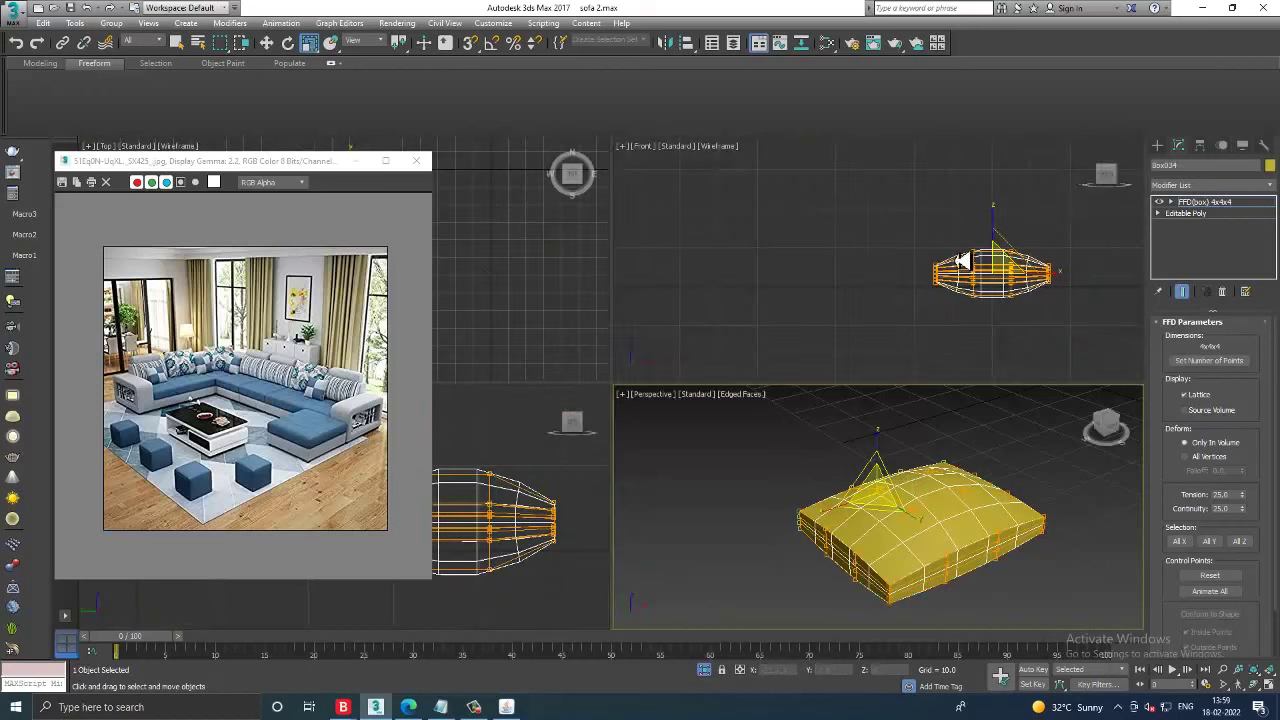
right_click(930, 300)
key(alt+w)
scroll(823, 443, up, 3)
scroll(904, 396, up, 2)
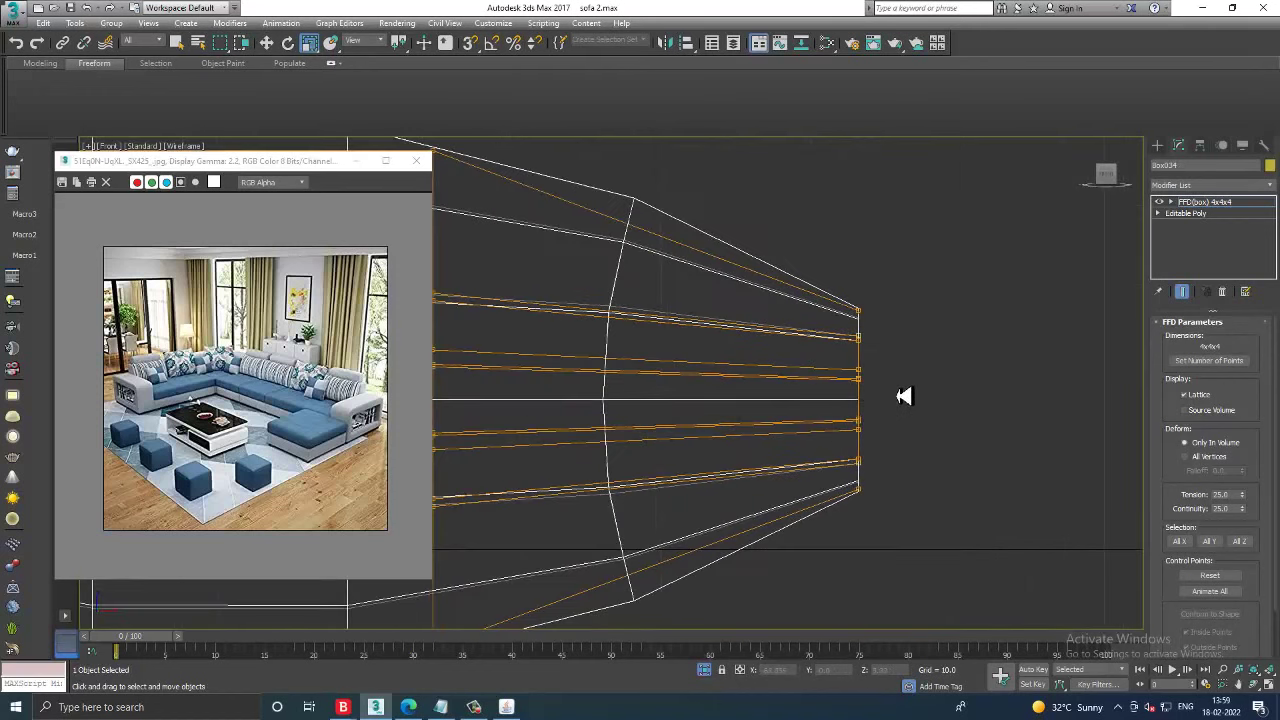
drag(902, 457, 904, 455)
key(w)
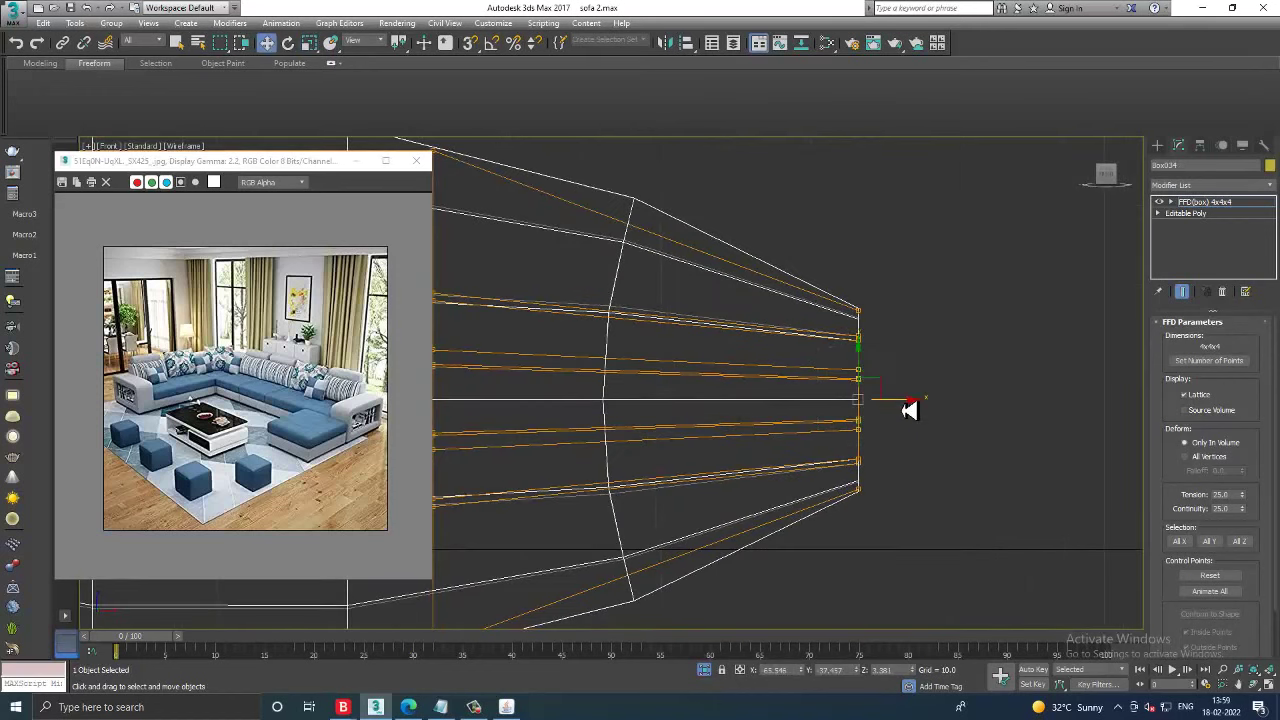
drag(908, 410, 925, 412)
scroll(894, 408, up, 3)
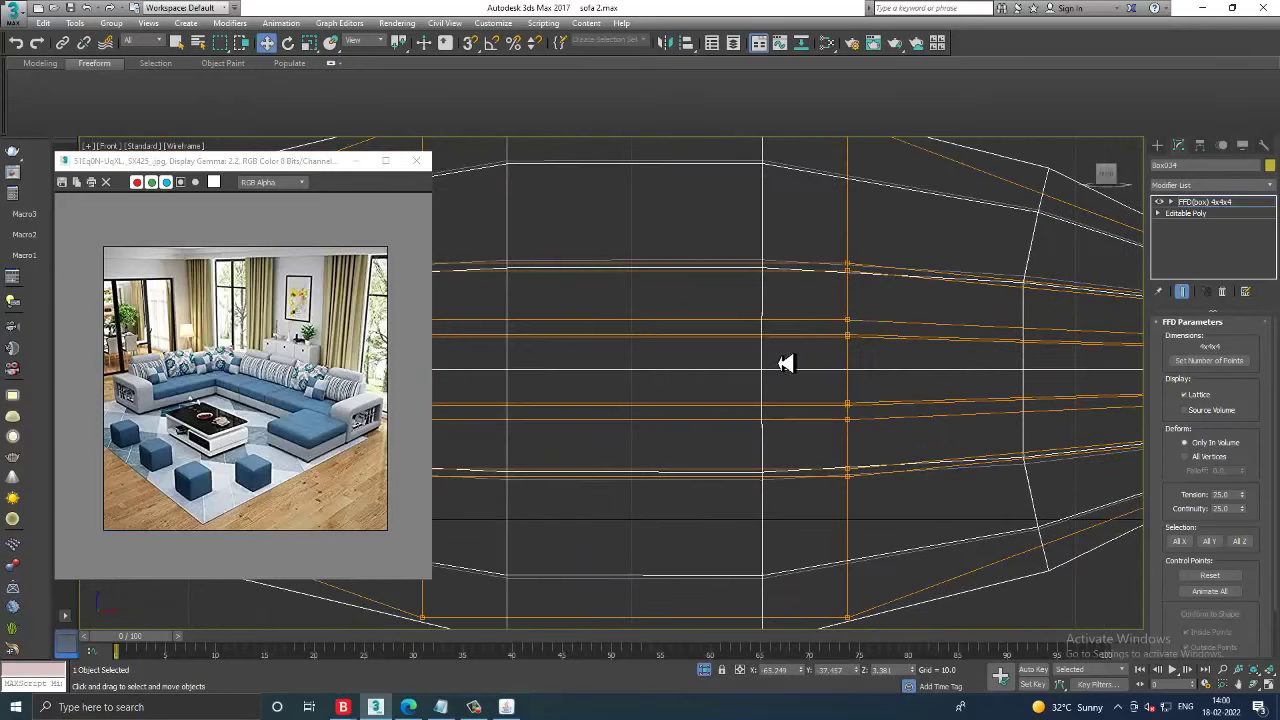
middle_drag(786, 363, 1143, 408)
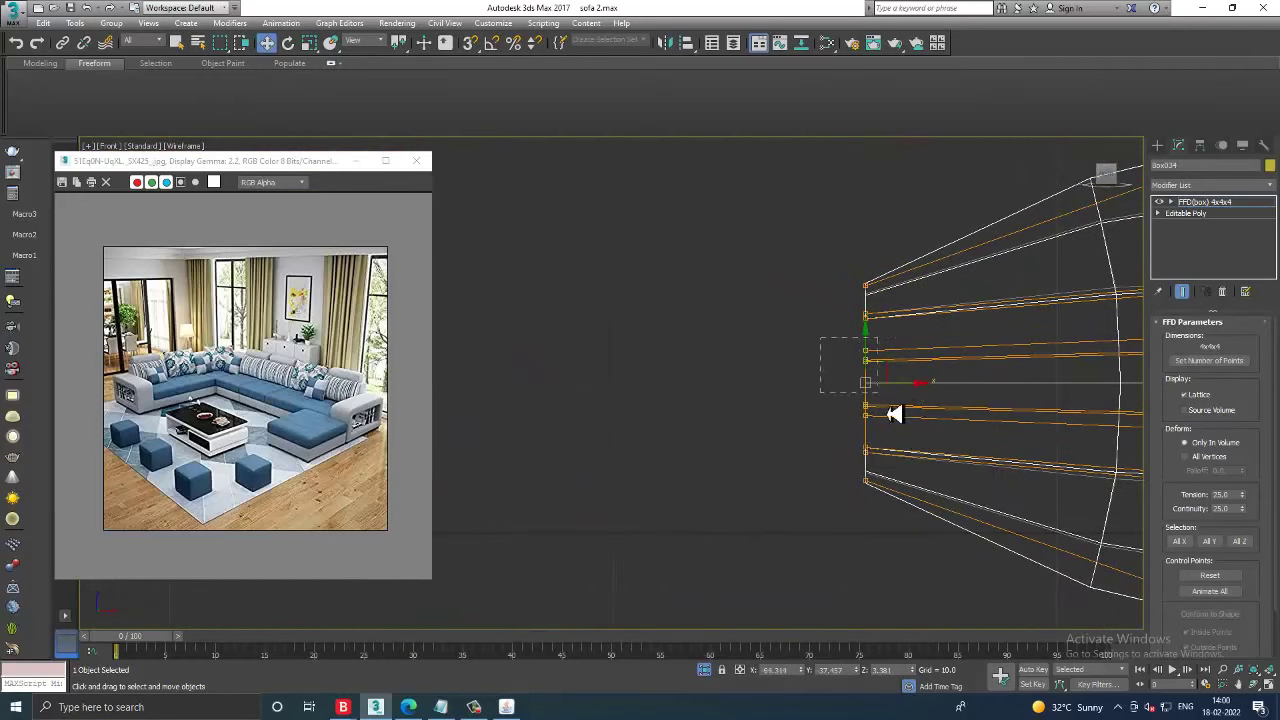
drag(921, 396, 919, 396)
- Orbit and zoom around the cushion to check its tapered, lens-shaped profile
key(alt+w)
key(alt+w)
mouse_move(968, 483)
alt+middle_down()
mouse_move(950, 450)
mouse_move(1034, 443)
alt+middle_up()
key(alt+w)
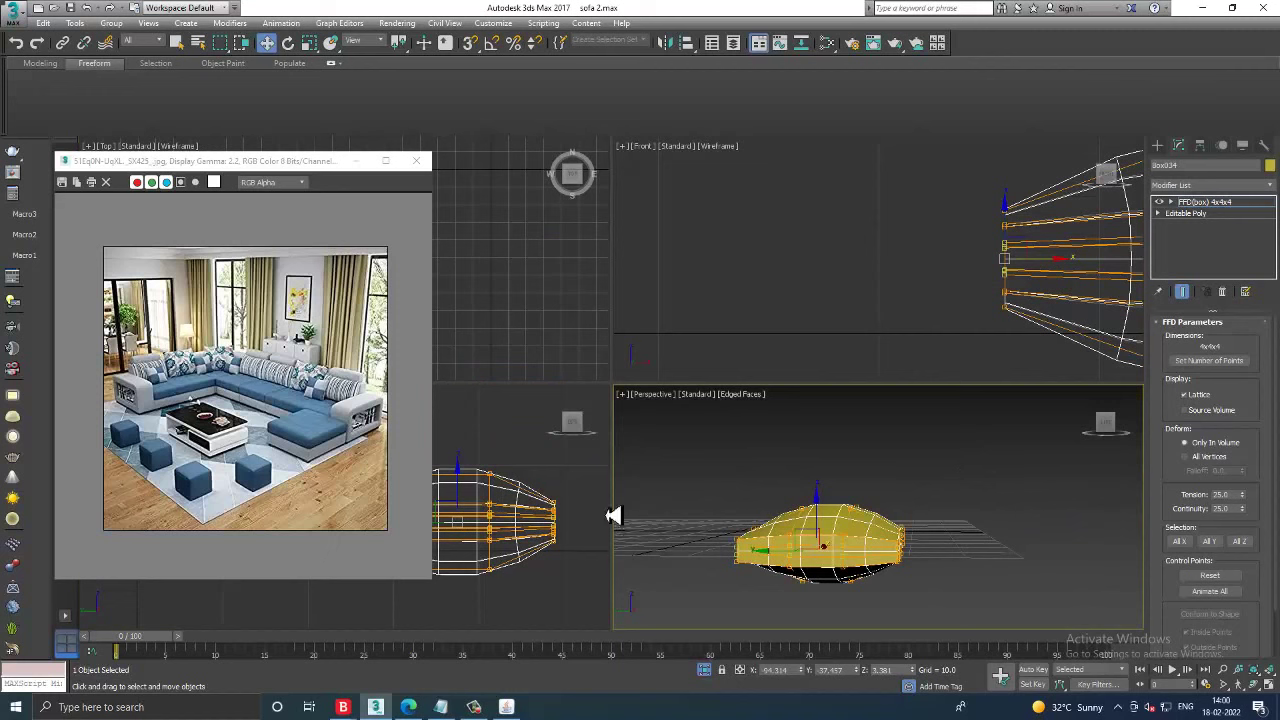
scroll(863, 357, up, 3)
key(alt+w)
scroll(884, 343, down, 3)
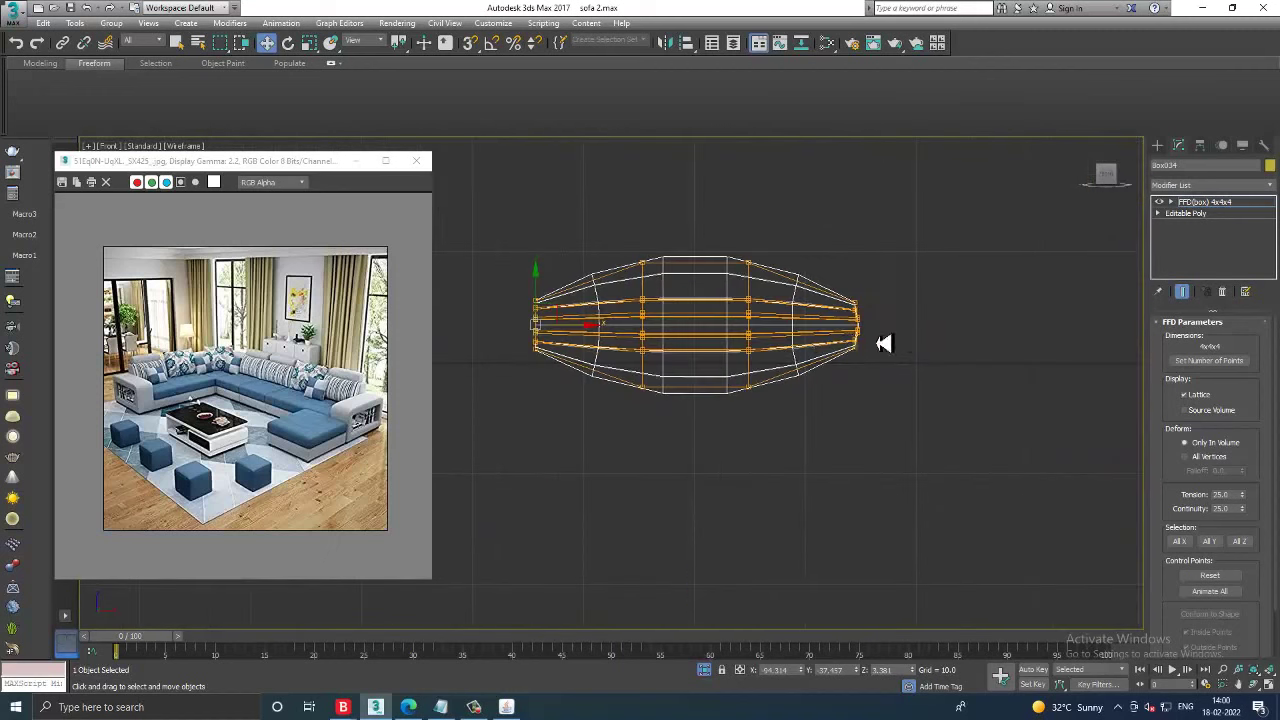
scroll(884, 343, up, 3)
key(alt+w)
key(alt+w)
scroll(837, 523, down, 2)
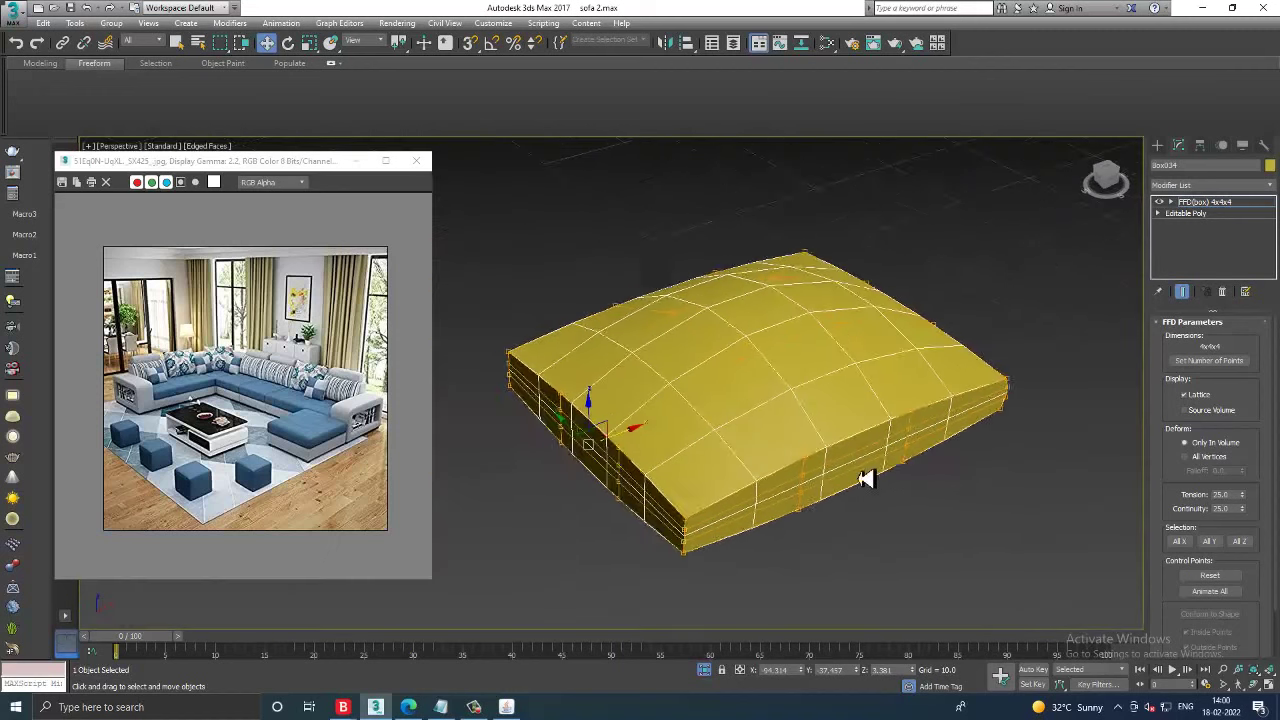
- Add TurboSmooth to round the cushion, then collapse it to an Editable Poly
click(1222, 186)
scroll(1205, 262, down, 10)
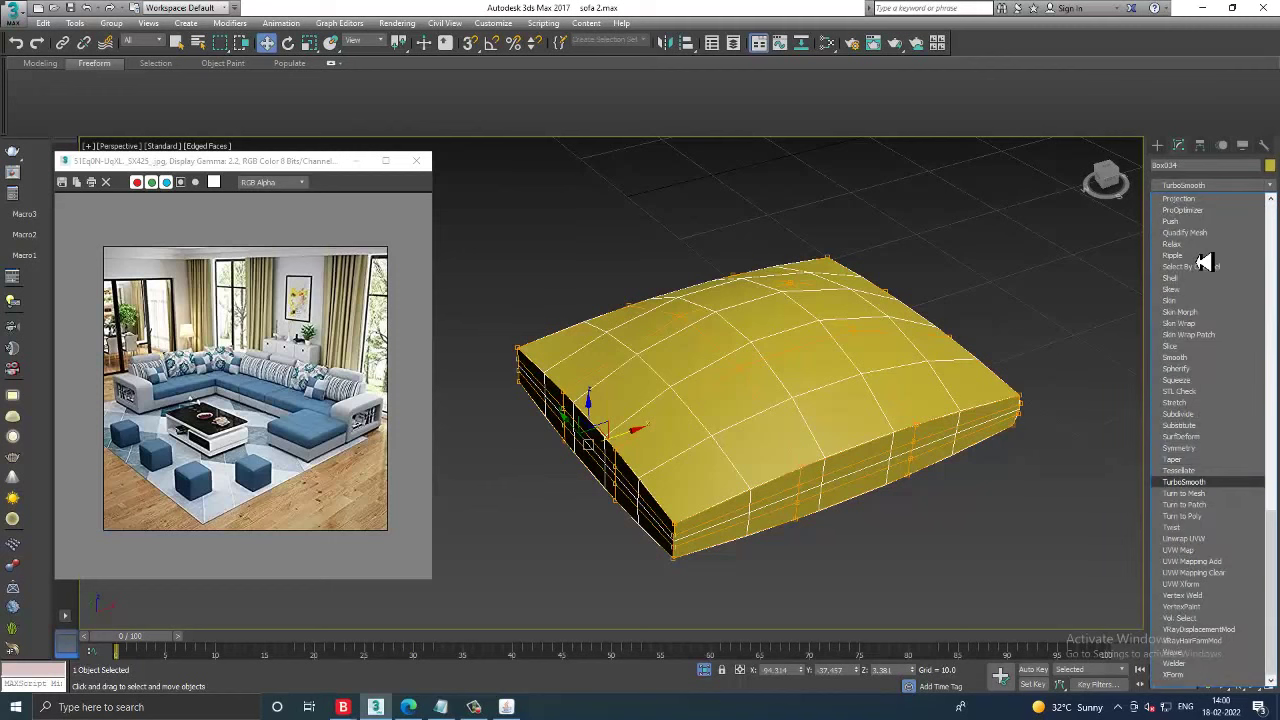
click(1185, 482)
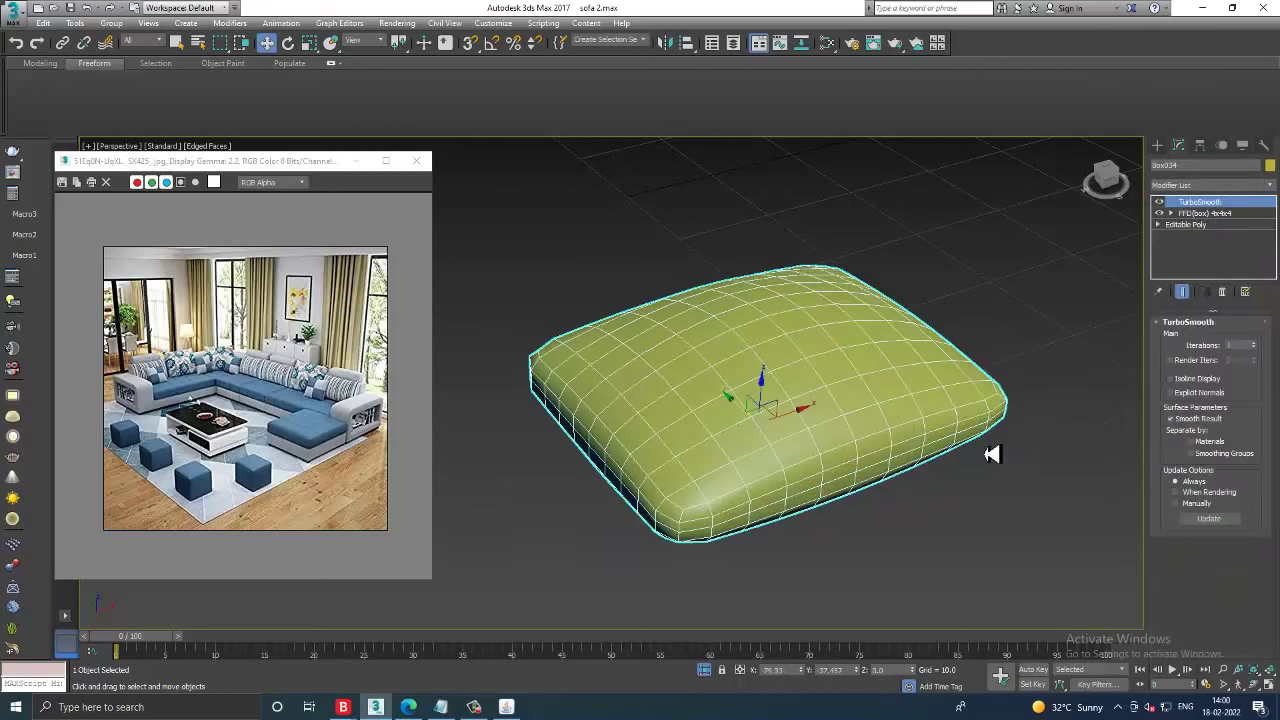
mouse_move(991, 454)
alt+middle_down()
mouse_move(1006, 386)
mouse_move(857, 363)
mouse_move(814, 437)
mouse_move(835, 459)
mouse_move(837, 420)
alt+middle_up()
right_click(770, 318)
mouse_move(830, 447)
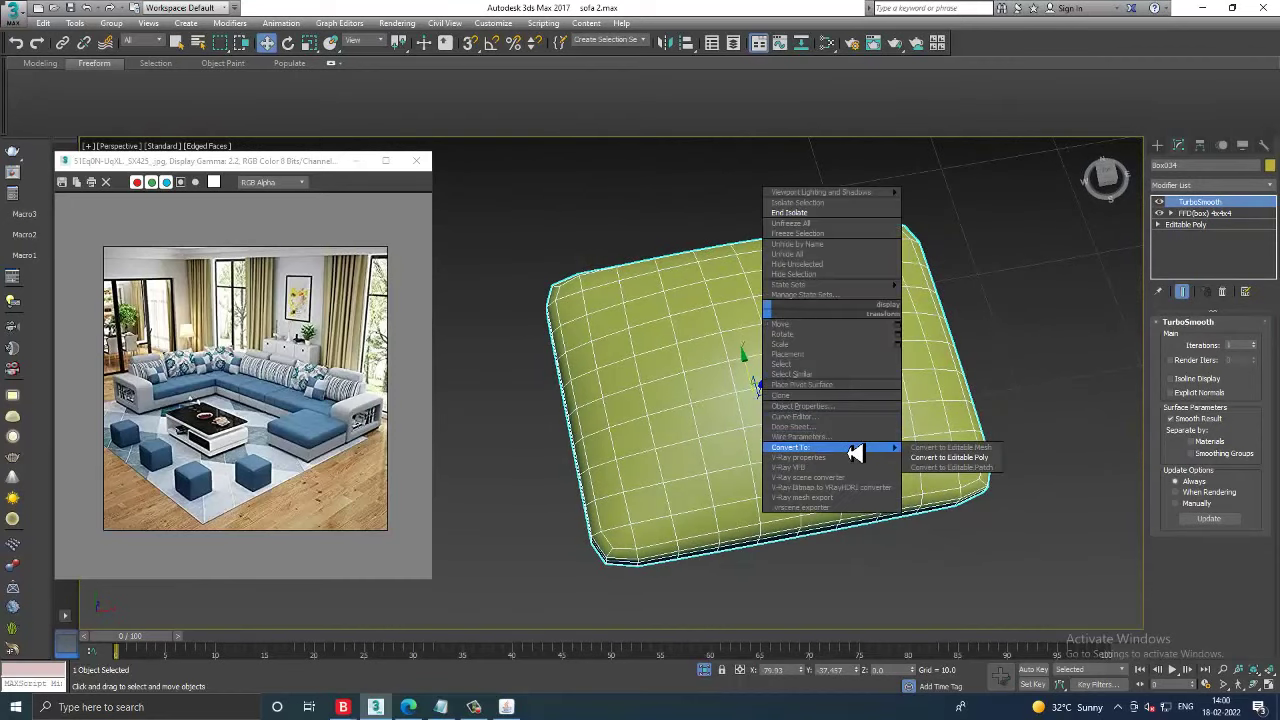
click(960, 457)
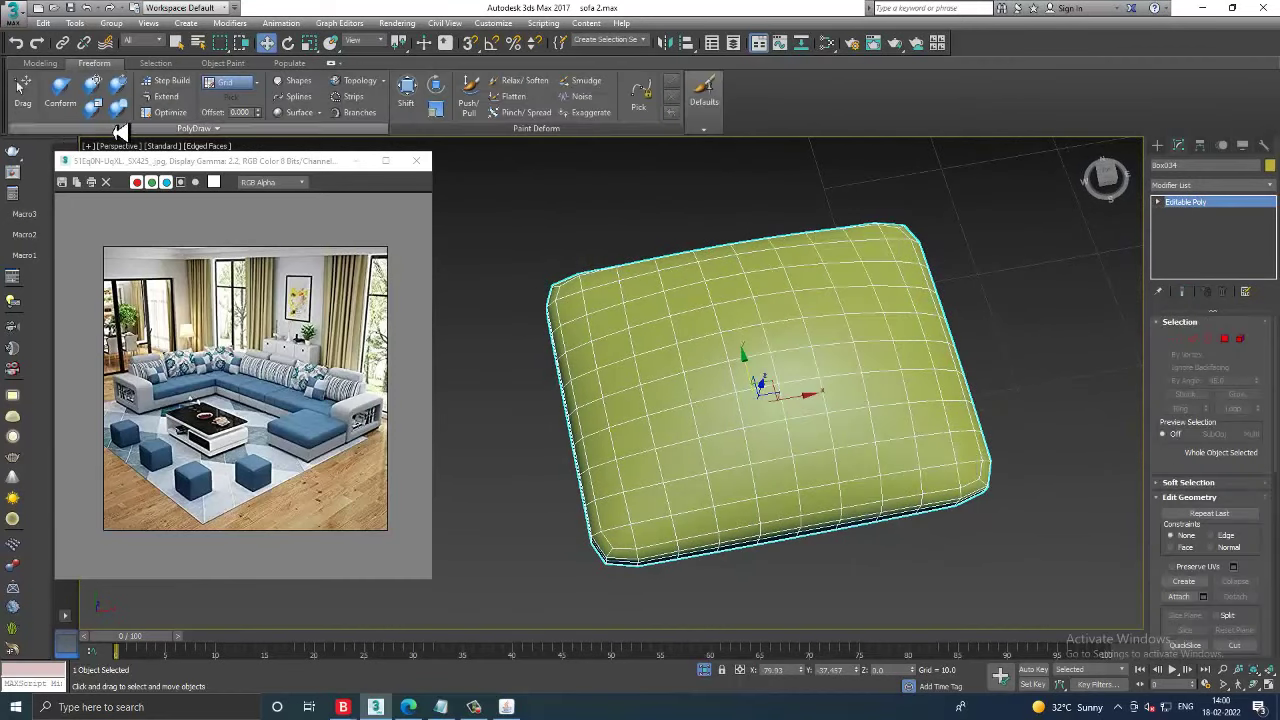
key(alt+w)
key(alt+w)
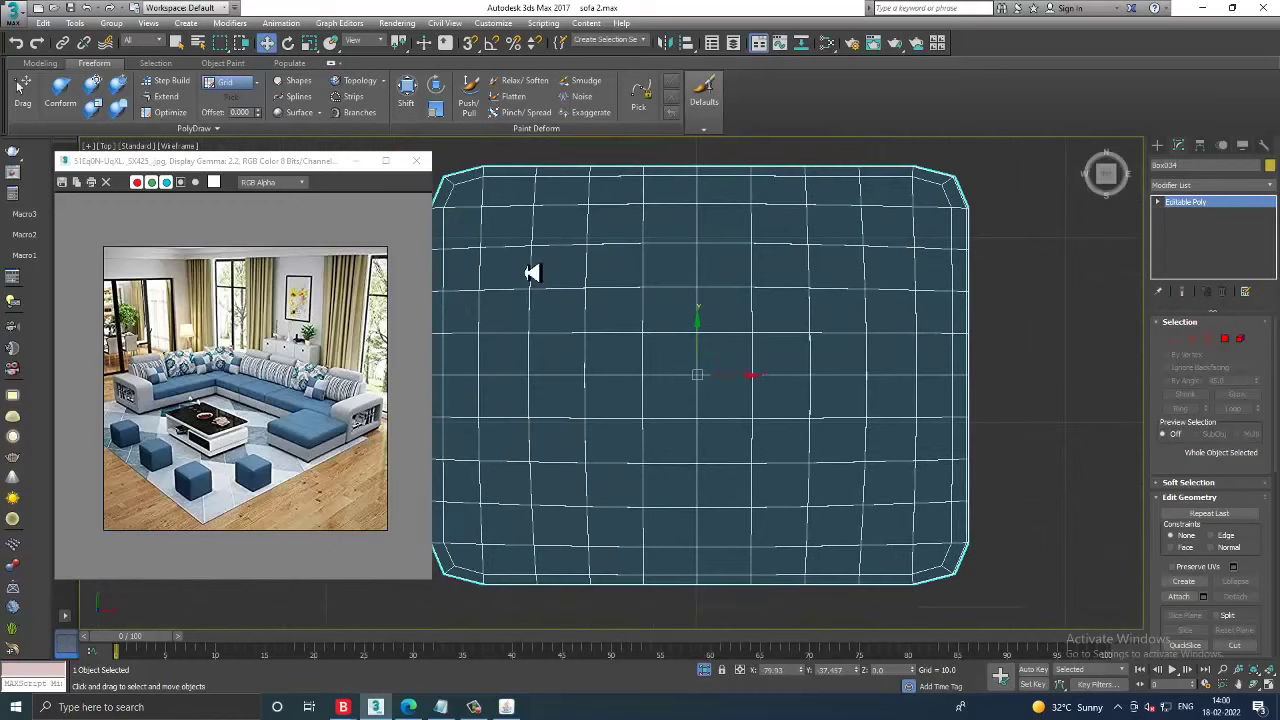
- With the Shift brush at falloff 348, pull the cushion's four corners and top edge outward
click(406, 95)
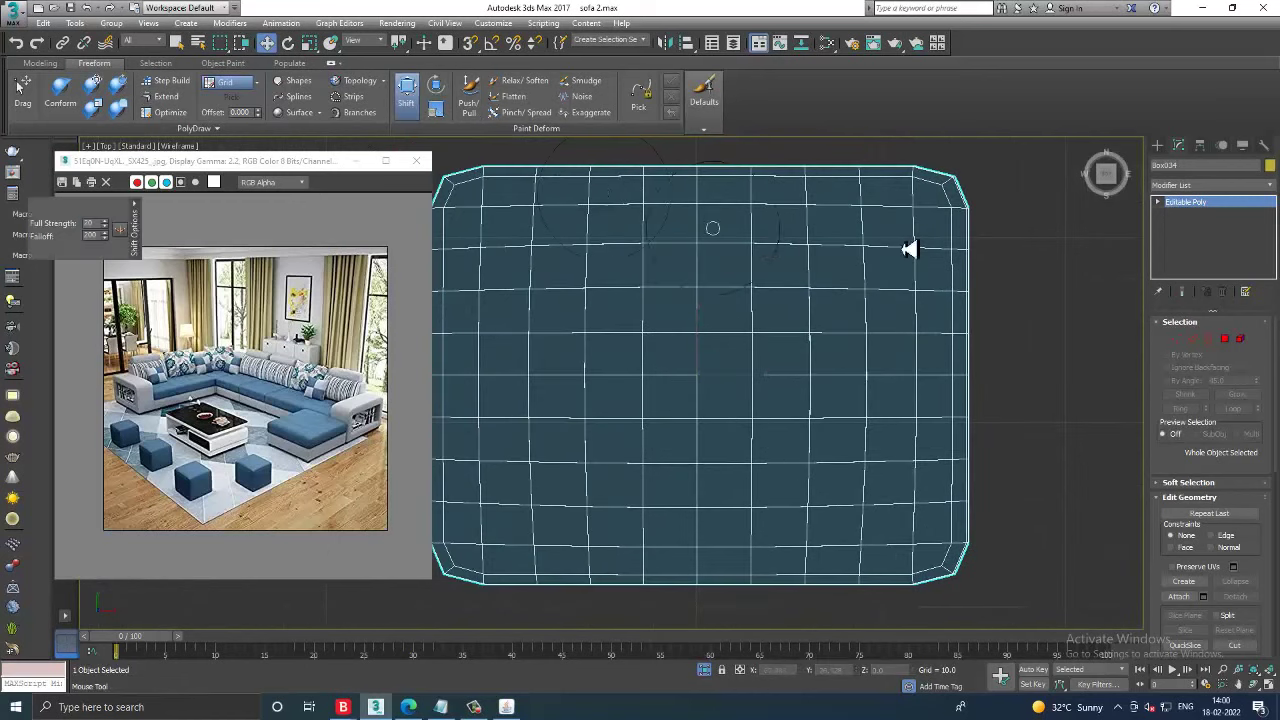
drag(908, 249, 949, 257)
key(ctrl+z)
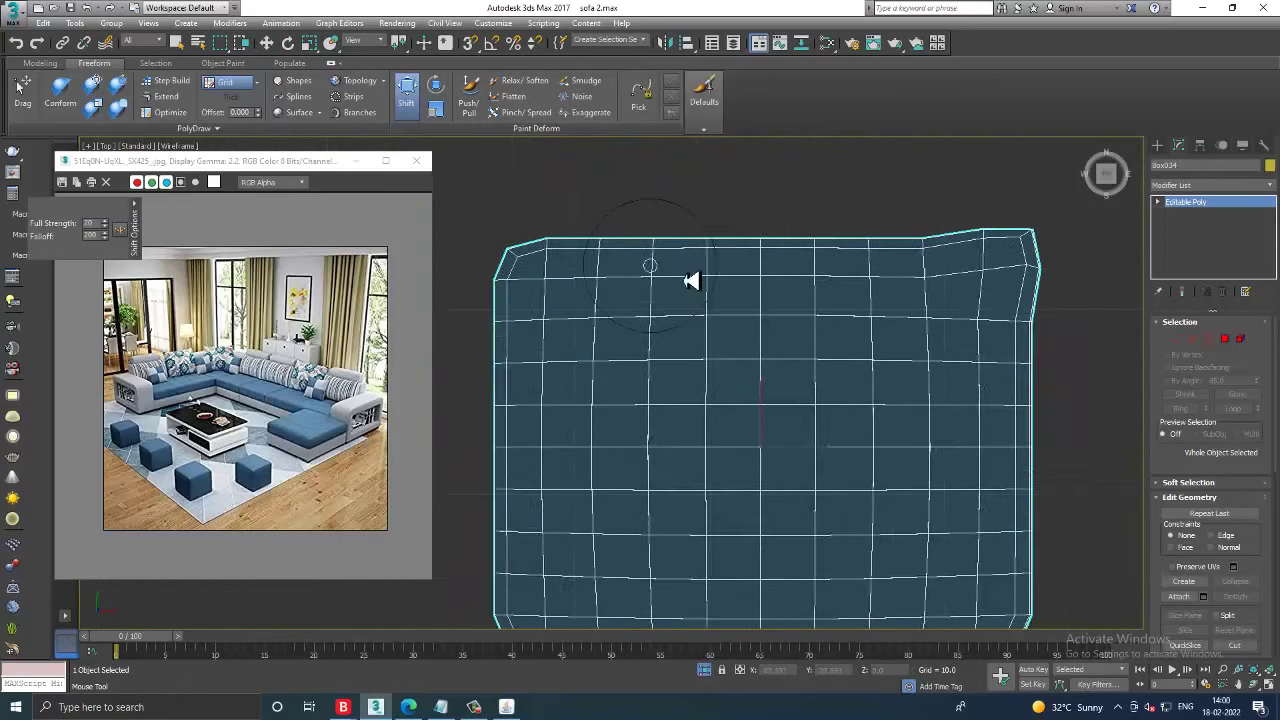
drag(110, 231, 120, 234)
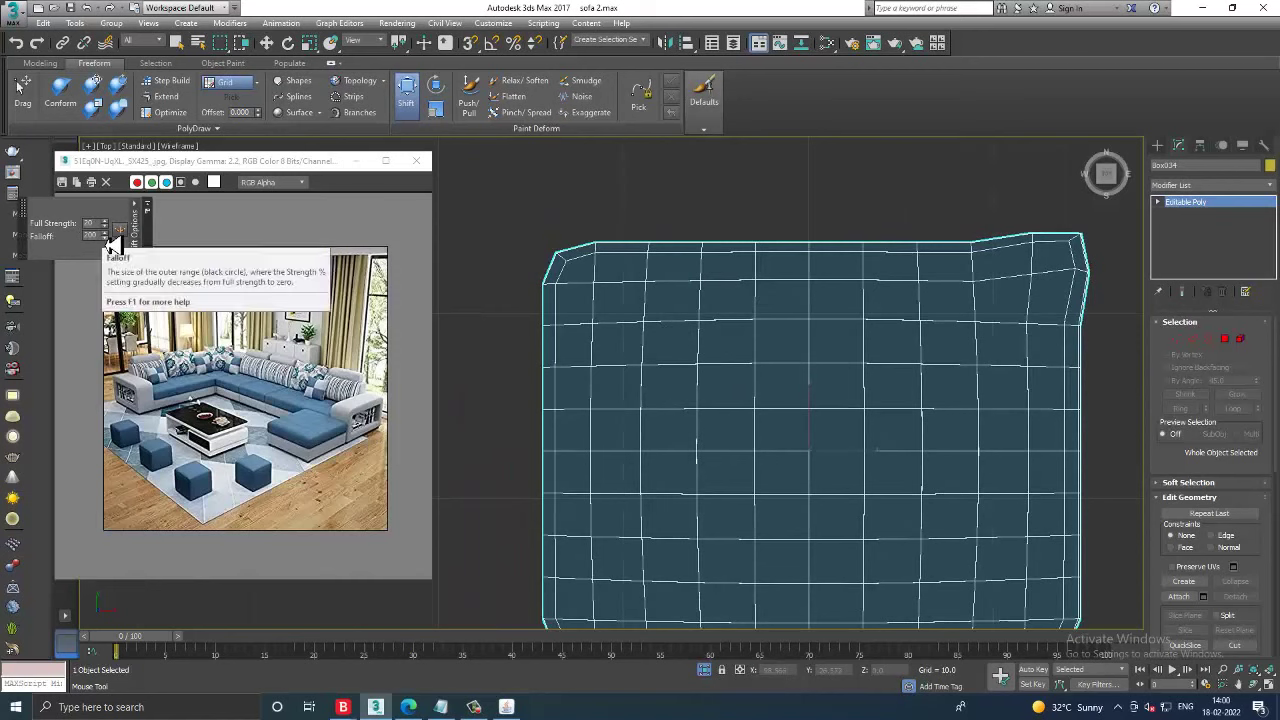
mouse_move(629, 277)
mouse_down()
mouse_move(563, 266)
mouse_move(583, 271)
mouse_up()
drag(1086, 271, 1092, 200)
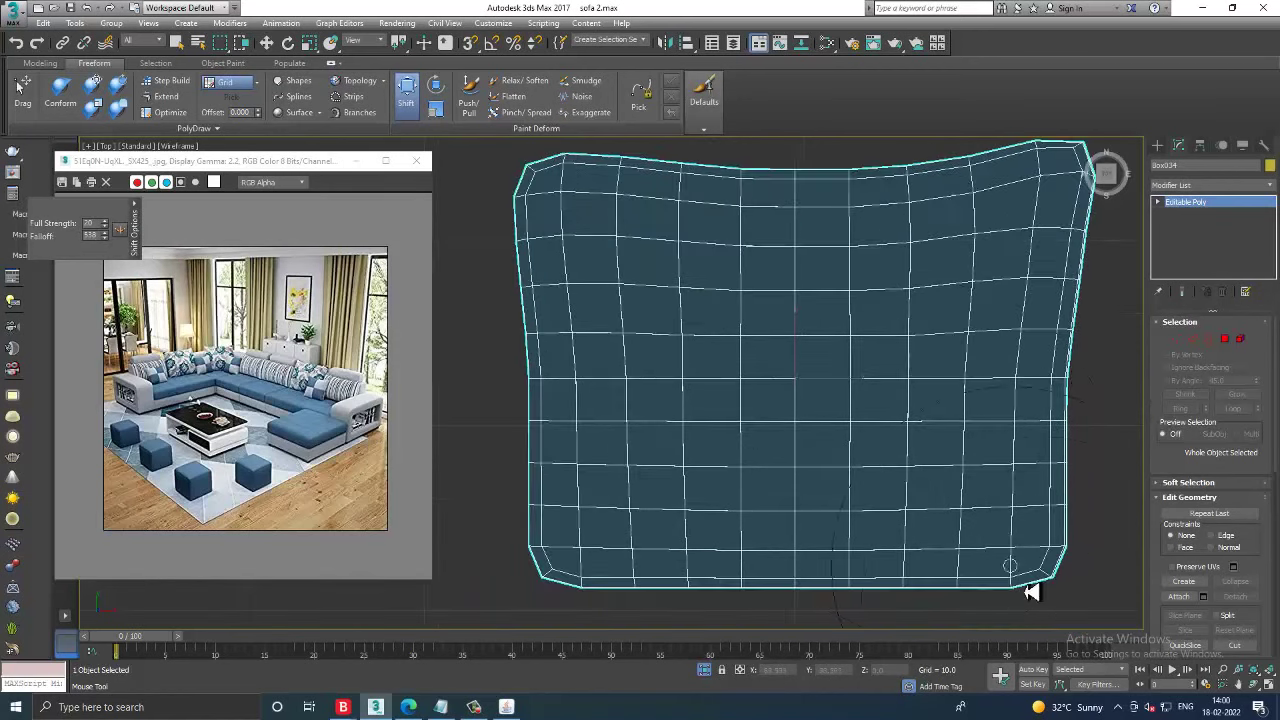
drag(1036, 590, 1088, 630)
drag(634, 596, 529, 598)
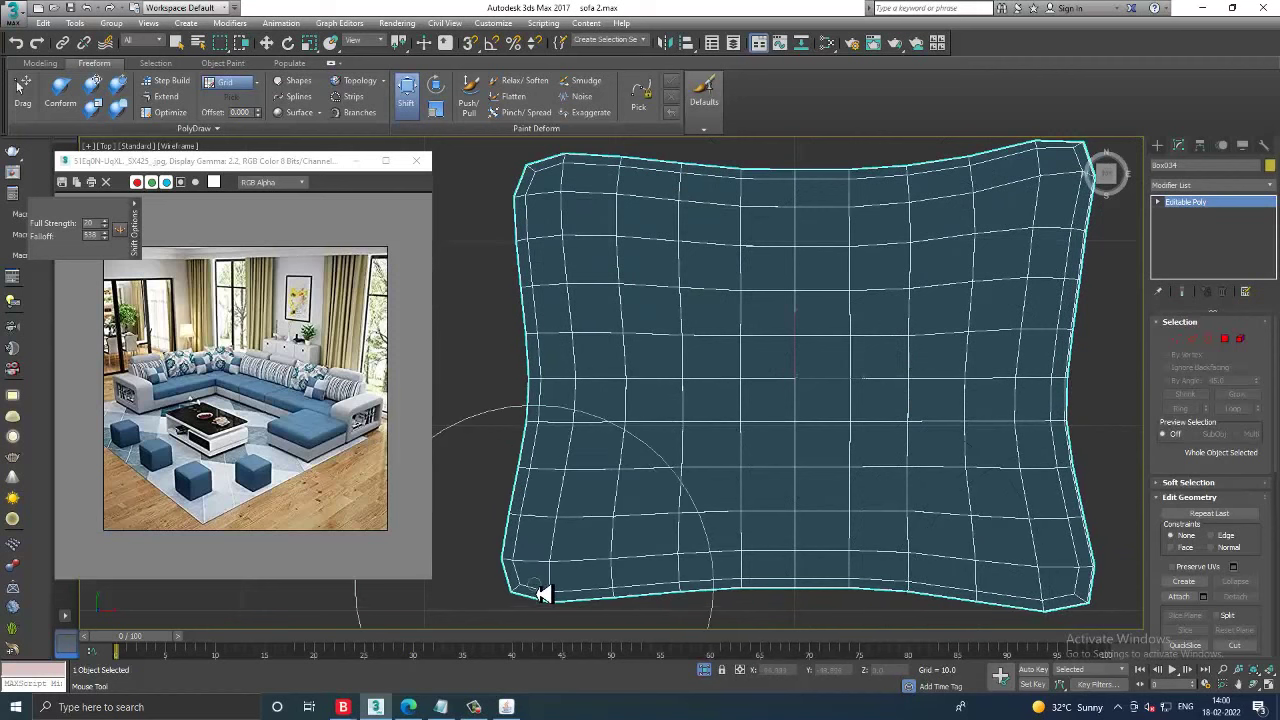
key(alt+w)
key(alt+w)
right_click(866, 454)
scroll(826, 437, down, 3)
- Rotate the new cushion so it stands upright
scroll(760, 486, down, 2)
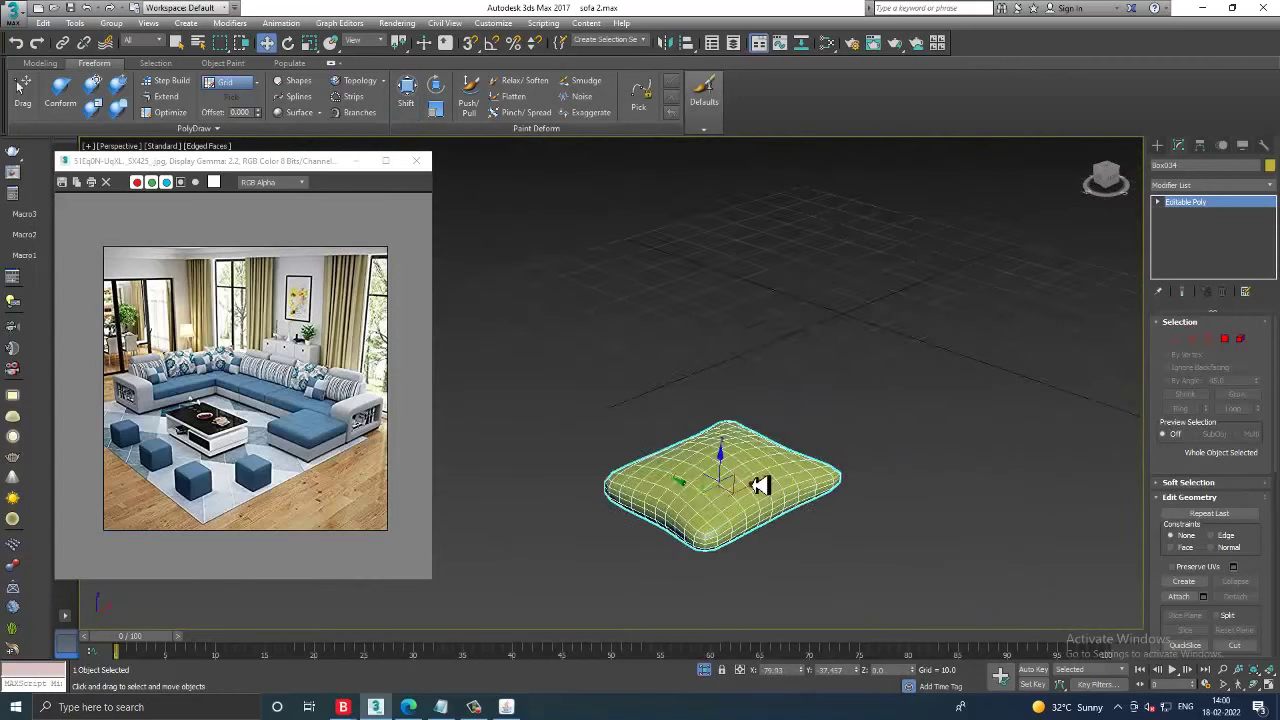
right_click(878, 360)
click(936, 273)
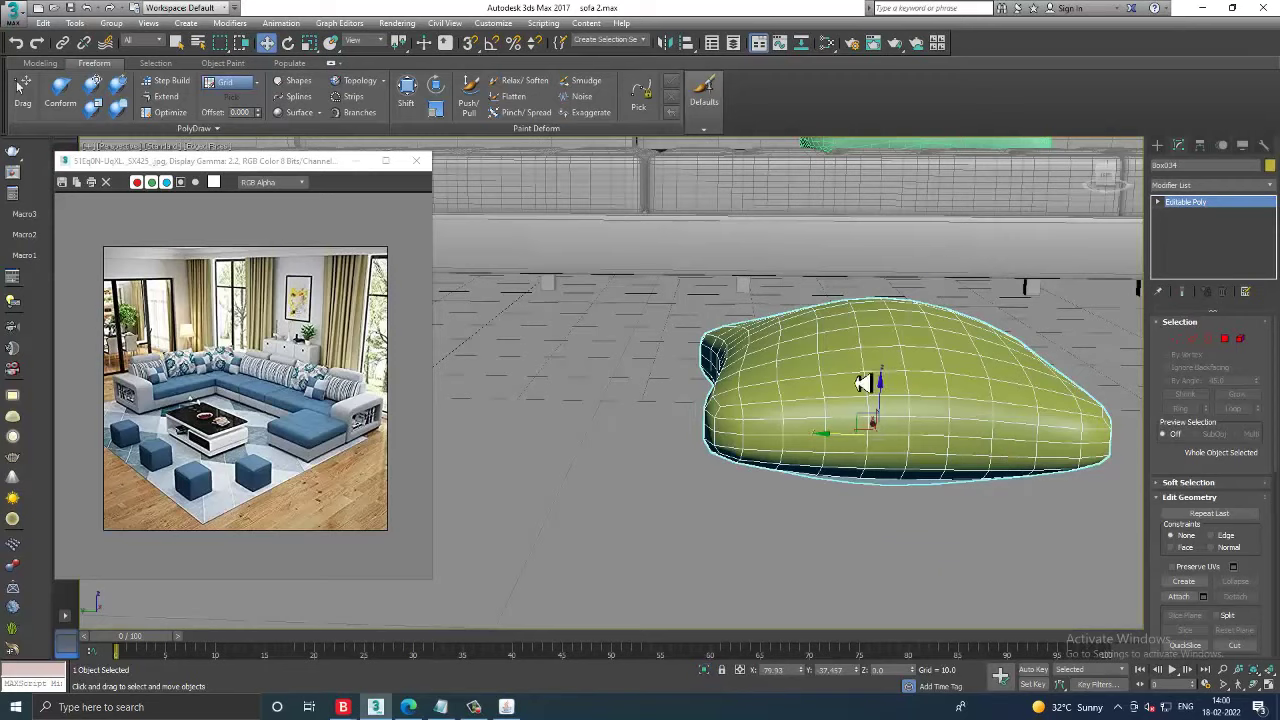
scroll(800, 400, down, 3)
mouse_move(755, 408)
alt+middle_down()
mouse_move(820, 414)
mouse_move(703, 389)
alt+middle_up()
key(e)
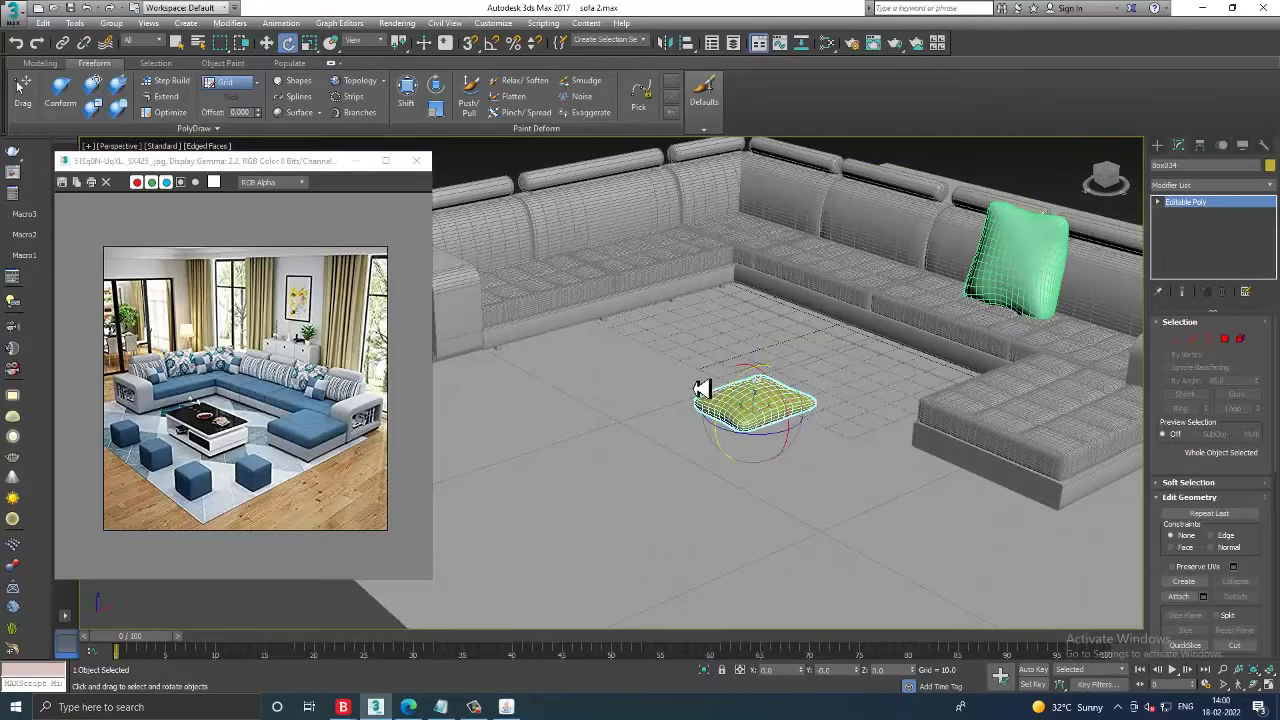
drag(737, 393, 680, 490)
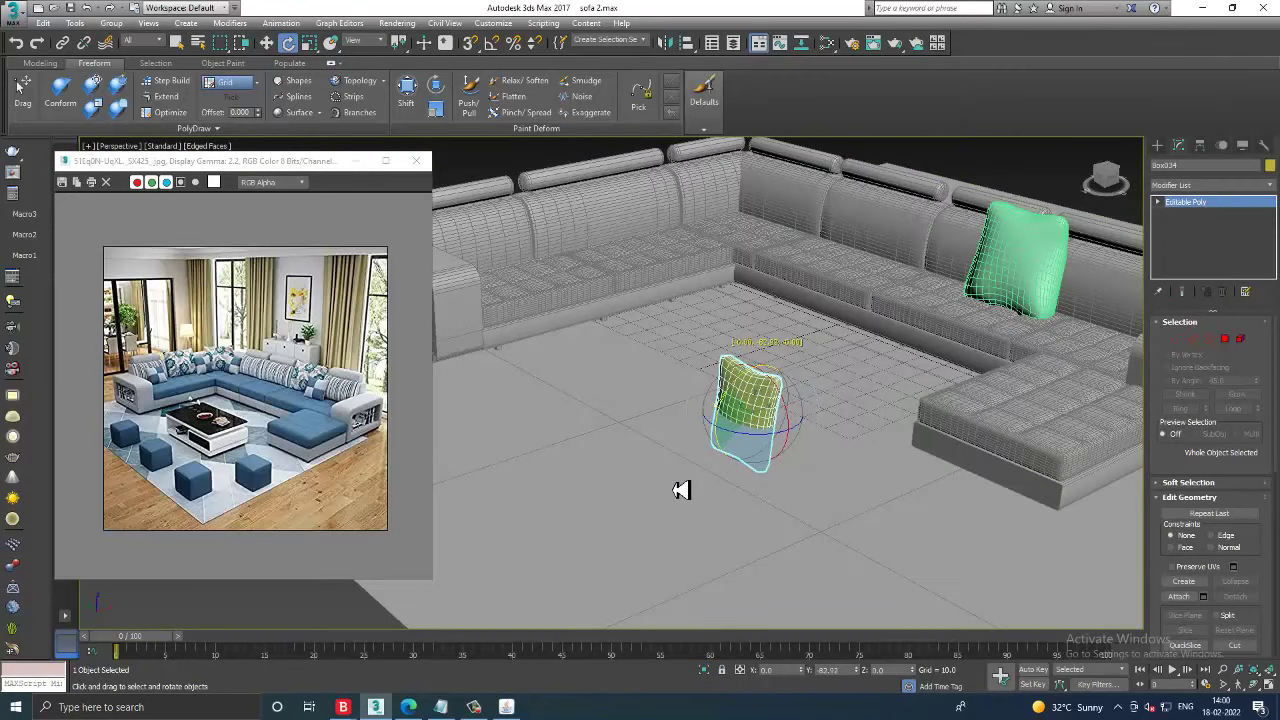
- Move the upright cushion onto the seat, right against the green cushion
key(w)
mouse_move(791, 414)
mouse_down()
mouse_move(1096, 309)
mouse_move(1080, 282)
mouse_up()
alt+middle_drag(1080, 282, 1086, 291)
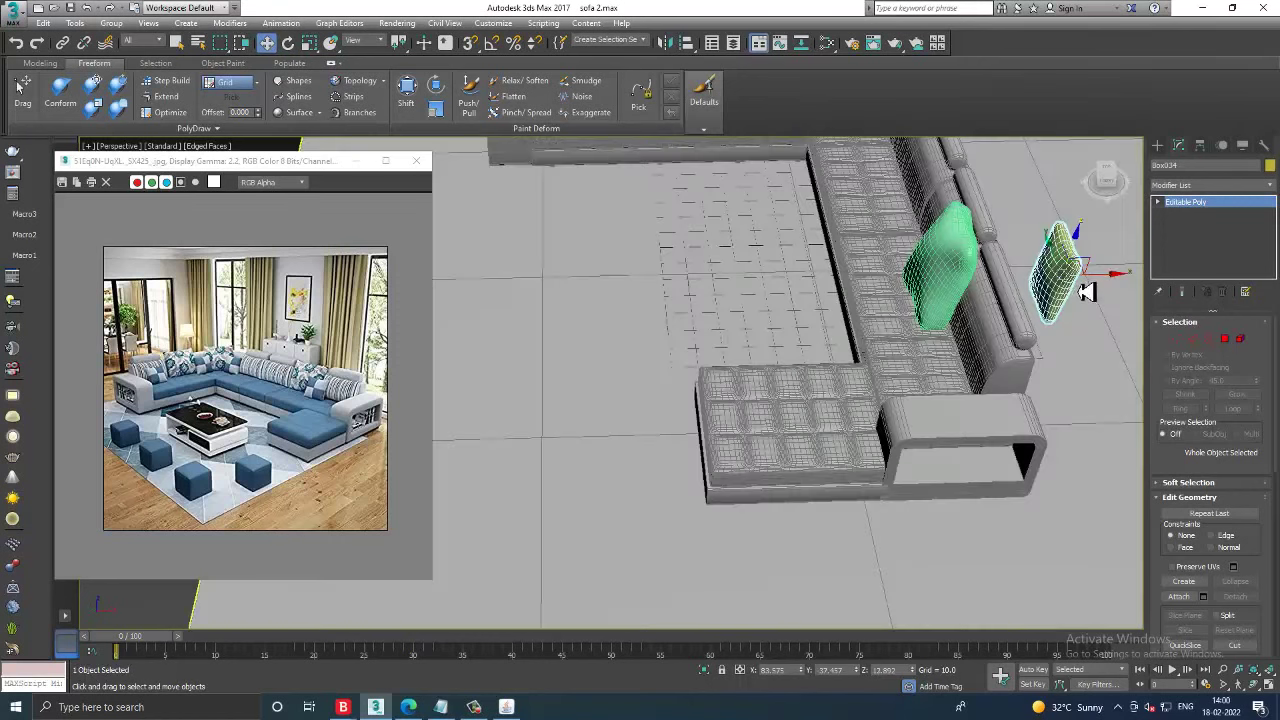
drag(1113, 284, 980, 308)
alt+middle_drag(957, 314, 921, 291)
drag(860, 291, 975, 285)
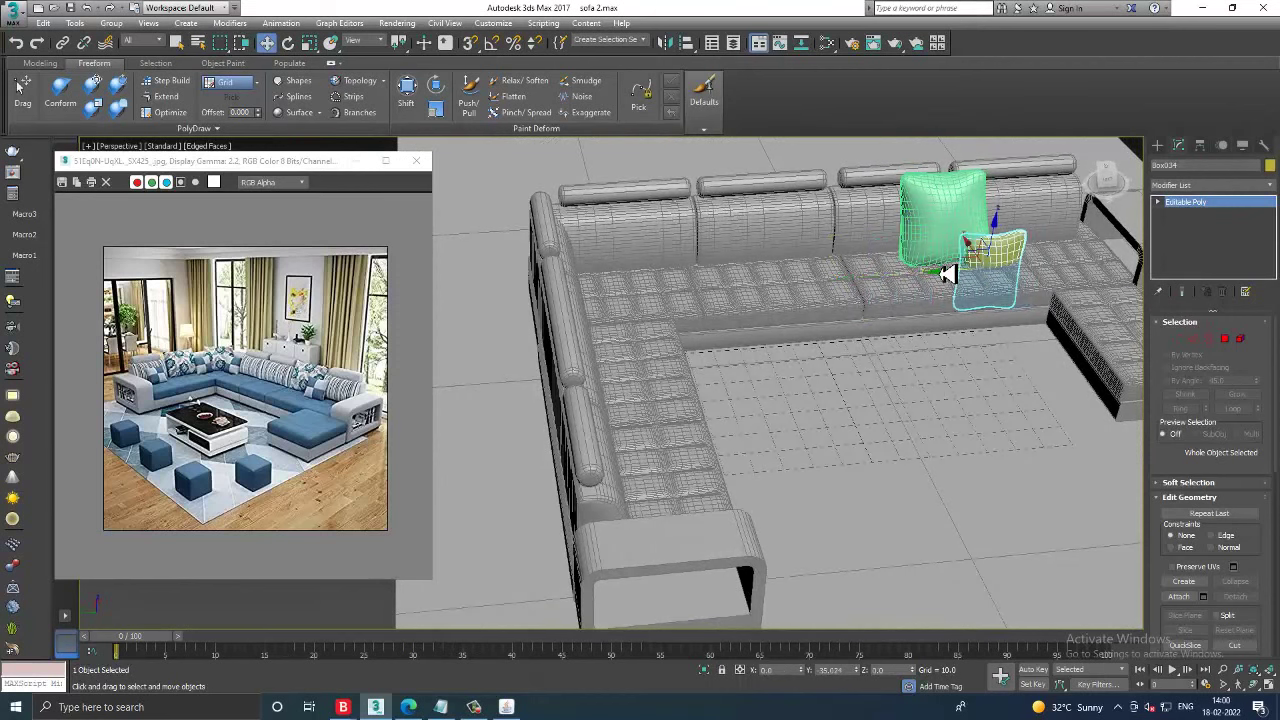
alt+middle_drag(960, 280, 920, 295)
scroll(897, 307, up, 2)
- Tilt the cushion to lean back and raise it slightly
key(e)
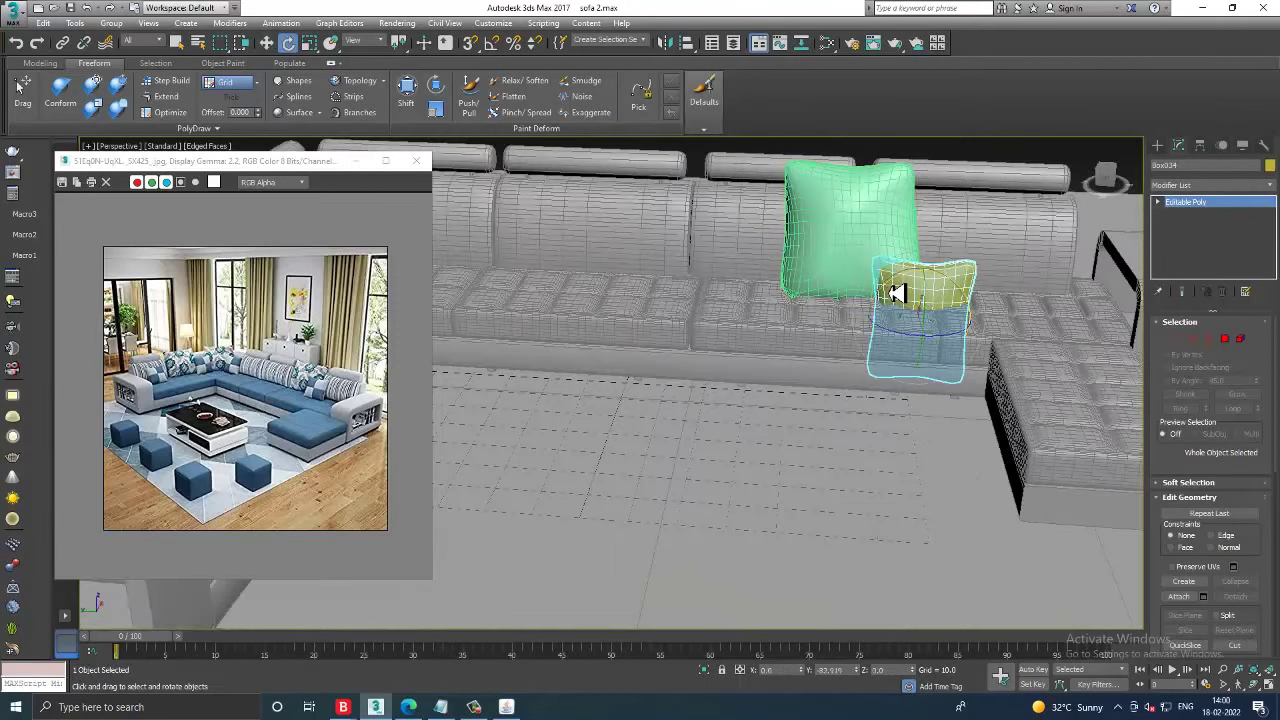
mouse_move(896, 292)
mouse_down()
mouse_move(1014, 277)
mouse_move(996, 270)
mouse_up()
key(w)
key(r)
key(w)
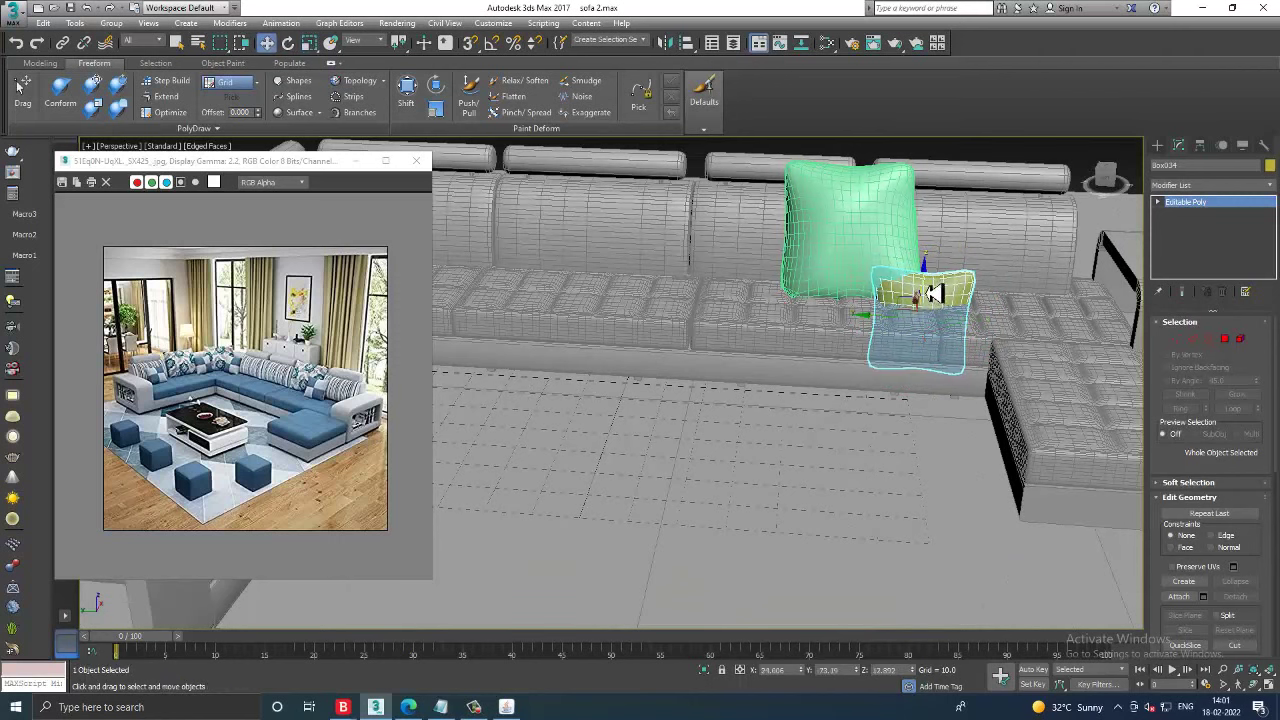
drag(930, 285, 925, 230)
alt+middle_drag(925, 230, 895, 270)
scroll(896, 270, up, 2)
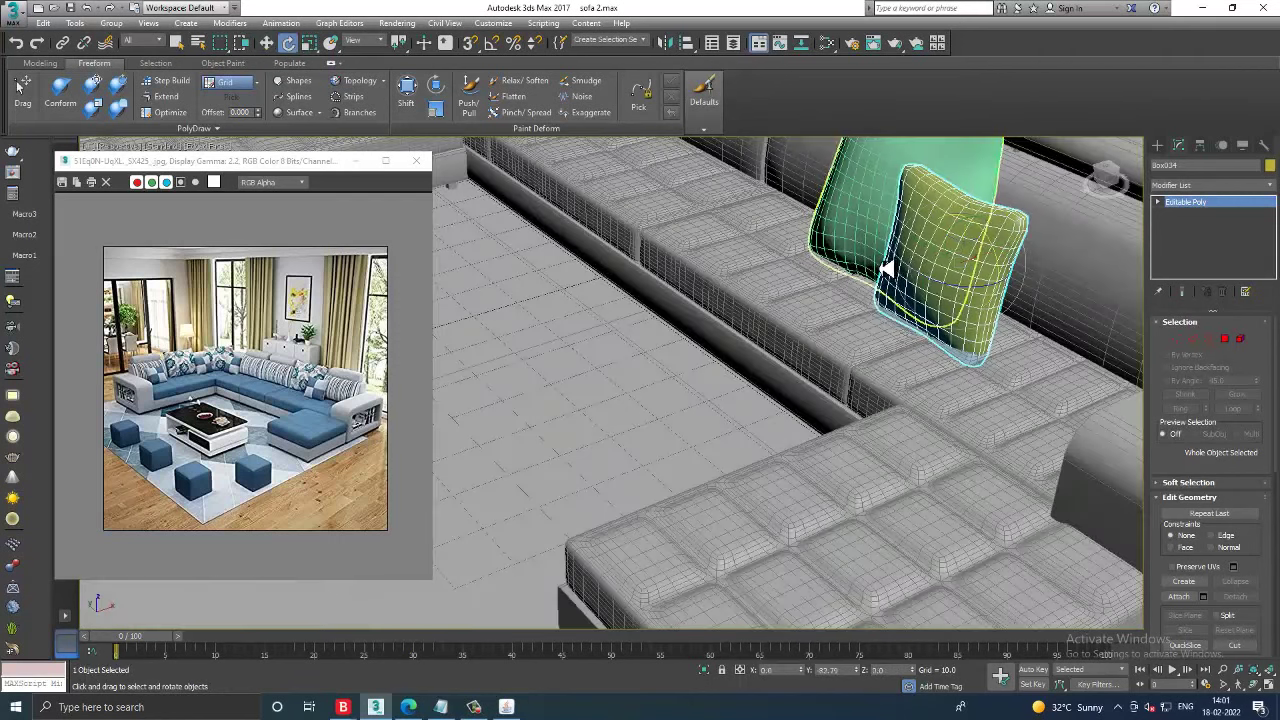
- Rotate the yellow cushion against the backrest and fine-tune its spot beside the green one
key(e)
drag(929, 257, 951, 251)
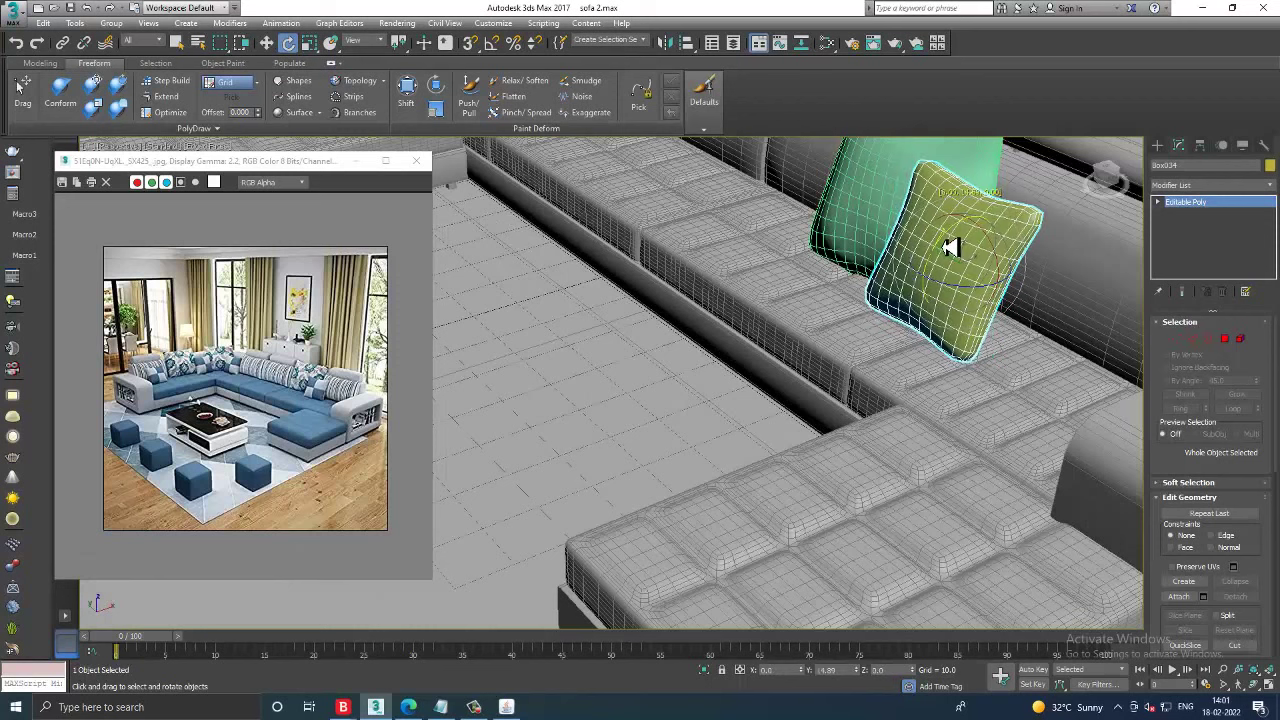
mouse_move(951, 251)
alt+middle_down()
mouse_move(934, 251)
mouse_move(1057, 260)
mouse_move(928, 277)
mouse_move(928, 263)
mouse_move(969, 288)
mouse_move(871, 294)
mouse_move(920, 295)
alt+middle_up()
key(w)
drag(898, 278, 914, 272)
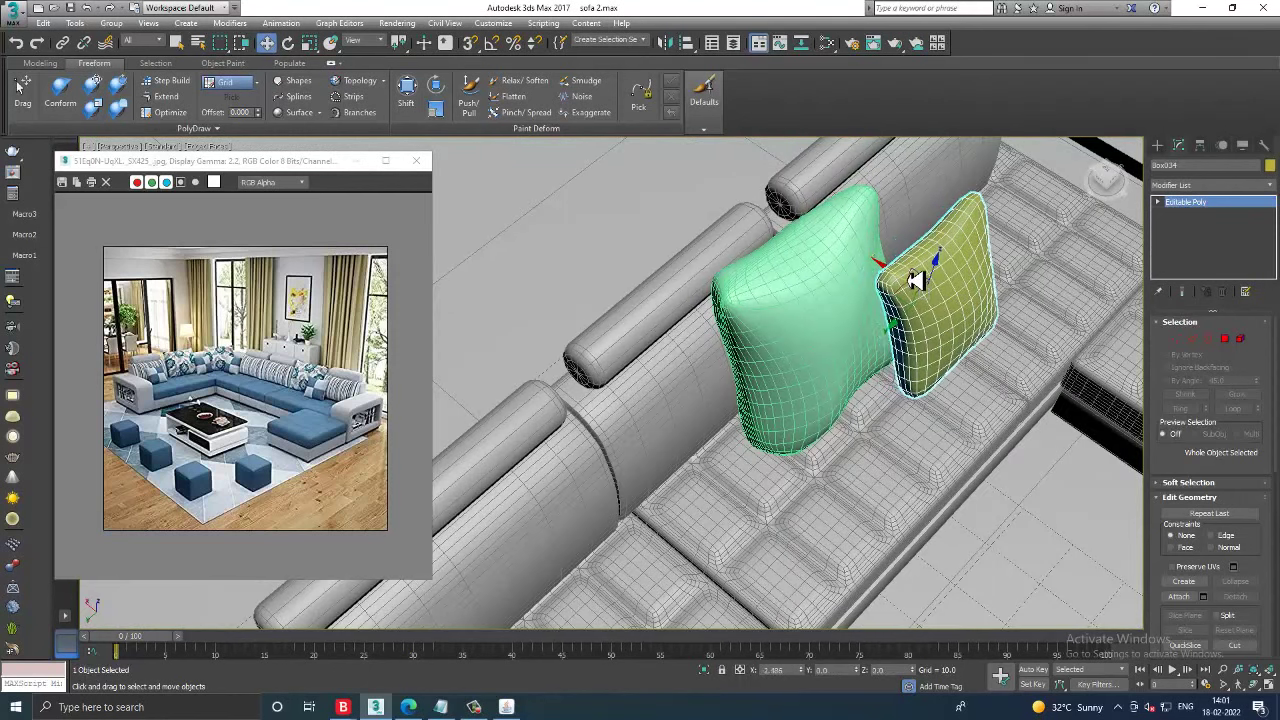
key(e)
key(w)
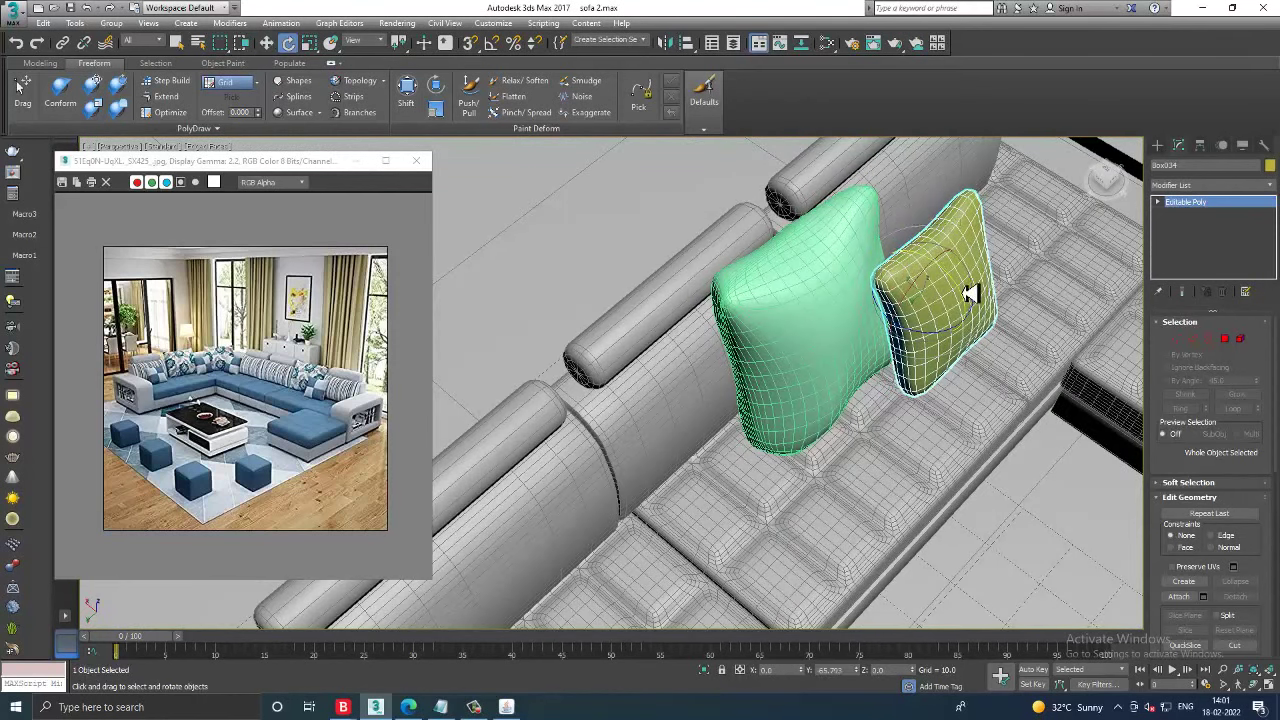
- Select the cushion pair and Shift-drag a copy to the left
mouse_move(971, 286)
alt+middle_down()
mouse_move(909, 266)
mouse_move(918, 285)
mouse_move(860, 300)
alt+middle_up()
ctrl+click(975, 290)
shift+drag(975, 290, 760, 285)
- Confirm the cushion-pair copy, then clone the pair again further left
click(643, 411)
scroll(795, 295, up, 5)
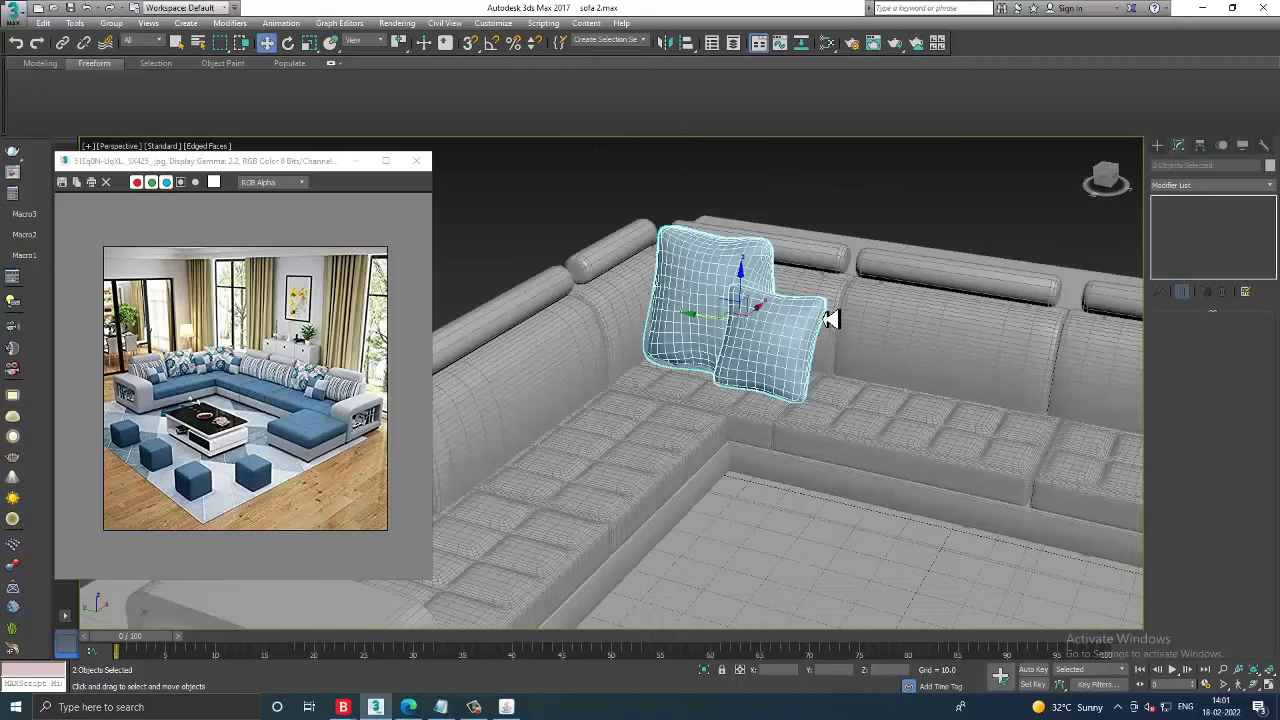
click(770, 345)
alt+middle_drag(767, 350, 740, 345)
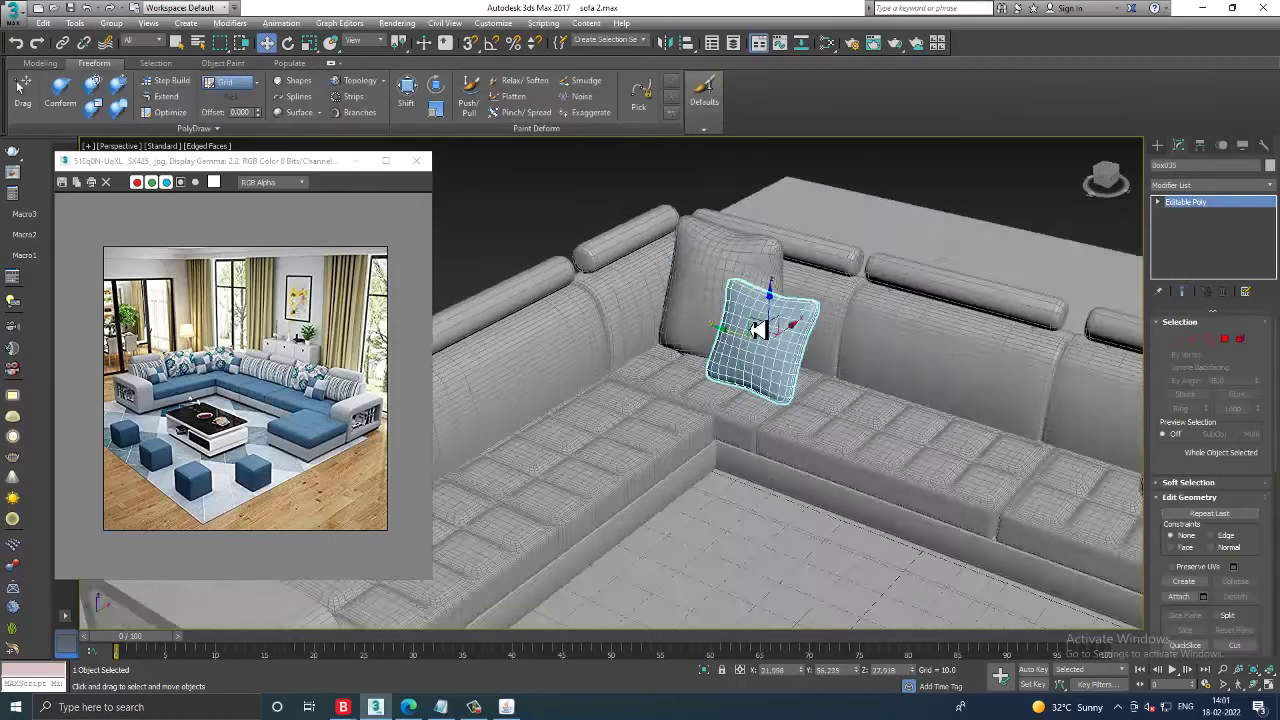
ctrl+click(752, 347)
shift+drag(784, 316, 645, 345)
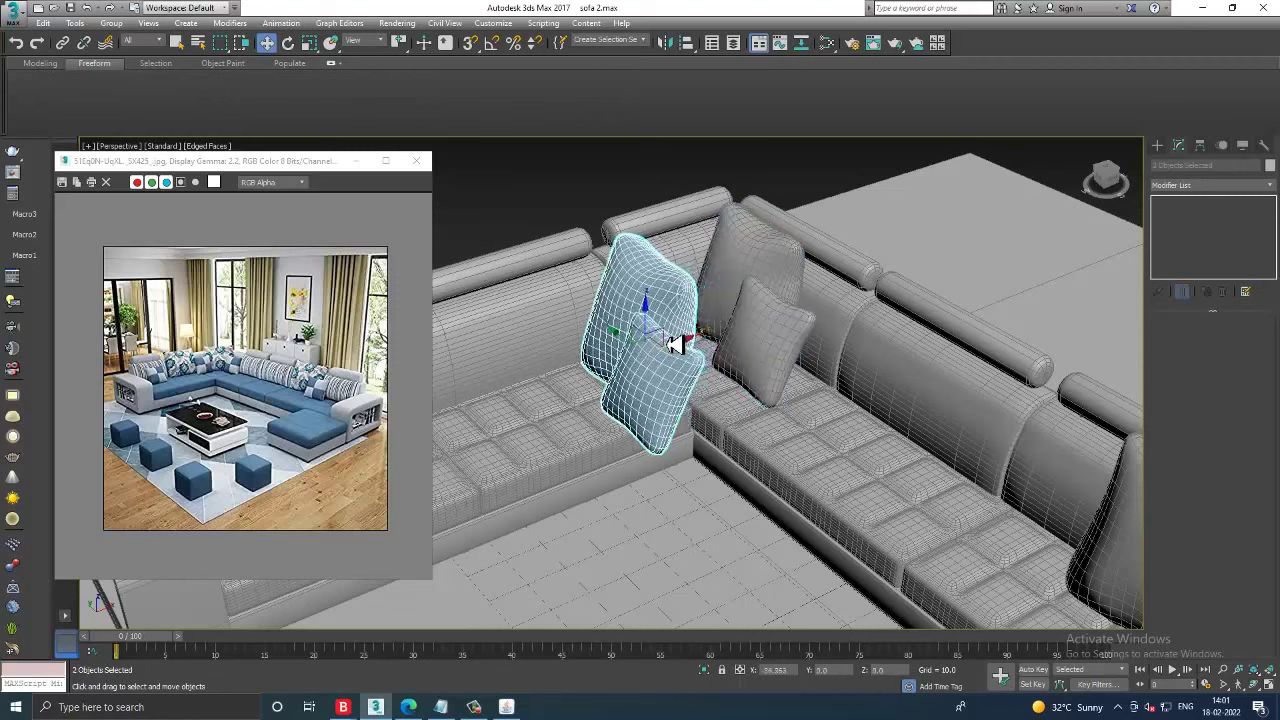
click(645, 420)
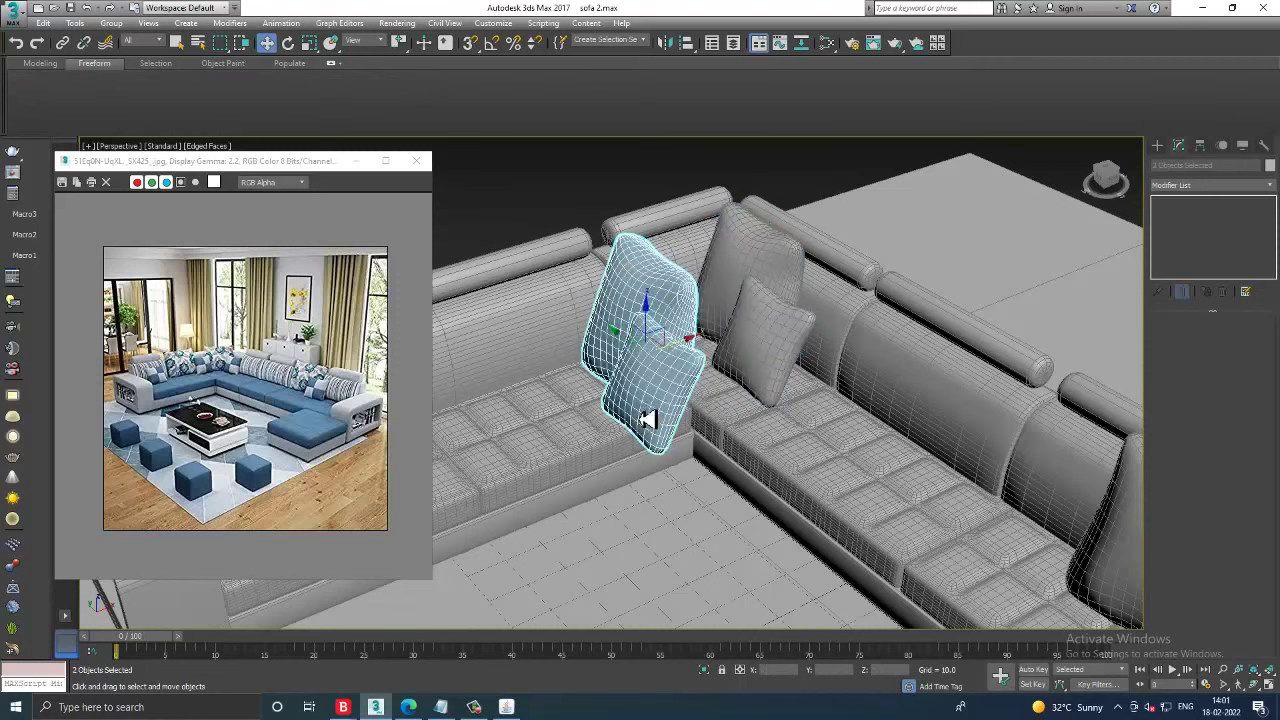
- With Angle Snap on, turn the copied pair toward the side section and slide it along the backrest
click(493, 45)
key(e)
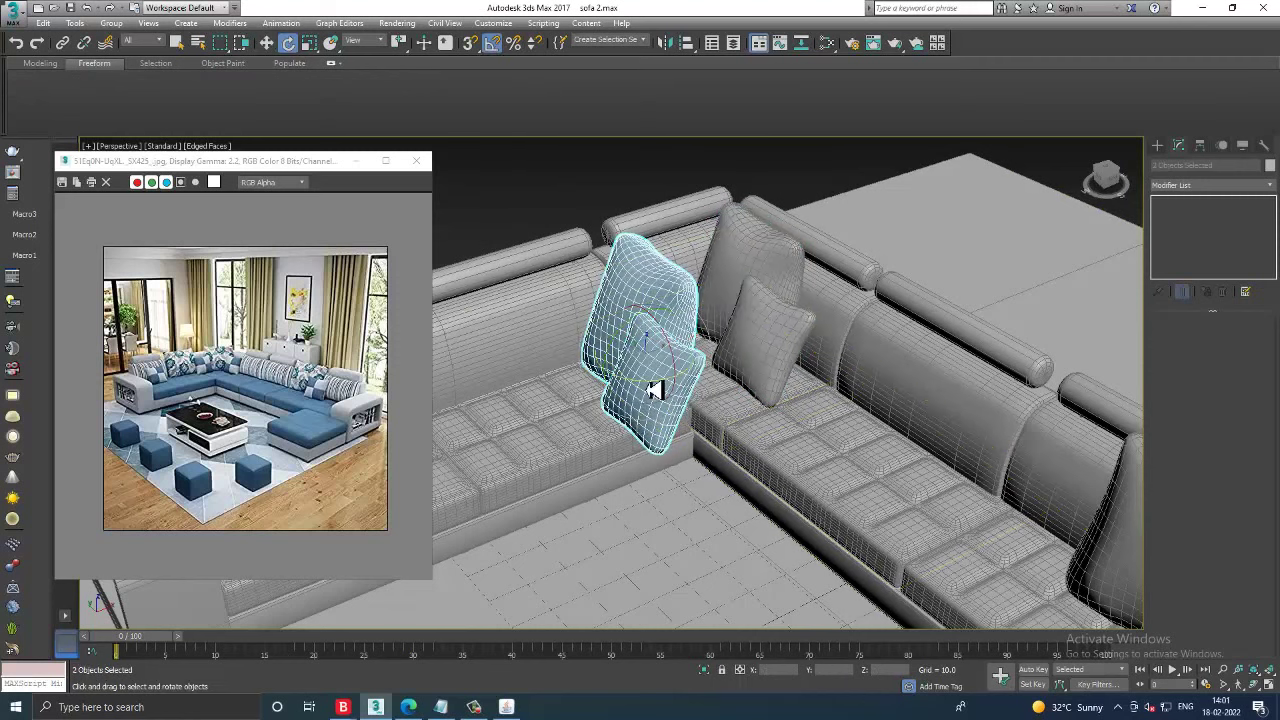
drag(655, 390, 654, 360)
key(w)
mouse_move(654, 360)
alt+middle_down()
mouse_move(650, 330)
mouse_move(606, 363)
alt+middle_up()
drag(606, 363, 537, 360)
mouse_move(641, 362)
alt+middle_down()
mouse_move(652, 383)
mouse_move(729, 366)
mouse_move(717, 374)
alt+middle_up()
click(762, 365)
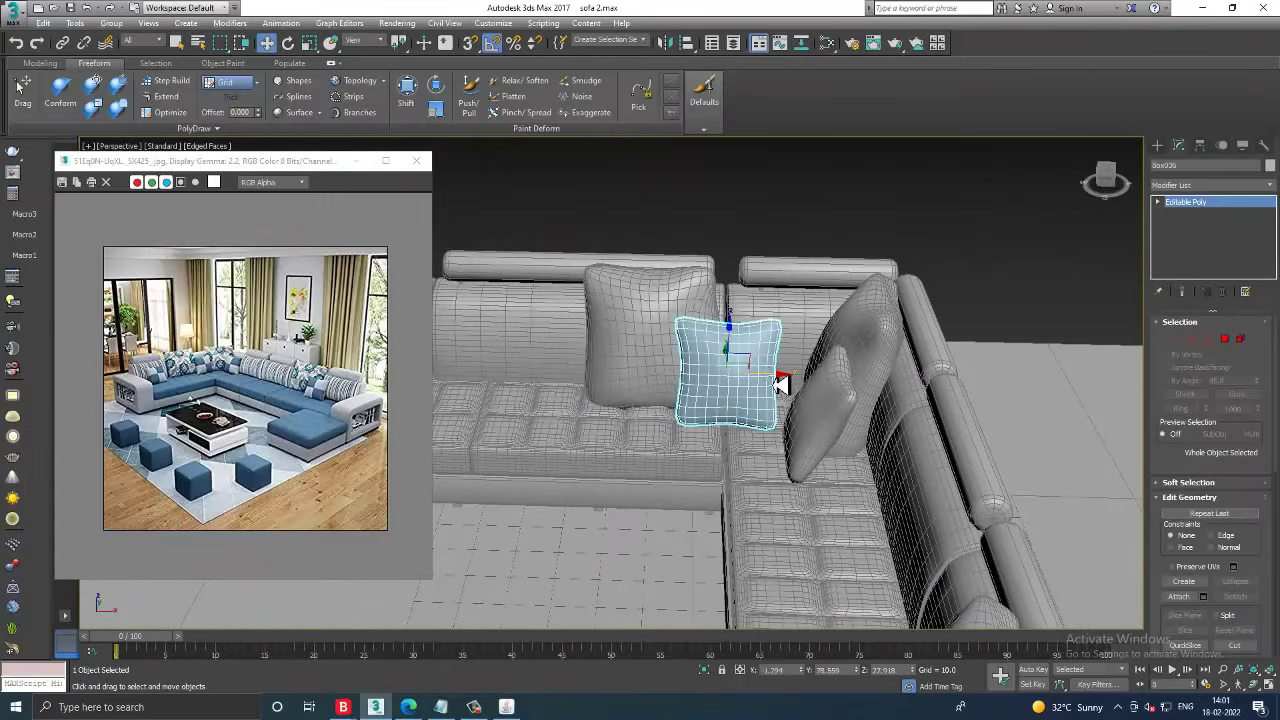
drag(781, 385, 757, 377)
mouse_move(757, 377)
alt+middle_down()
mouse_move(729, 368)
mouse_move(752, 377)
alt+middle_up()
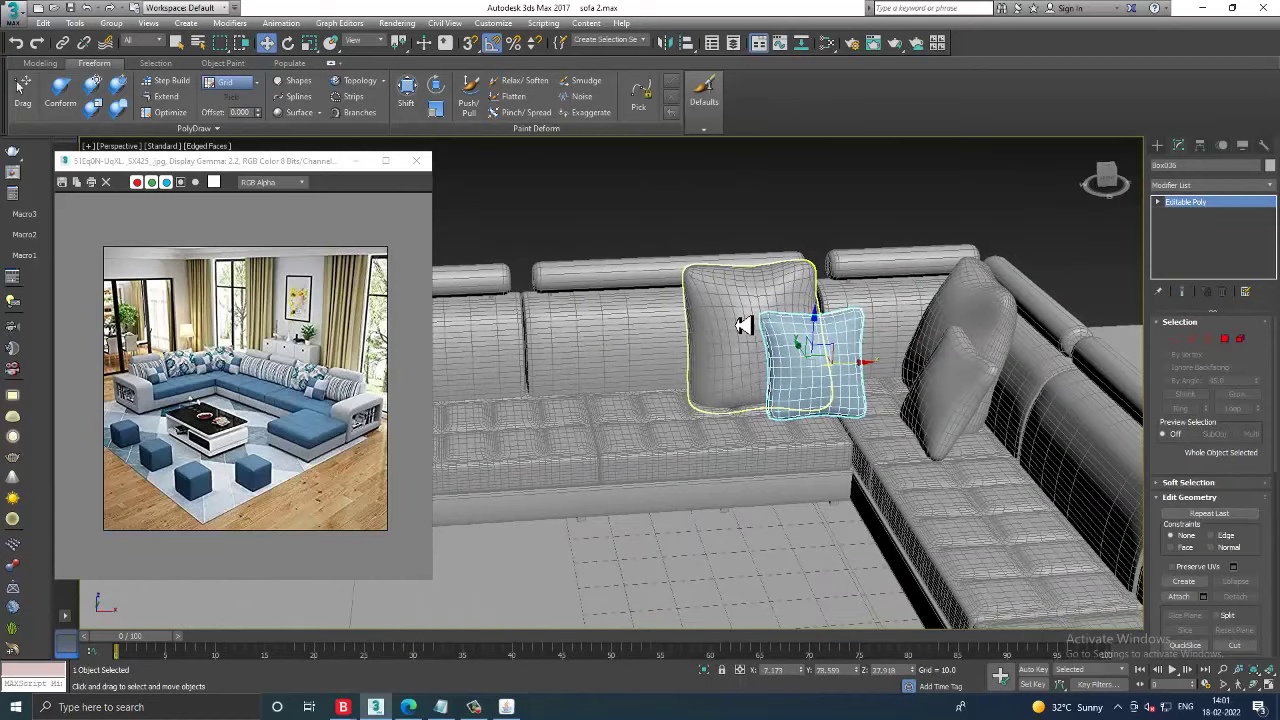
- Clone the larger pillow to the left and bring up the Mirror dialog
click(744, 325)
shift+drag(812, 352, 646, 354)
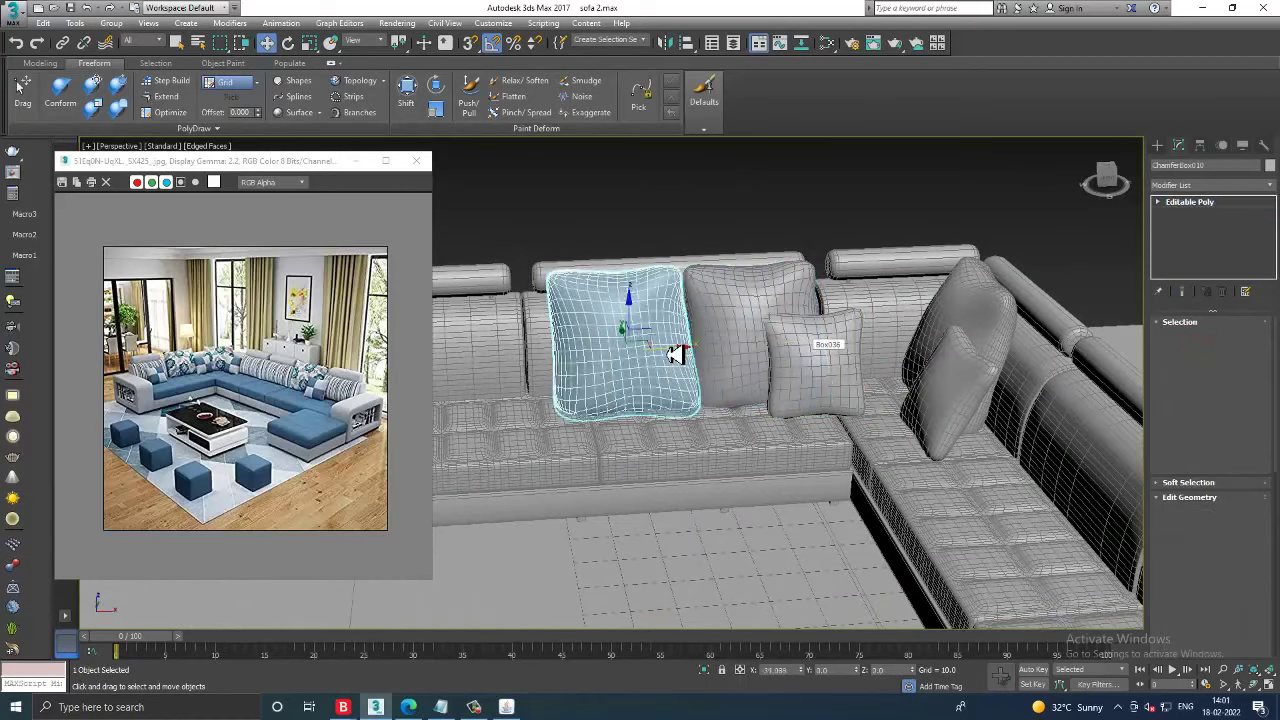
click(641, 410)
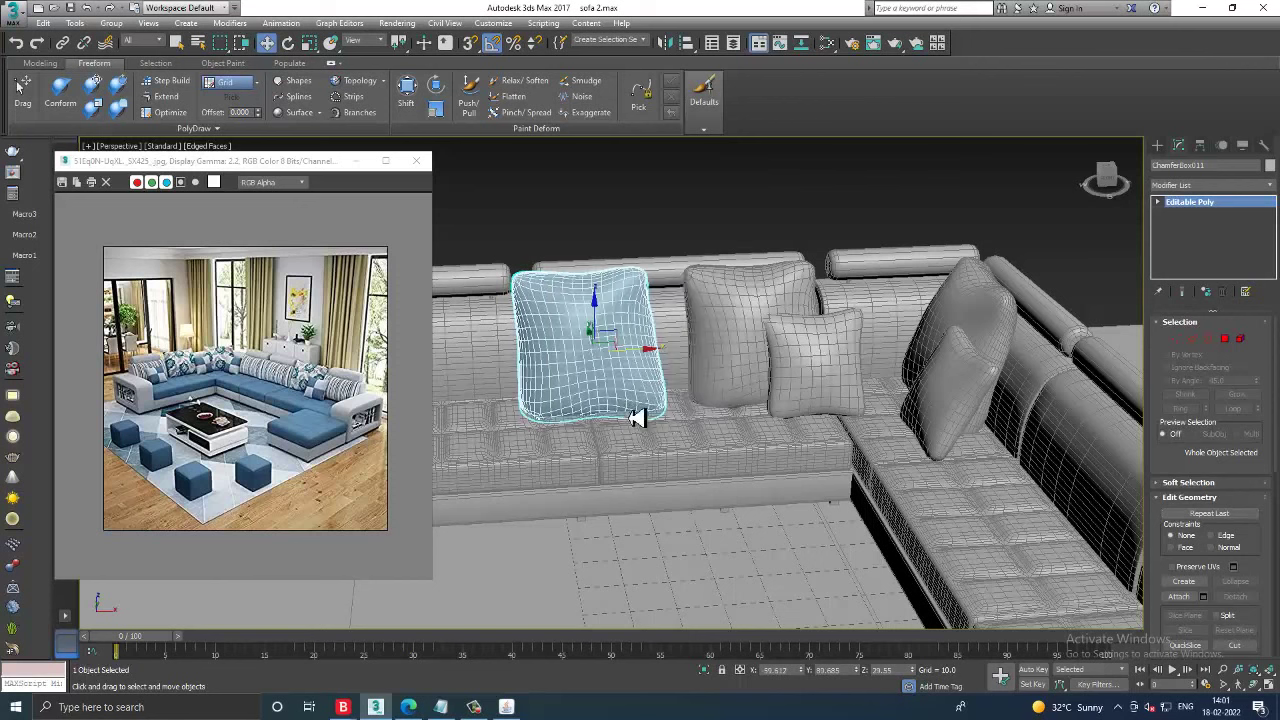
click(664, 43)
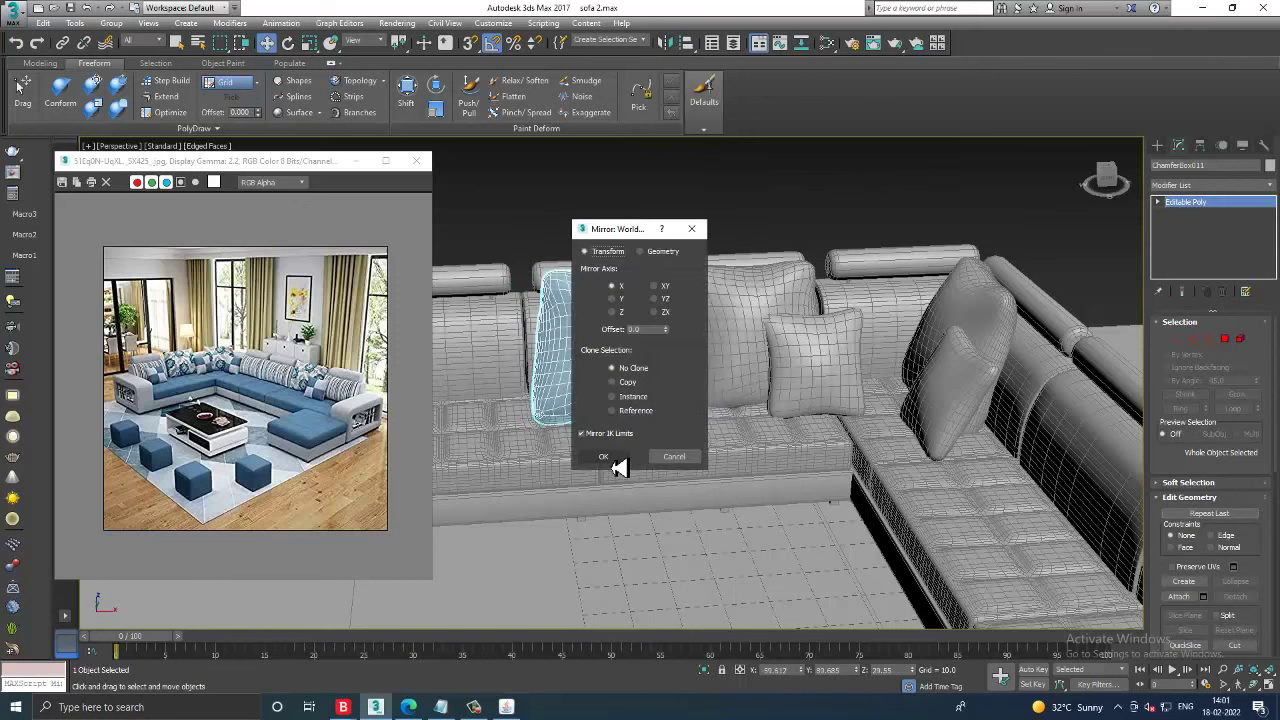
- Close the Mirror dialog and clone the small pillow to the left
click(612, 458)
middle_drag(800, 329, 846, 337)
click(846, 337)
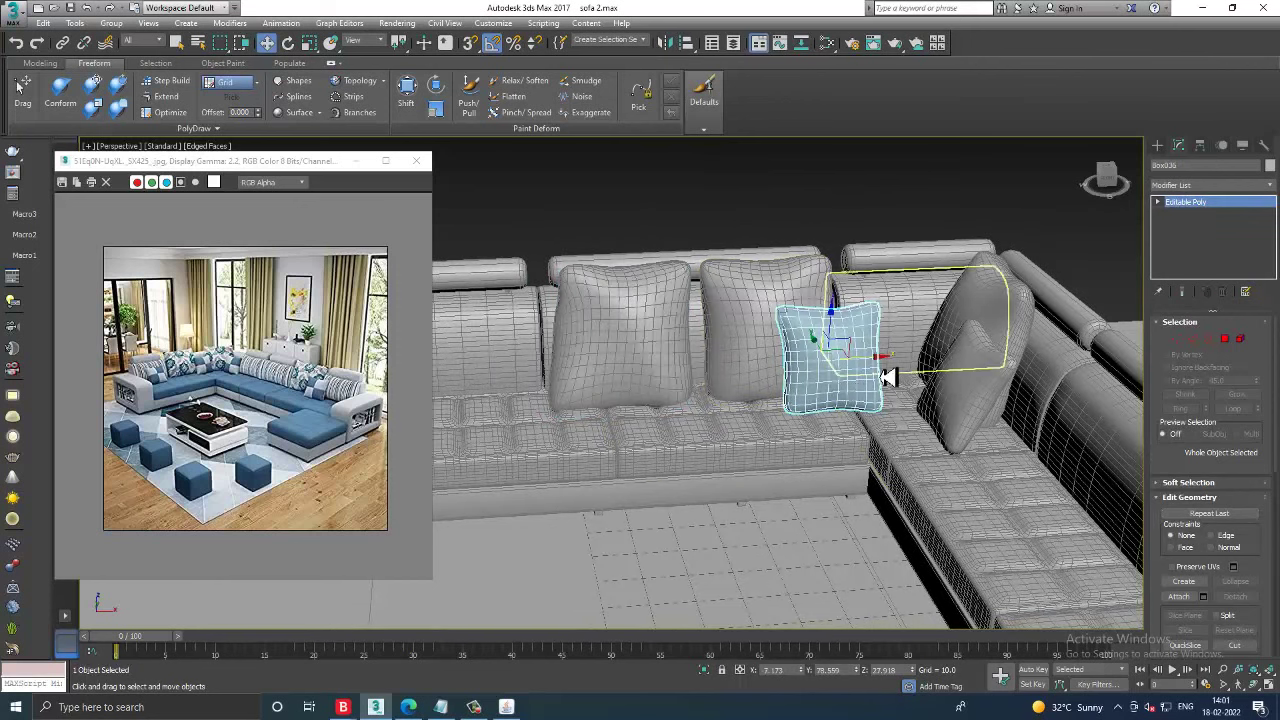
shift+drag(888, 377, 646, 371)
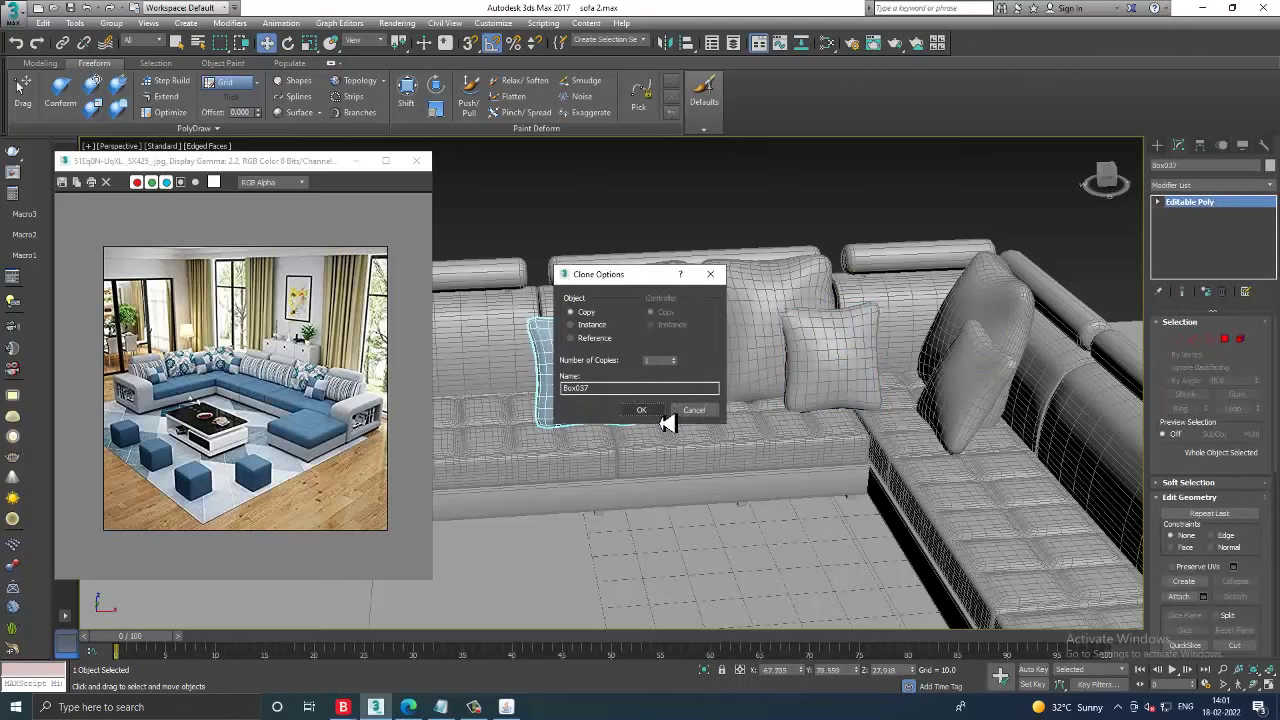
click(641, 410)
scroll(800, 331, down, 3)
alt+middle_drag(800, 331, 818, 335)
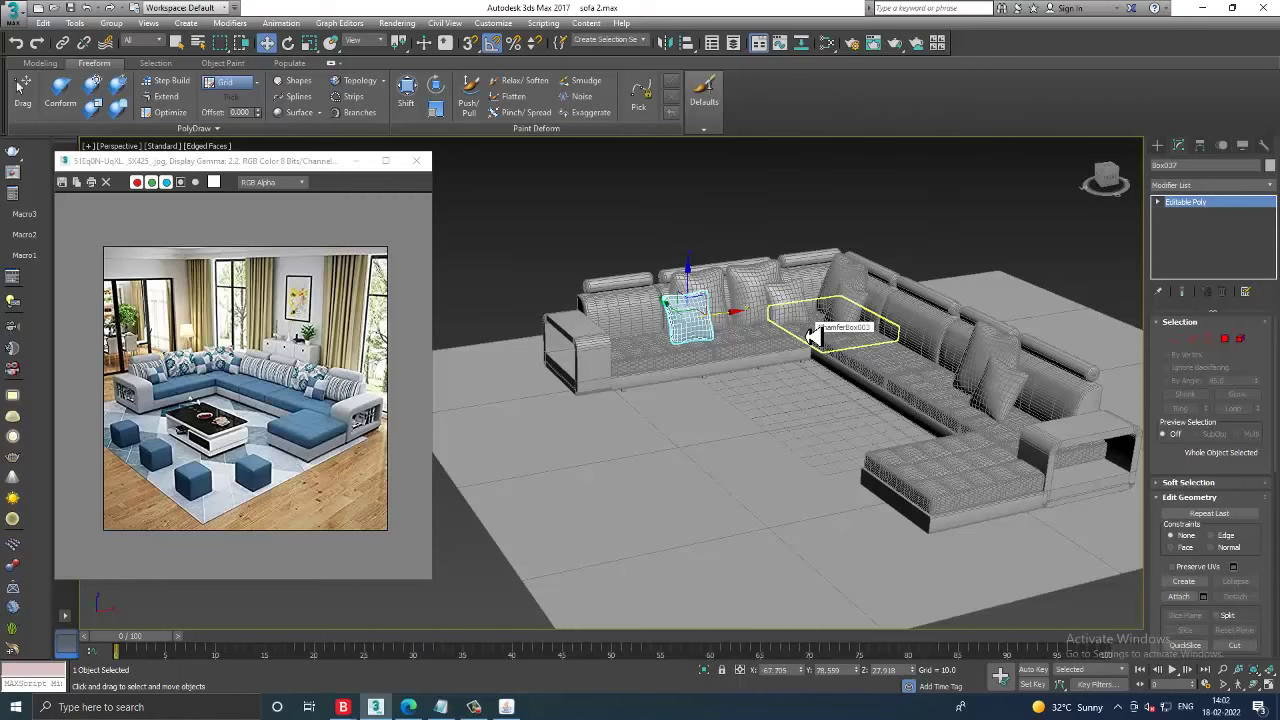
- Copy a pillow further left and slide it along the seat to the left armrest
scroll(700, 290, up, 2)
scroll(737, 320, up, 3)
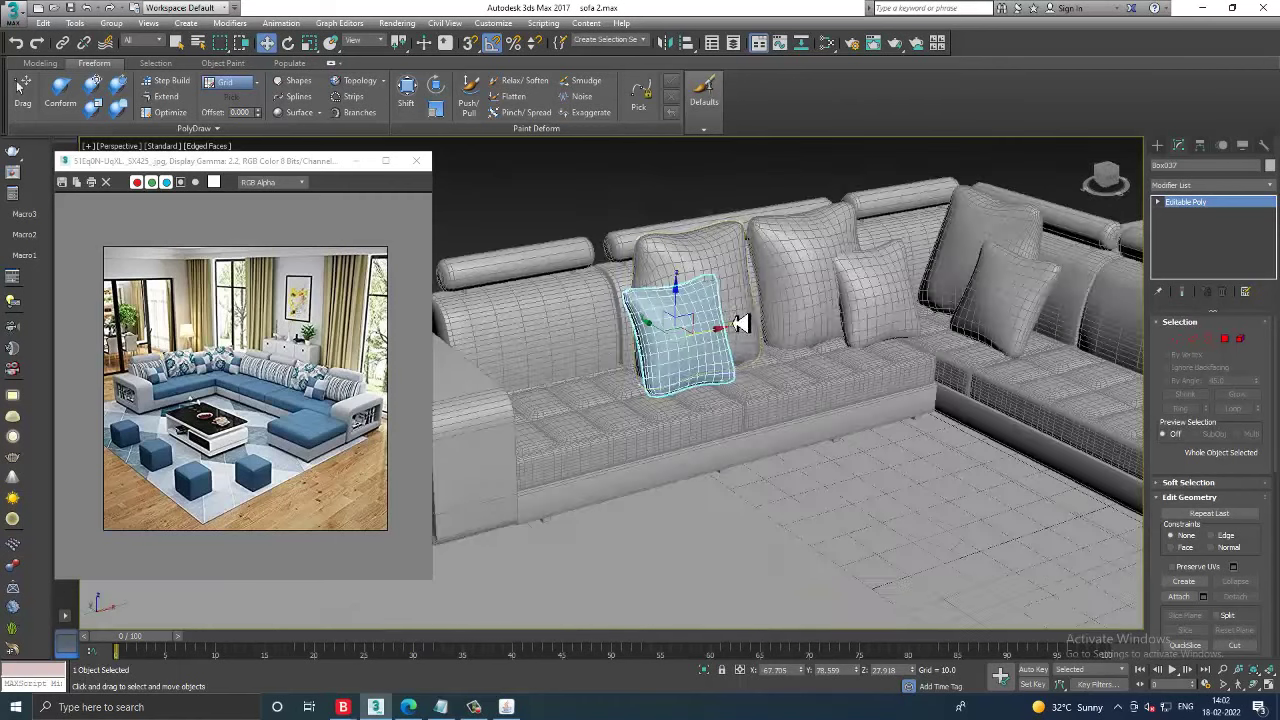
scroll(825, 350, up, 2)
scroll(825, 350, up, 1)
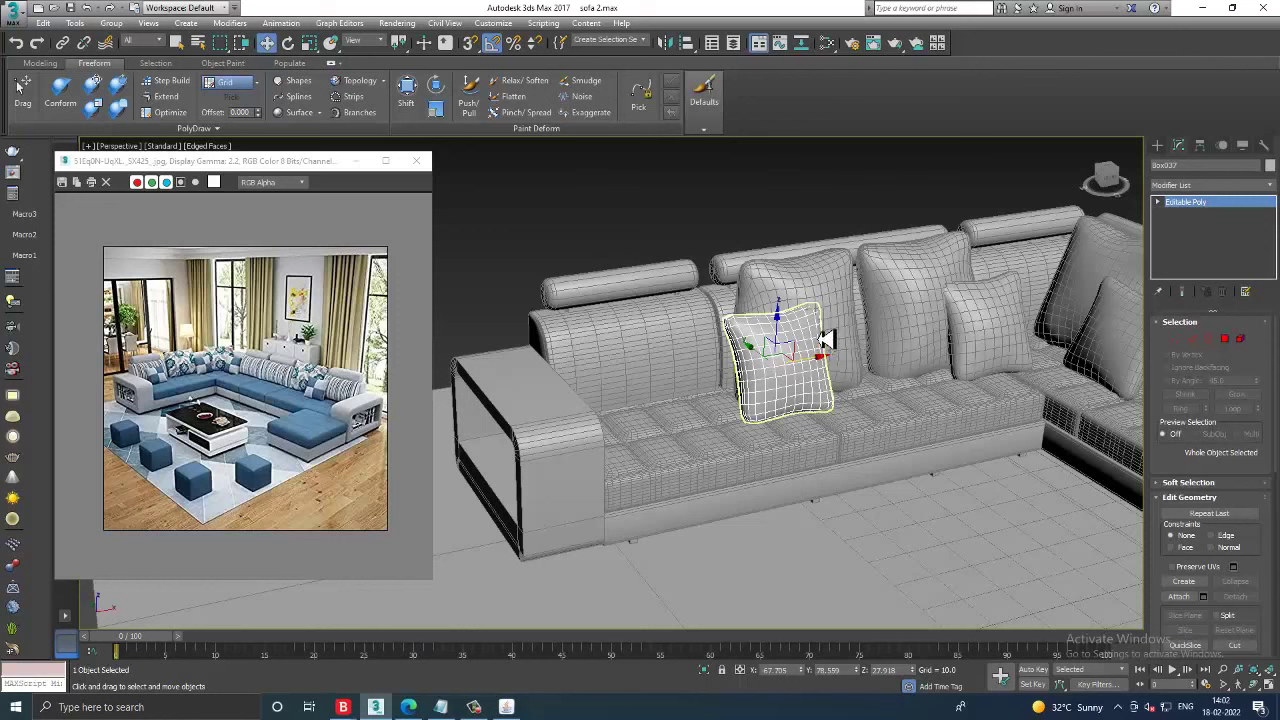
alt+middle_drag(854, 374, 826, 366)
scroll(763, 432, up, 1)
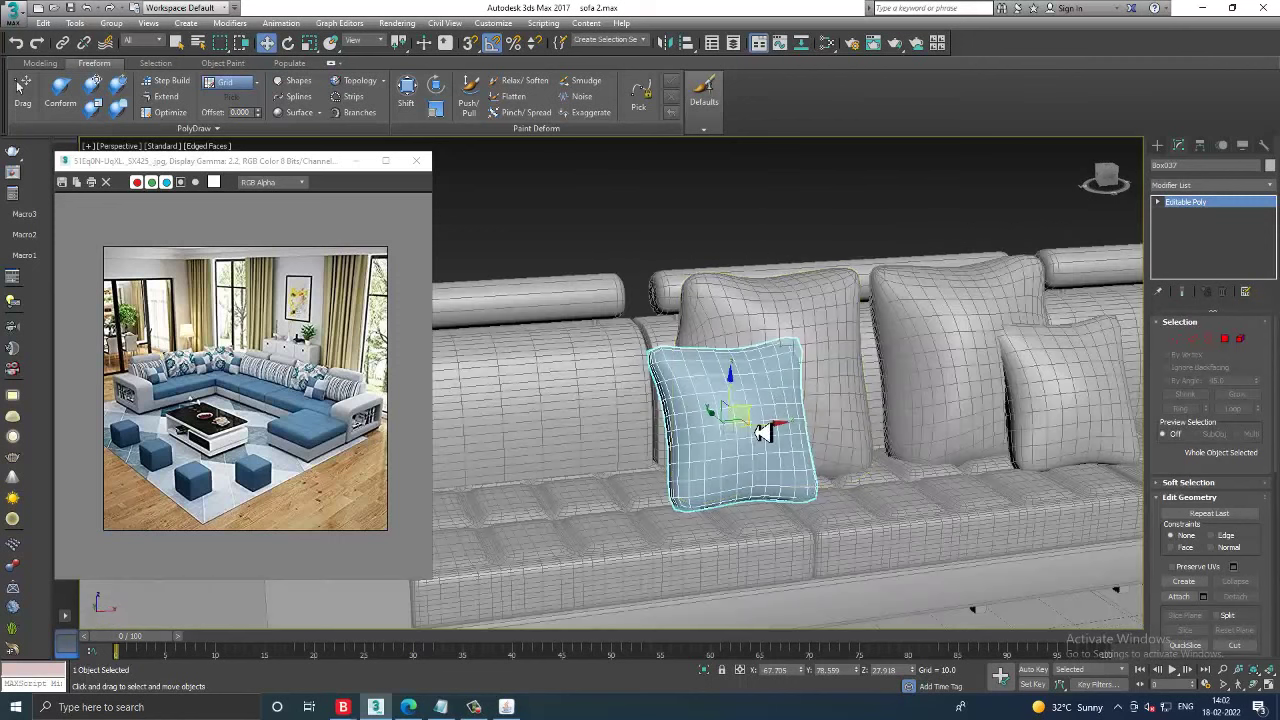
alt+middle_drag(776, 437, 783, 431)
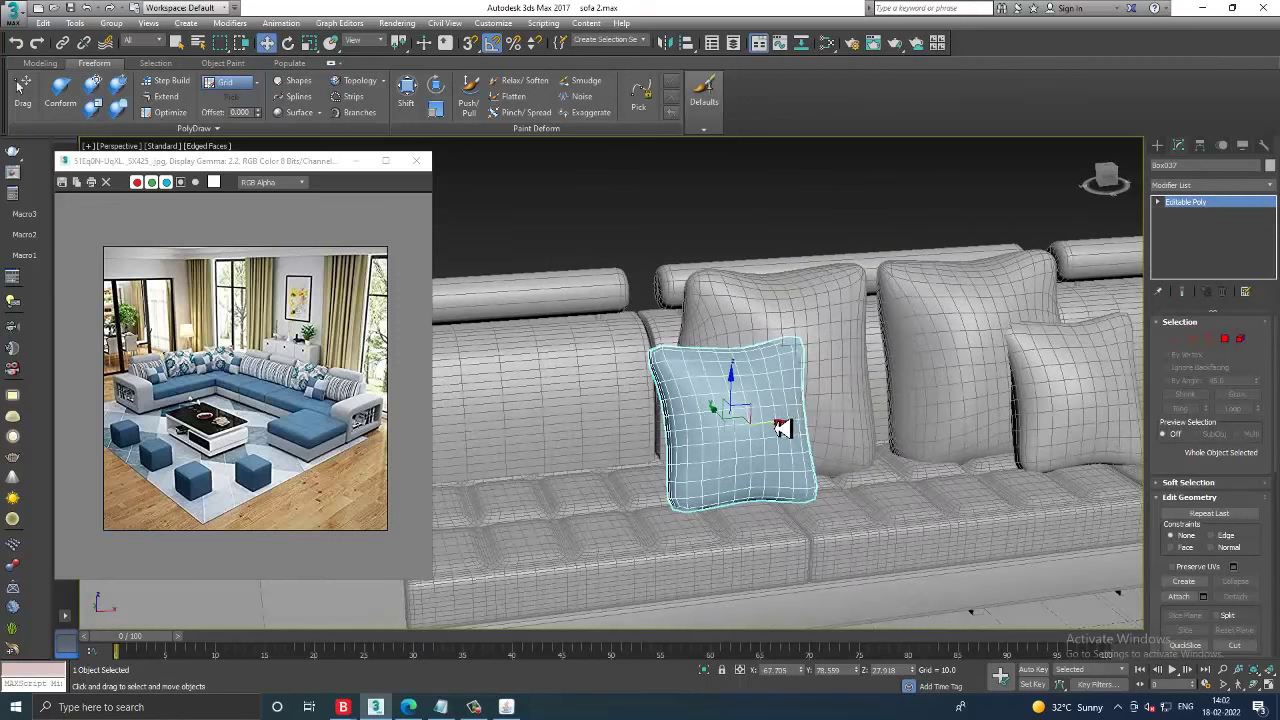
shift+drag(783, 428, 651, 505)
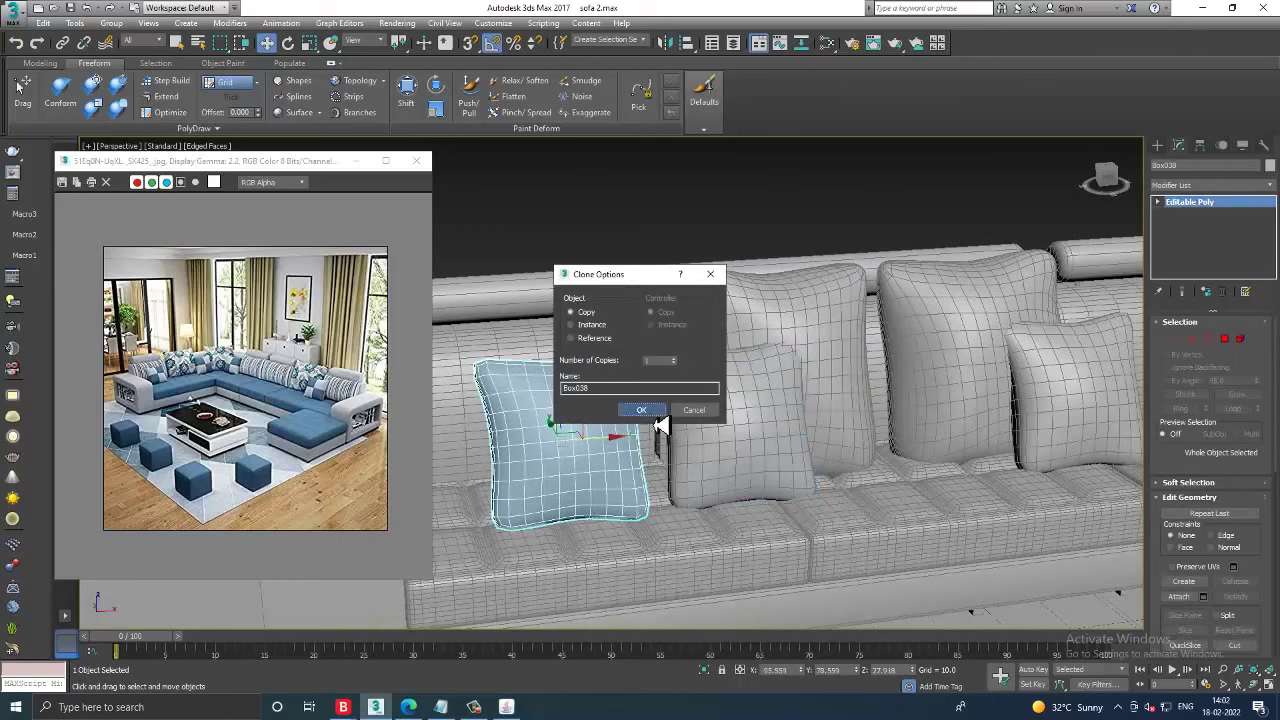
click(642, 410)
alt+middle_drag(586, 414, 528, 449)
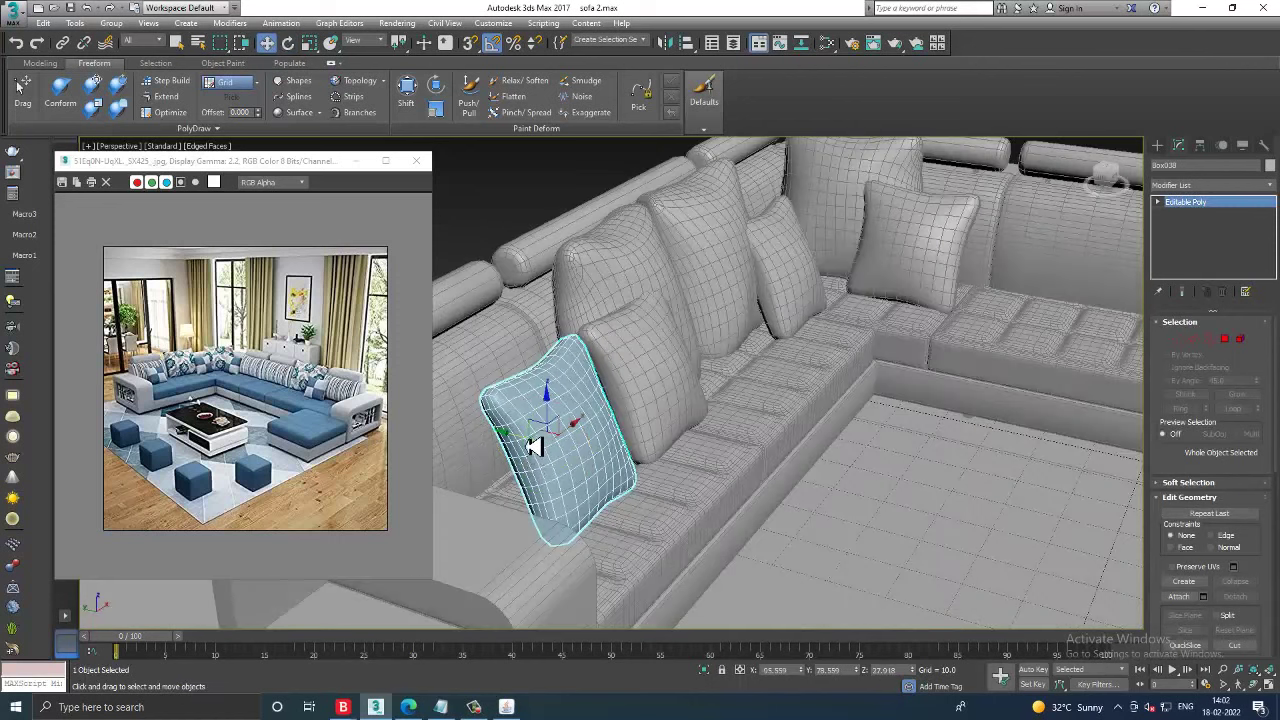
drag(535, 447, 473, 438)
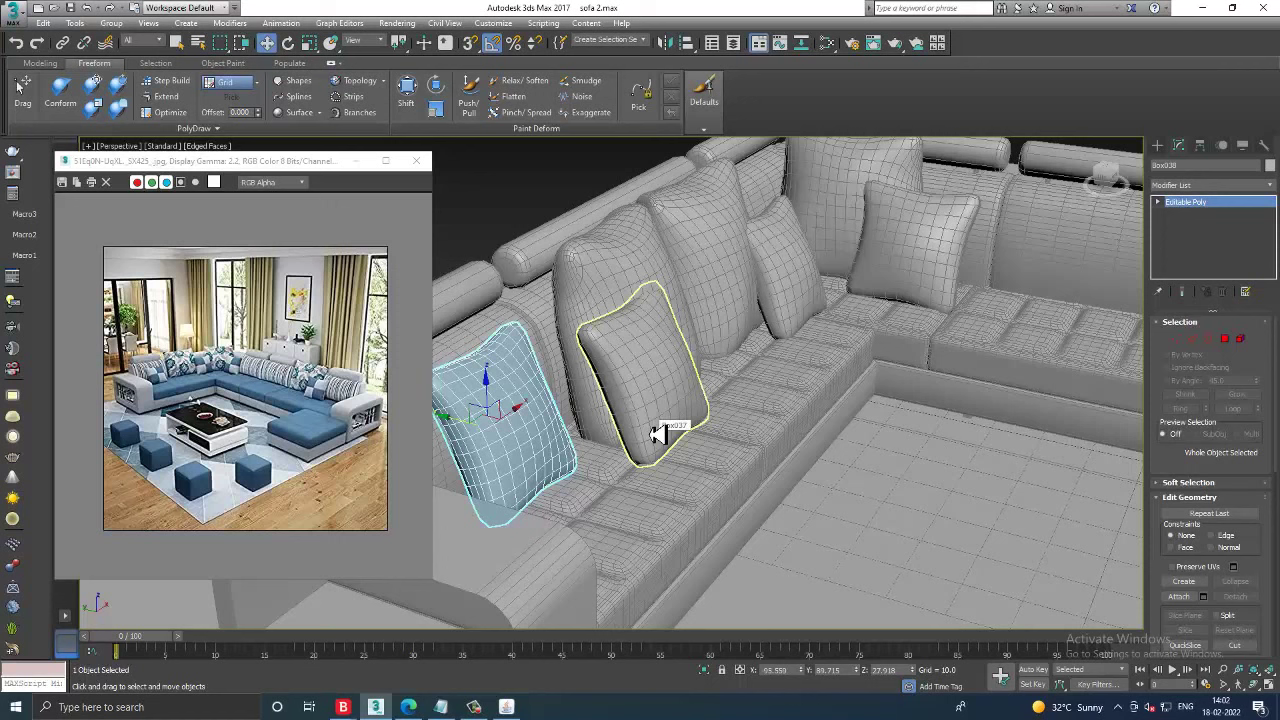
mouse_move(657, 432)
alt+middle_down()
mouse_move(974, 451)
mouse_move(797, 457)
mouse_move(842, 428)
mouse_move(814, 409)
mouse_move(946, 429)
mouse_move(929, 409)
mouse_move(911, 421)
mouse_move(871, 400)
alt+middle_up()
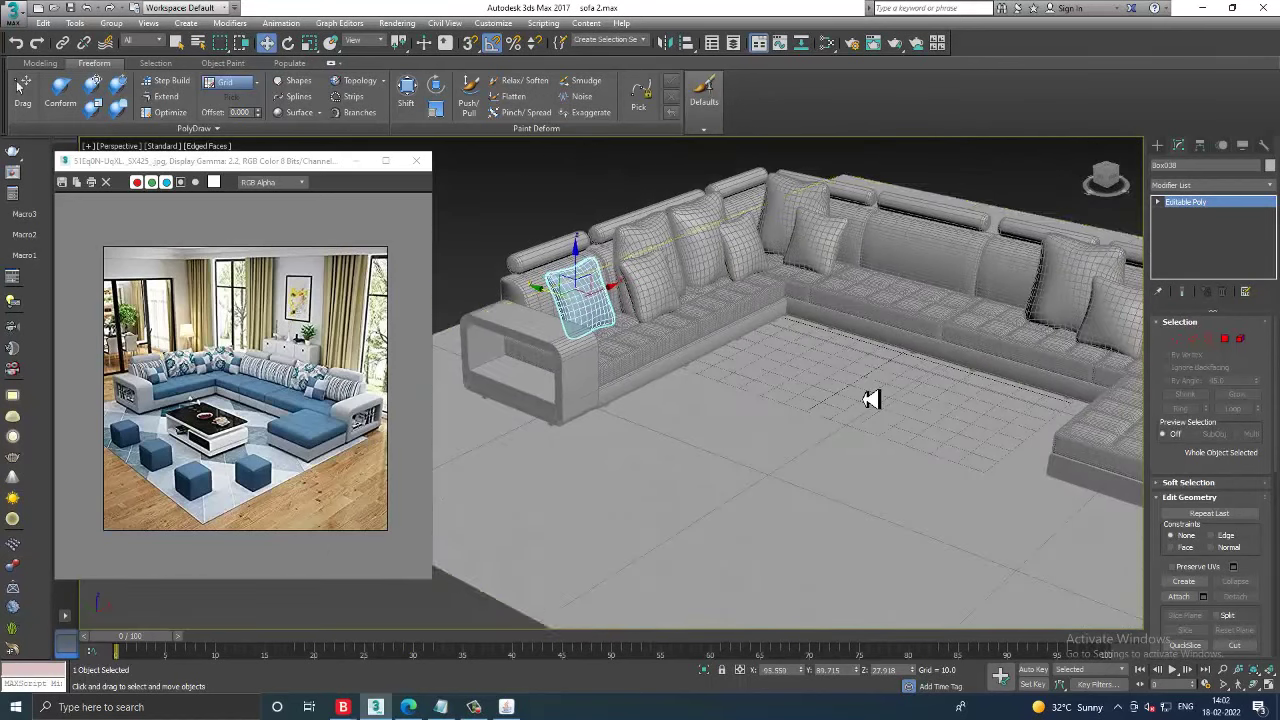
- Draw a cube-shaped box pouf on the floor in front of the sofa
click(825, 427)
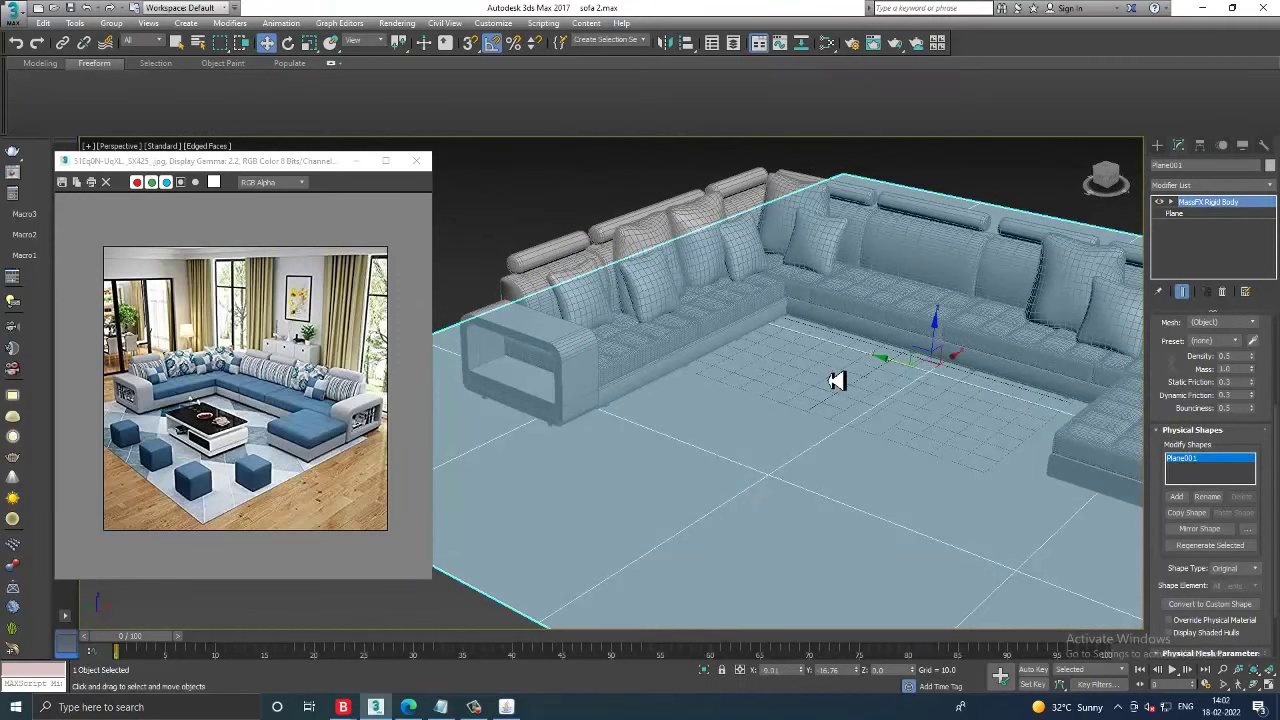
alt+middle_drag(837, 381, 862, 372)
click(1158, 145)
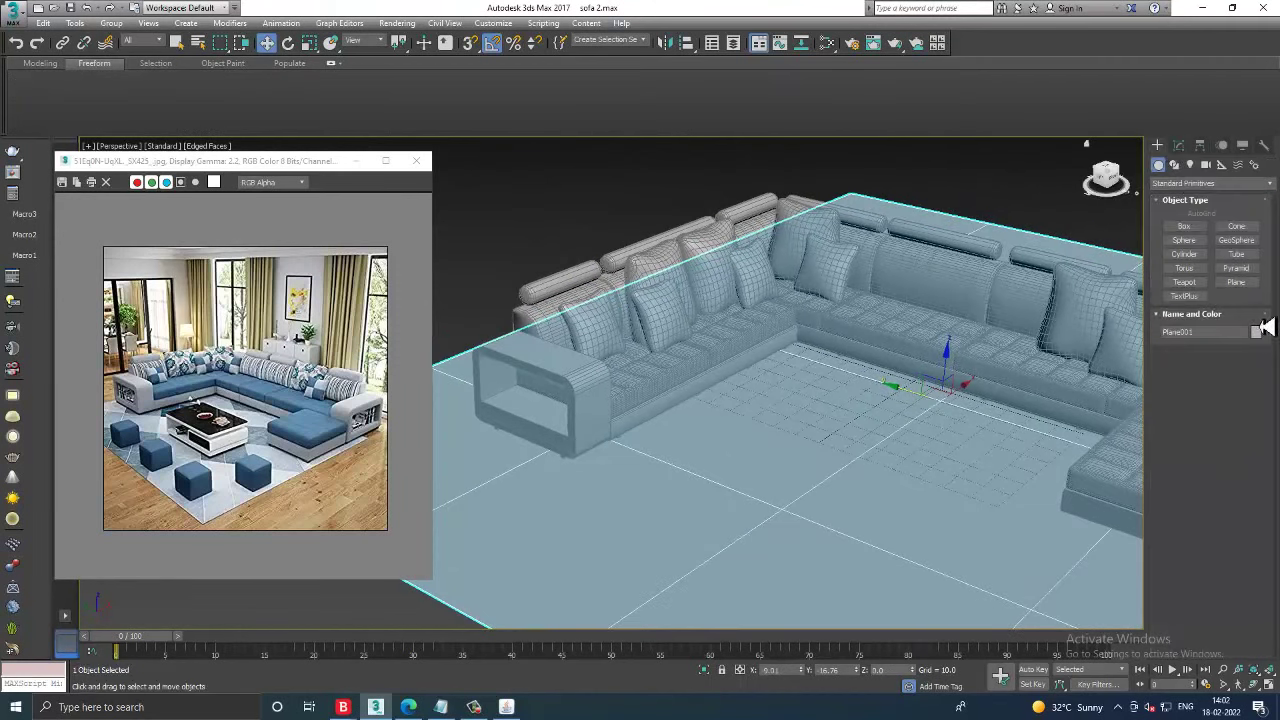
click(1184, 226)
alt+middle_drag(809, 437, 849, 492)
drag(860, 485, 880, 523)
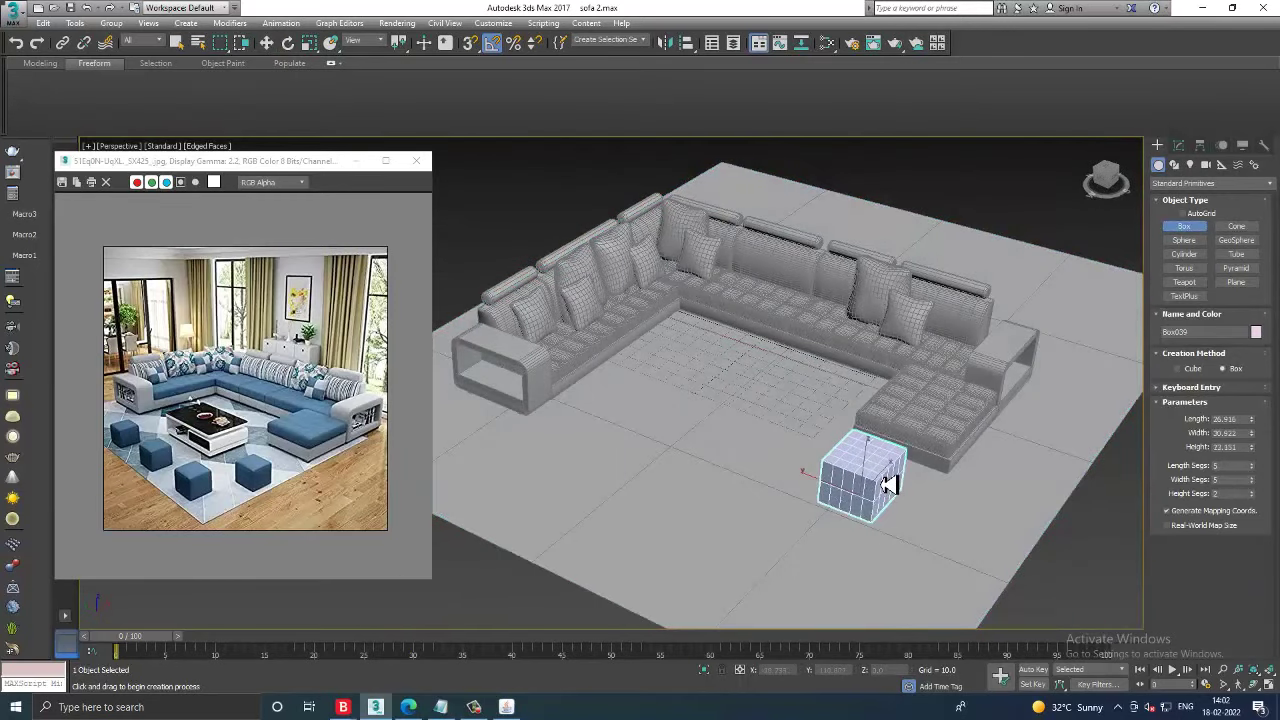
click(889, 484)
alt+middle_drag(889, 484, 862, 513)
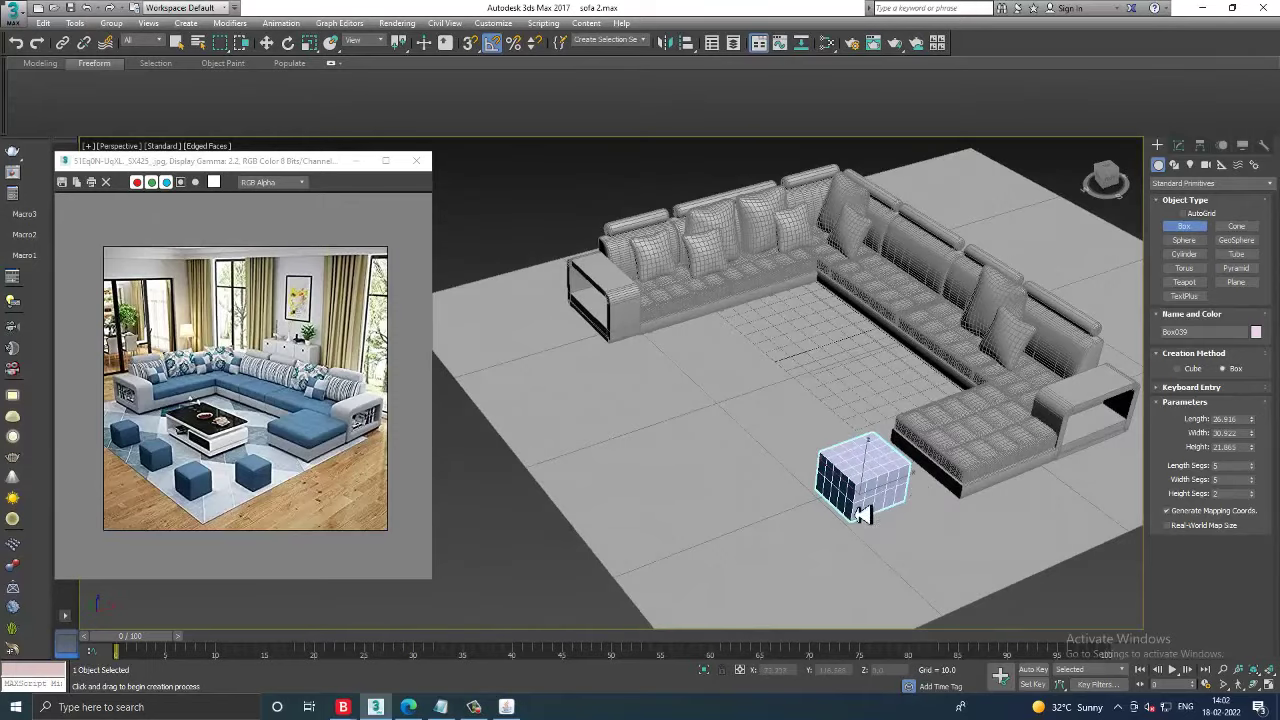
key(r)
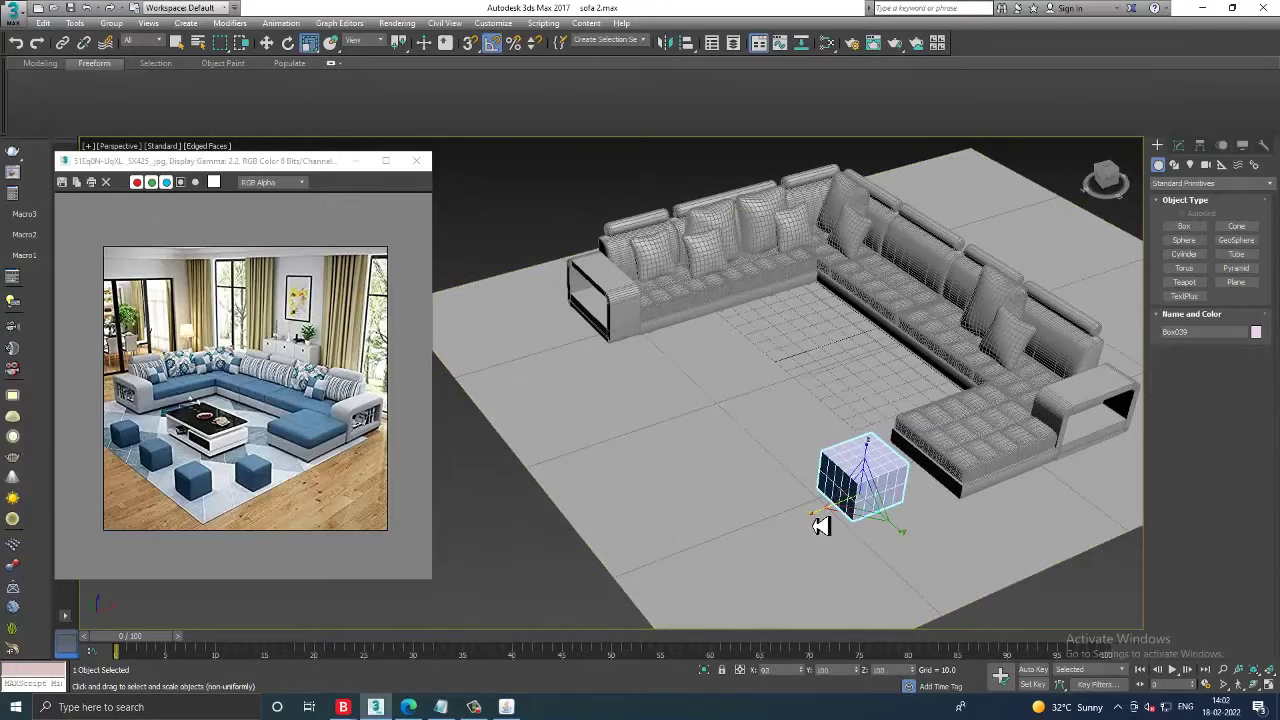
key(w)
- Give the pouf 10 height segments and a TurboSmooth modifier
click(1178, 145)
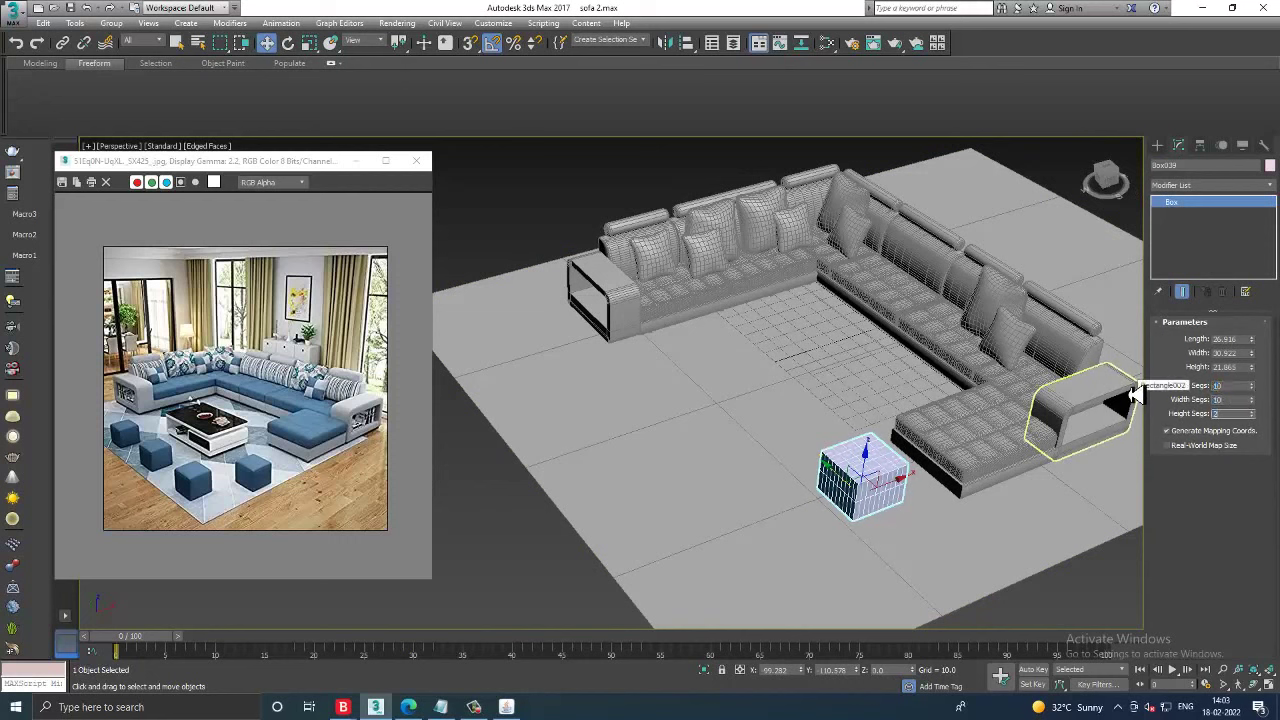
text(10)
key(Return)
click(1214, 186)
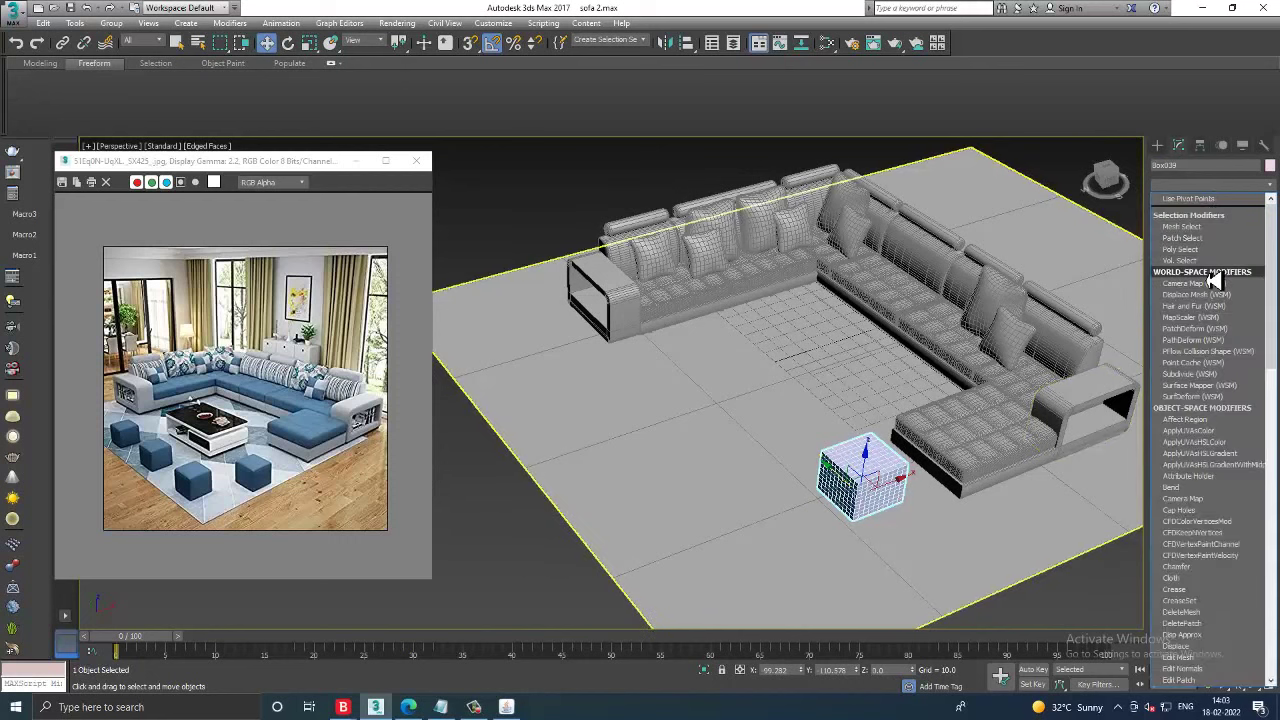
scroll(1213, 283, down, 5)
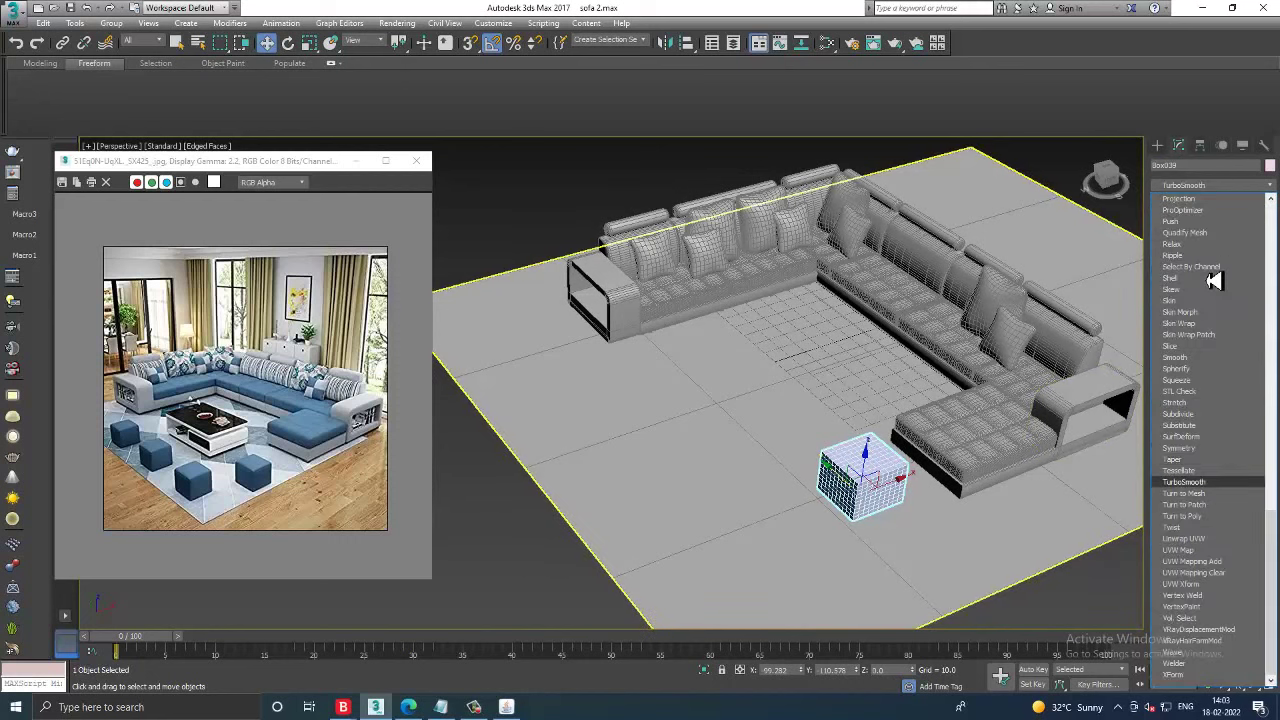
click(1190, 487)
- Clone the pouf three times and arrange the copies across the floor
alt+middle_drag(950, 490, 882, 458)
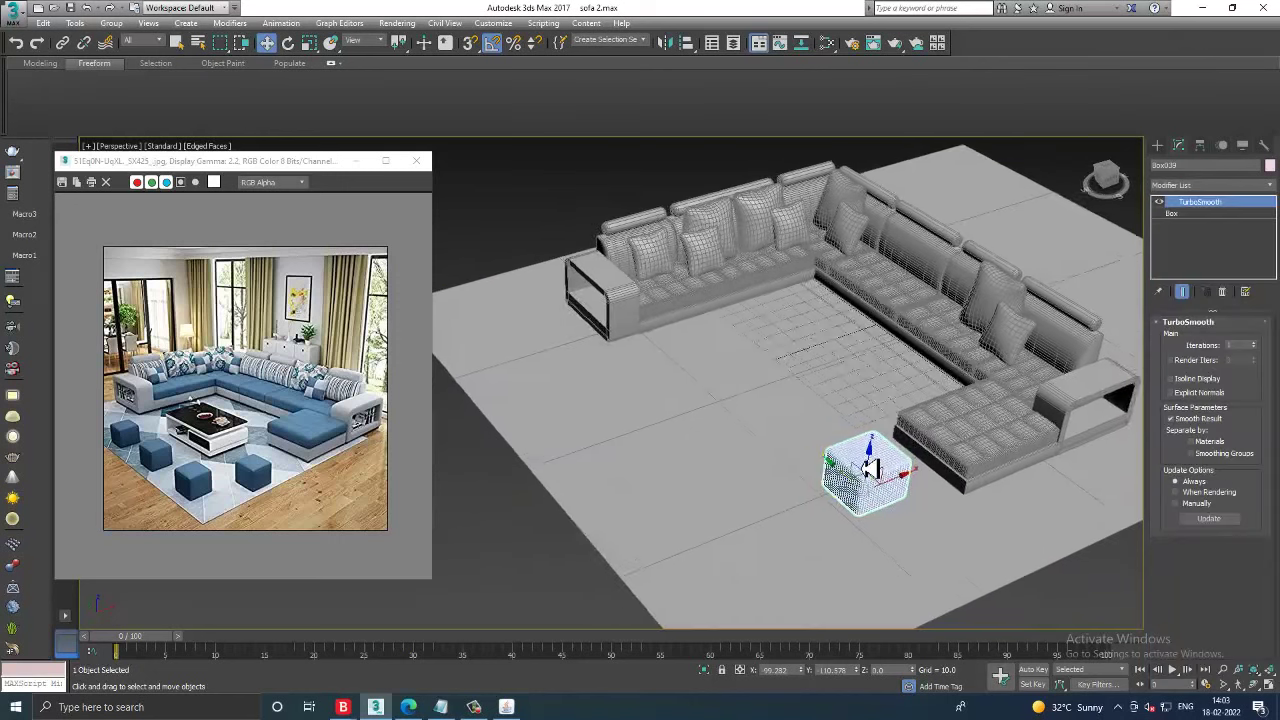
mouse_move(882, 458)
shift+mouse_down()
mouse_move(755, 525)
mouse_move(785, 512)
shift+mouse_up()
click(650, 412)
alt+middle_drag(663, 418, 745, 512)
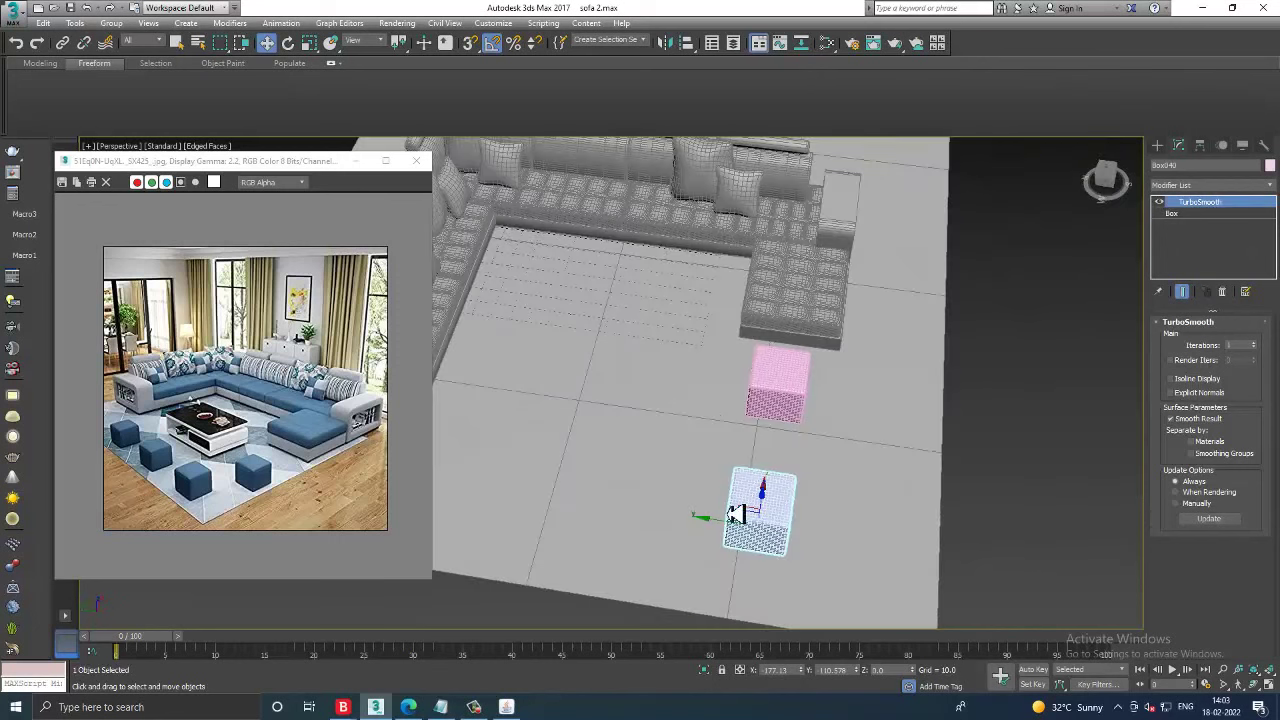
drag(755, 512, 687, 500)
alt+middle_drag(716, 515, 734, 509)
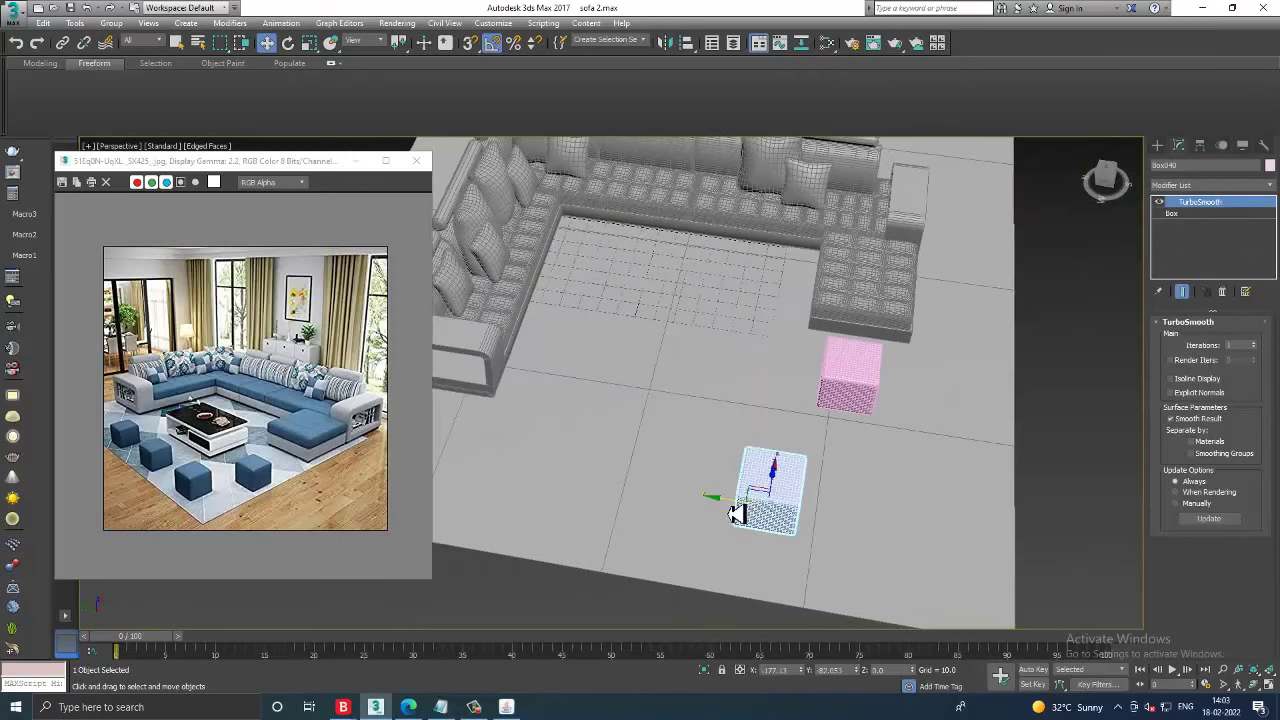
mouse_move(734, 509)
mouse_down()
mouse_move(760, 512)
mouse_move(625, 500)
mouse_up()
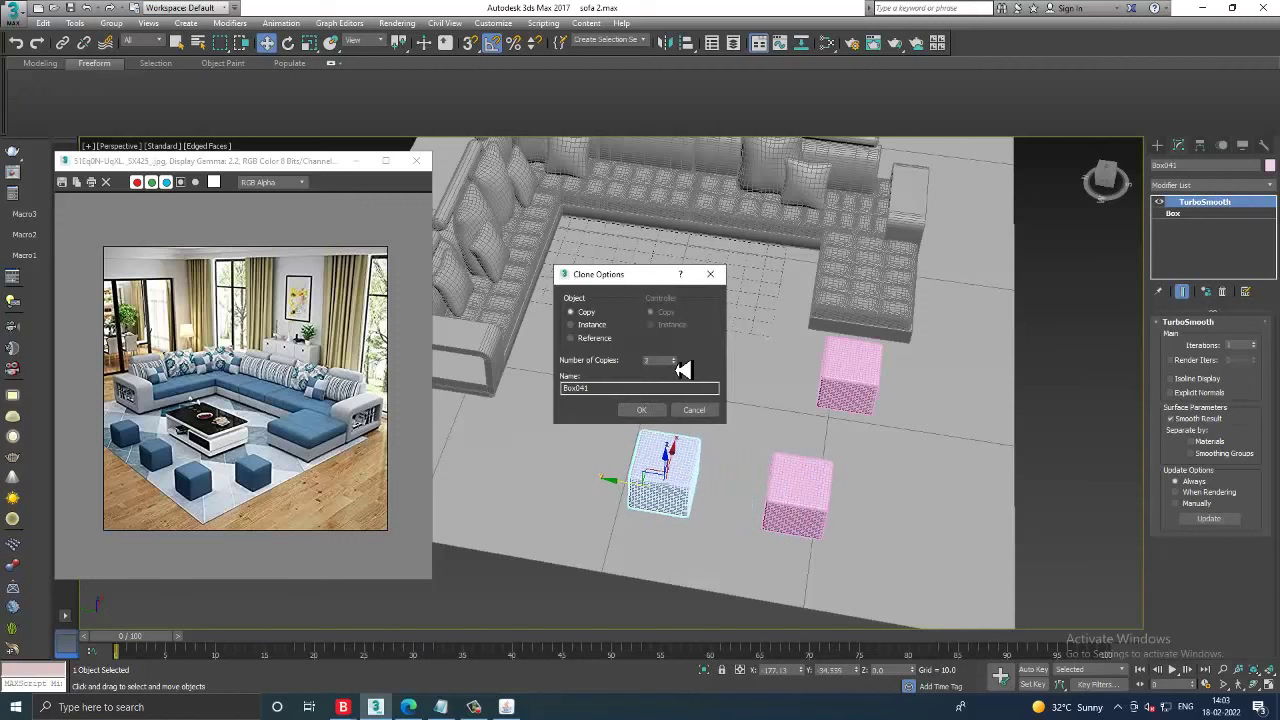
key(Return)
mouse_move(837, 380)
alt+middle_down()
mouse_move(937, 389)
mouse_move(958, 406)
mouse_move(877, 409)
mouse_move(892, 419)
alt+middle_up()
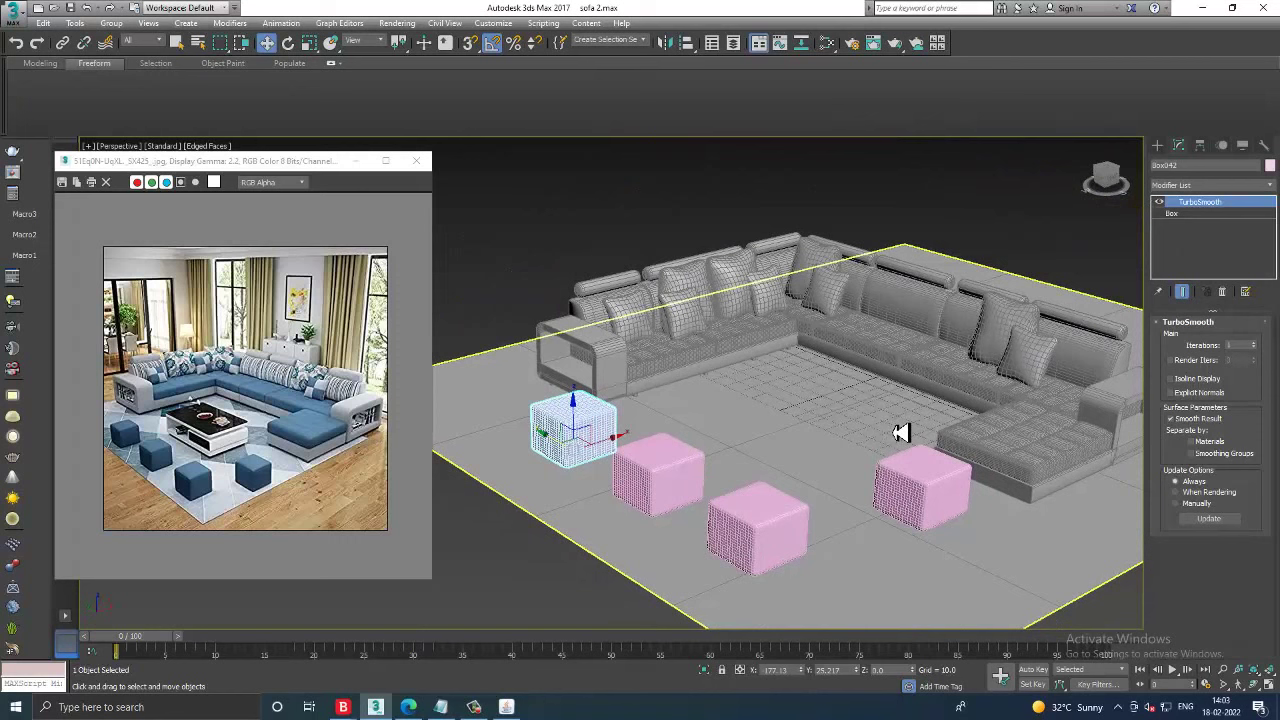
key(ctrl+a)
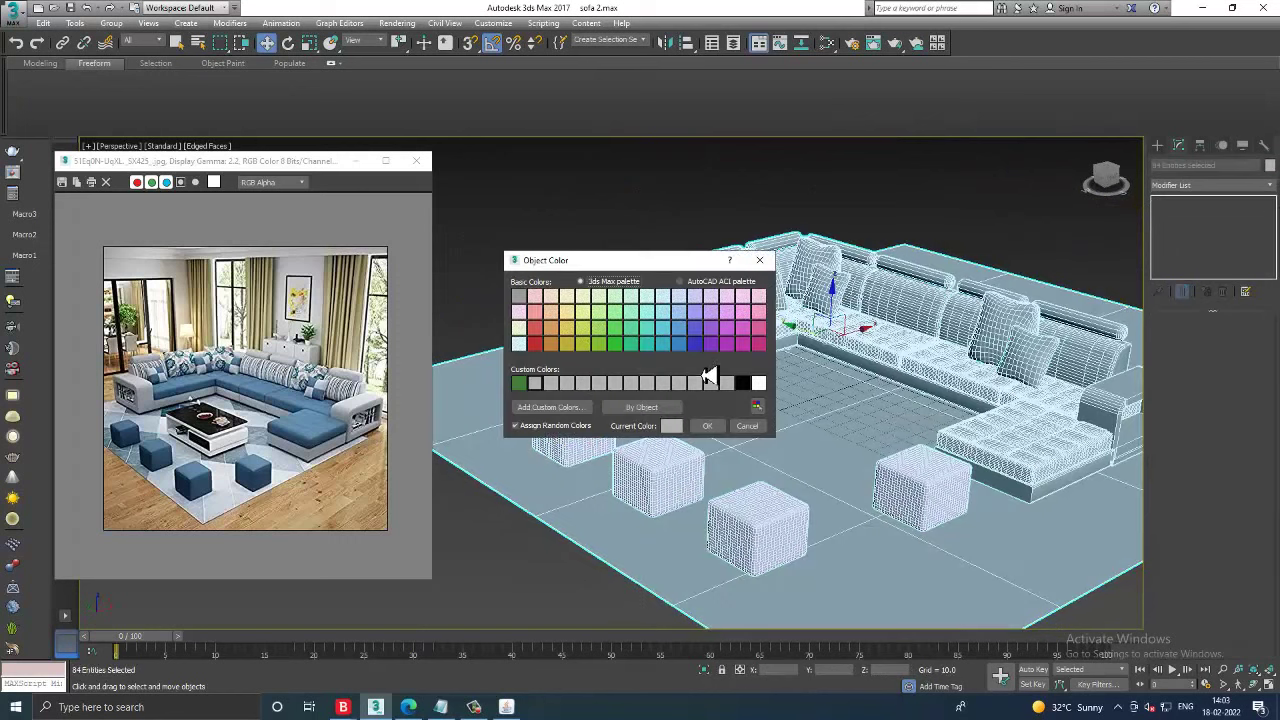
- Apply grey as the display colour for all 84 objects, then clear the selection
click(707, 426)
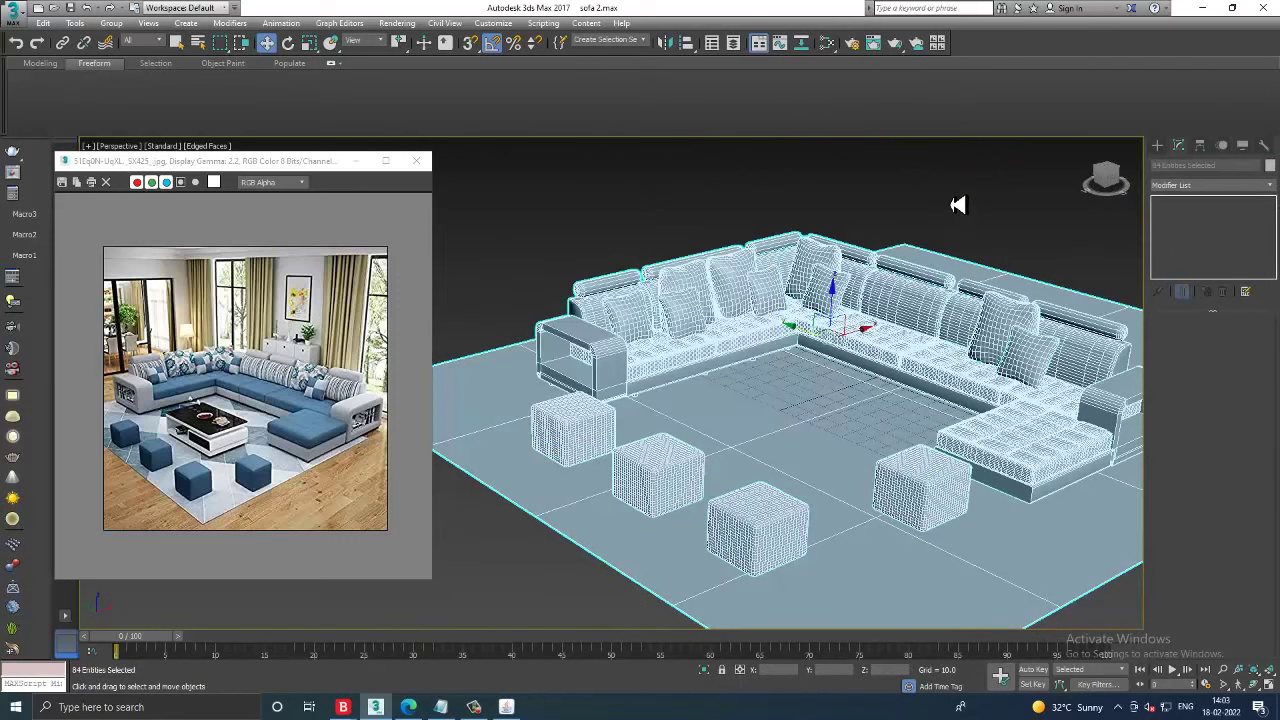
click(957, 203)
scroll(805, 441, up, 2)
scroll(808, 446, up, 1)
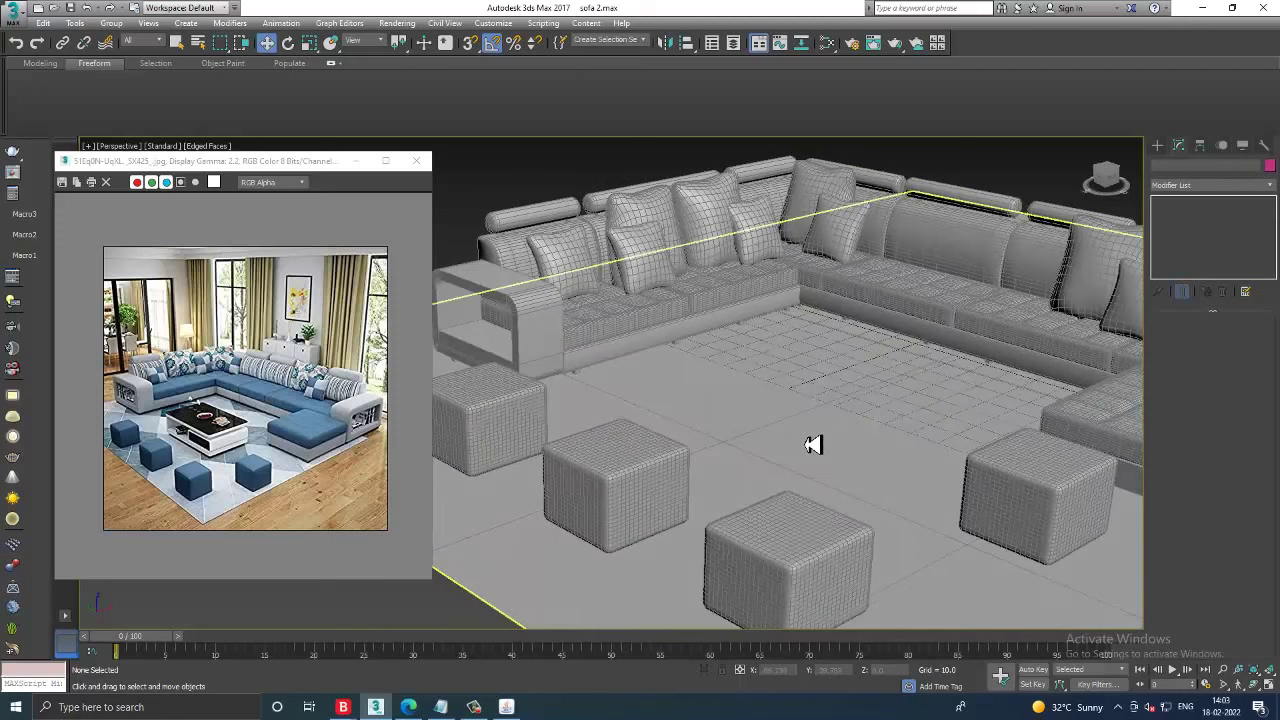
scroll(820, 437, down, 2)
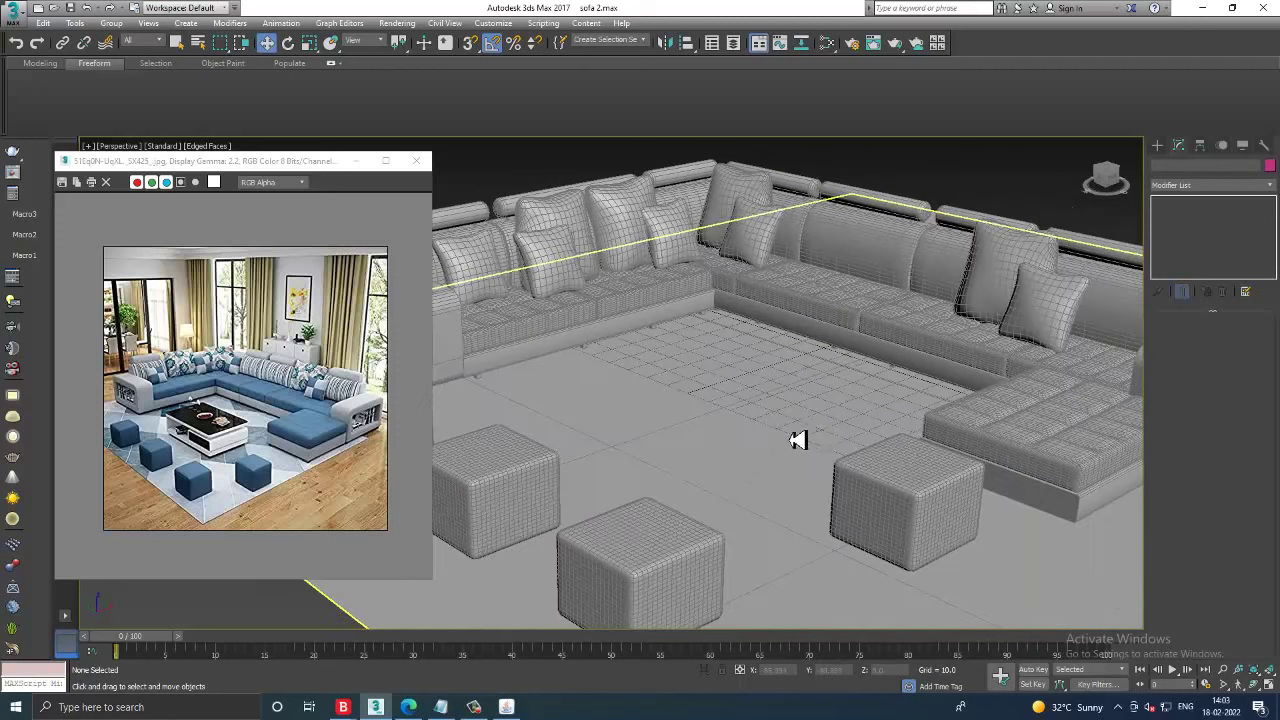
scroll(815, 437, down, 2)
middle_drag(826, 437, 897, 440)
middle_drag(715, 435, 737, 443)
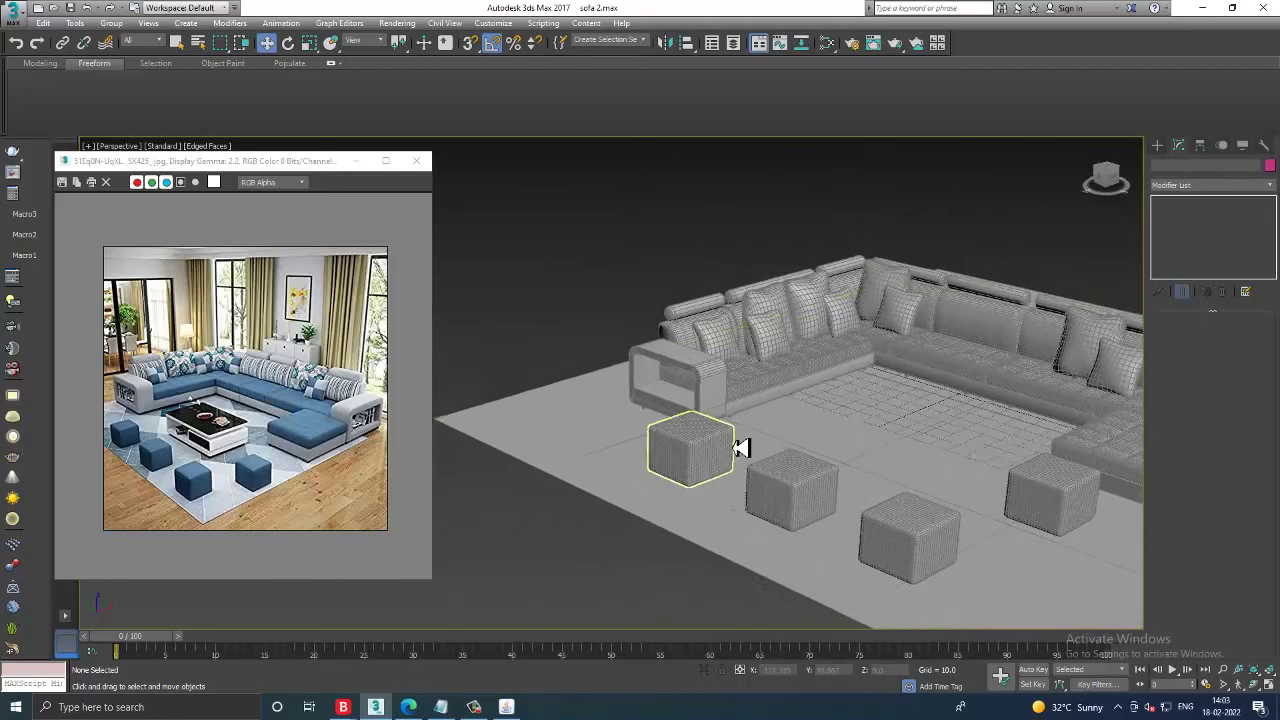
scroll(777, 460, up, 2)
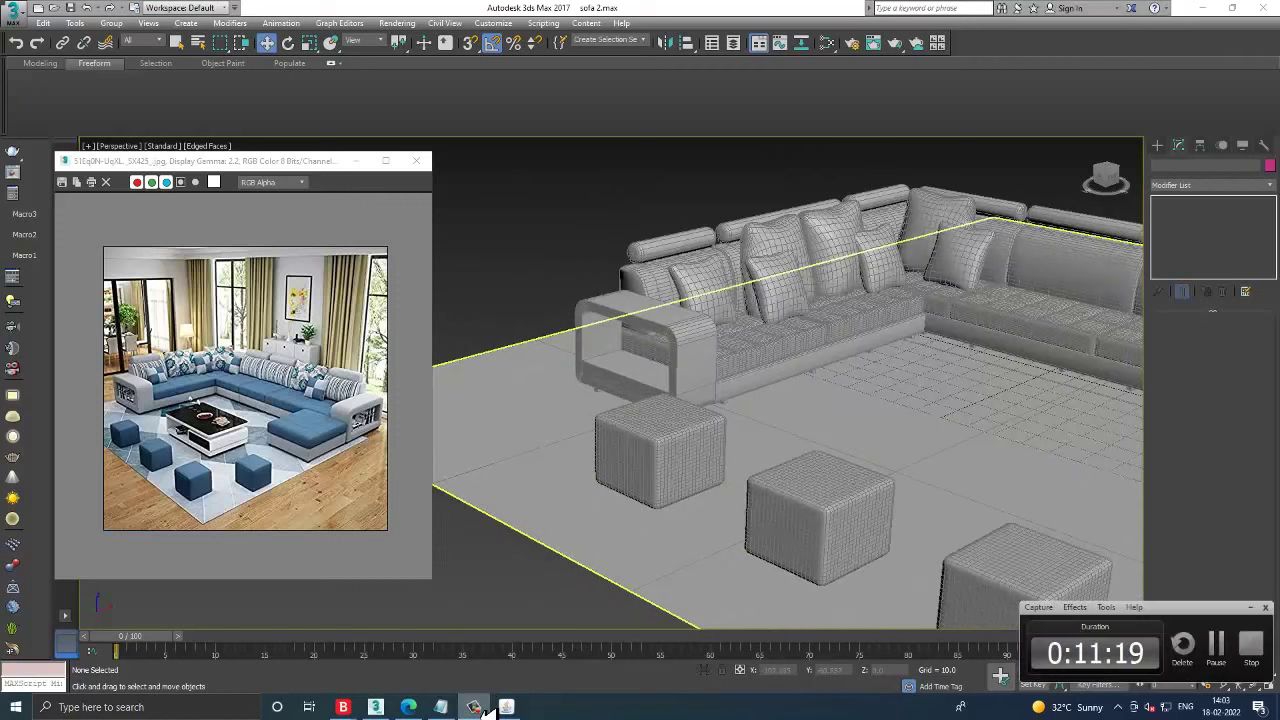
click(1157, 145)
- Draw a book-sized box on the surface inside the armrest shelf
click(1184, 226)
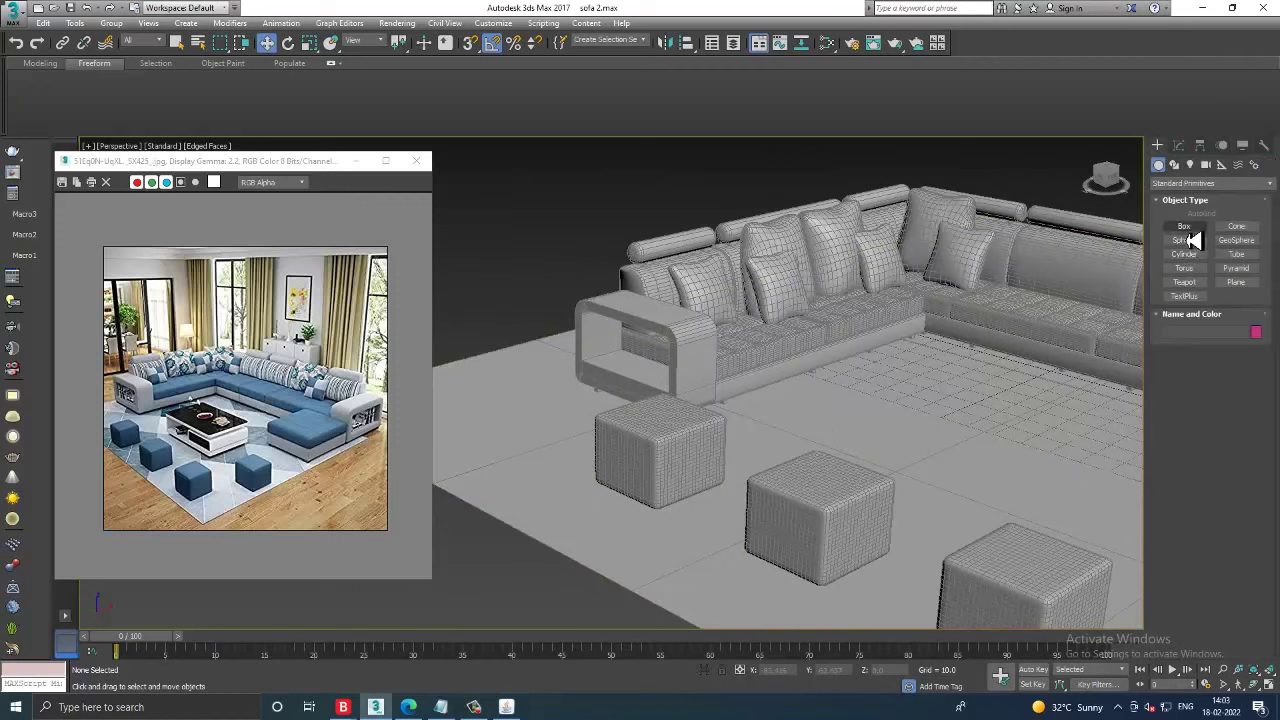
alt+middle_drag(646, 420, 738, 457)
scroll(738, 457, up, 2)
scroll(737, 449, up, 1)
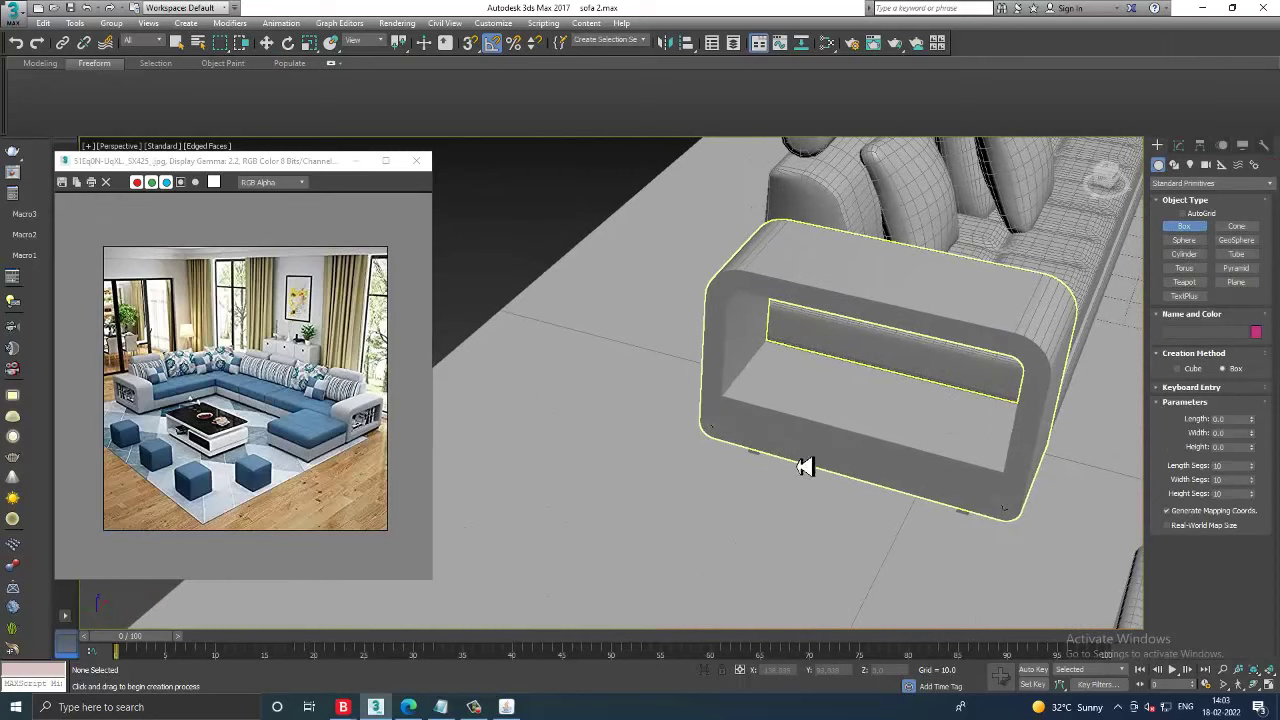
scroll(806, 404, up, 3)
click(1182, 213)
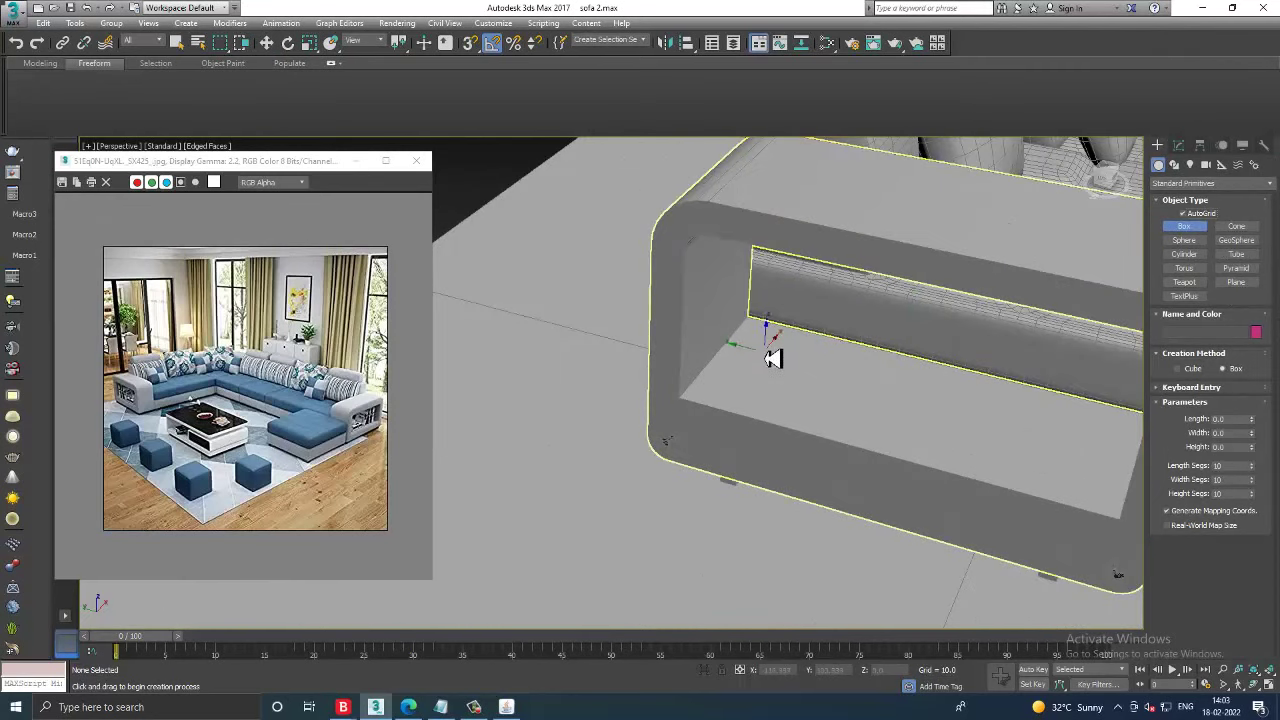
drag(768, 345, 740, 414)
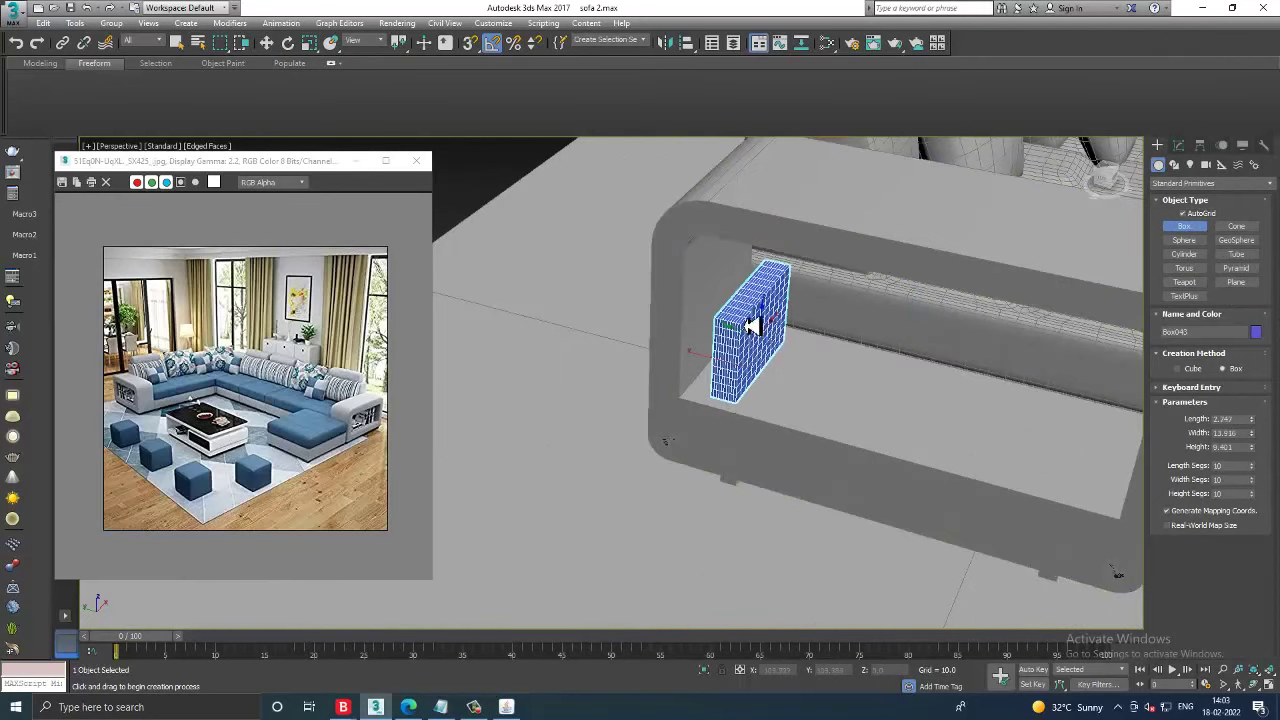
click(754, 308)
key(w)
alt+middle_drag(831, 346, 971, 426)
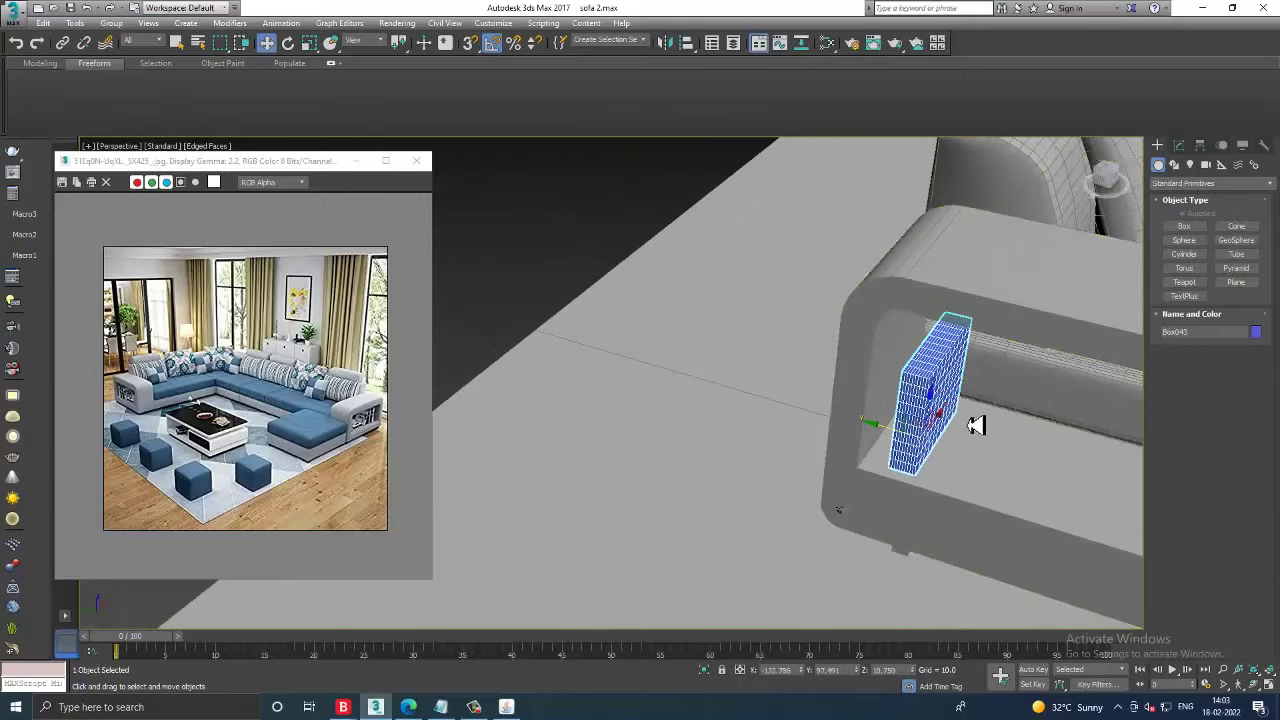
- Reduce the box to single segments and scale it thin and tall
click(1180, 146)
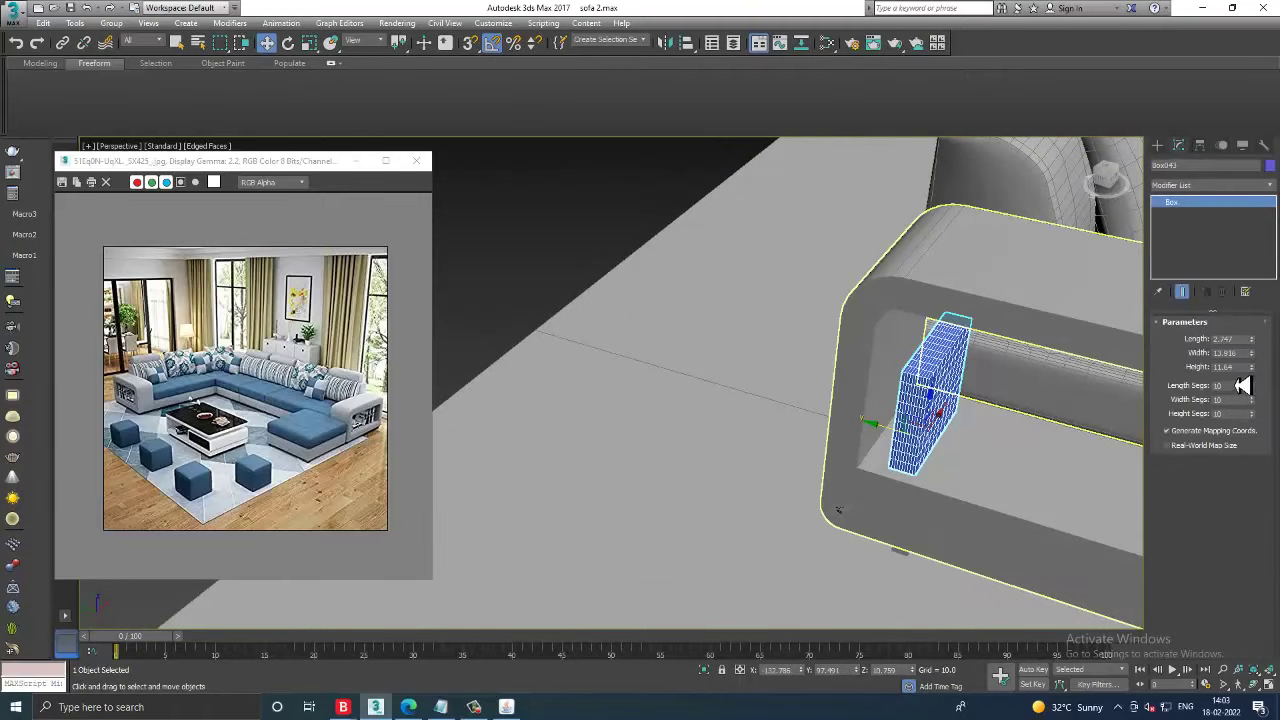
text(1)
key(Tab)
text(1)
key(Tab)
text(1)
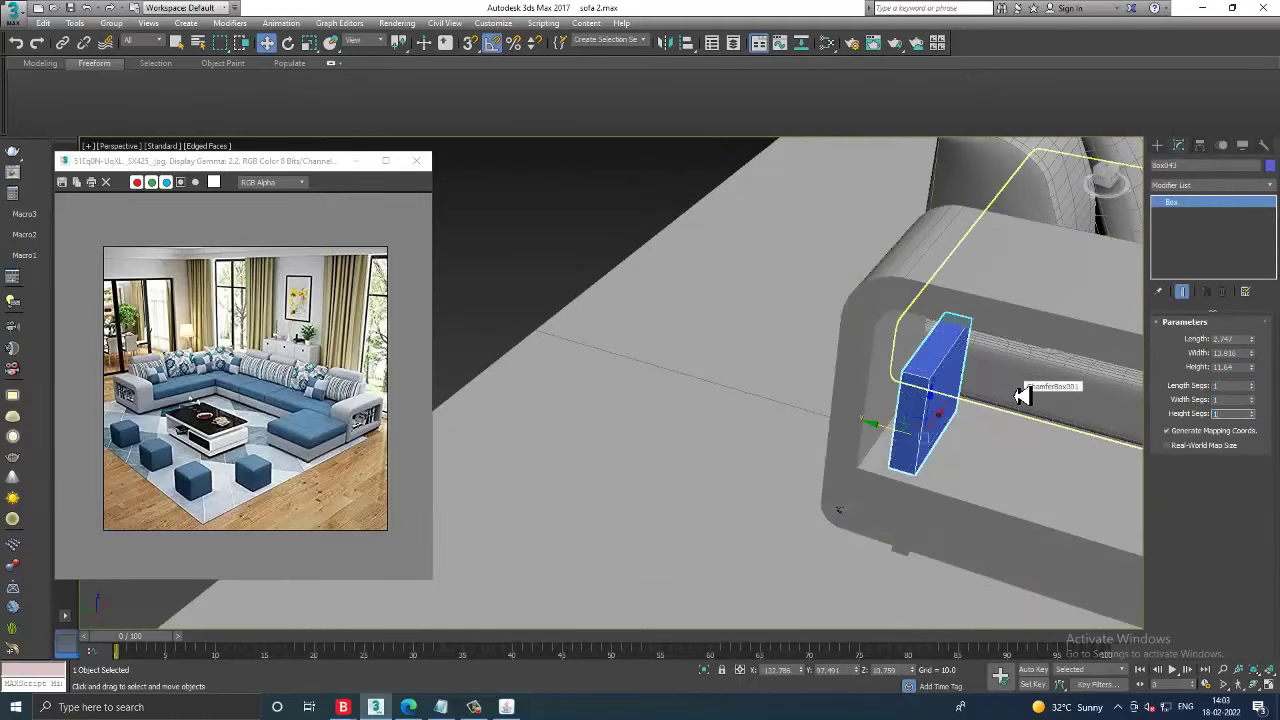
mouse_move(944, 375)
alt+middle_down()
mouse_move(934, 356)
mouse_move(901, 446)
alt+middle_up()
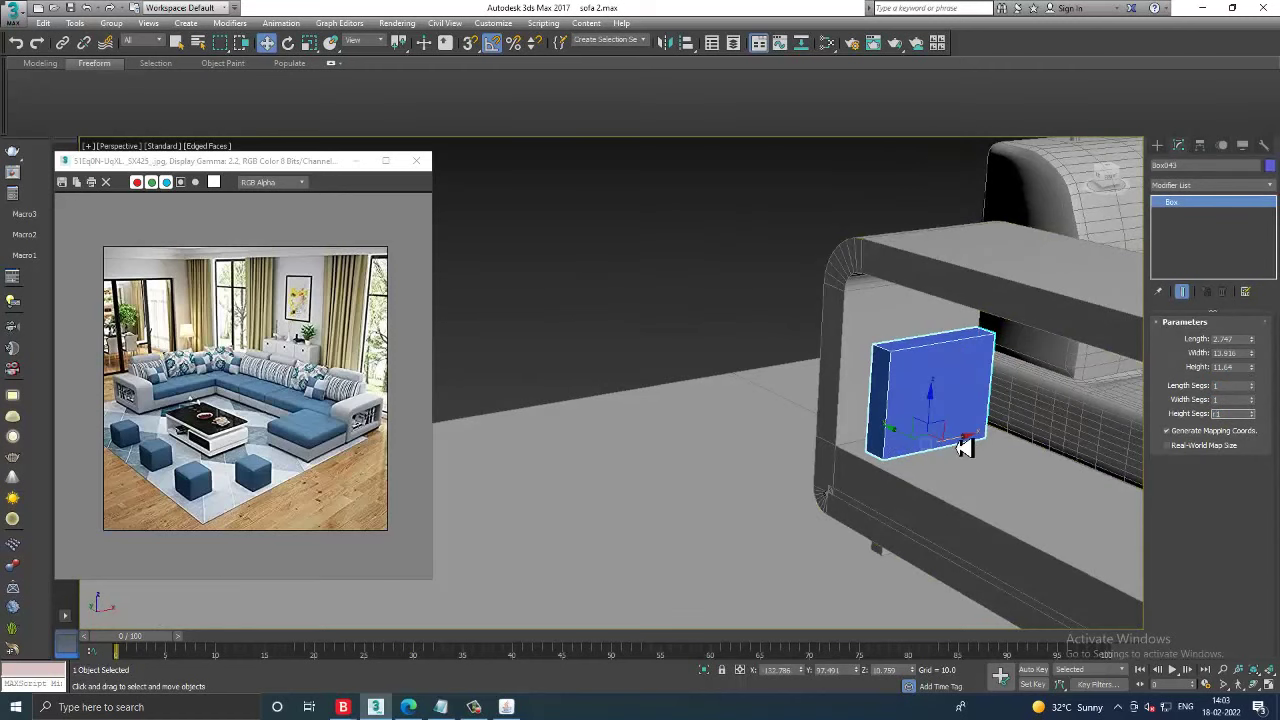
key(r)
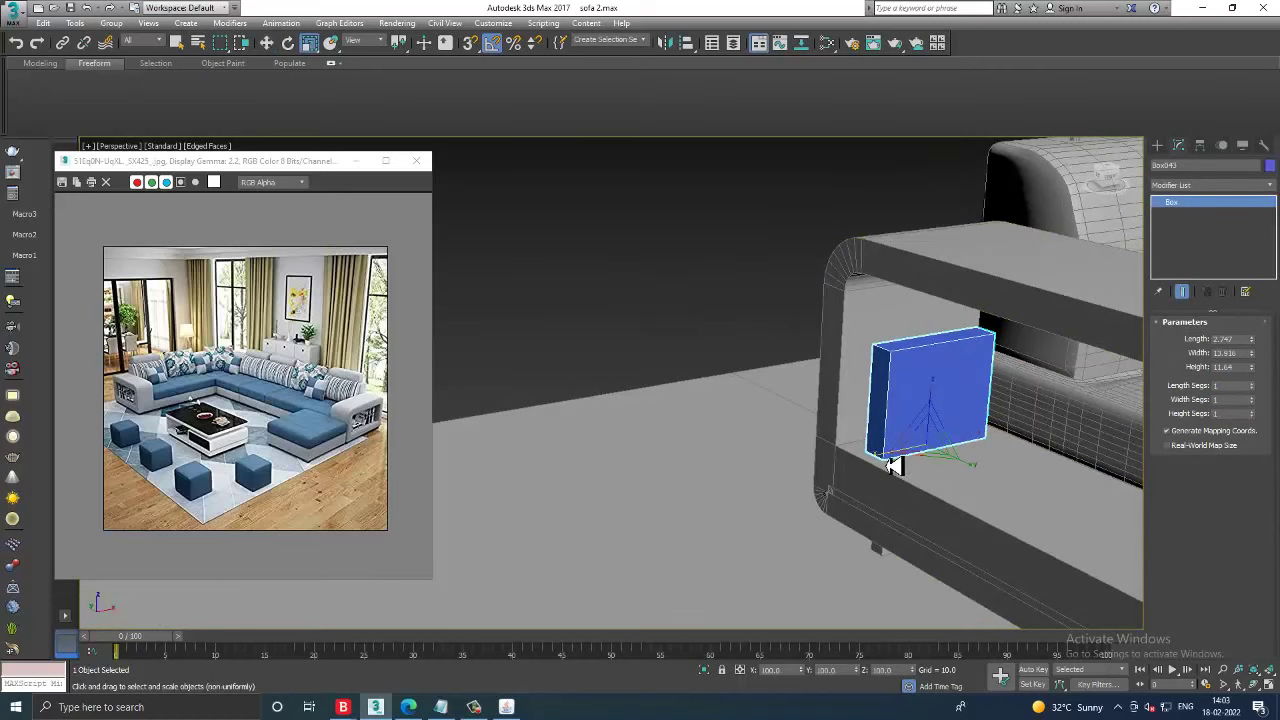
mouse_move(894, 452)
mouse_down()
mouse_move(903, 466)
mouse_move(857, 443)
mouse_move(874, 389)
mouse_up()
scroll(903, 466, up, 2)
scroll(895, 455, up, 2)
key(w)
scroll(915, 410, up, 3)
- Convert the box to Editable Poly and chamfer its two spine edges with extra segments
key(r)
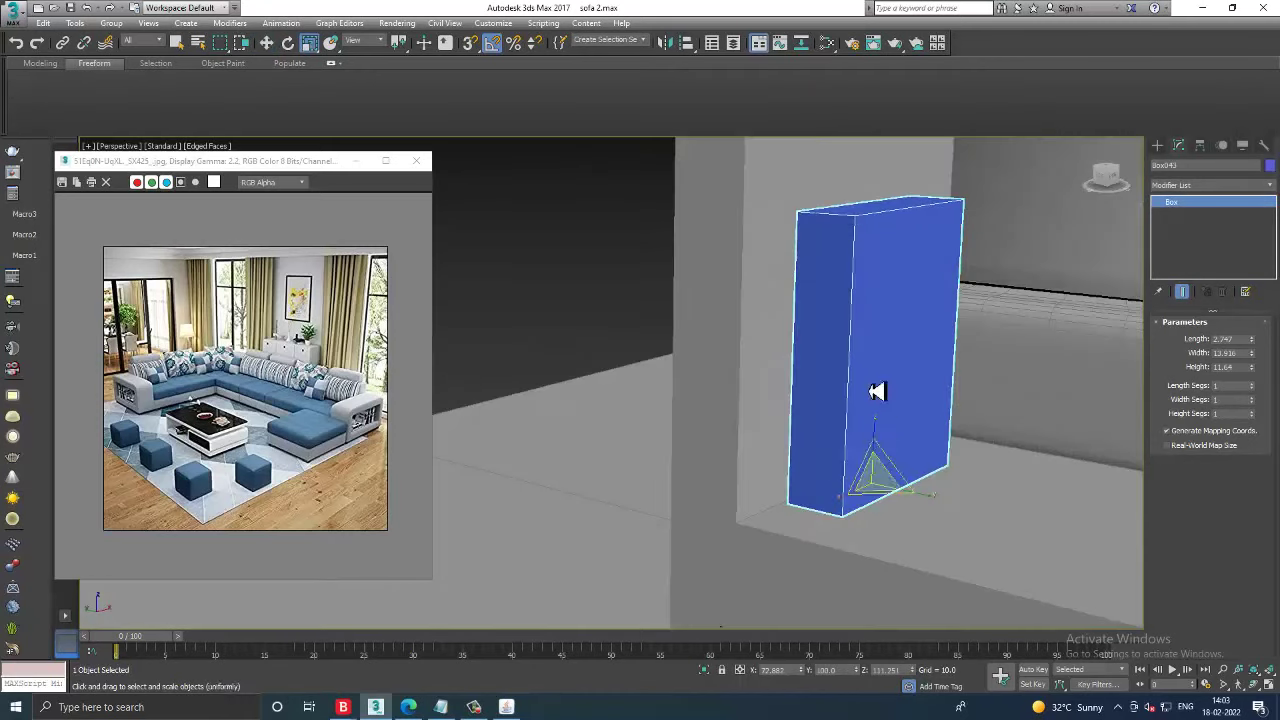
key(w)
right_click(900, 440)
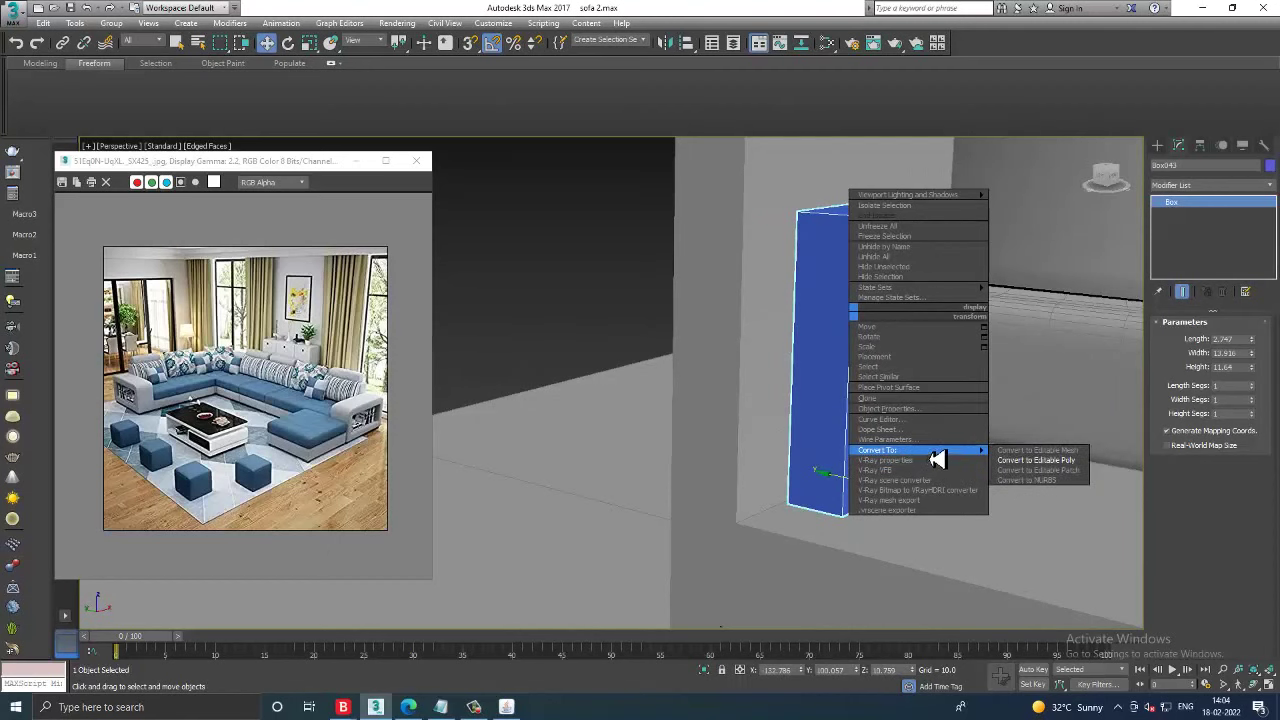
click(1036, 460)
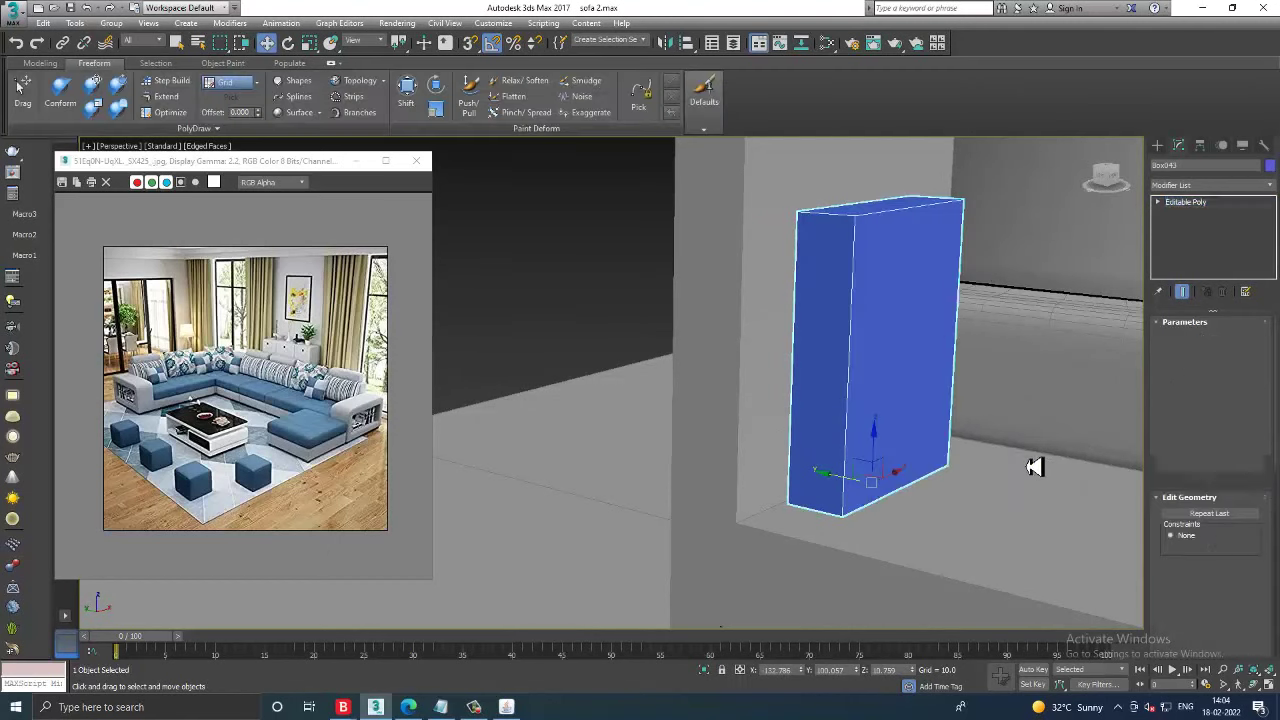
click(856, 398)
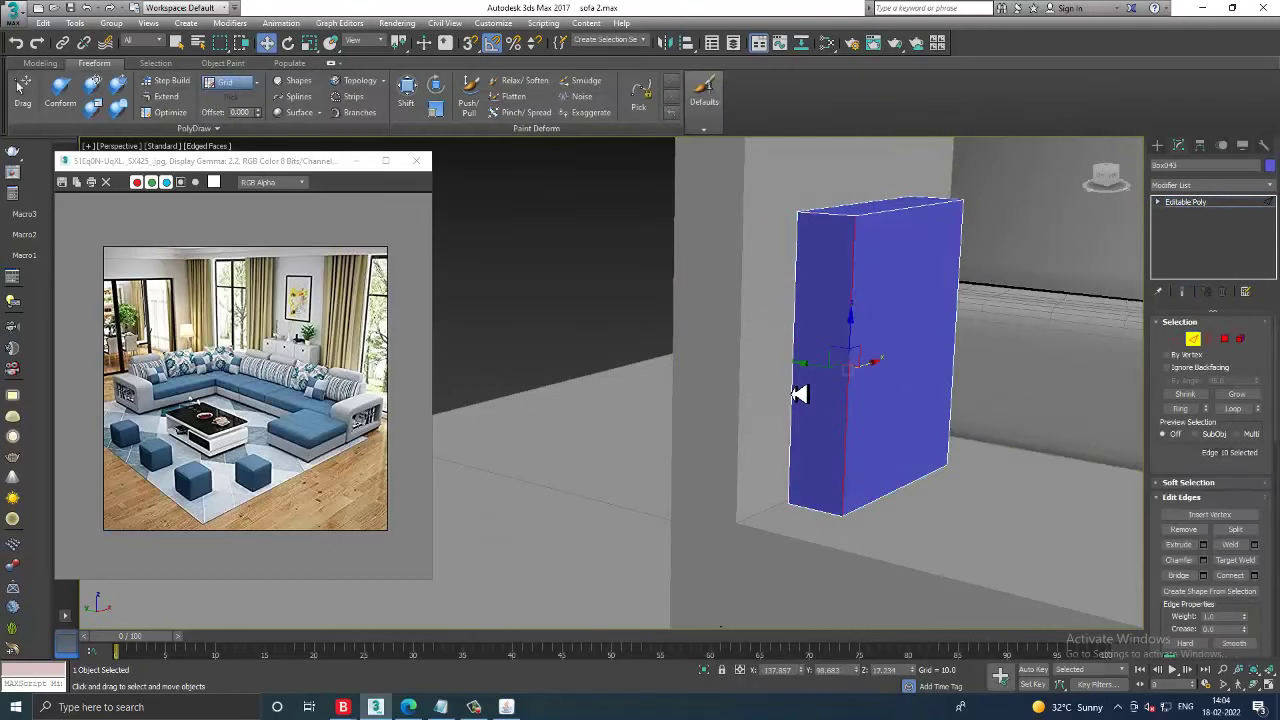
ctrl+click(795, 395)
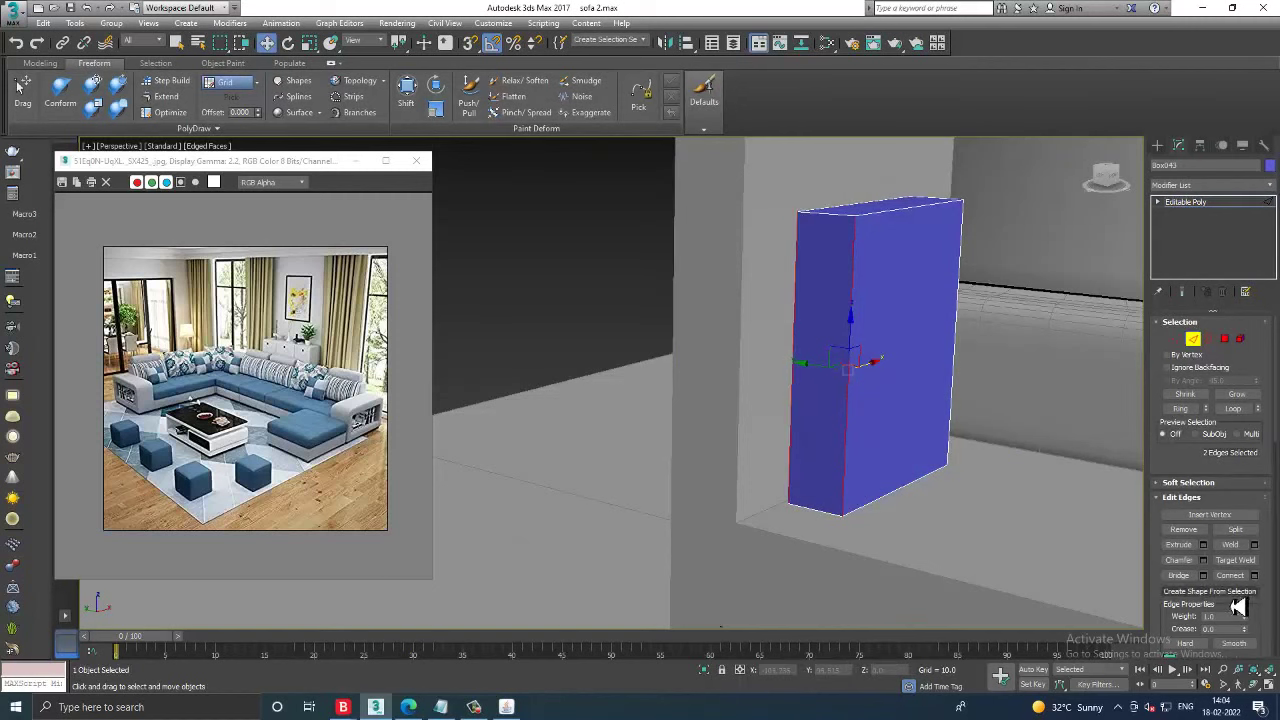
click(1180, 562)
click(627, 432)
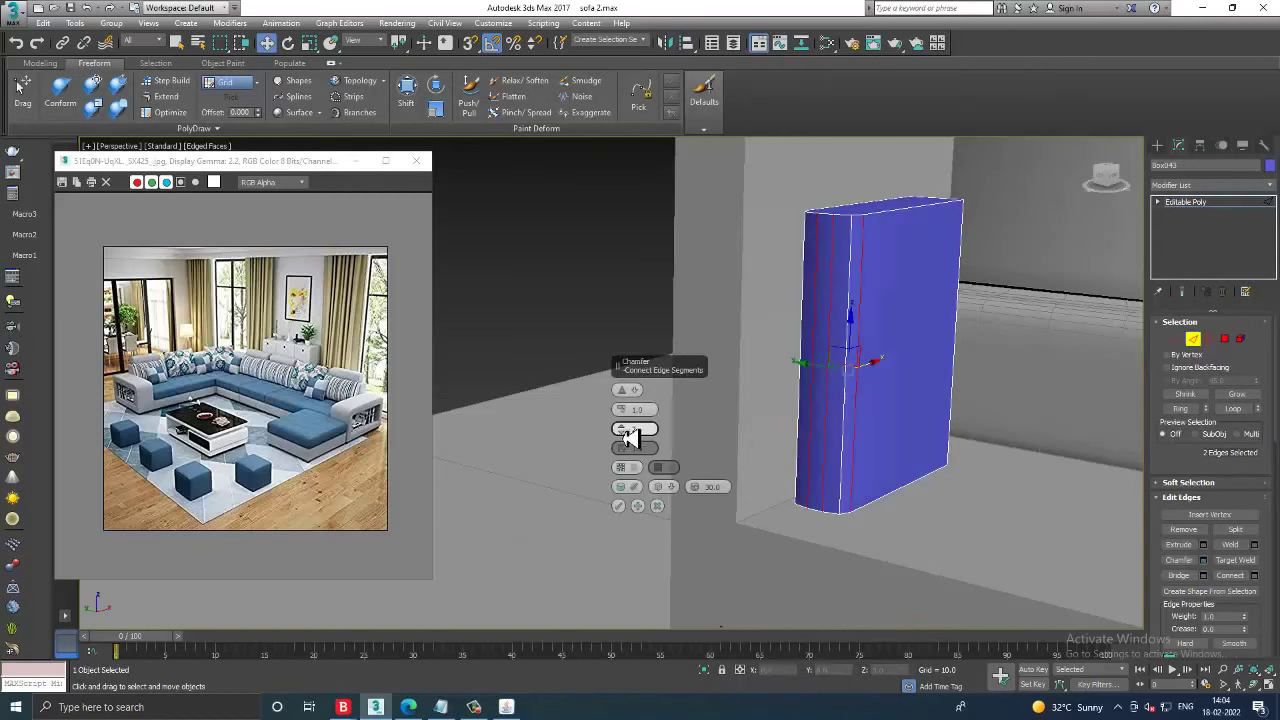
drag(622, 410, 624, 420)
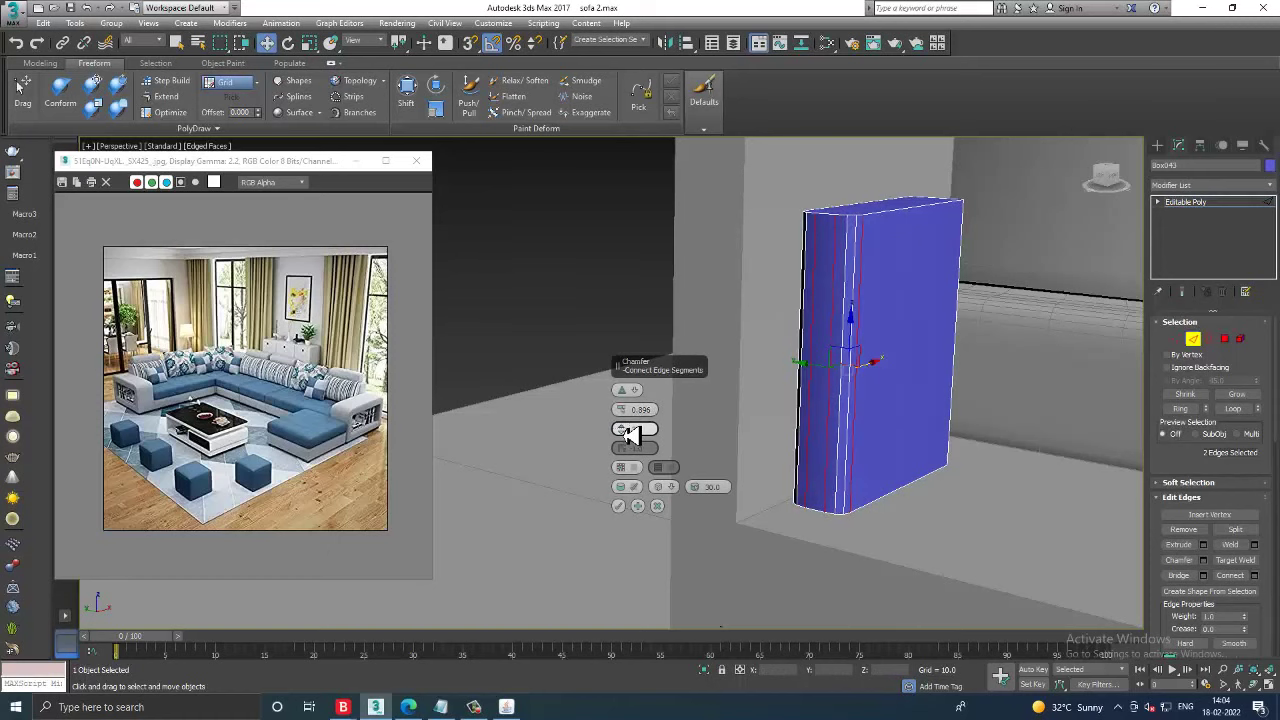
click(619, 506)
alt+middle_drag(625, 510, 703, 596)
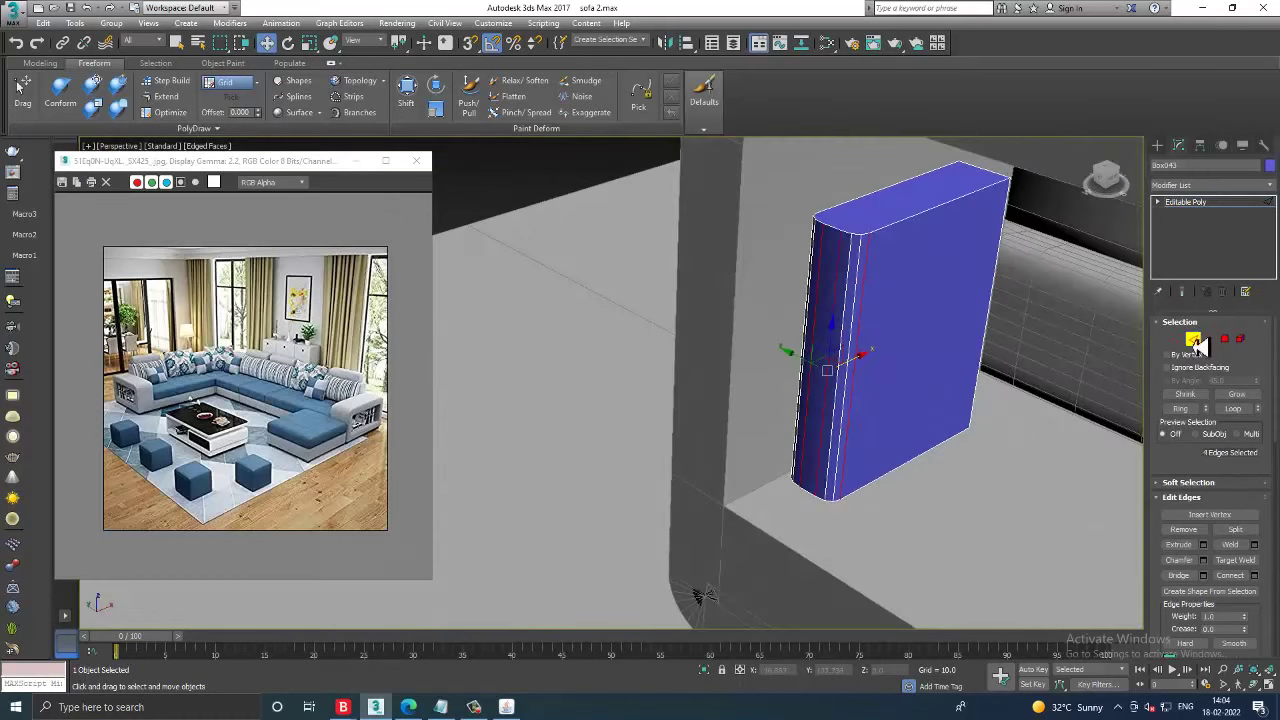
- Inset the top face and extrude it with negative height for recessed pages
click(1228, 342)
click(914, 213)
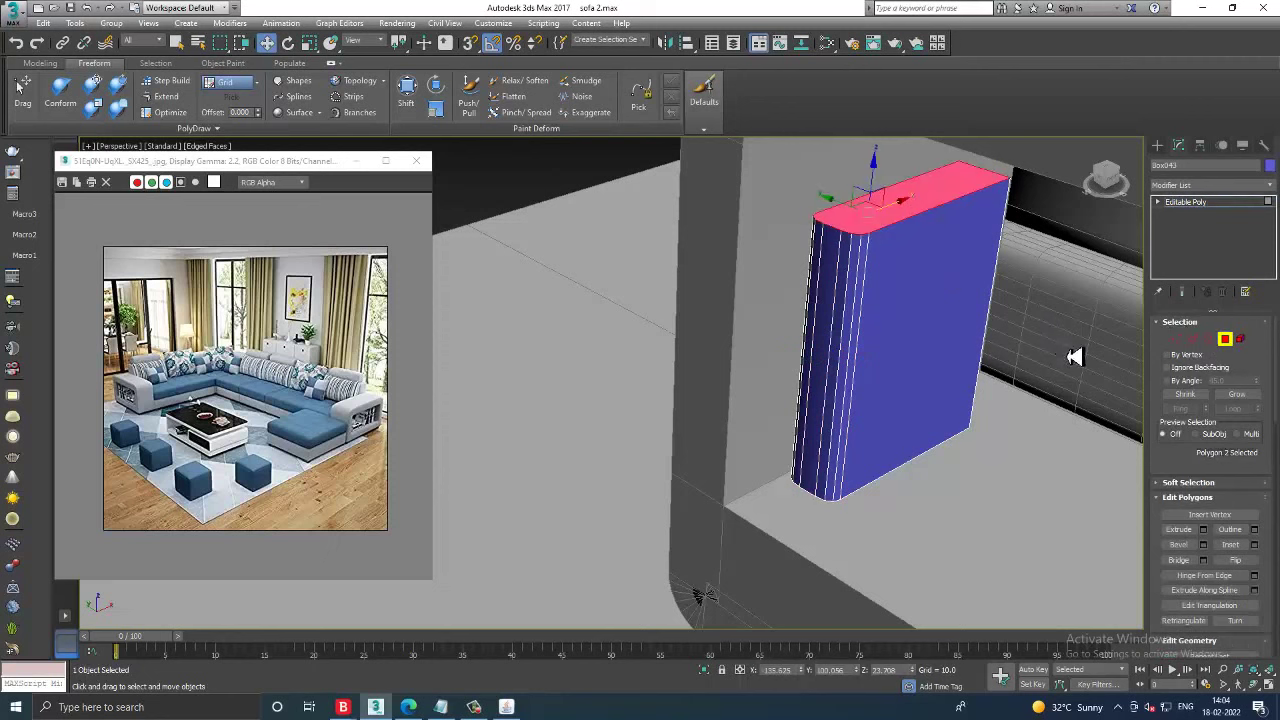
mouse_move(1074, 357)
alt+middle_down()
mouse_move(1043, 346)
mouse_move(886, 360)
mouse_move(1002, 348)
alt+middle_up()
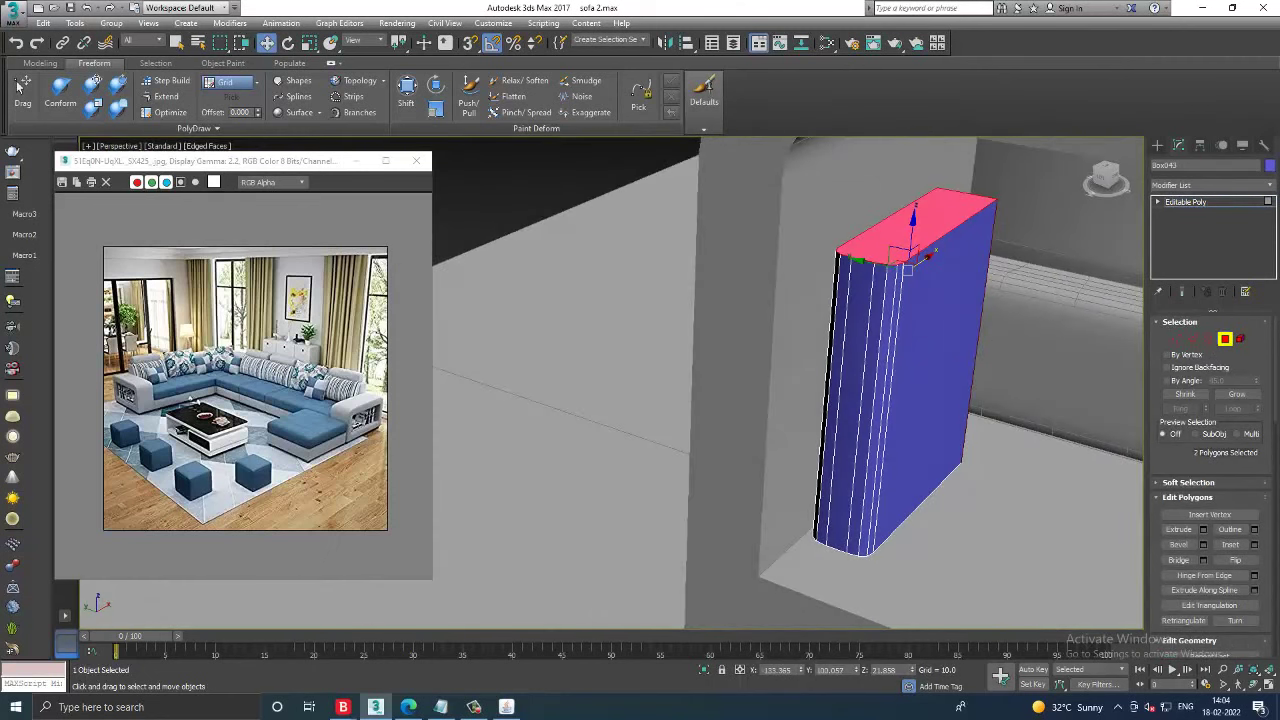
click(1255, 545)
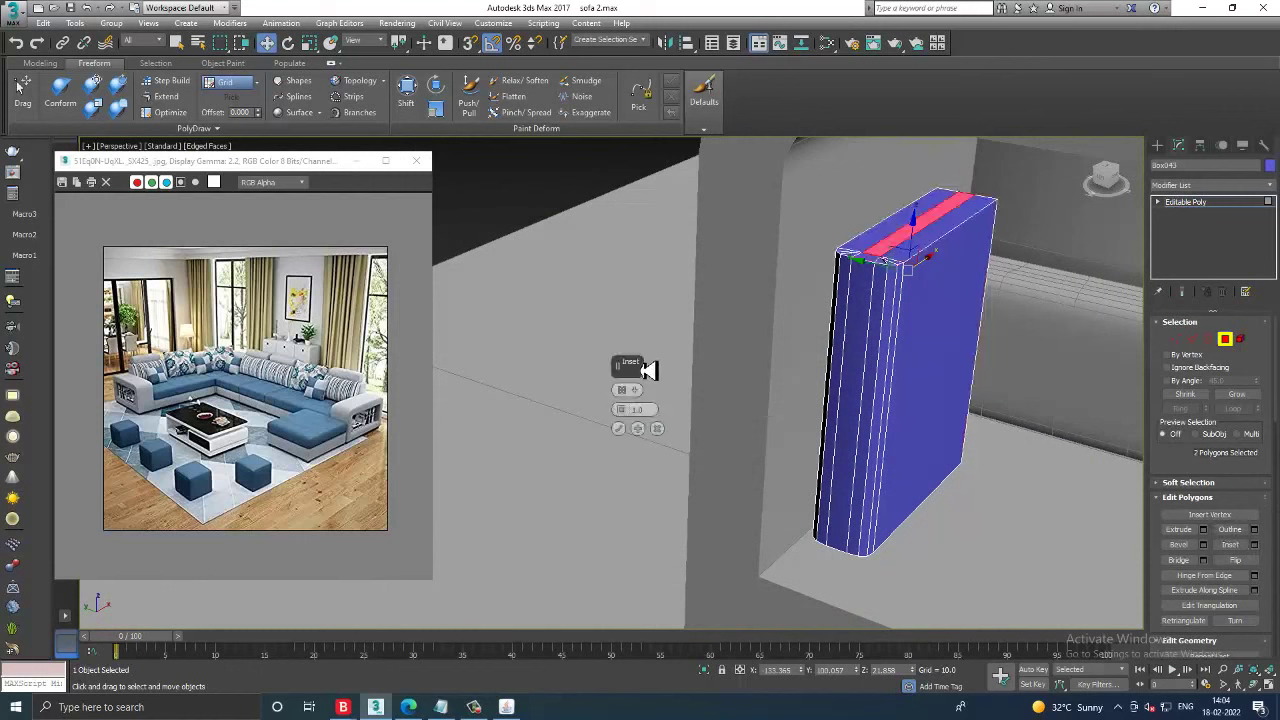
drag(630, 418, 638, 426)
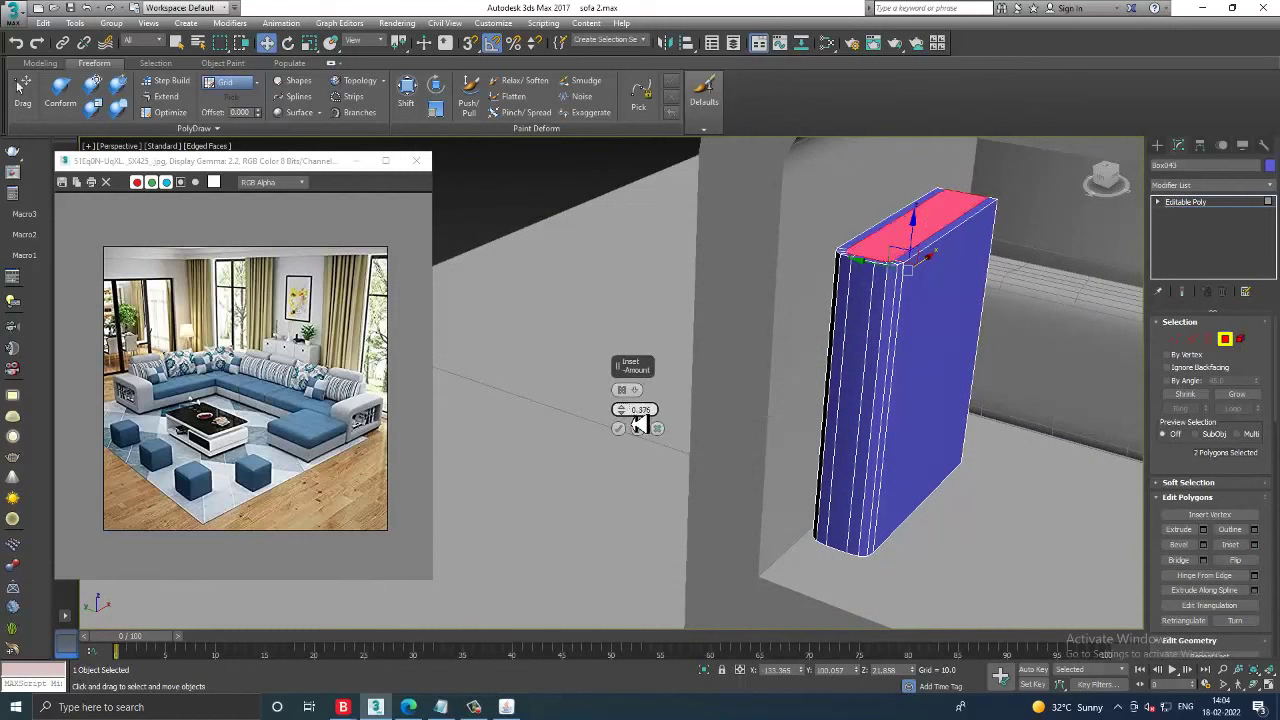
click(619, 429)
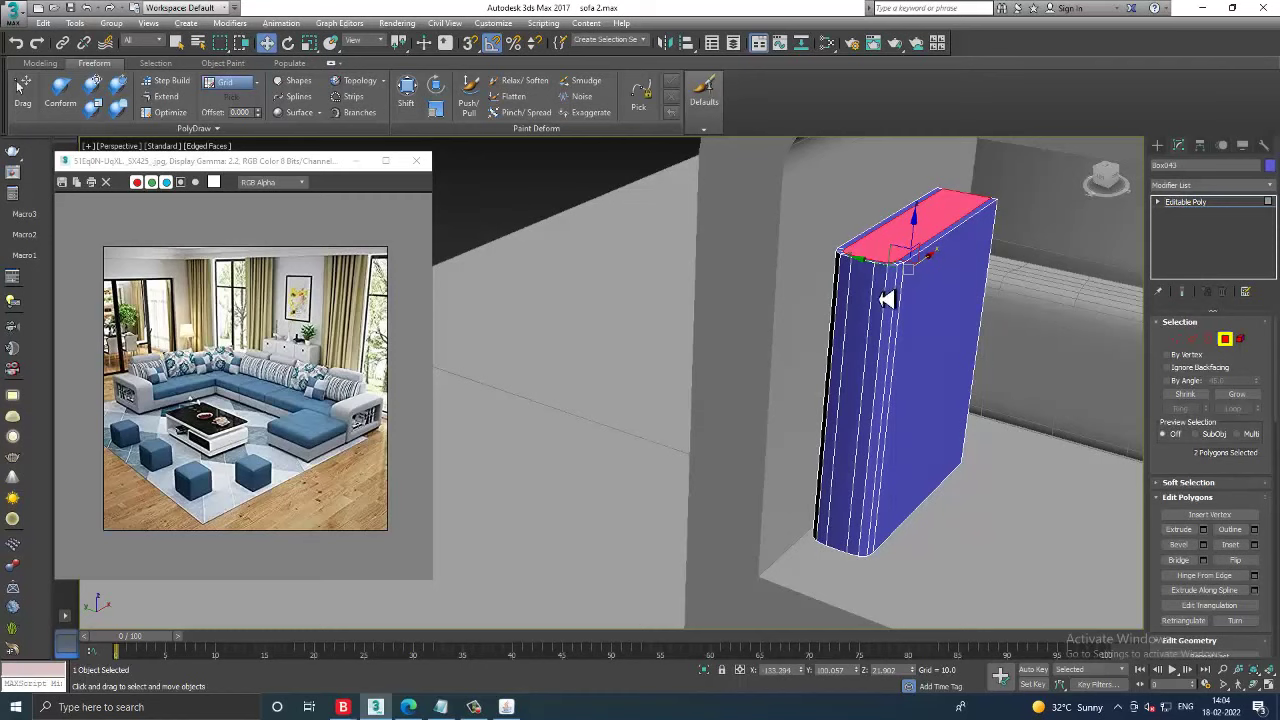
scroll(891, 289, up, 3)
scroll(897, 289, up, 3)
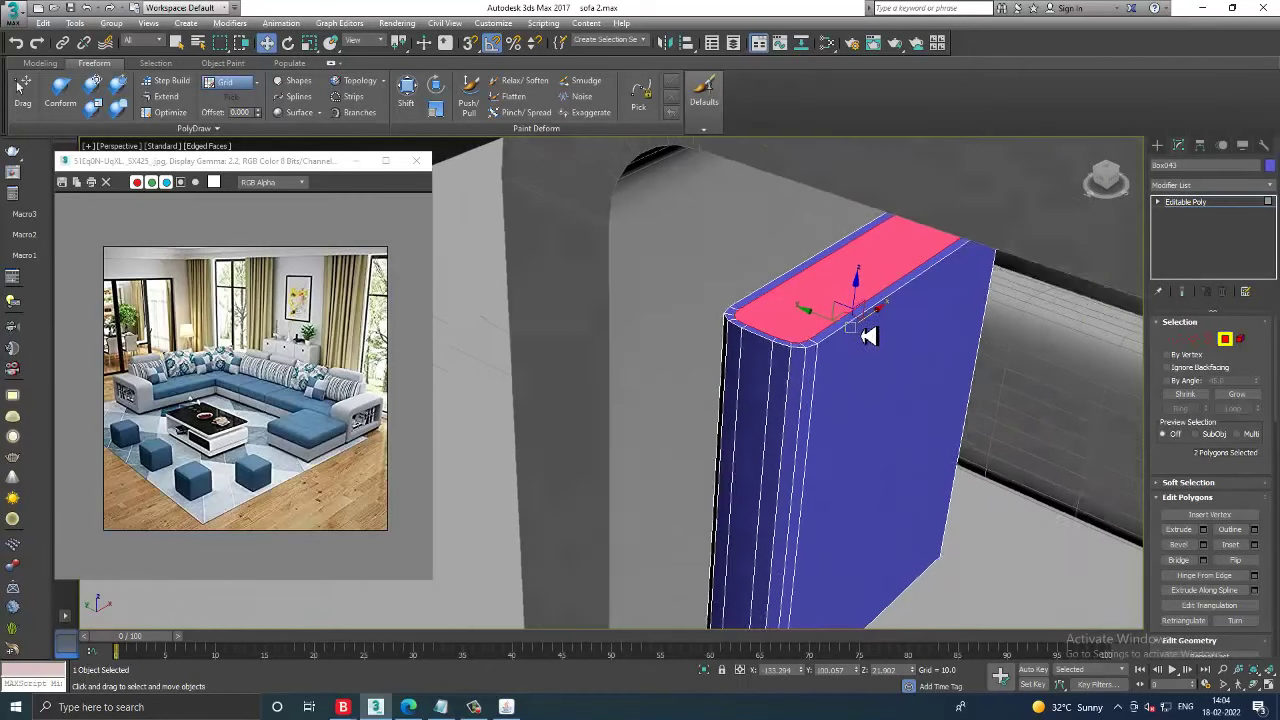
click(1204, 530)
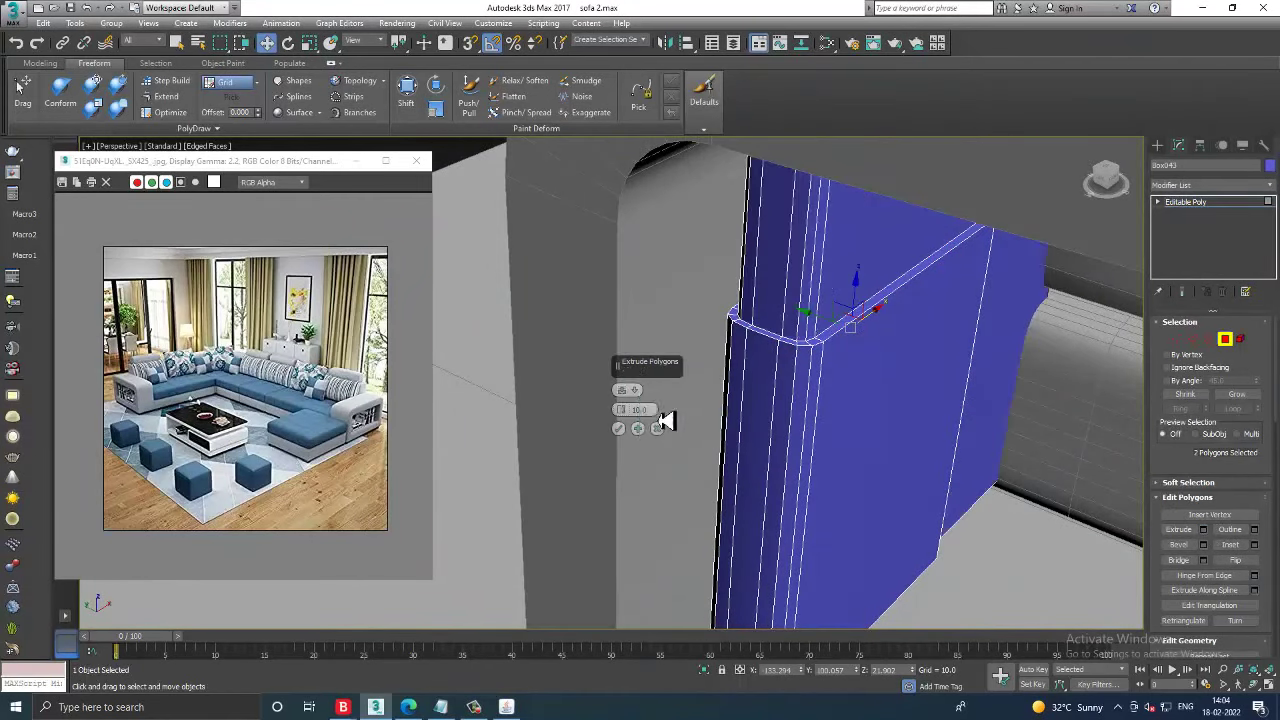
drag(621, 410, 649, 489)
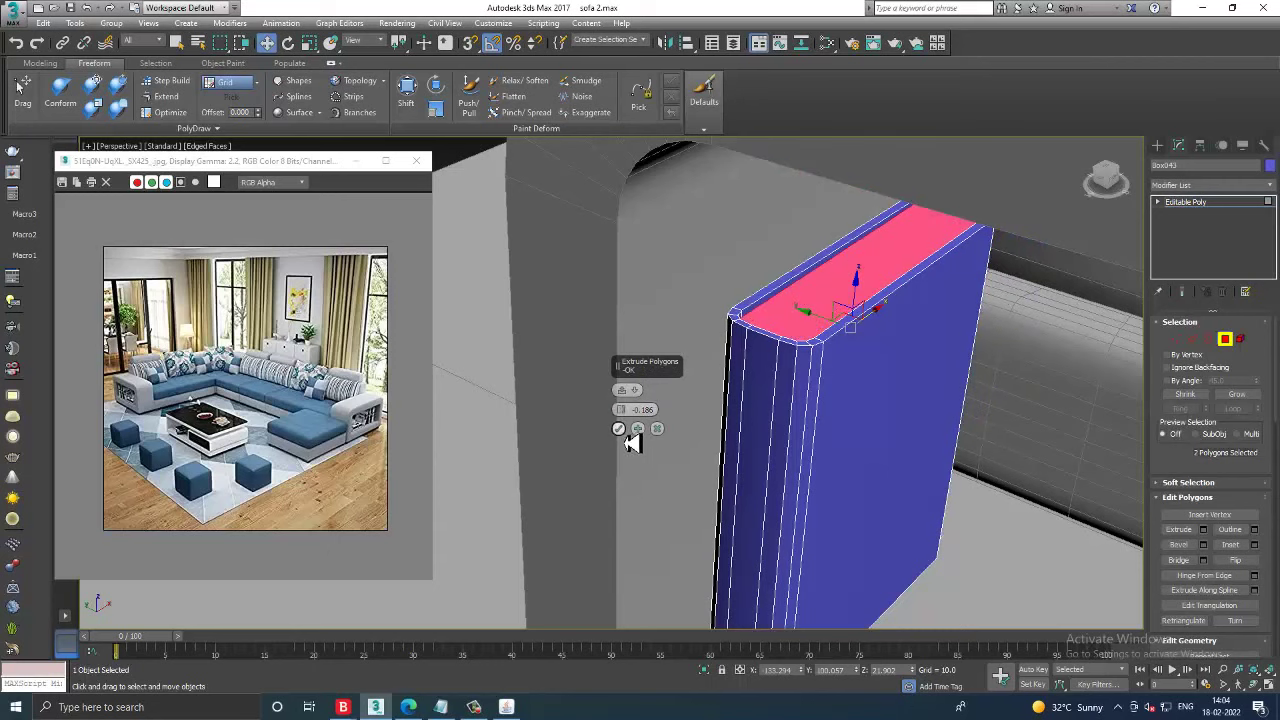
click(620, 430)
click(1185, 202)
- Move the book into the armrest shelf and clone a row of copies
scroll(860, 408, down, 4)
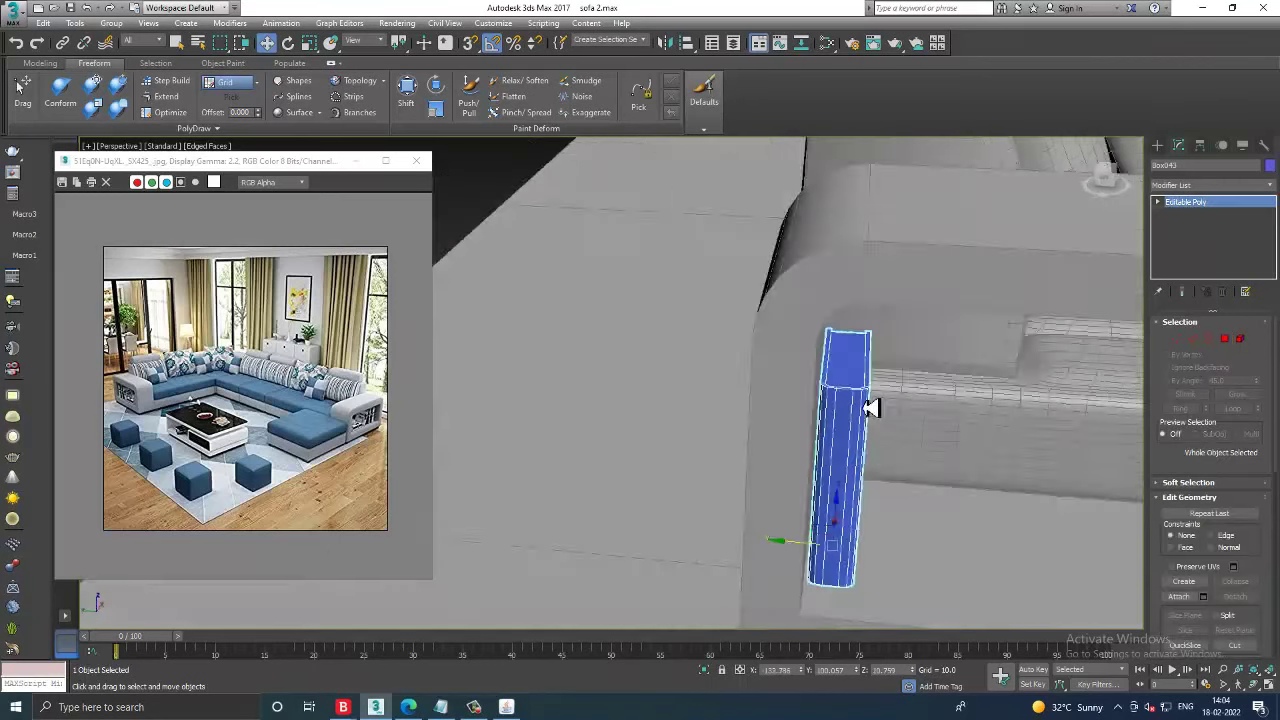
mouse_move(871, 407)
alt+middle_down()
mouse_move(766, 334)
mouse_move(771, 380)
mouse_move(740, 460)
alt+middle_up()
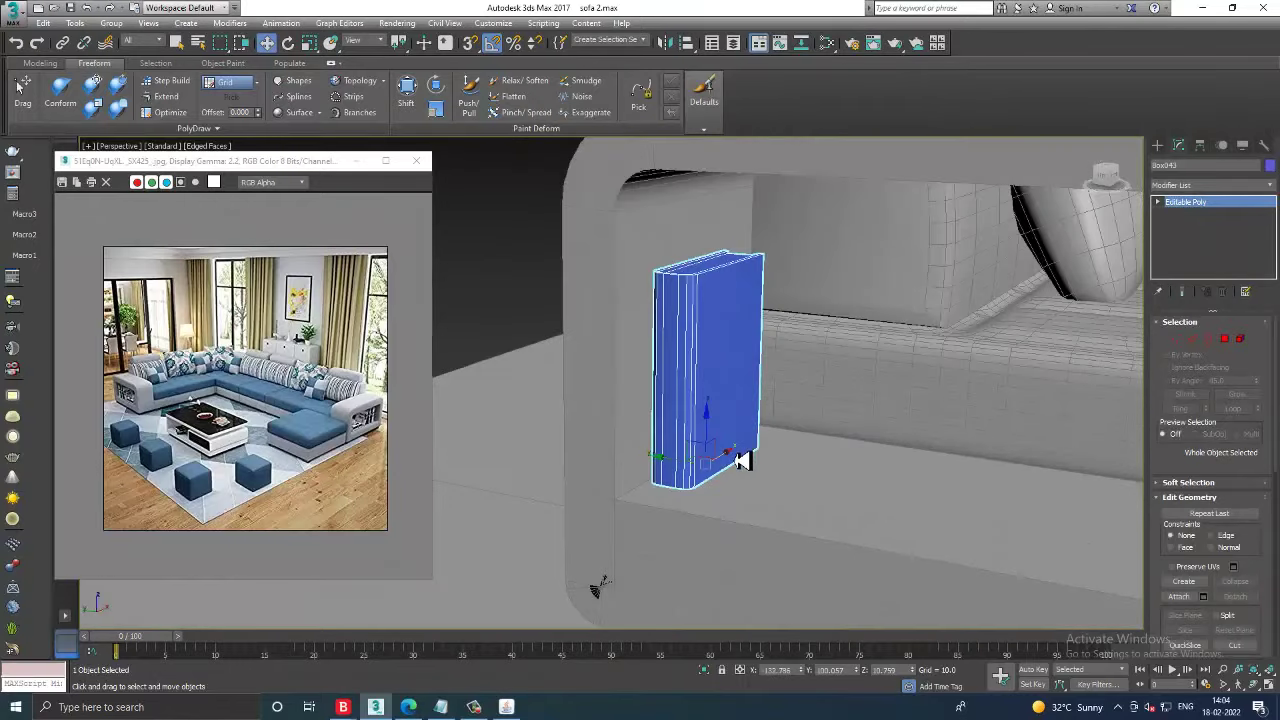
mouse_move(740, 460)
mouse_down()
mouse_move(663, 466)
mouse_move(686, 463)
mouse_up()
mouse_move(686, 463)
alt+middle_down()
mouse_move(721, 420)
mouse_move(701, 388)
alt+middle_up()
mouse_move(652, 440)
shift+mouse_down()
mouse_move(680, 443)
mouse_move(670, 432)
shift+mouse_up()
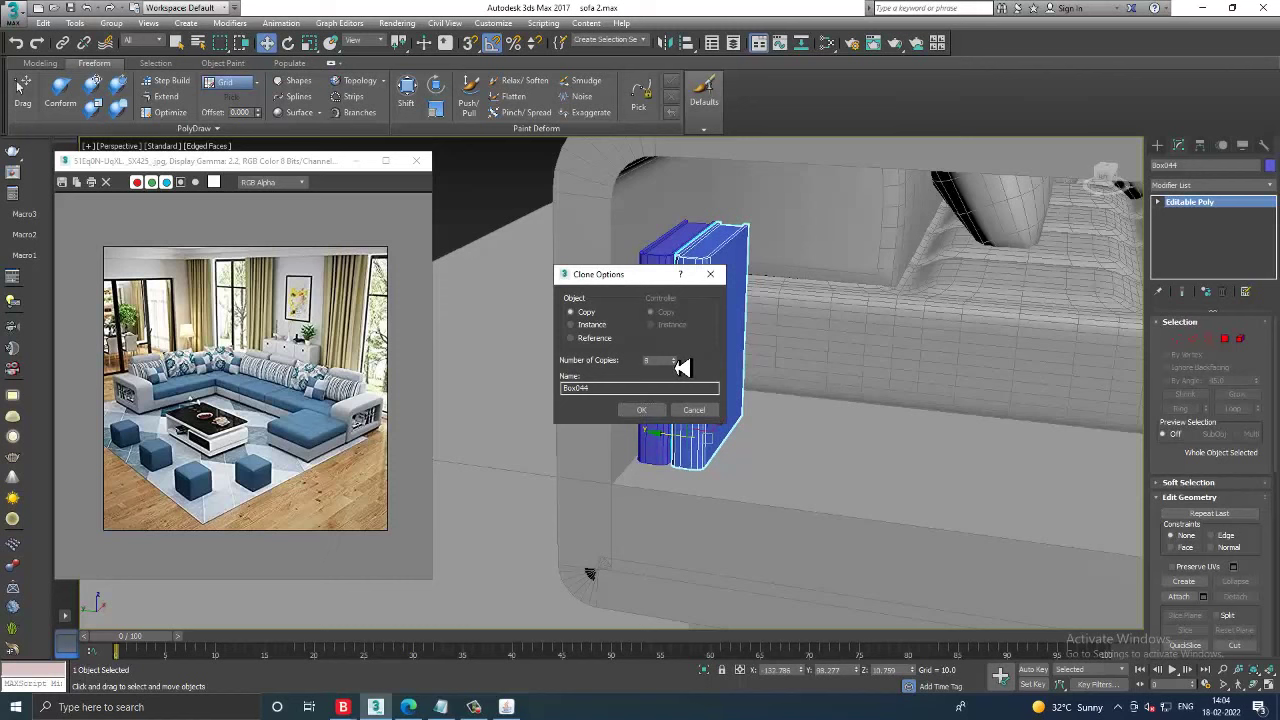
click(641, 409)
scroll(840, 400, down, 4)
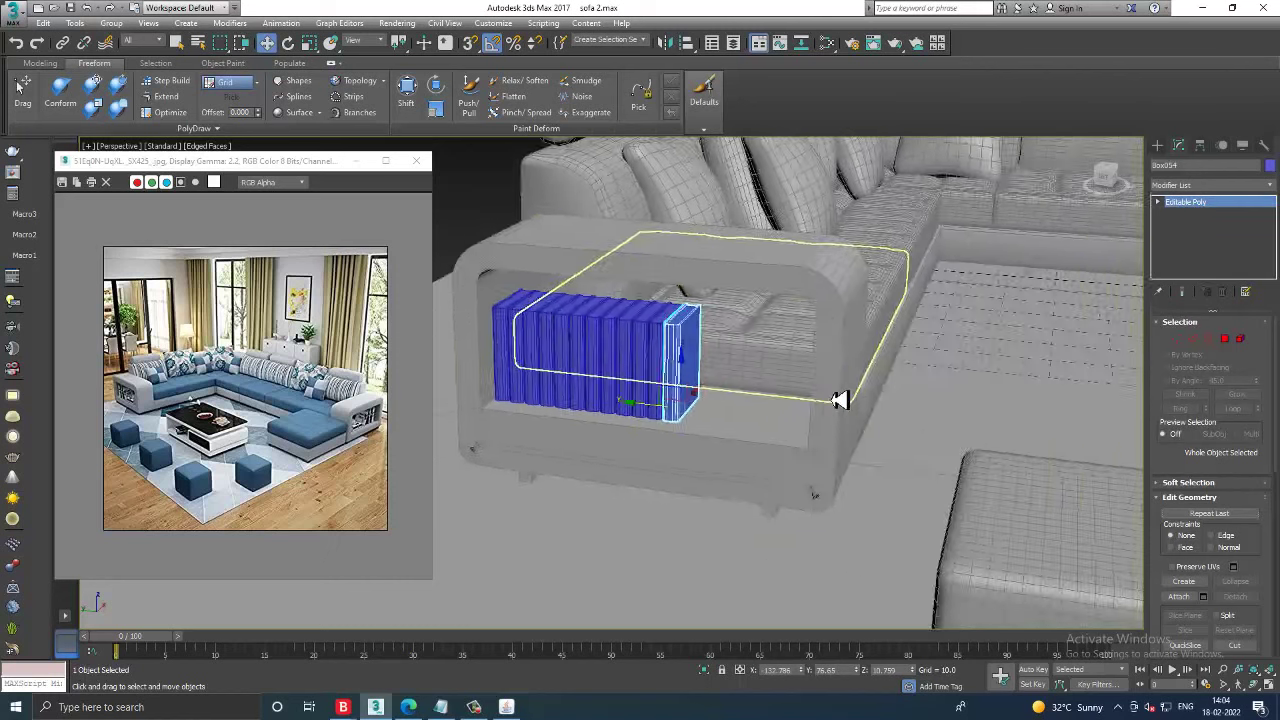
scroll(840, 400, up, 2)
scroll(771, 400, up, 2)
scroll(791, 406, up, 3)
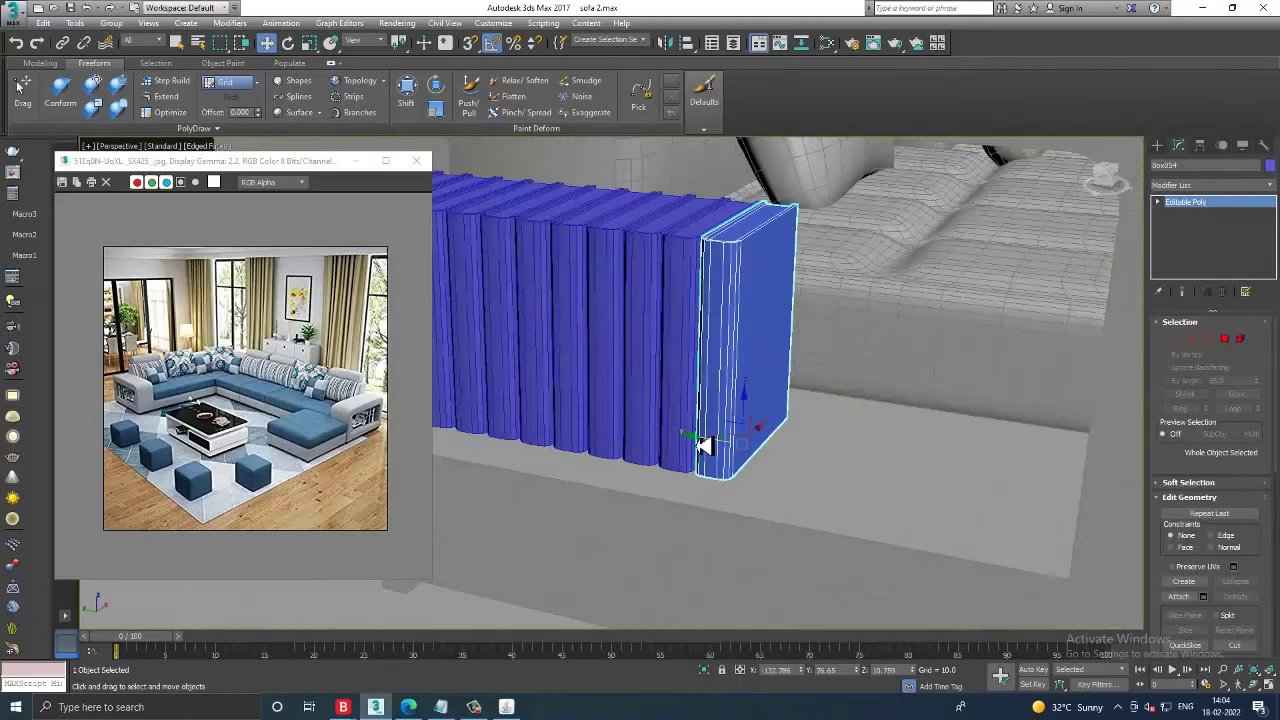
- Slide the end book past the row, tilt it, and clone it further right
drag(704, 445, 740, 457)
key(e)
mouse_move(814, 423)
mouse_down()
mouse_move(783, 414)
mouse_move(814, 423)
mouse_up()
key(ctrl+z)
key(w)
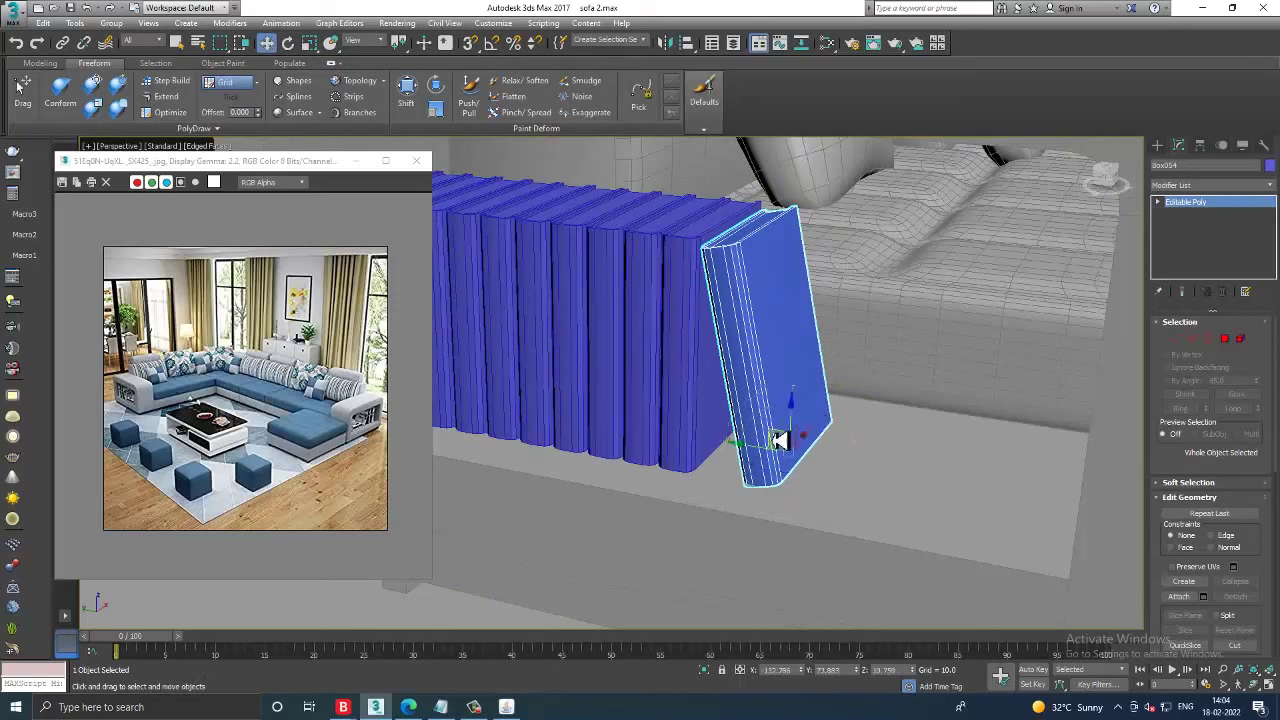
mouse_move(760, 455)
shift+mouse_down()
mouse_move(843, 457)
mouse_move(812, 456)
mouse_move(857, 429)
shift+mouse_up()
- Add two more book copies at the end of the row
click(641, 410)
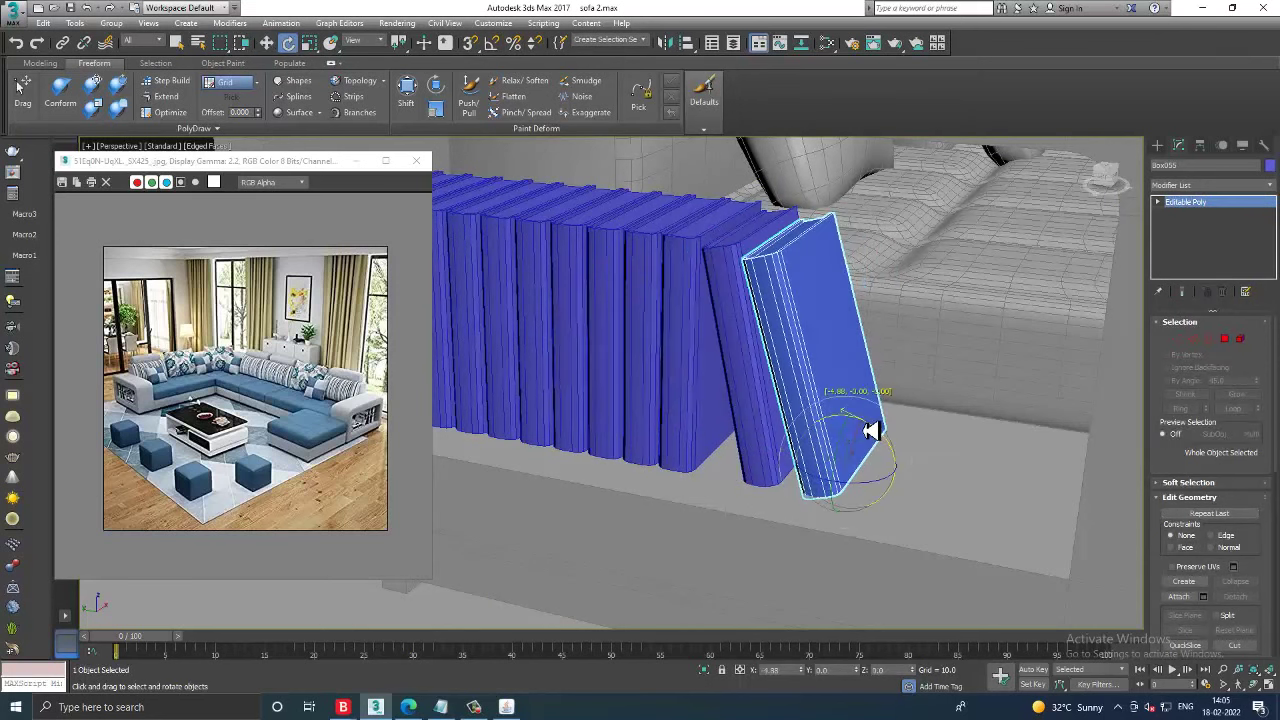
mouse_move(810, 472)
shift+mouse_down()
mouse_move(891, 486)
mouse_move(880, 477)
mouse_move(938, 445)
shift+mouse_up()
click(641, 410)
key(e)
scroll(849, 386, down, 5)
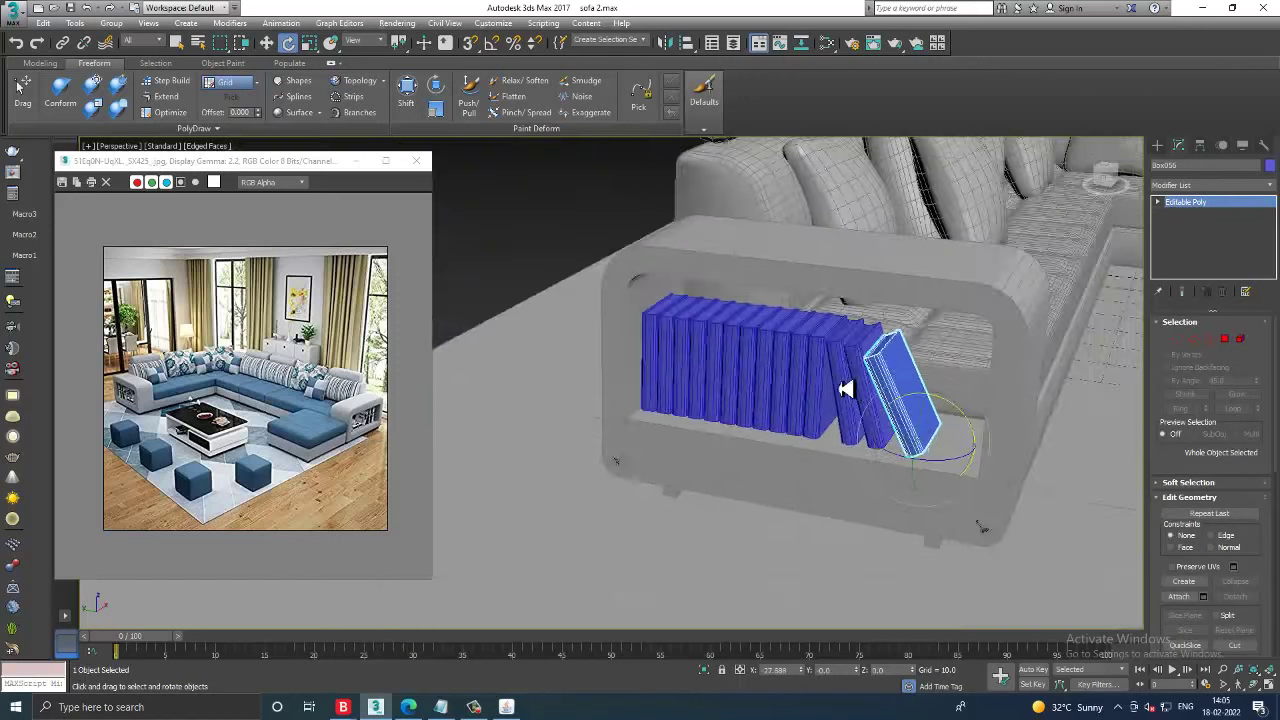
scroll(809, 371, up, 2)
scroll(764, 366, up, 2)
- Edit the top vertices of two middle books to vary their heights
click(764, 366)
key(1)
alt+middle_drag(764, 360, 700, 294)
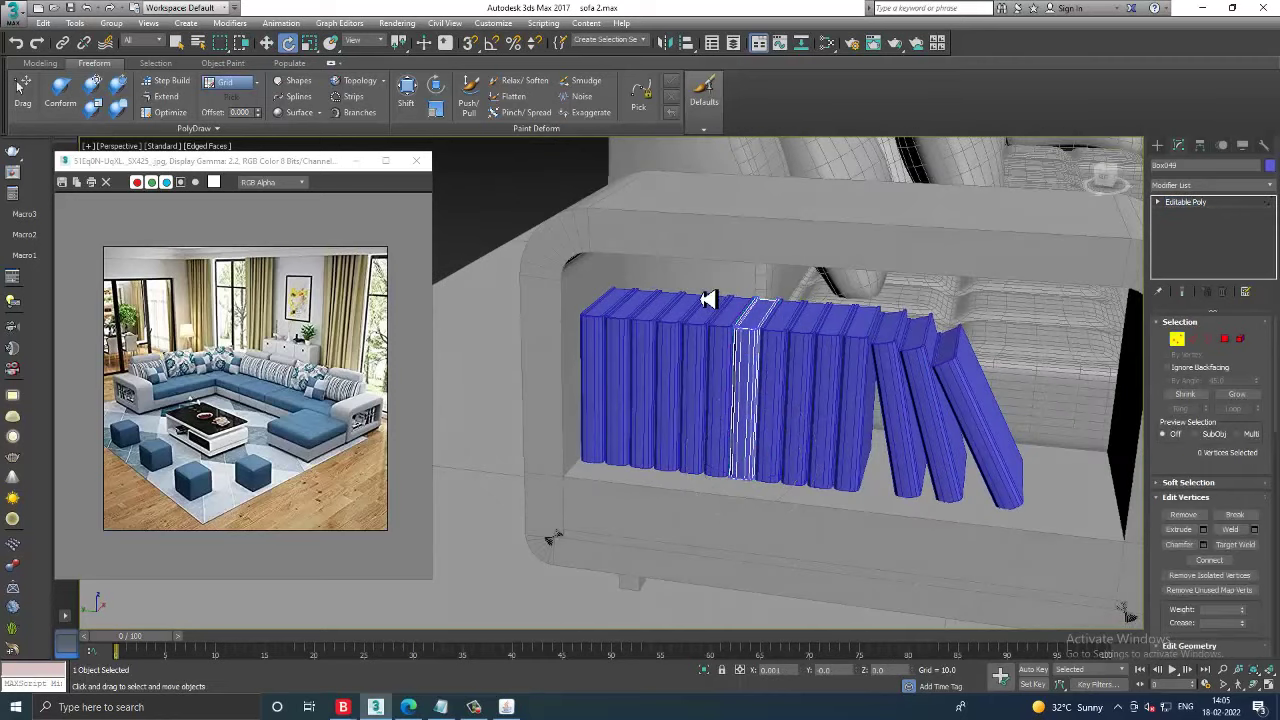
drag(700, 294, 766, 309)
key(w)
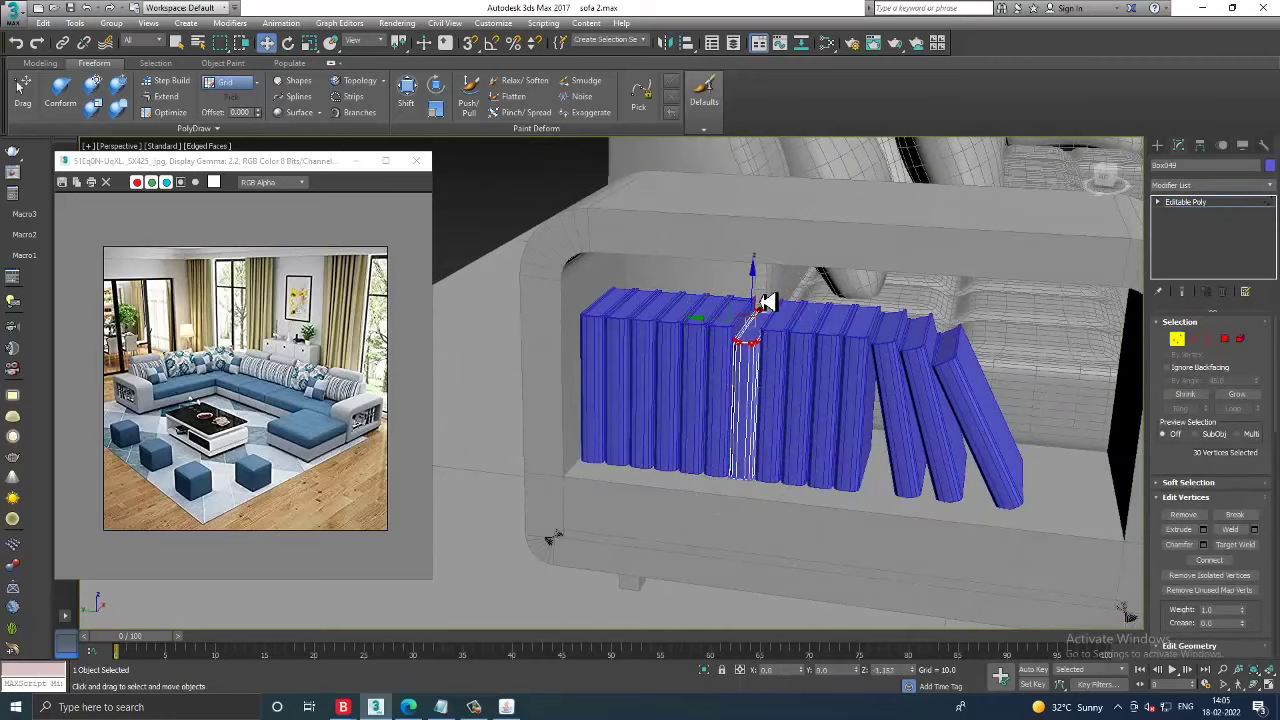
click(1210, 202)
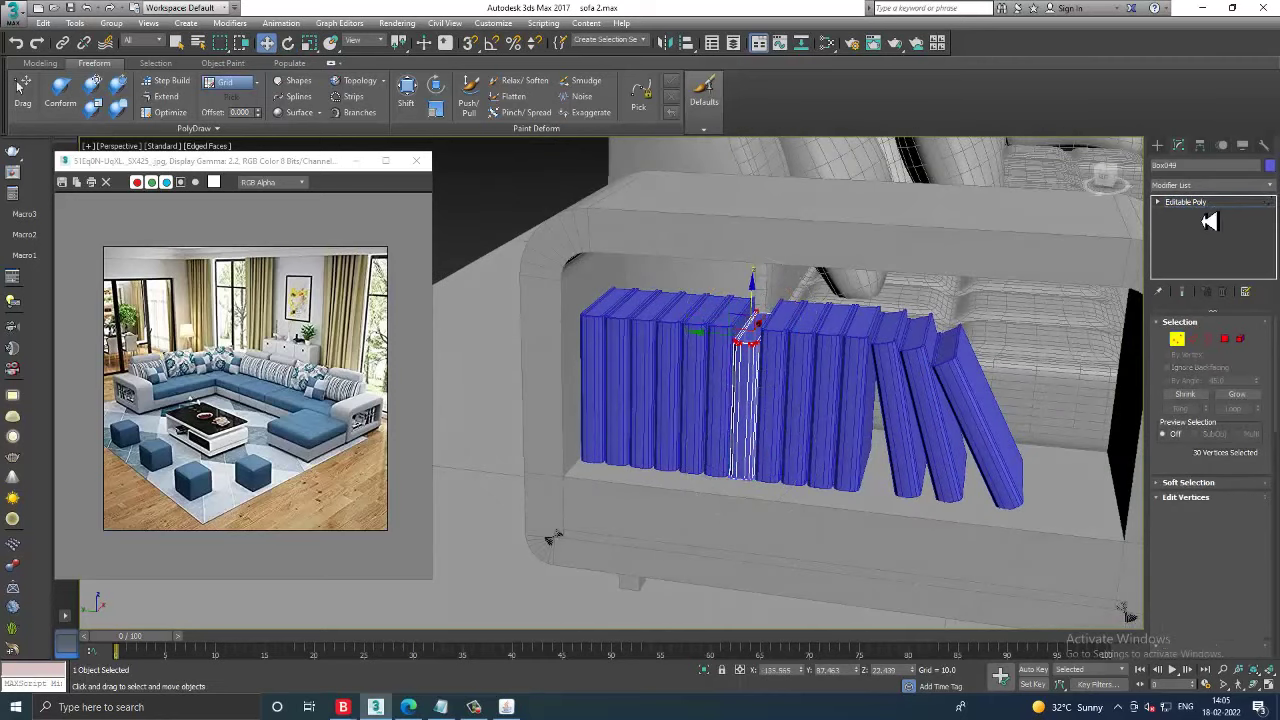
click(680, 336)
key(1)
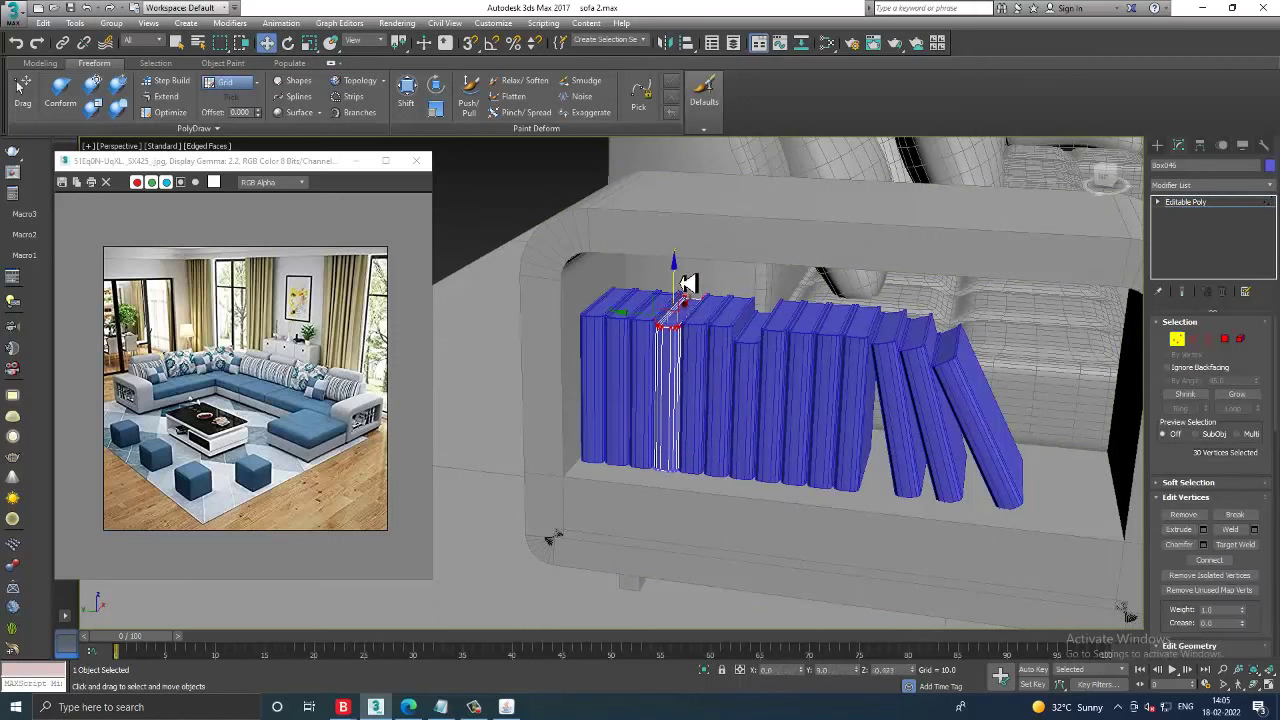
click(1186, 203)
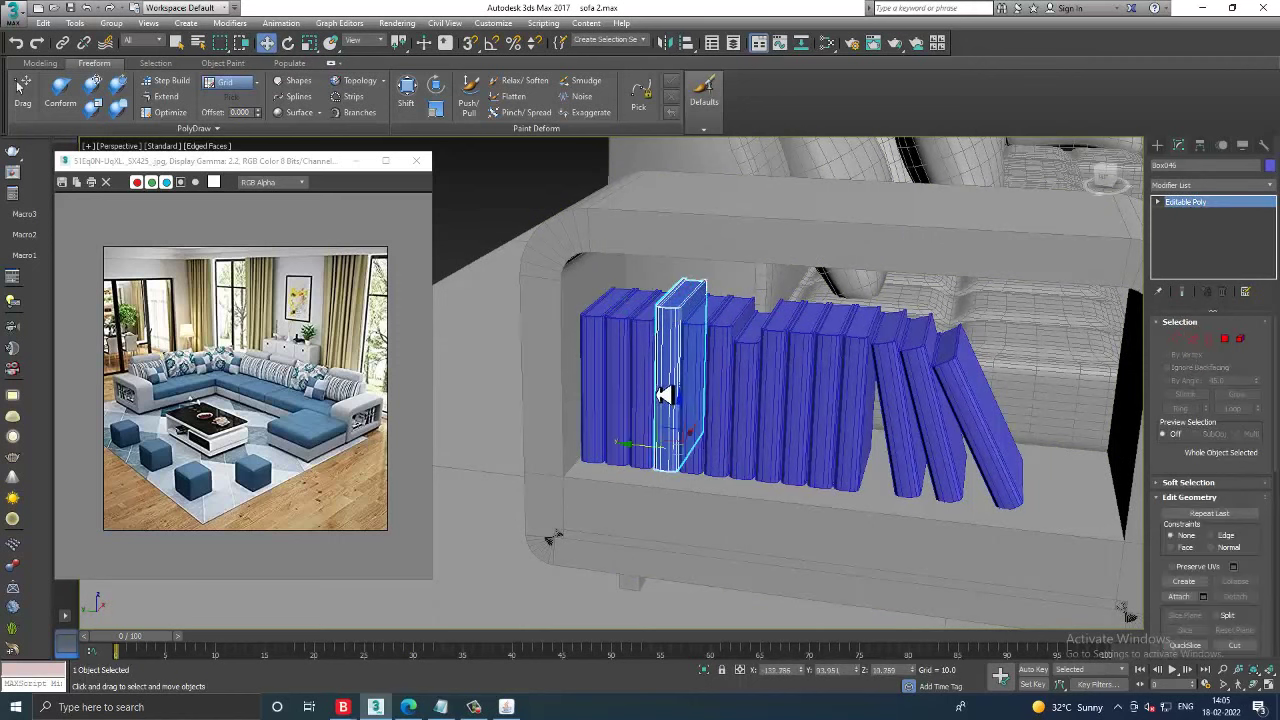
- Lower the top of the leftmost book, exit vertex mode, and select all objects
click(617, 369)
key(1)
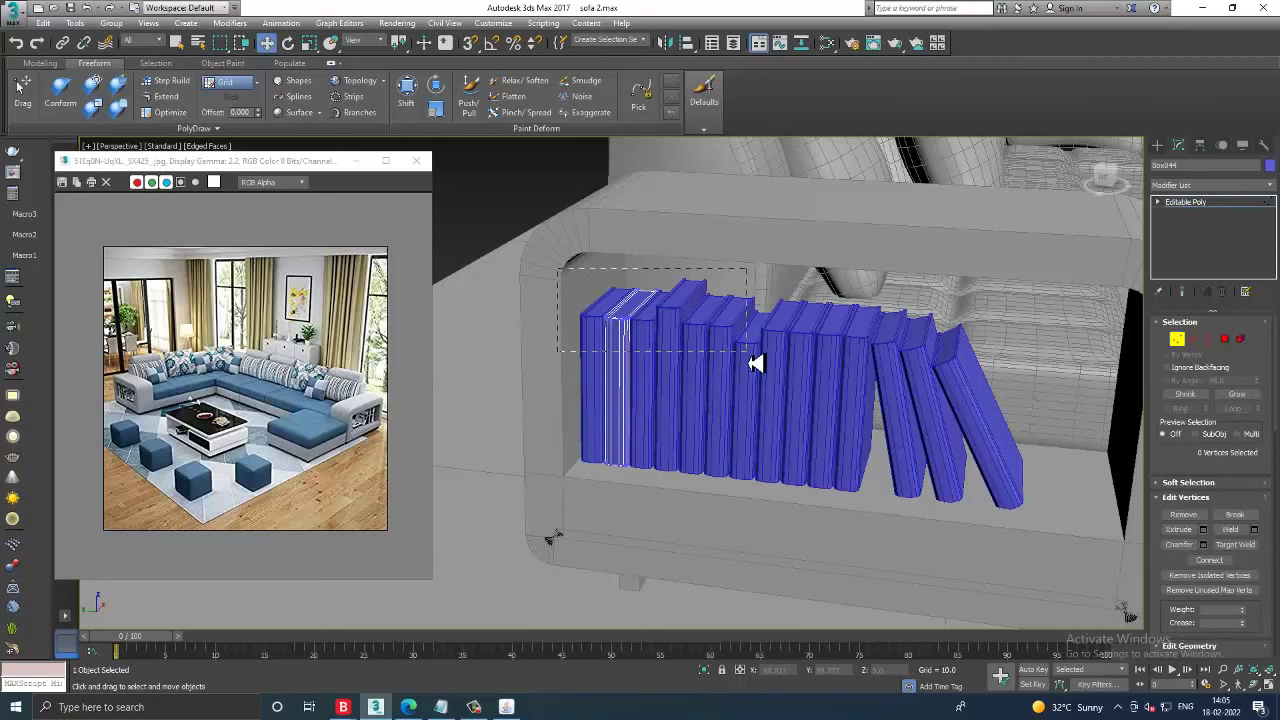
drag(756, 364, 752, 360)
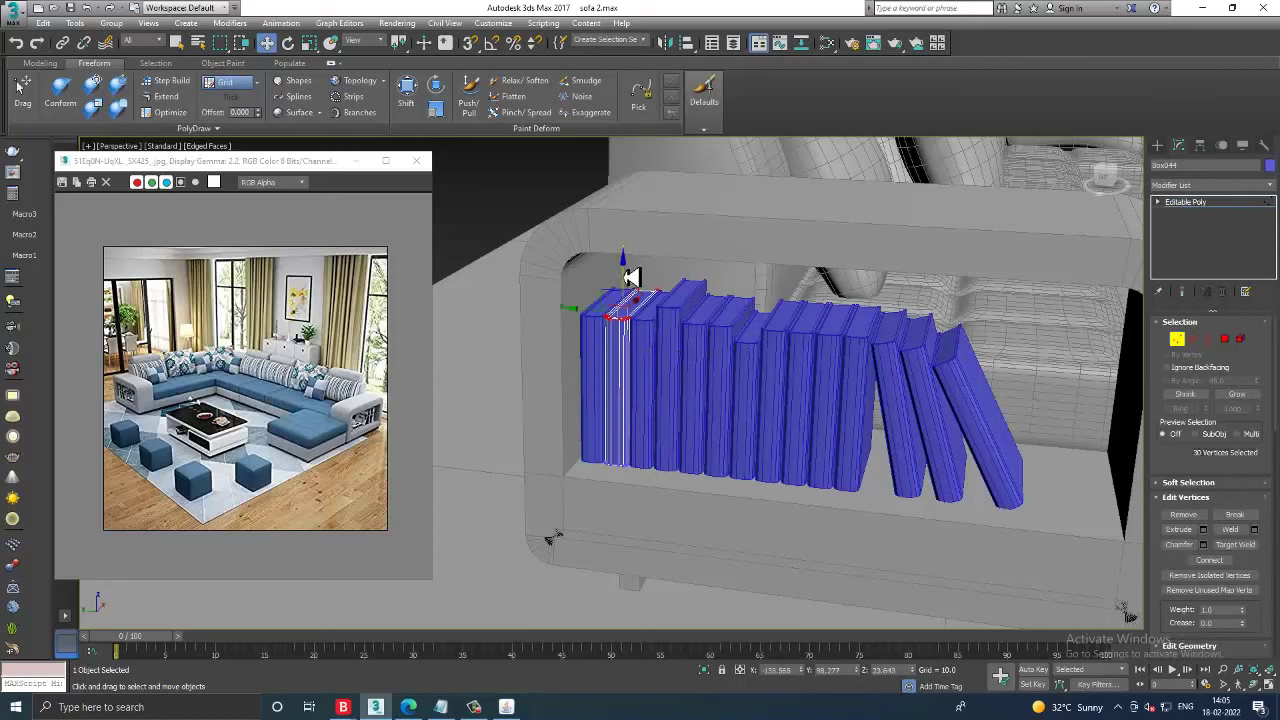
drag(632, 277, 641, 302)
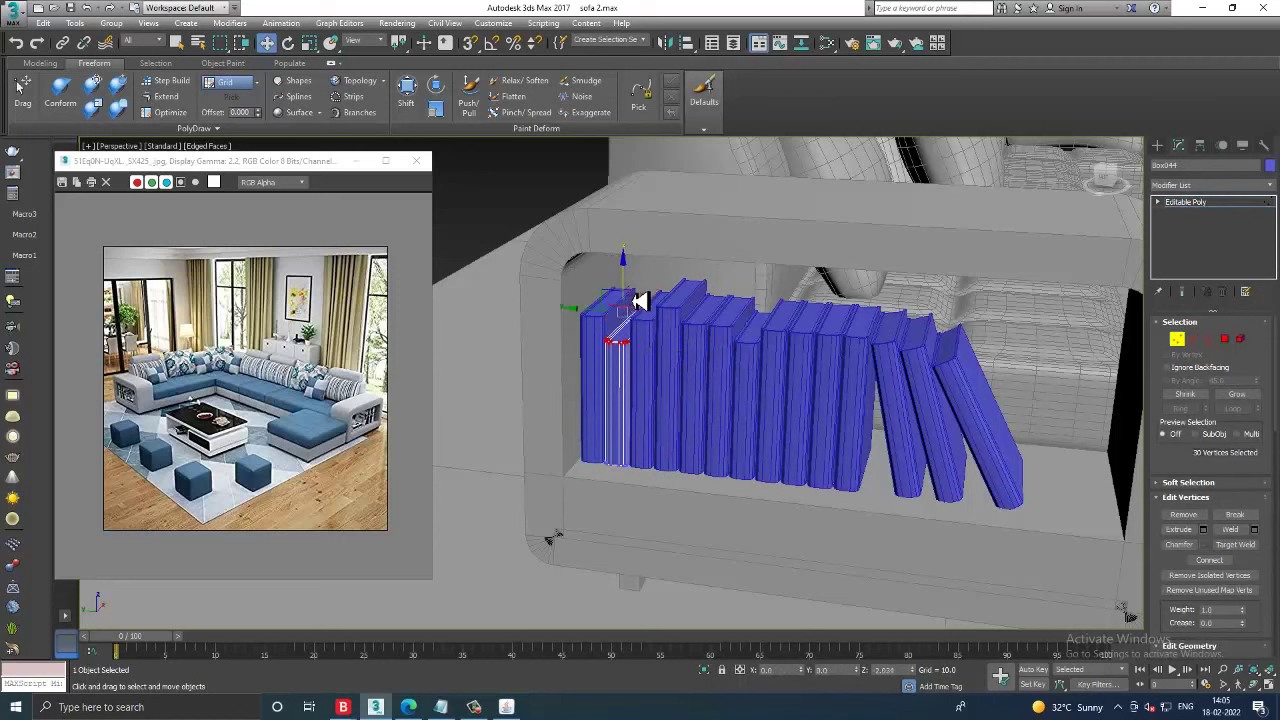
click(1185, 202)
scroll(921, 310, down, 5)
scroll(921, 310, down, 2)
scroll(921, 310, down, 1)
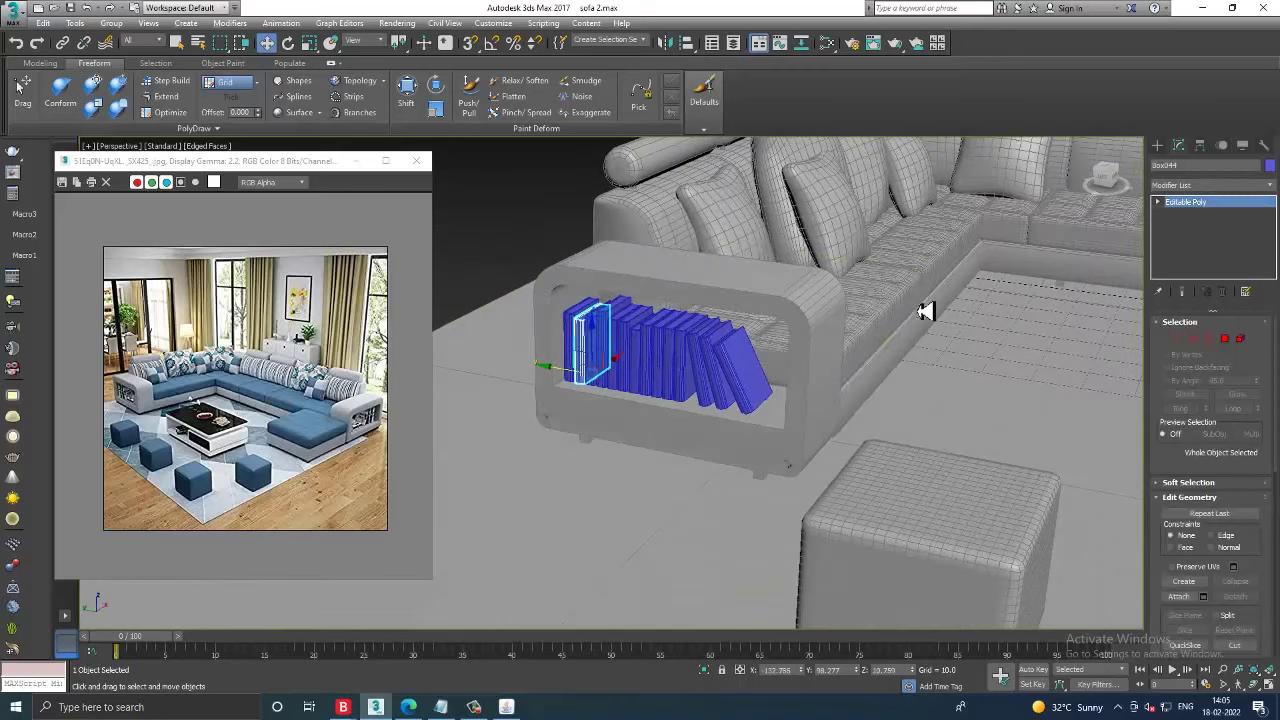
key(ctrl+a)
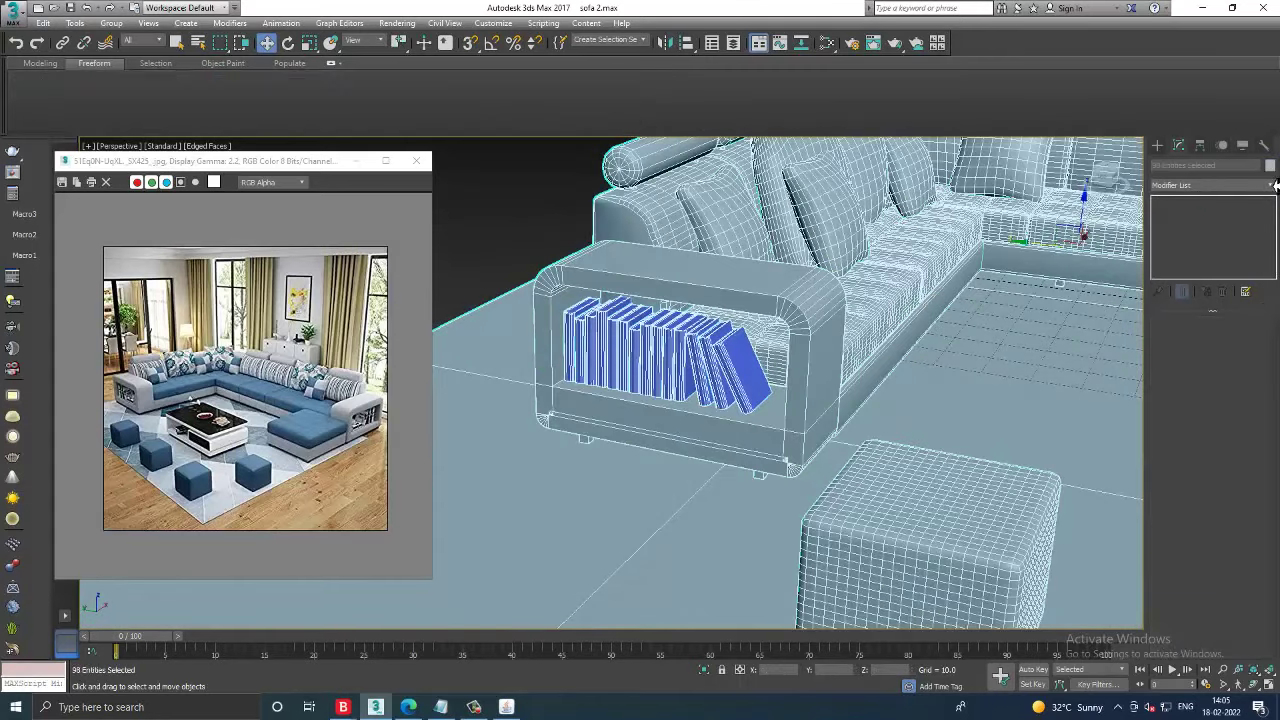
- Dismiss Object Color, clear the selection, and show the Extended Primitives object types
click(1270, 165)
click(707, 427)
mouse_move(714, 437)
alt+middle_down()
mouse_move(837, 391)
mouse_move(614, 437)
mouse_move(779, 449)
alt+middle_up()
scroll(779, 449, down, 5)
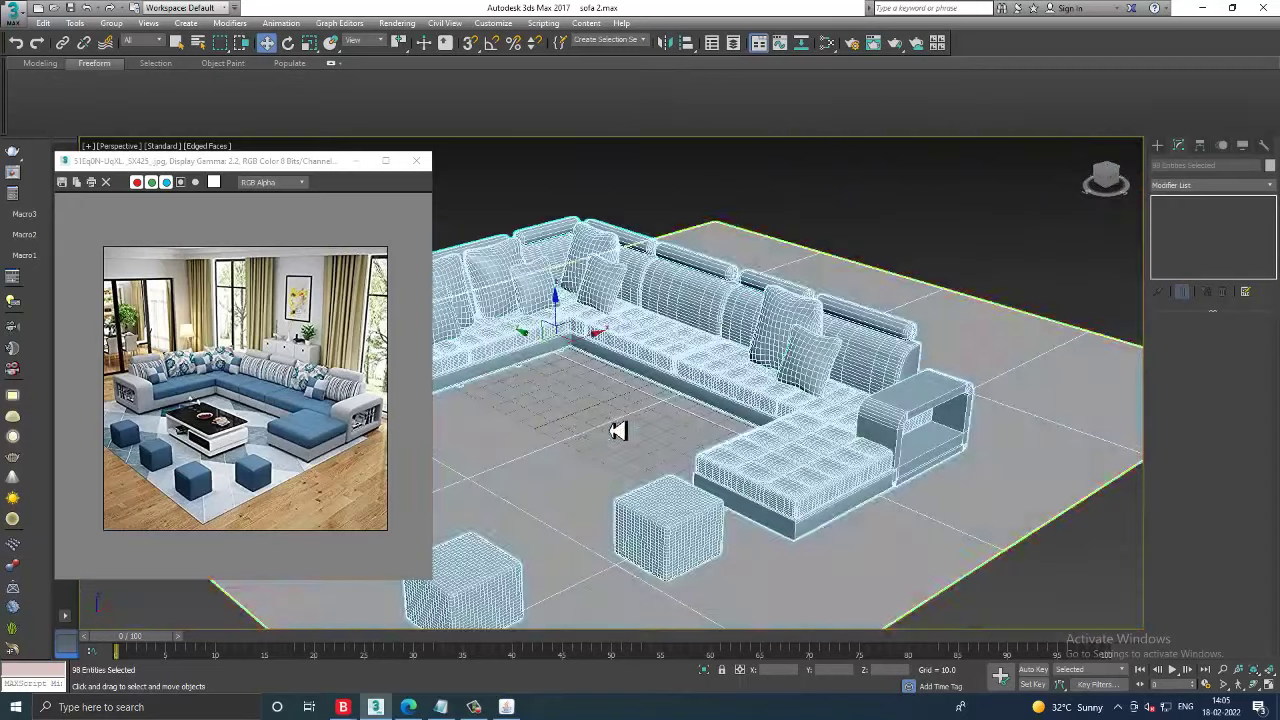
click(899, 213)
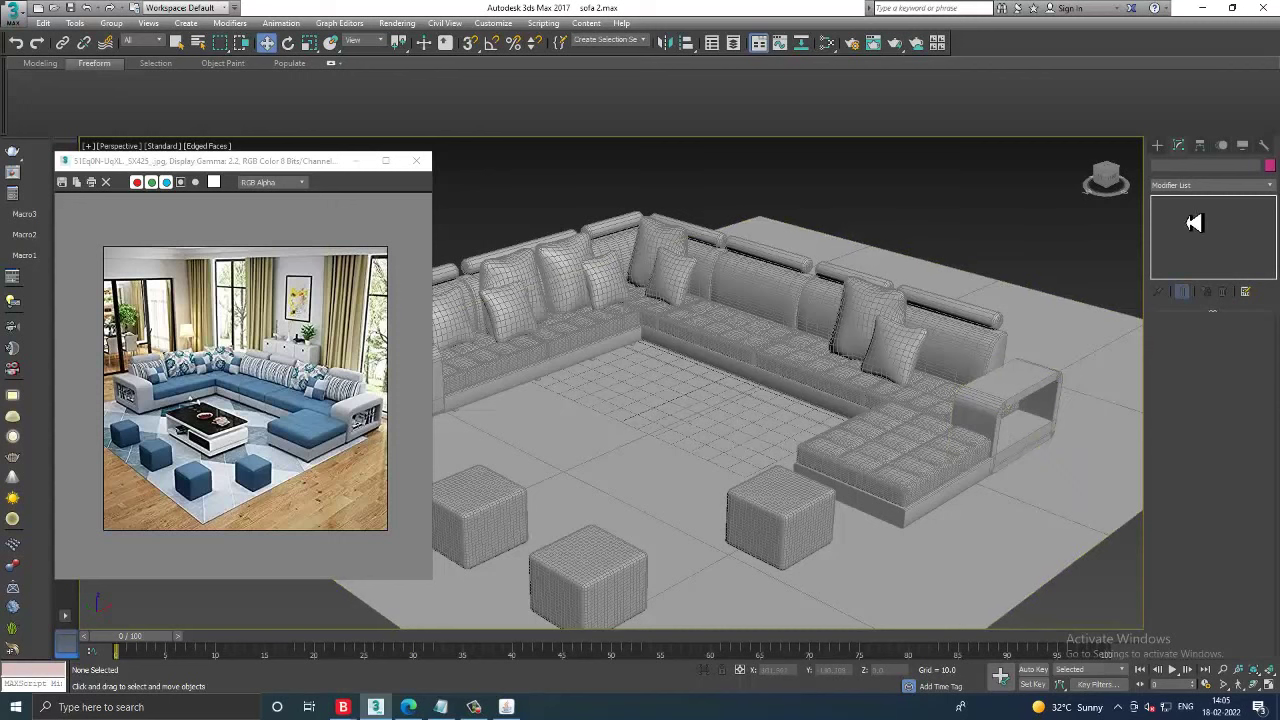
click(1158, 146)
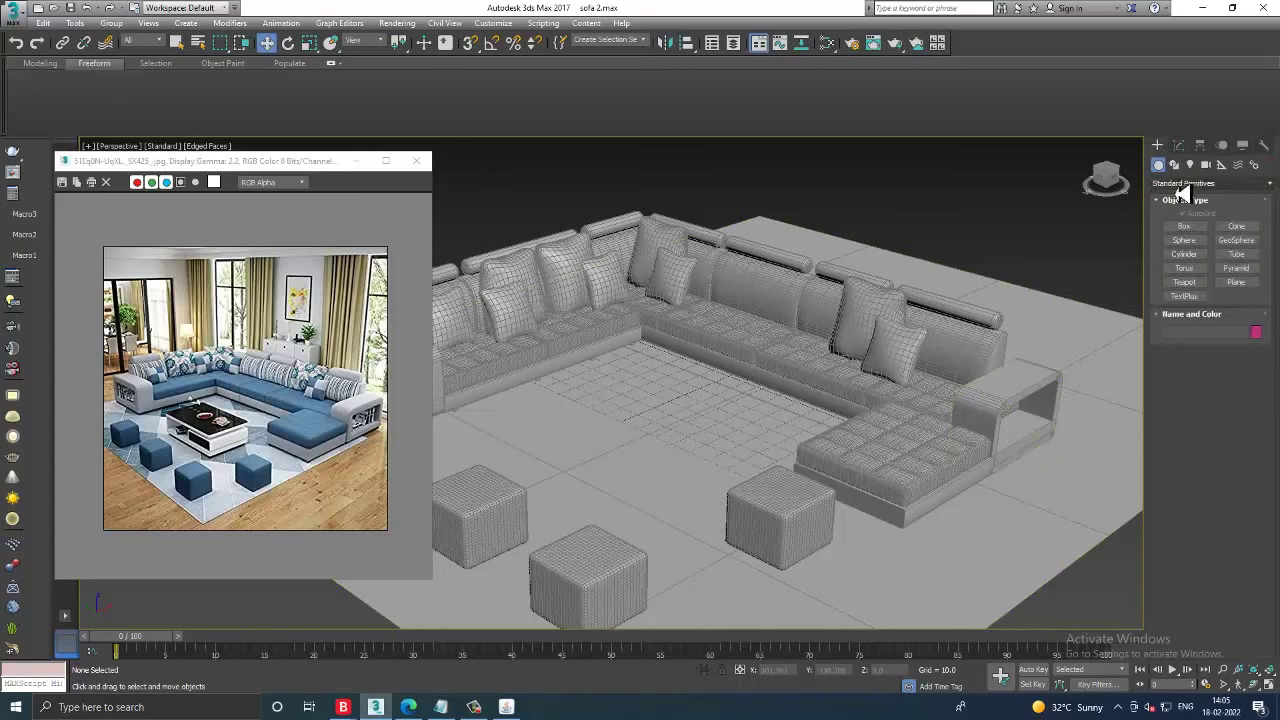
click(1210, 183)
- Draw a thin ChamferBox slab, about 200.9 × 219.7, on the floor under the four poufs
click(1192, 202)
click(1185, 240)
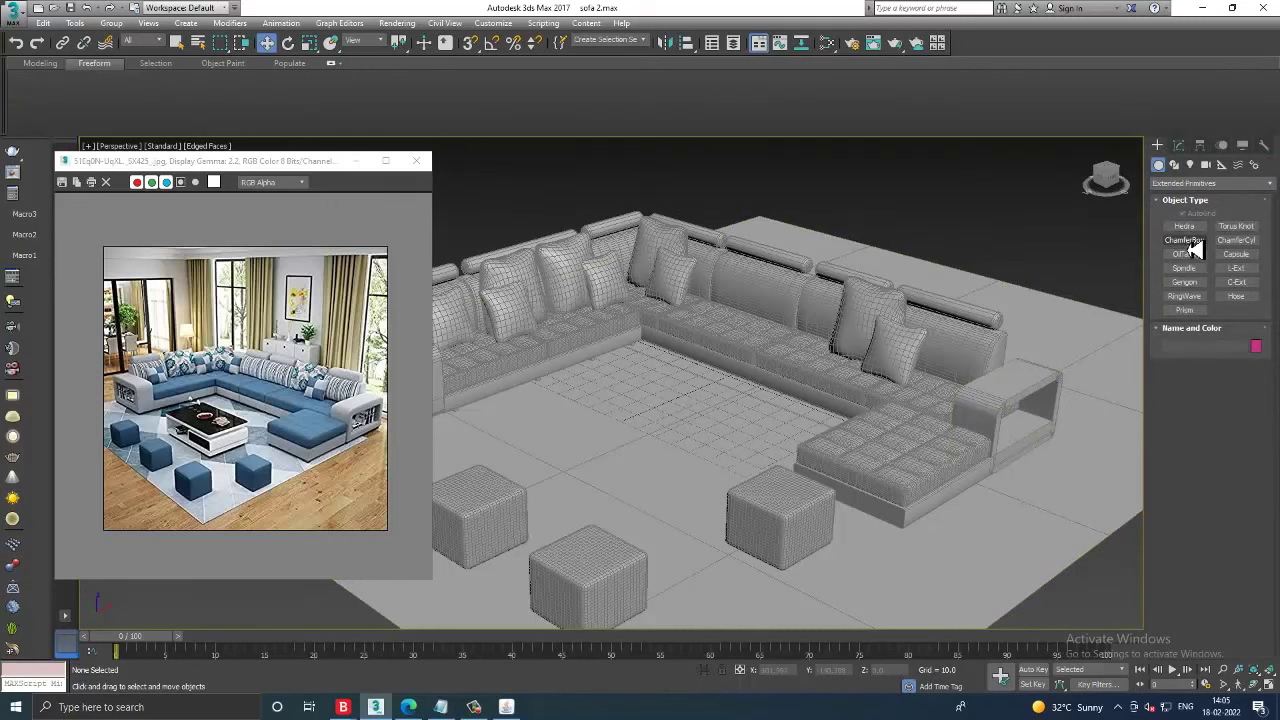
scroll(829, 434, down, 3)
mouse_move(829, 434)
alt+middle_down()
mouse_move(814, 449)
mouse_move(740, 395)
alt+middle_up()
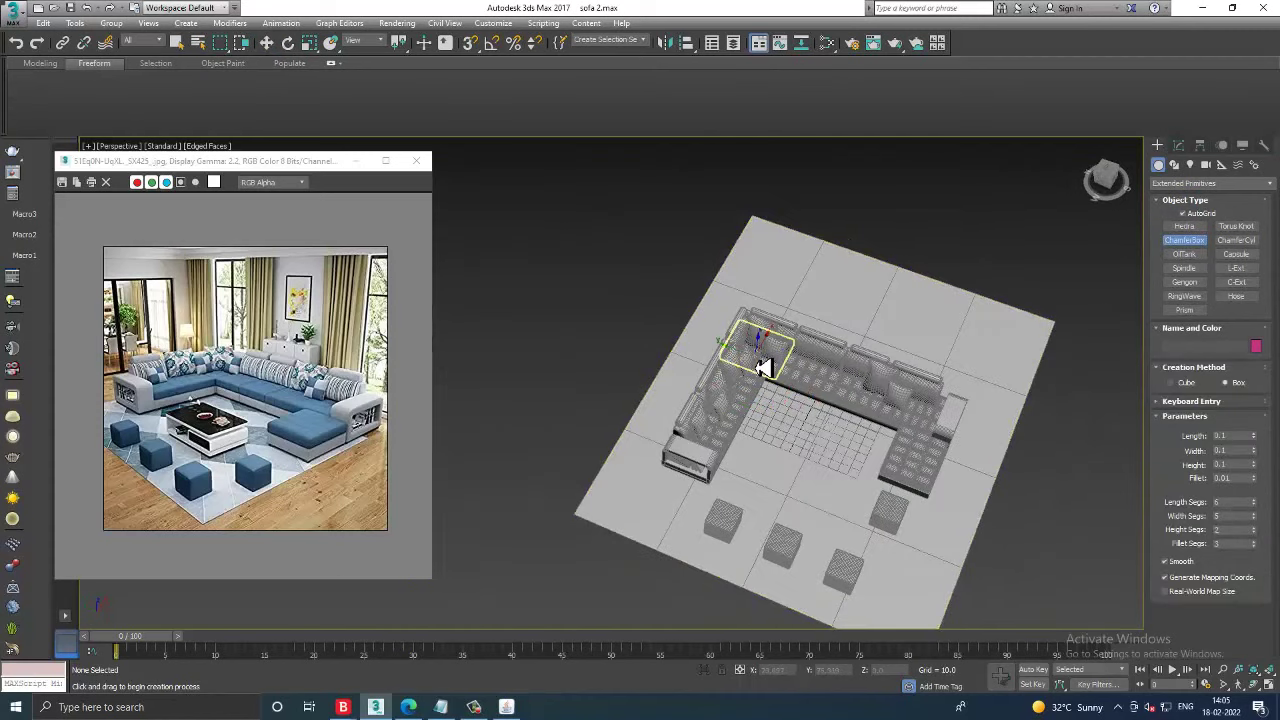
drag(677, 540, 957, 444)
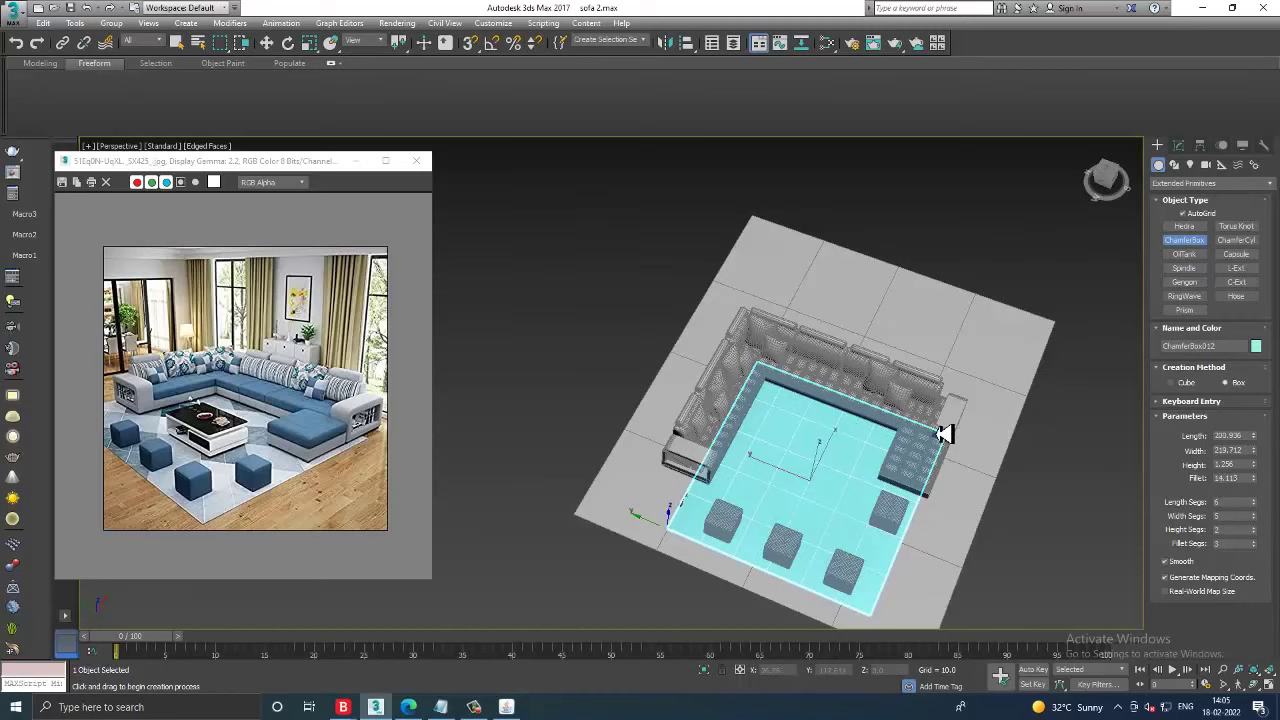
key(w)
alt+middle_drag(946, 434, 946, 466)
scroll(946, 466, up, 3)
scroll(871, 473, down, 1)
scroll(929, 434, up, 3)
scroll(934, 440, up, 2)
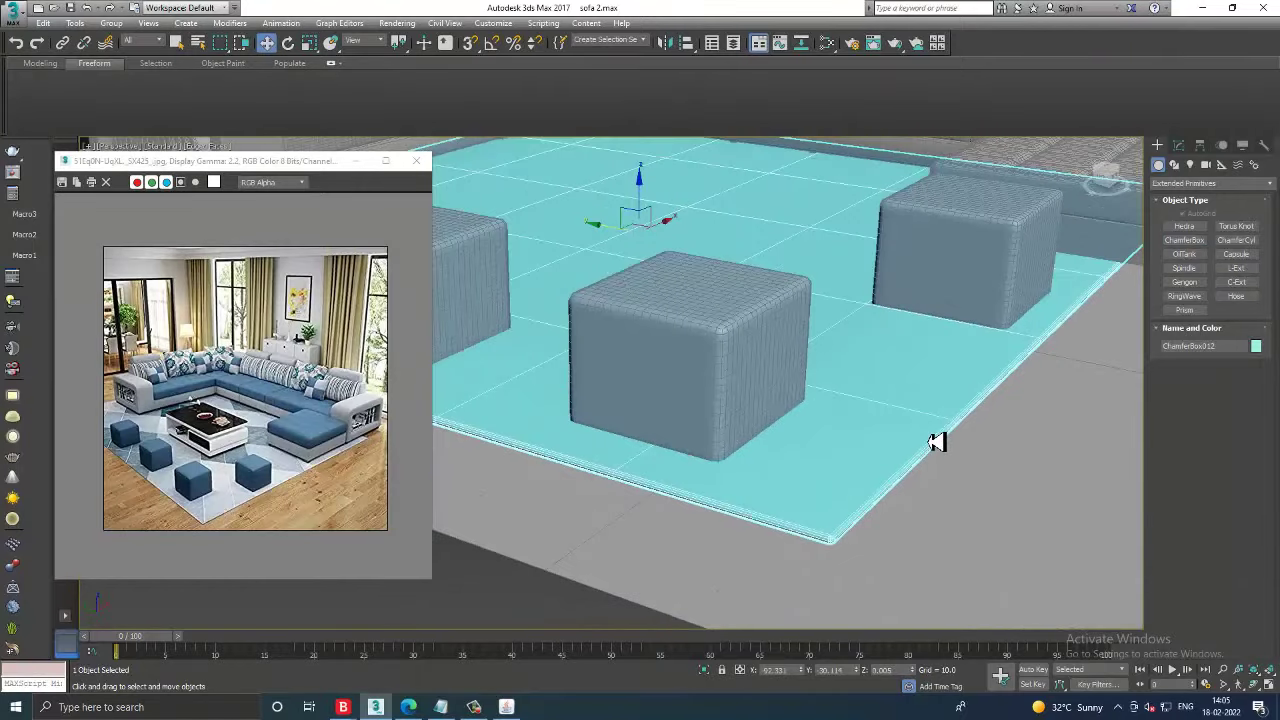
- Set the rug's Fillet to 5.504 and give it a white object colour
click(1178, 146)
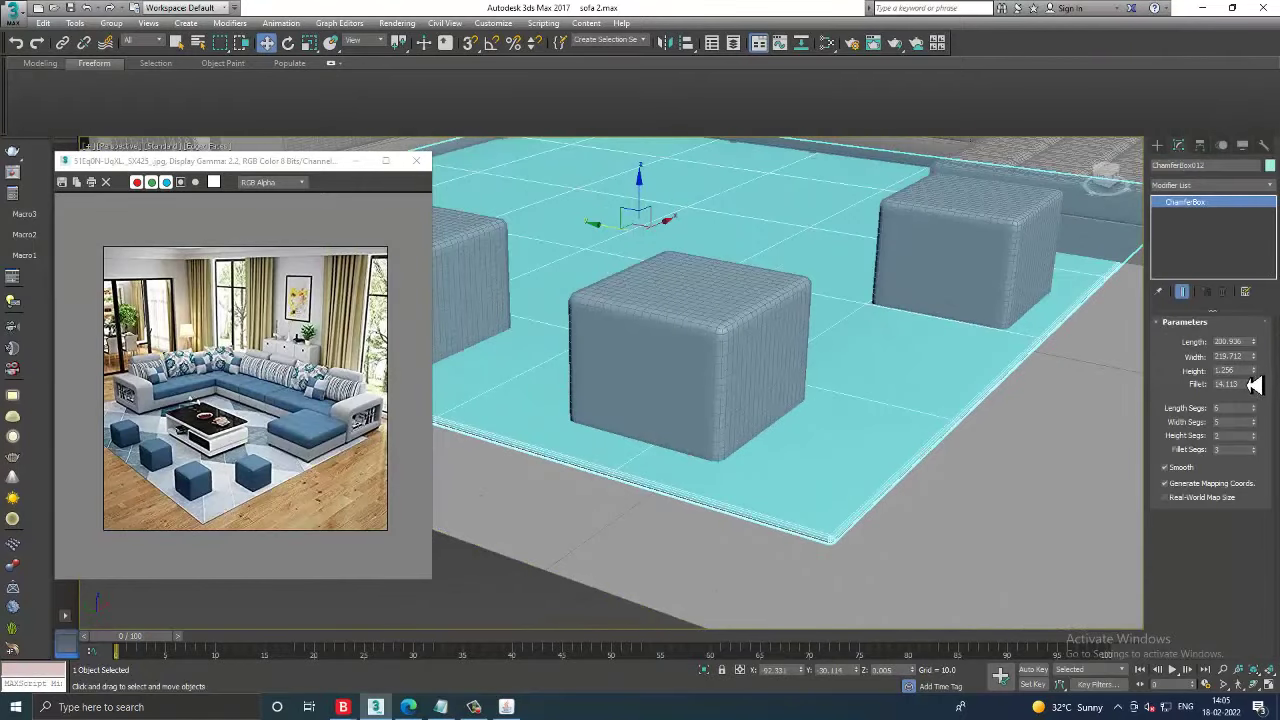
mouse_move(1263, 396)
mouse_down()
mouse_move(1265, 370)
mouse_move(1265, 434)
mouse_up()
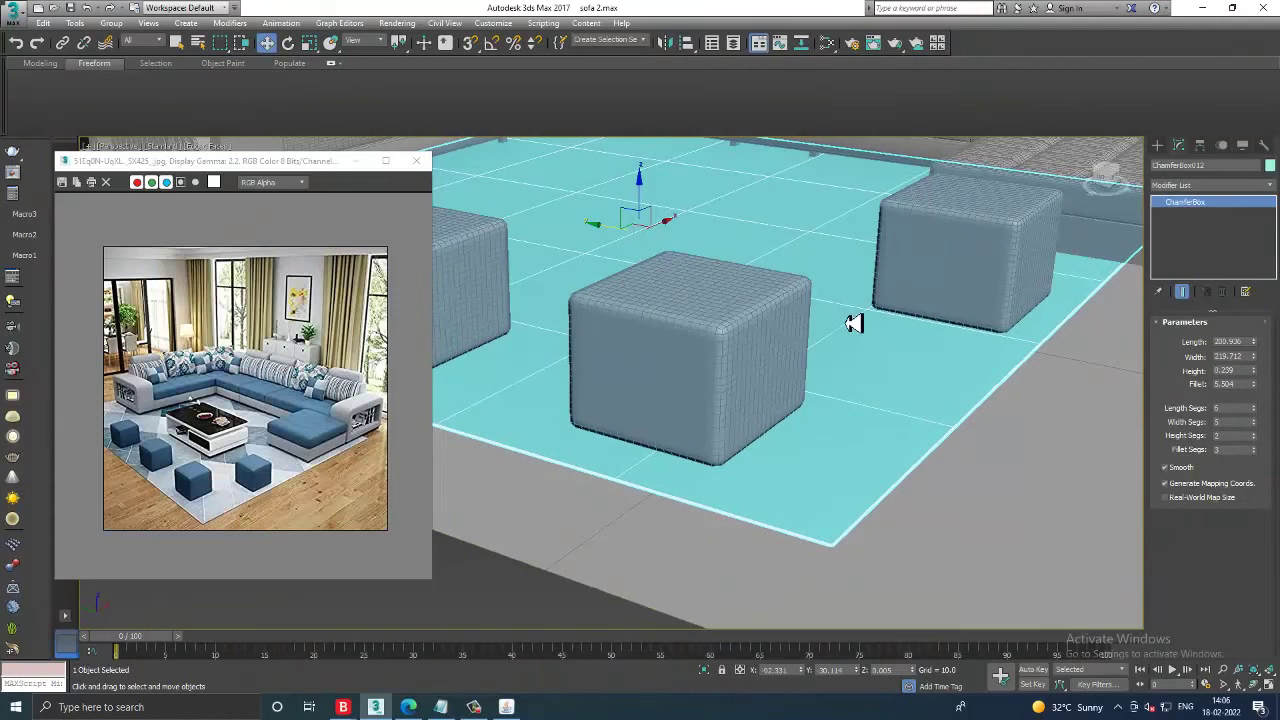
scroll(851, 320, down, 4)
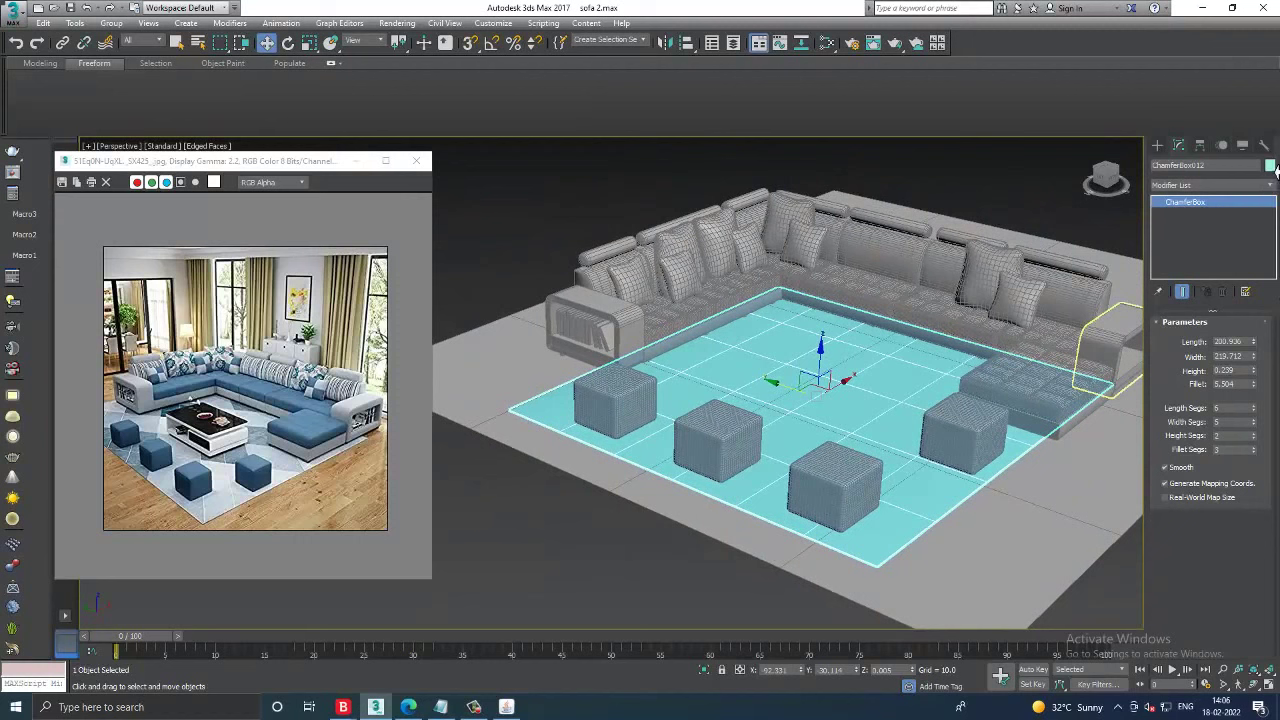
click(1270, 165)
click(752, 389)
click(706, 430)
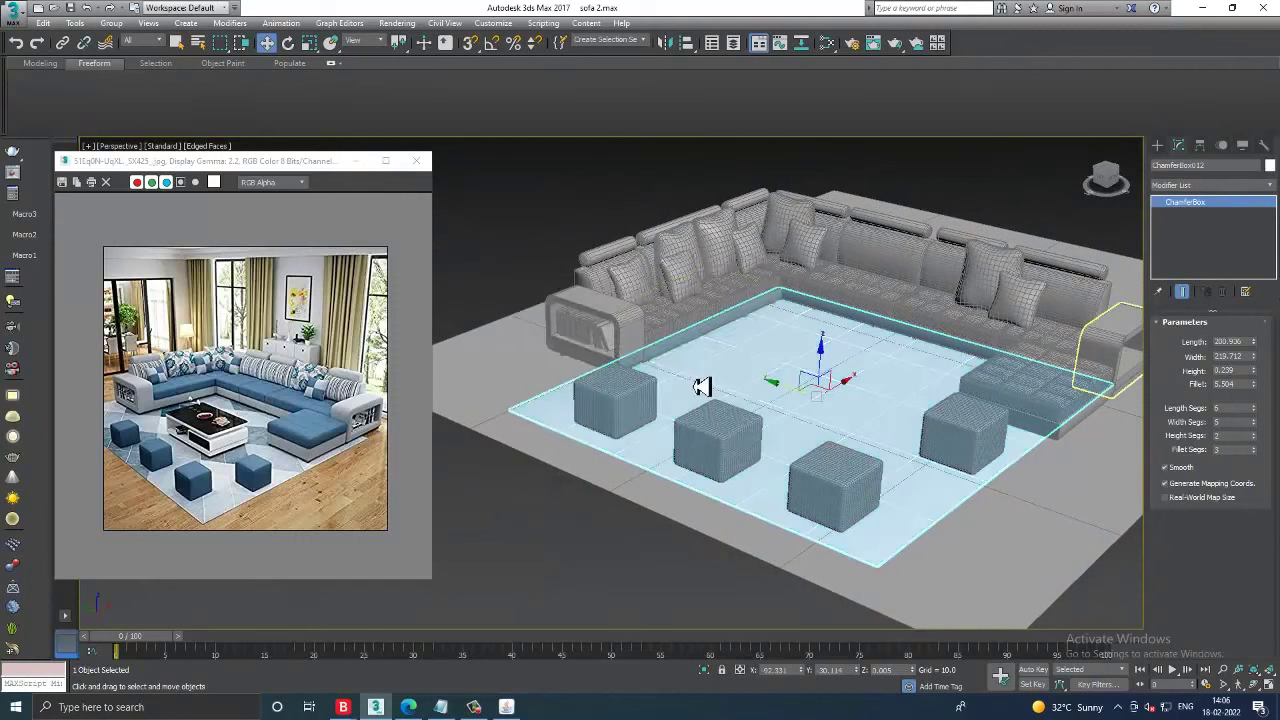
click(586, 263)
alt+middle_drag(586, 263, 882, 362)
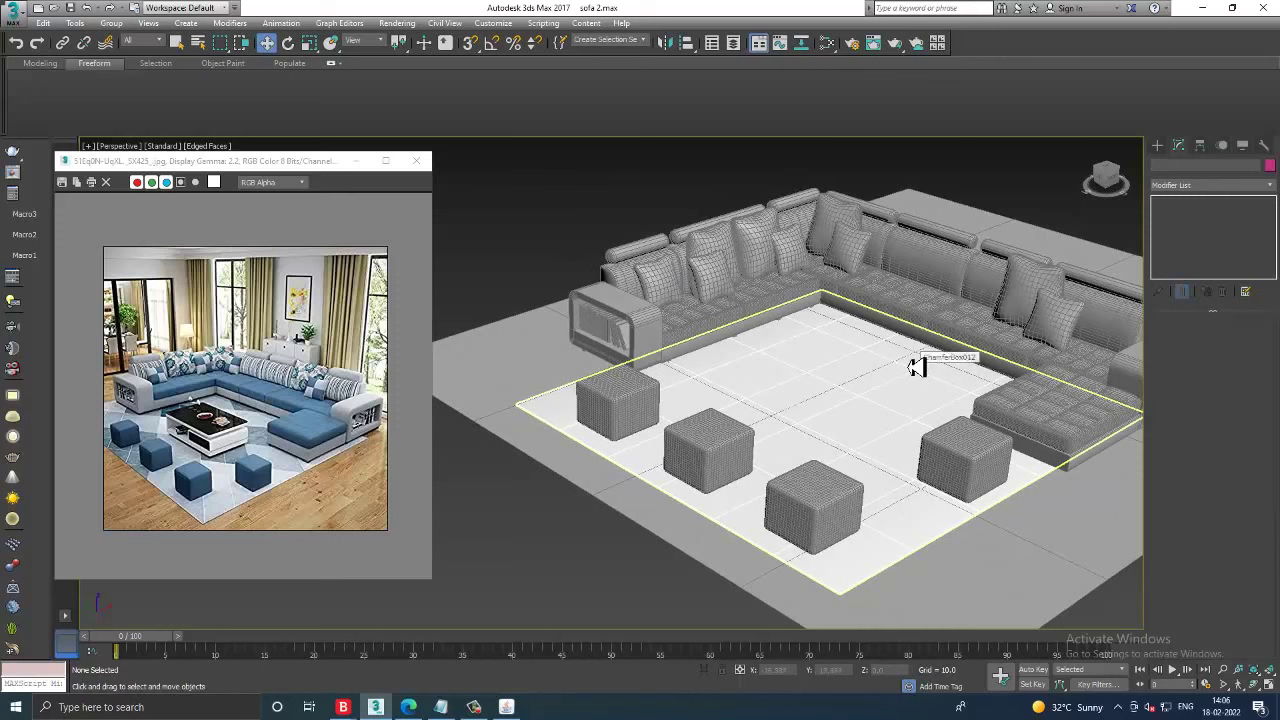
scroll(928, 366, up, 2)
scroll(843, 371, up, 2)
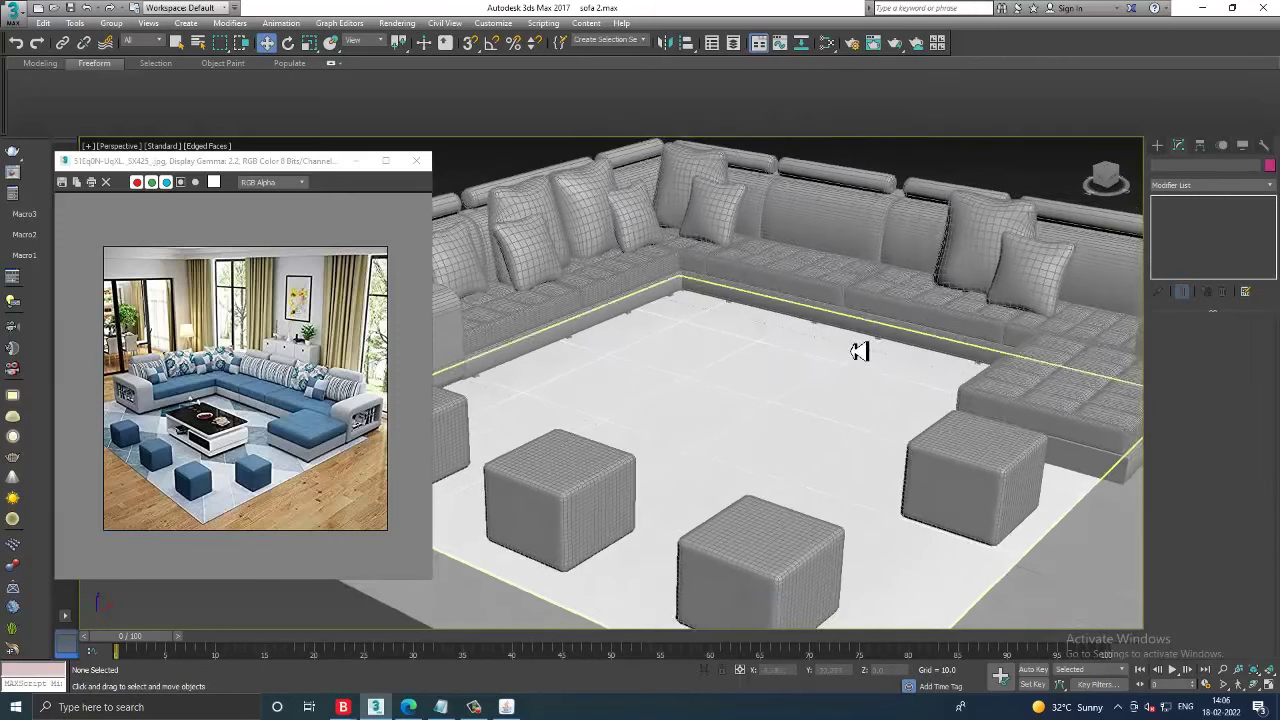
scroll(857, 351, up, 2)
key(F4)
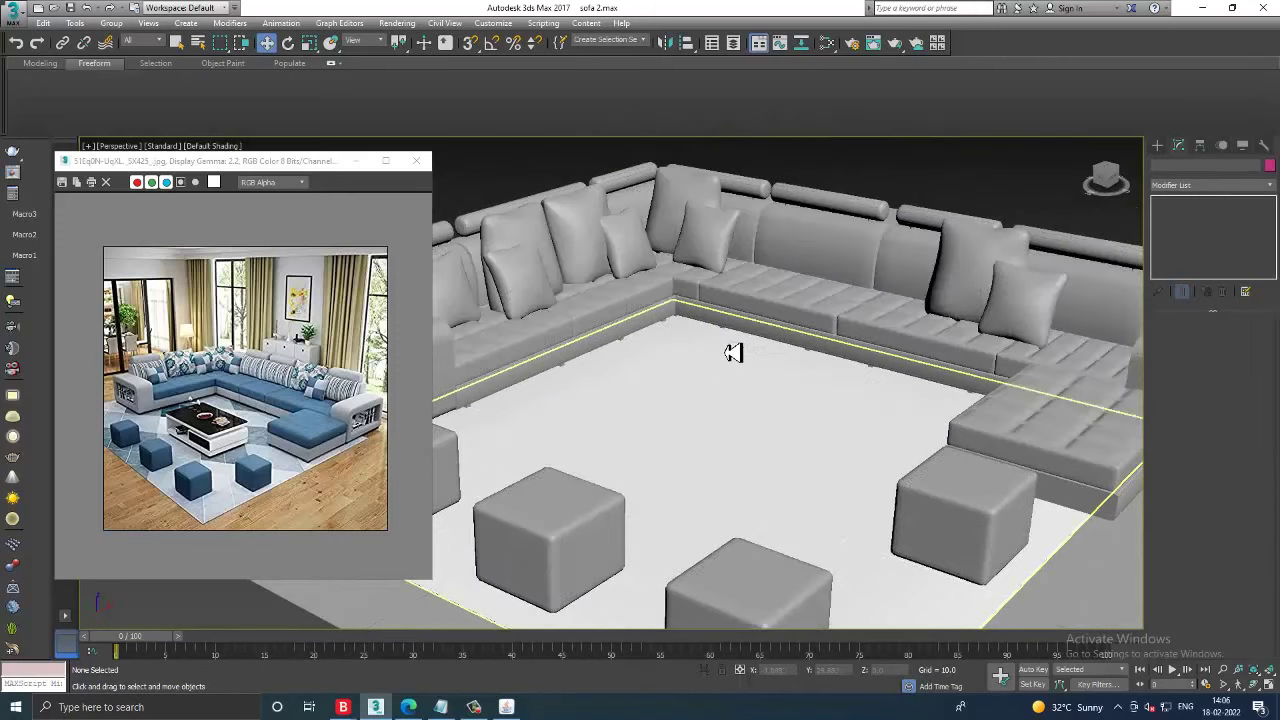
key(F4)
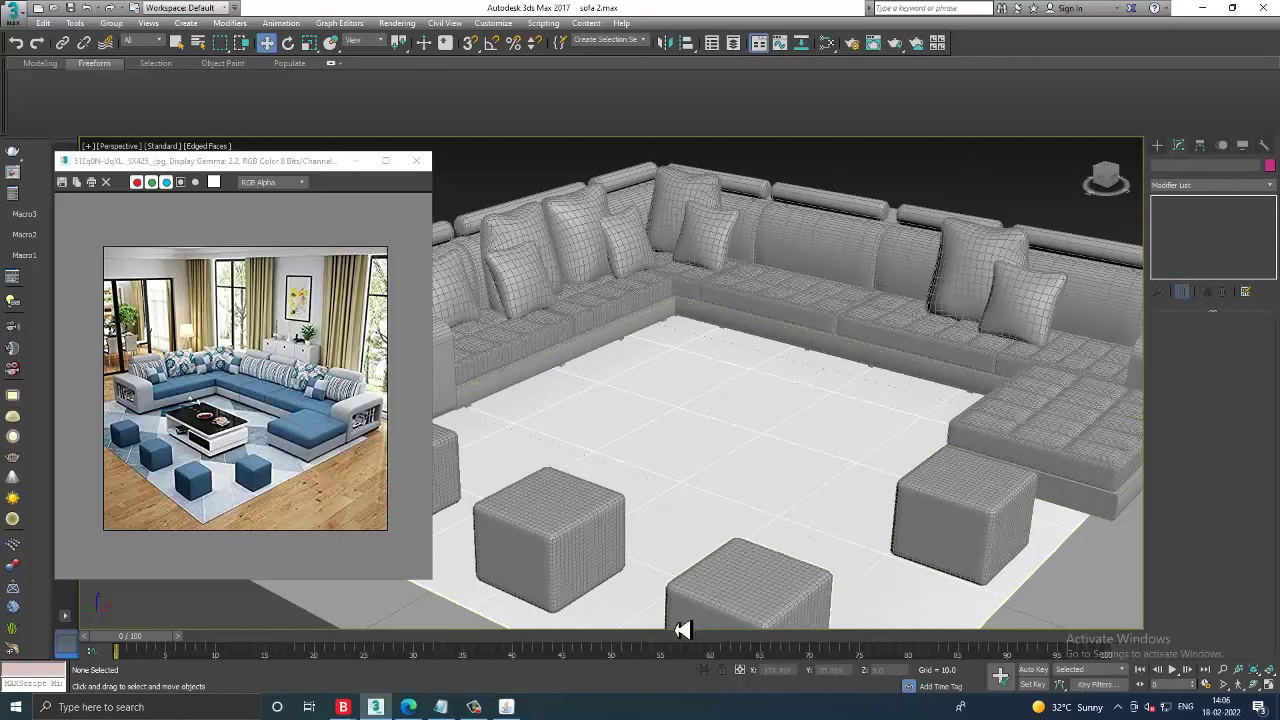
- Add a 'thanks for watching' closing line and a next-step line to the Notepad notes, then minimize them
click(443, 706)
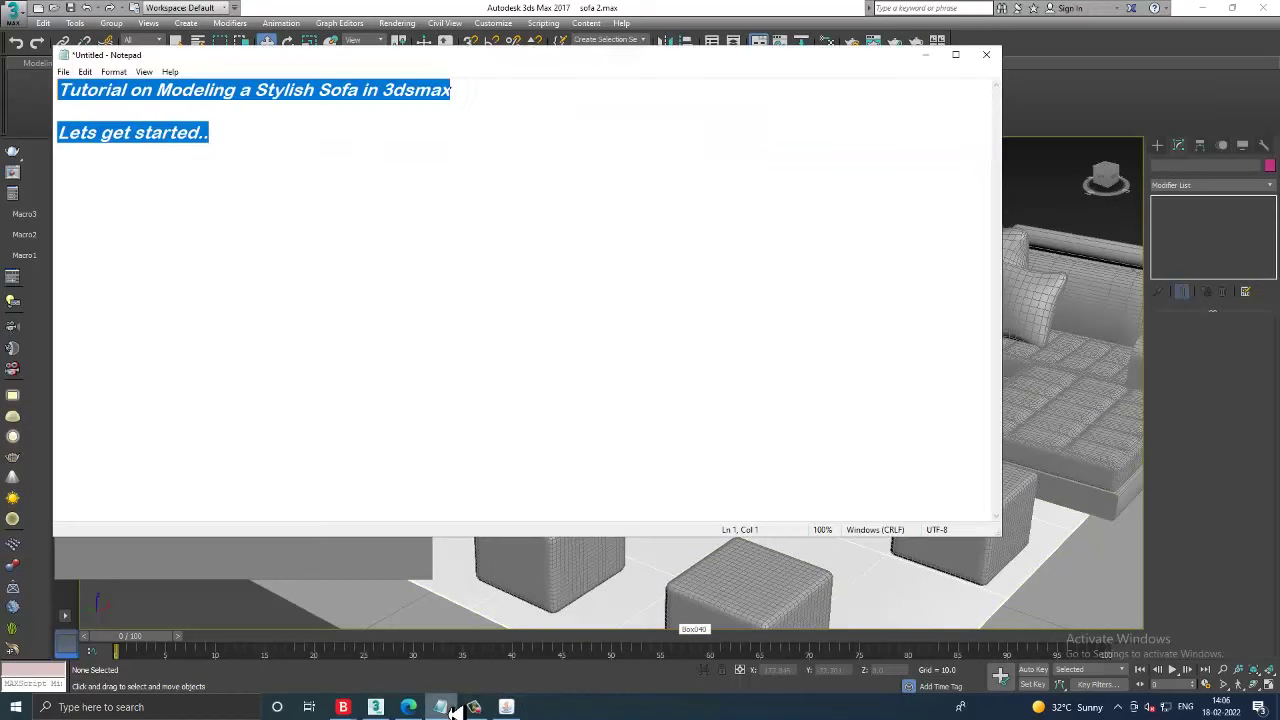
click(268, 131)
text(thanks for watching)
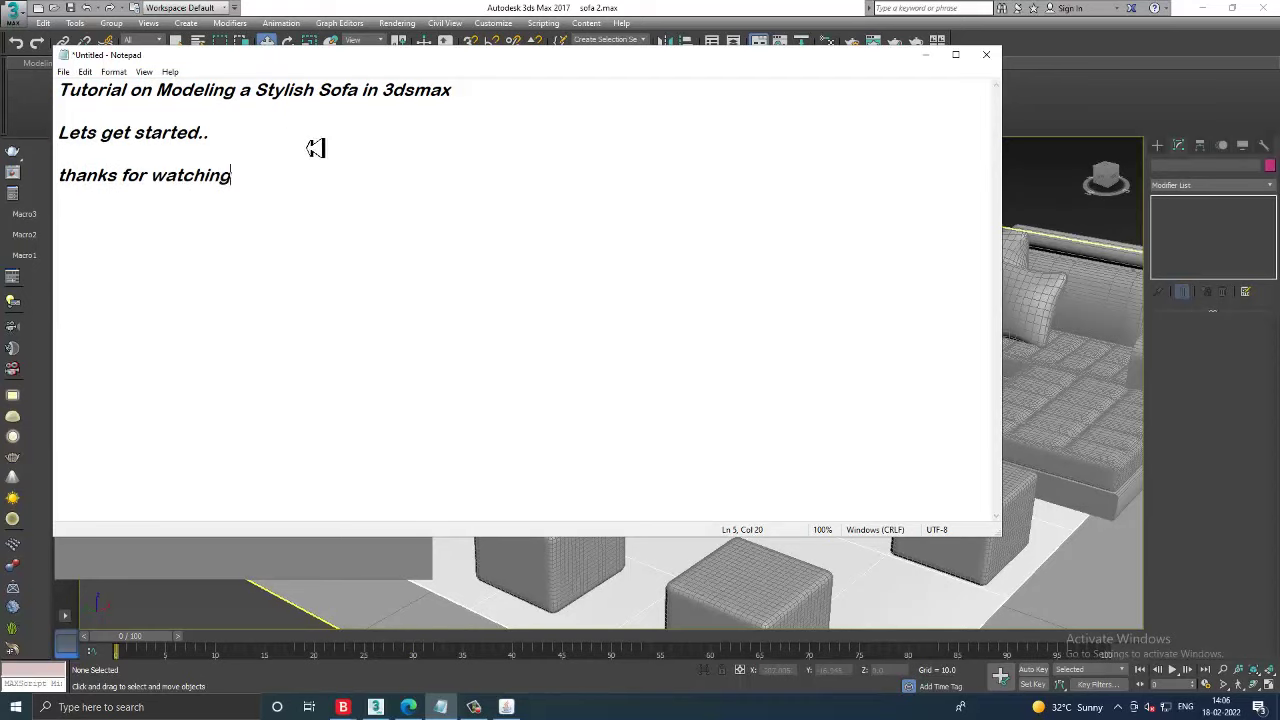
click(928, 55)
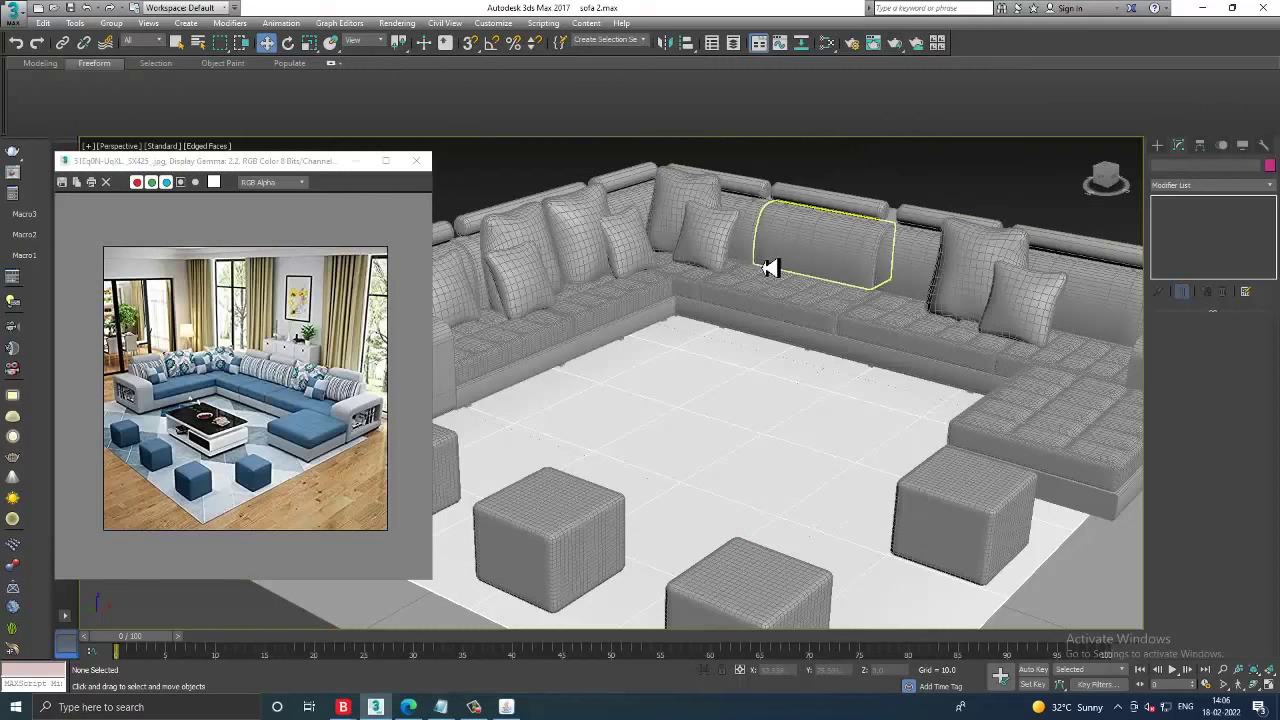
click(446, 707)
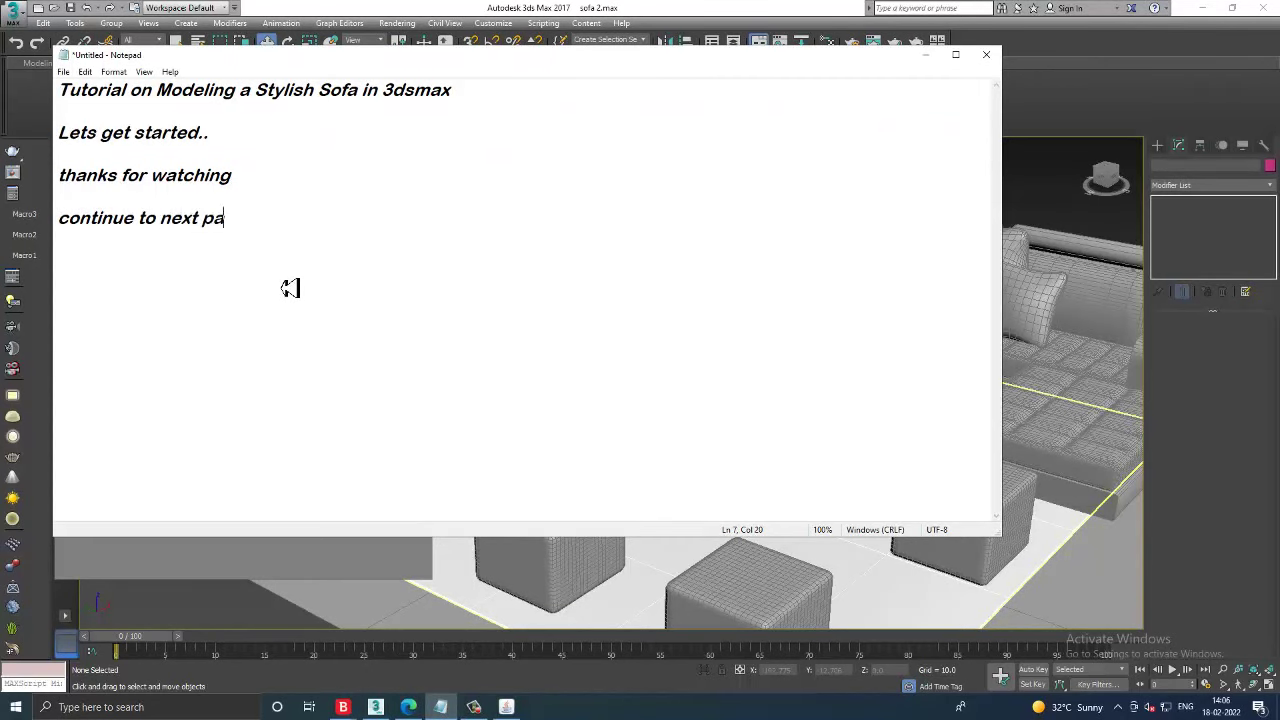
click(926, 54)
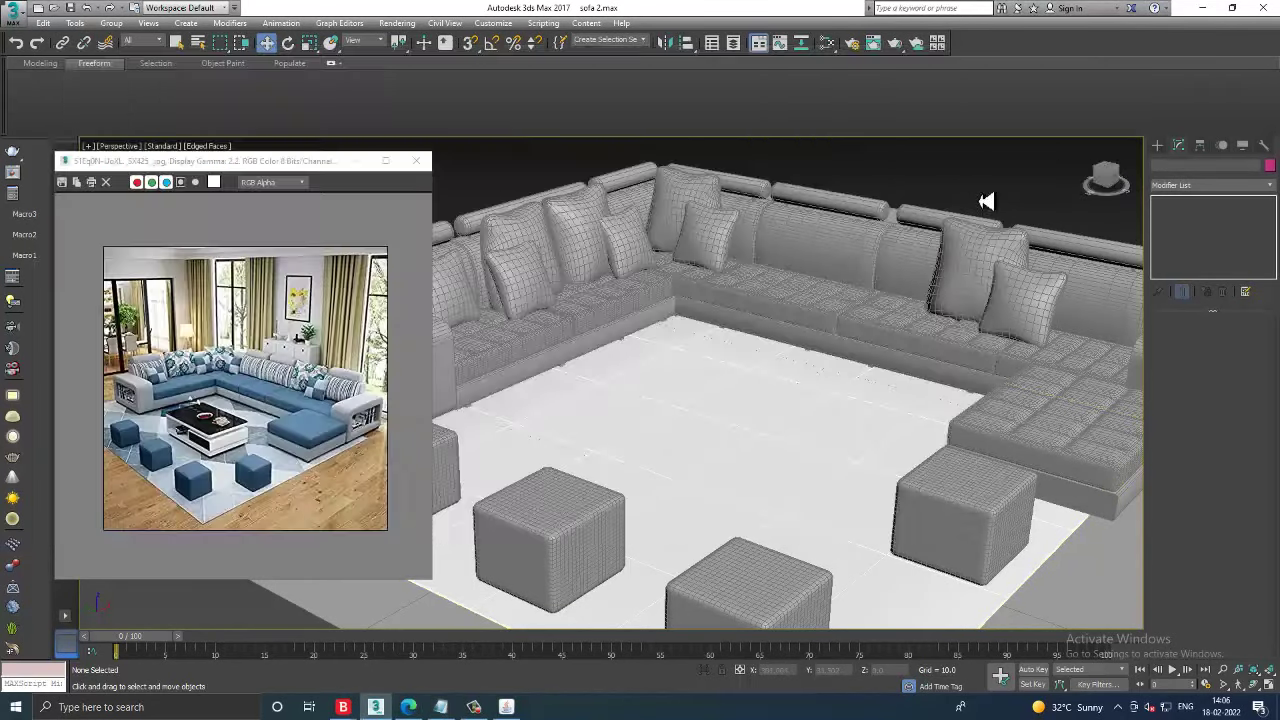
- Shift the reference photo window further left and expand the Polygon Modeling tools on the Modeling ribbon
middle_drag(994, 286, 982, 286)
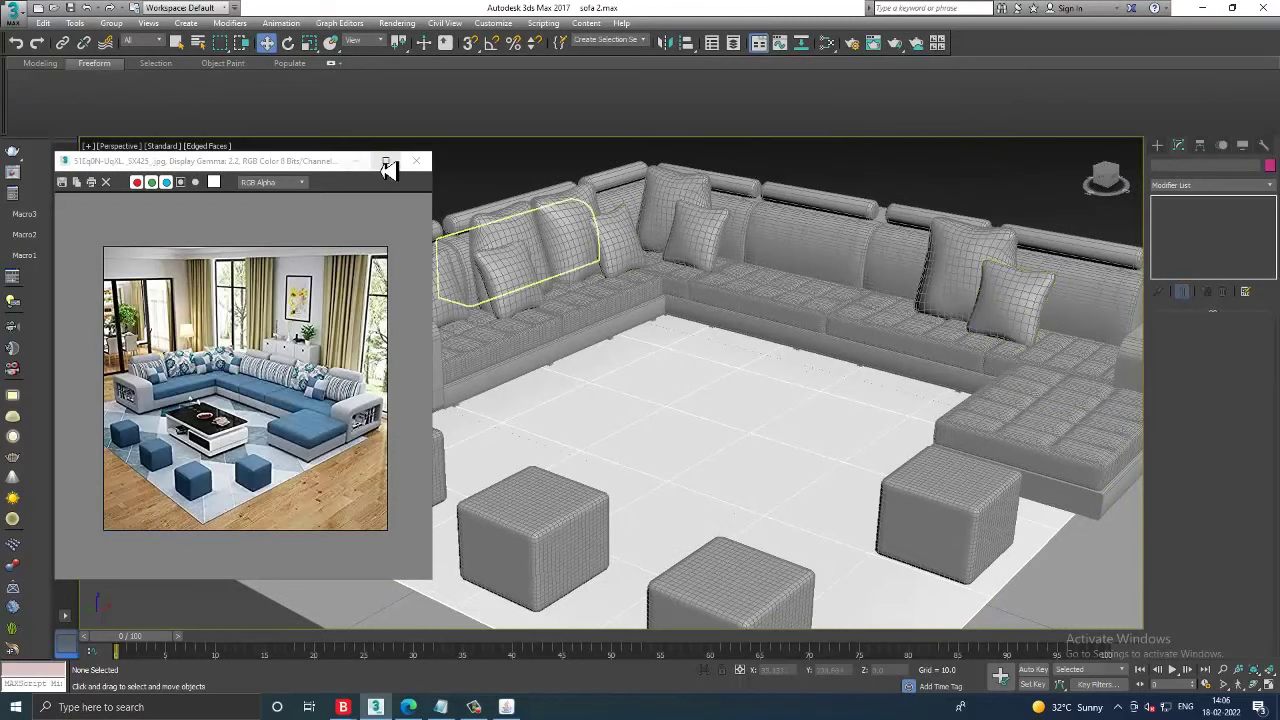
click(322, 168)
drag(322, 168, 242, 164)
middle_drag(957, 271, 945, 275)
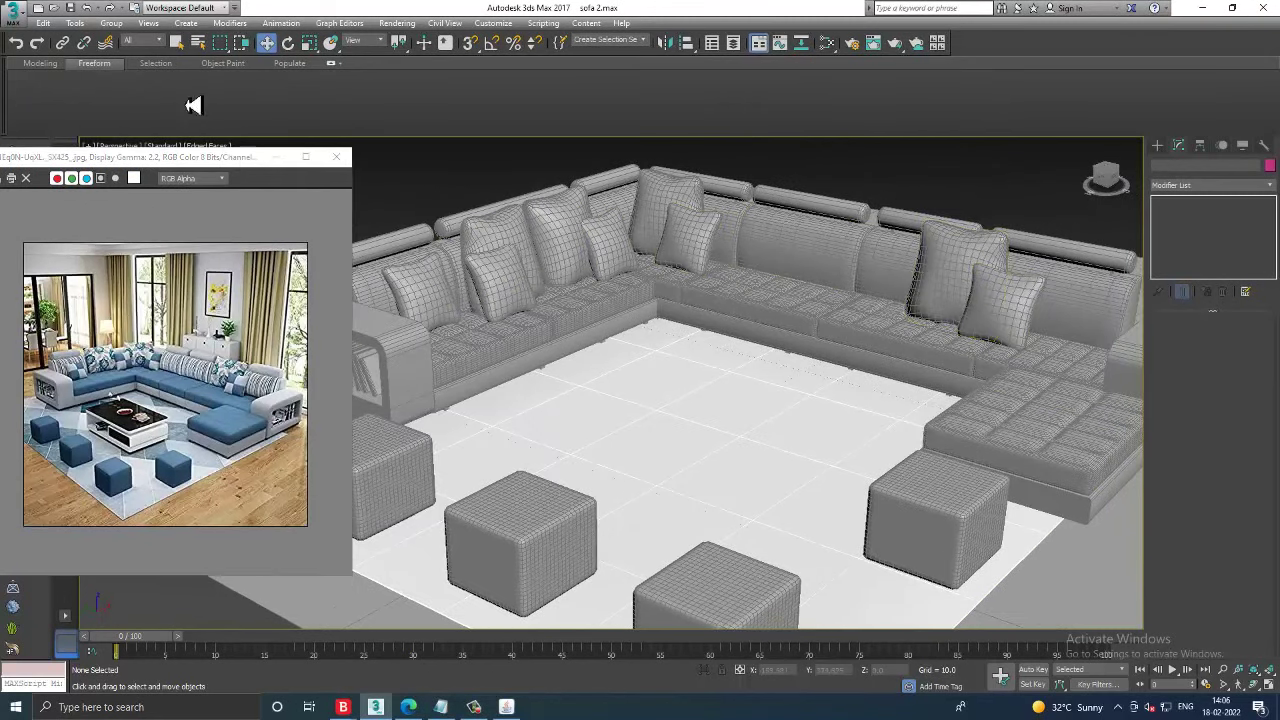
click(38, 64)
middle_drag(891, 337, 923, 317)
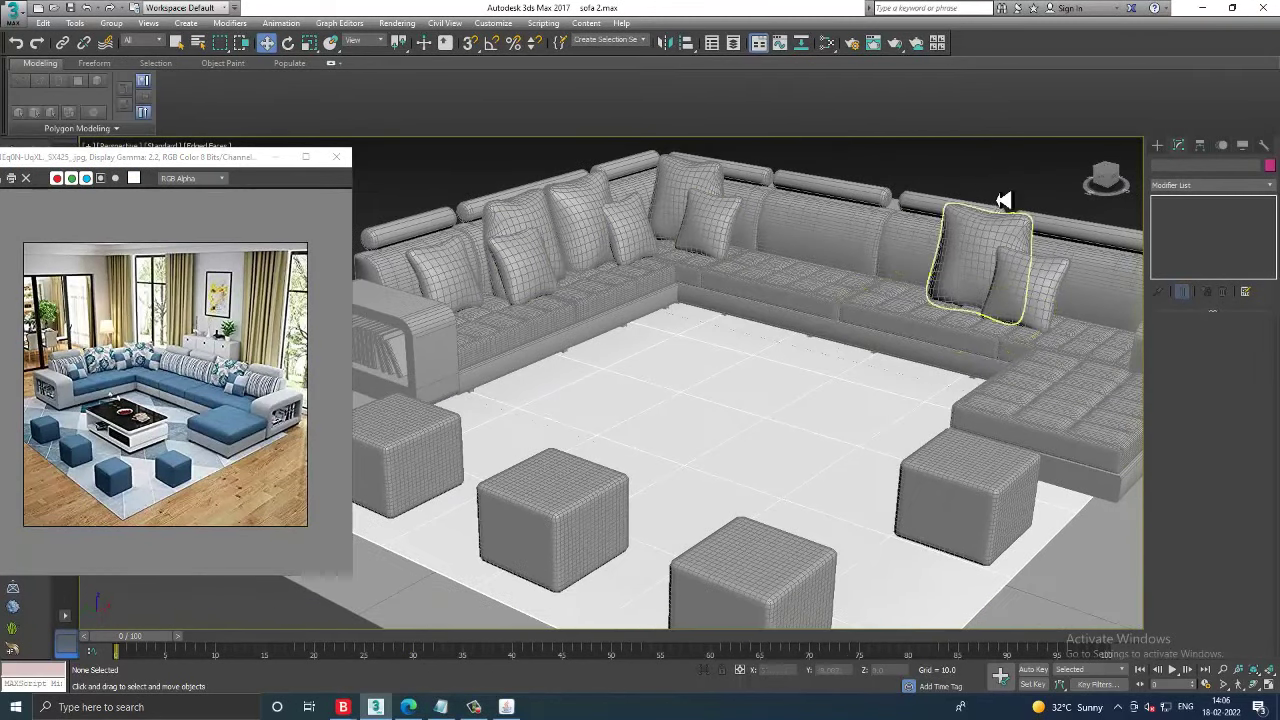